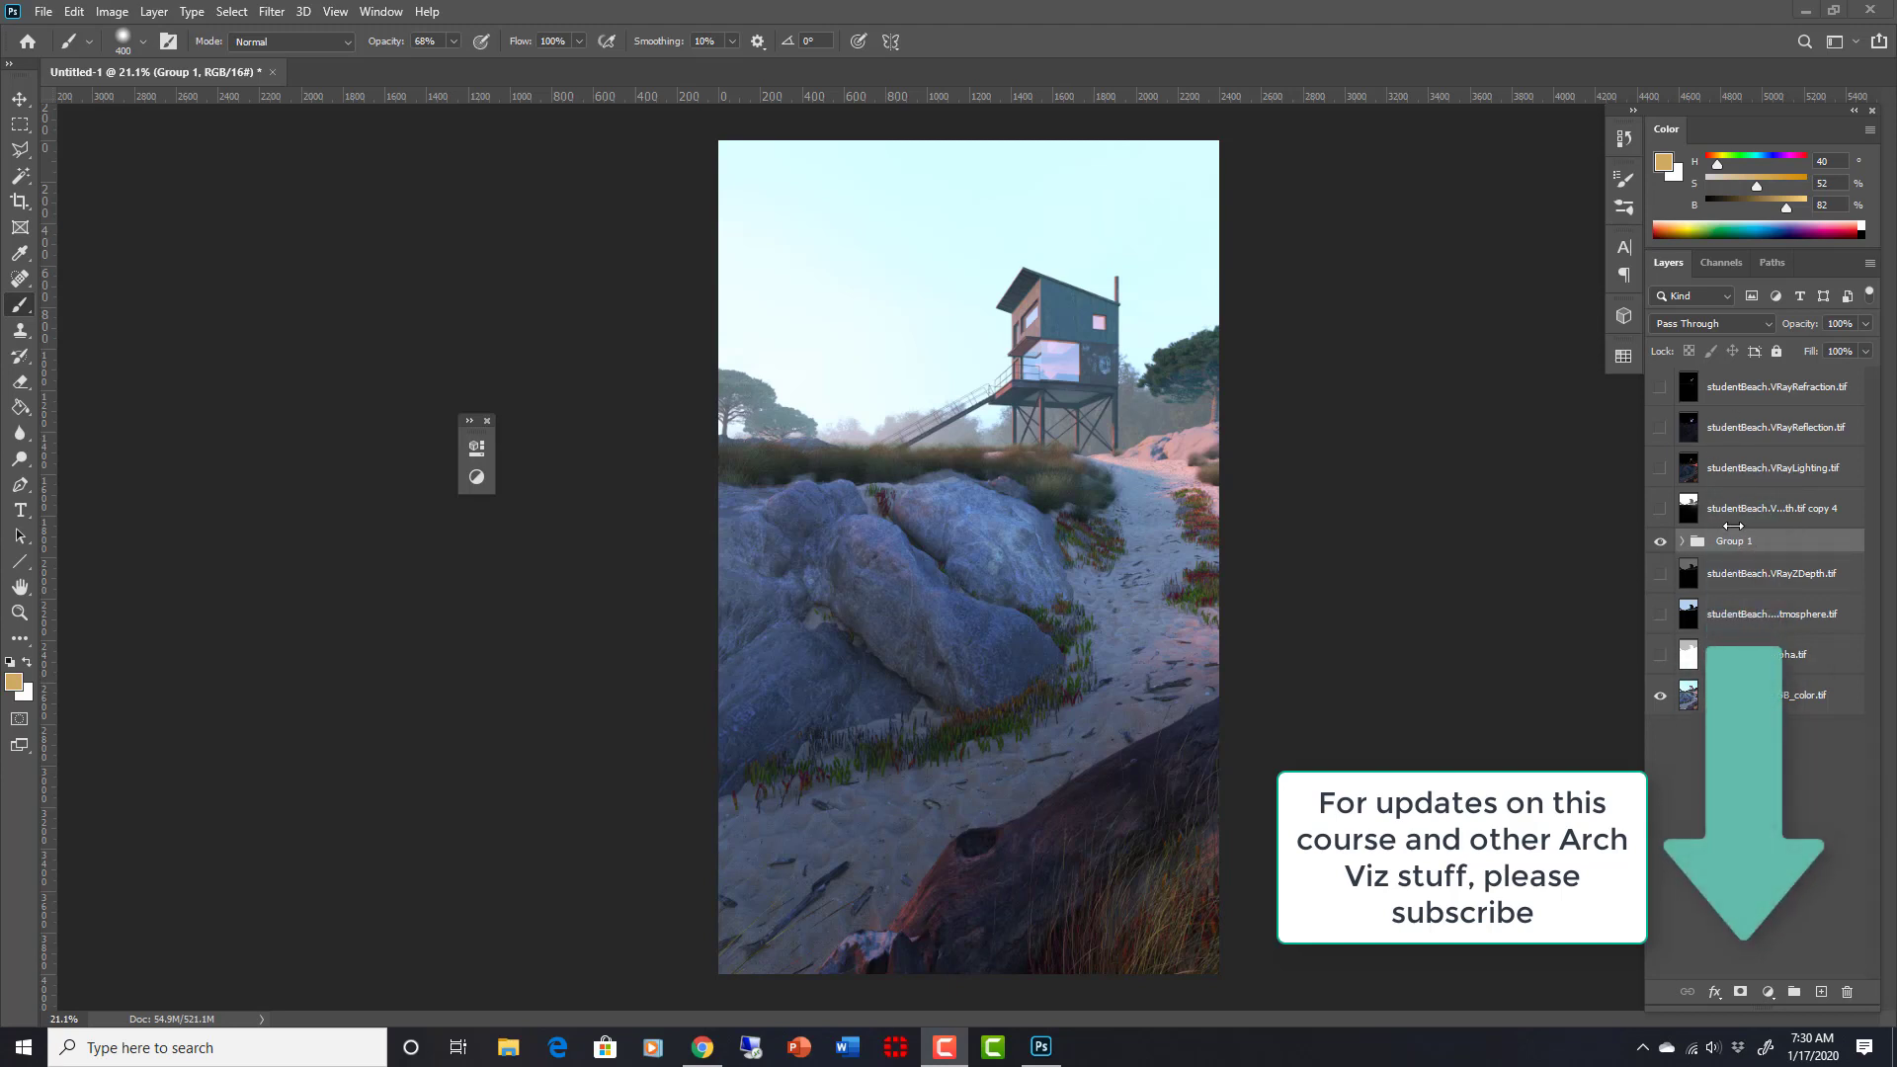
Step: Compare the render with Group 1 hidden and shown, and briefly expand its contents
left_click(1660, 543)
left_click(1662, 543)
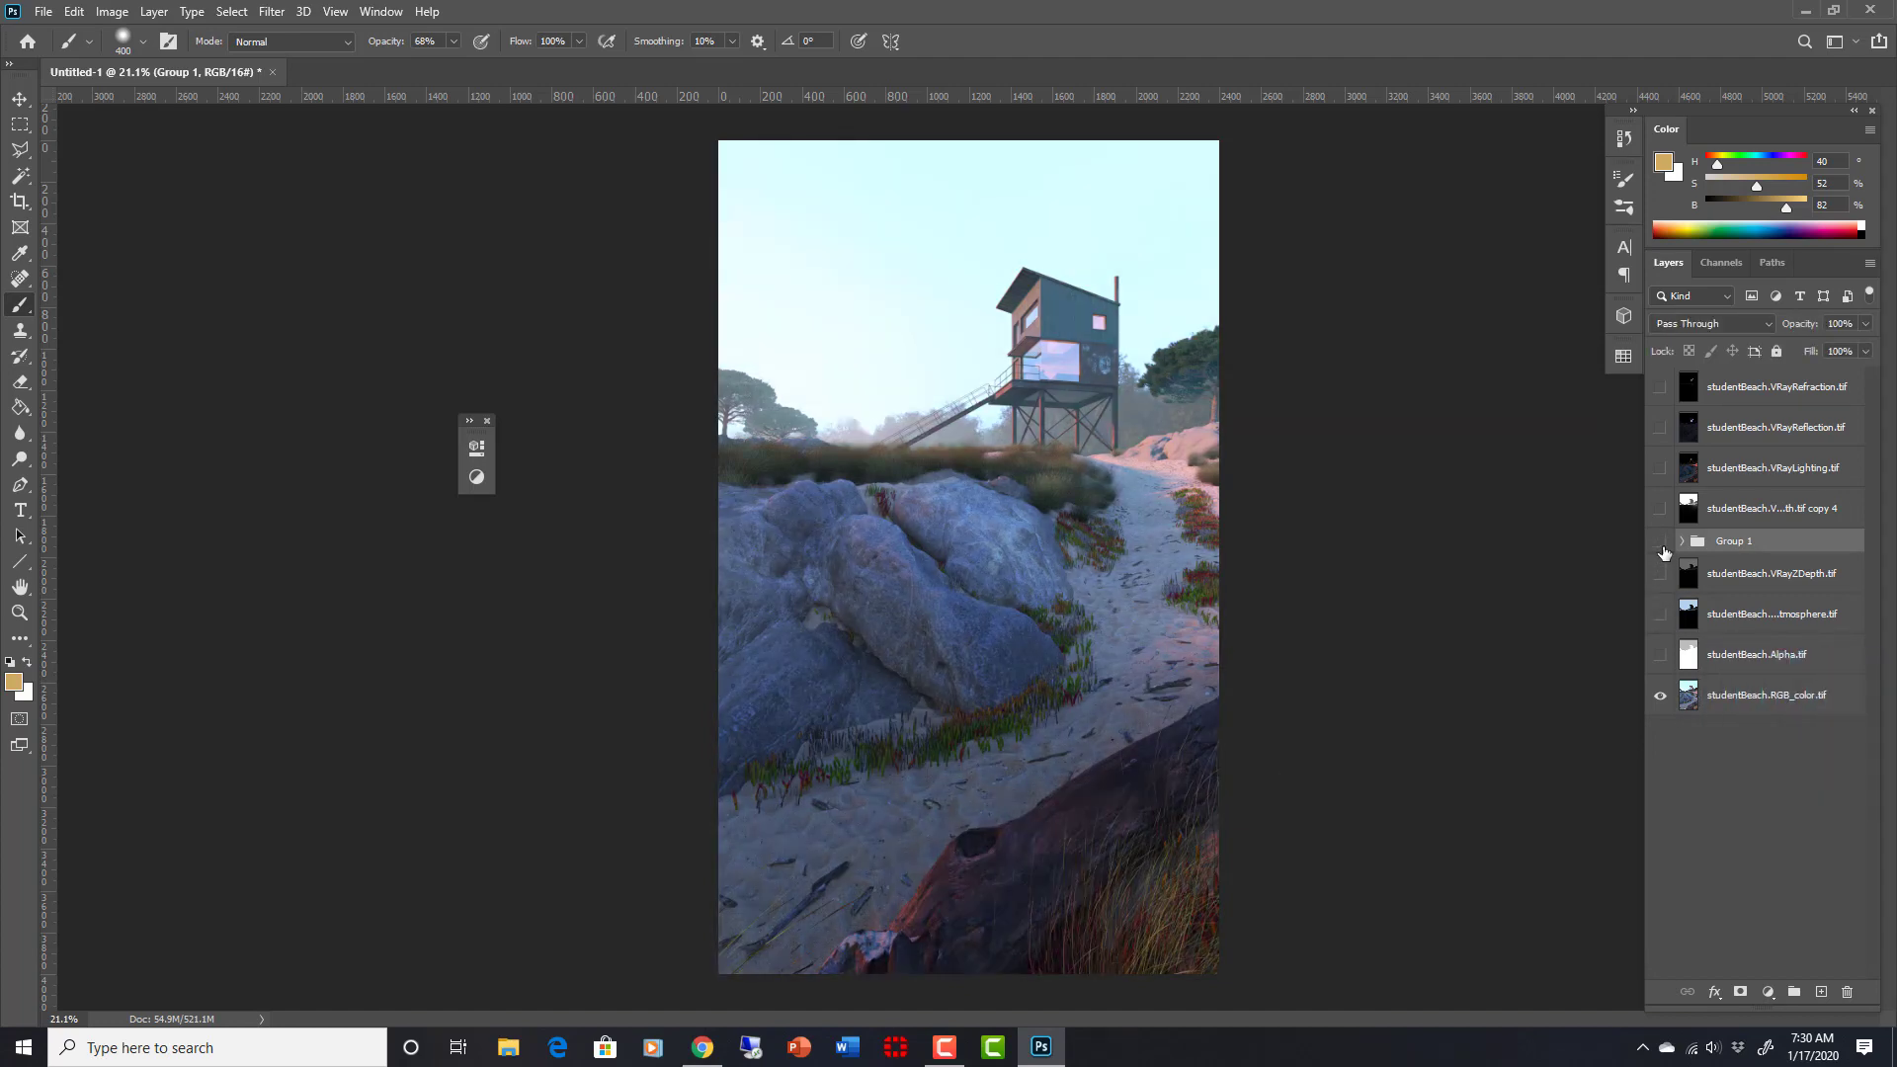
left_click(1662, 543)
left_click(1661, 542)
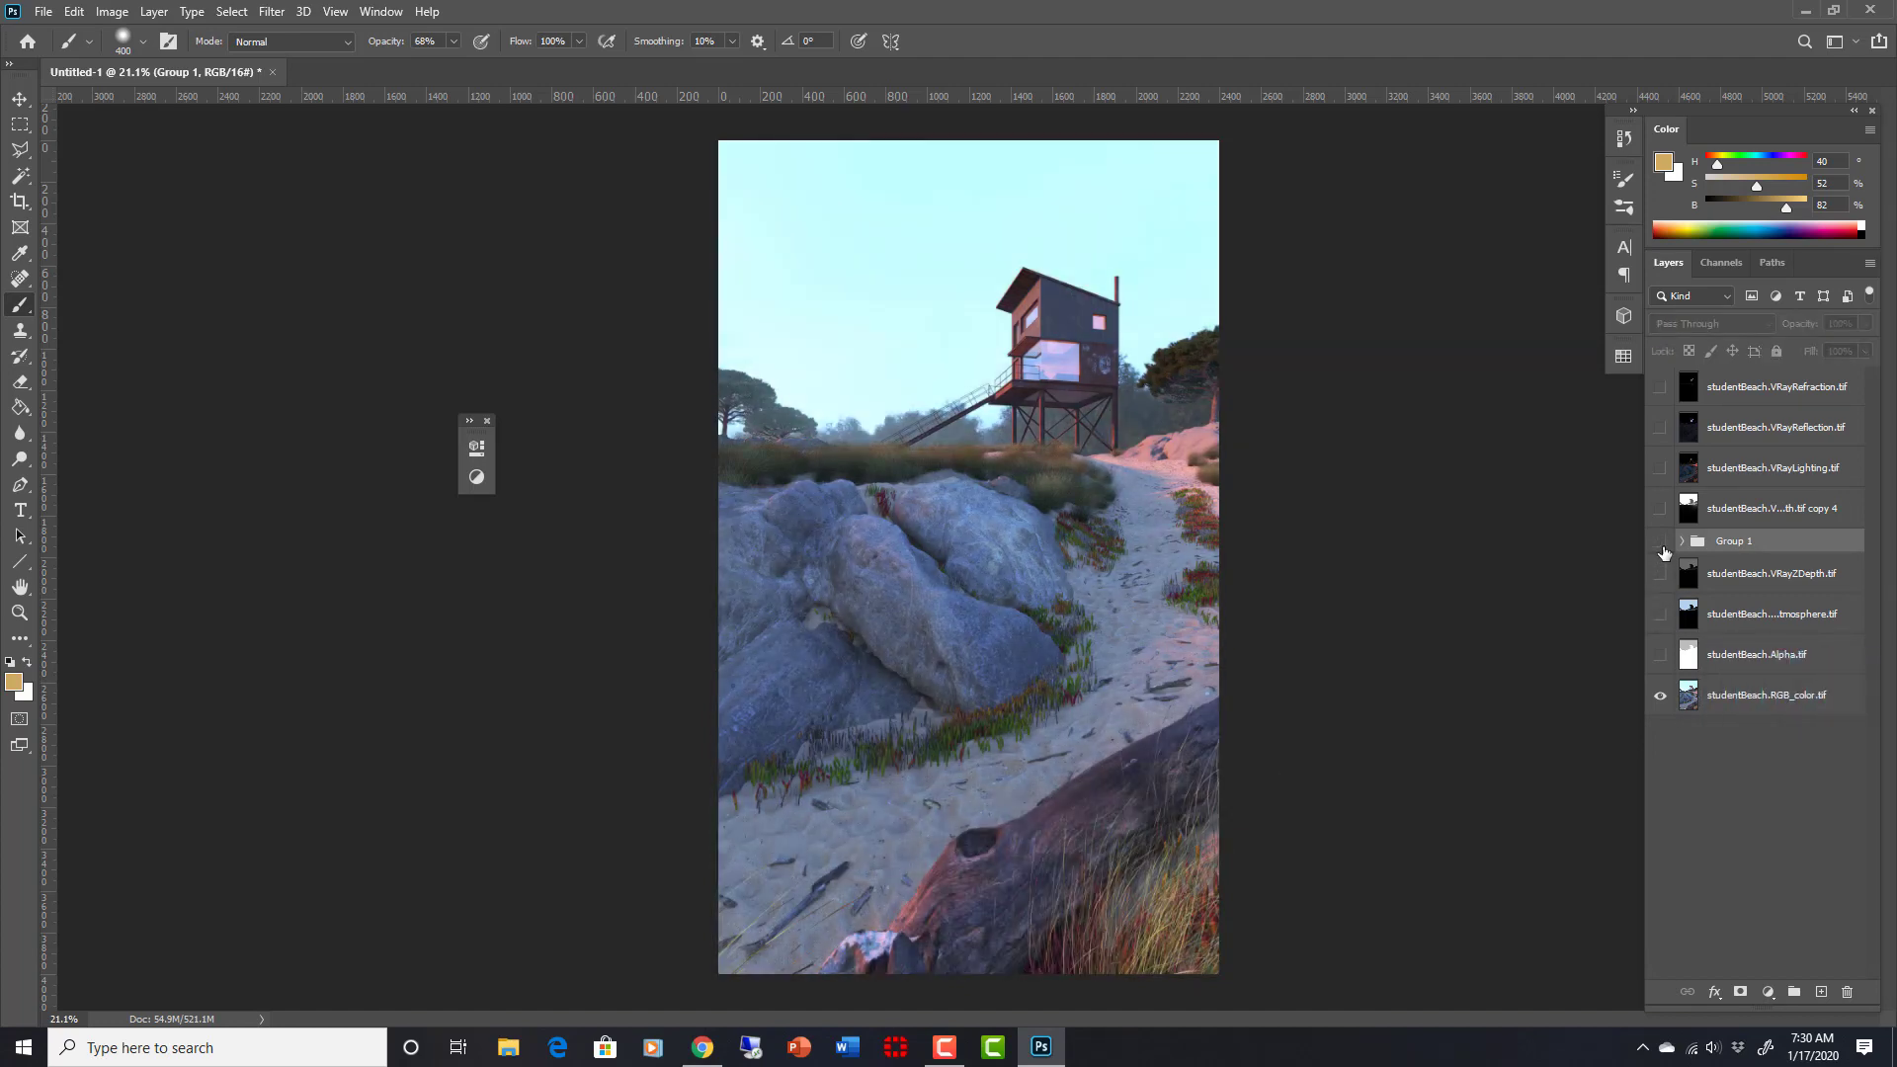
left_click(1662, 543)
left_click(1661, 543)
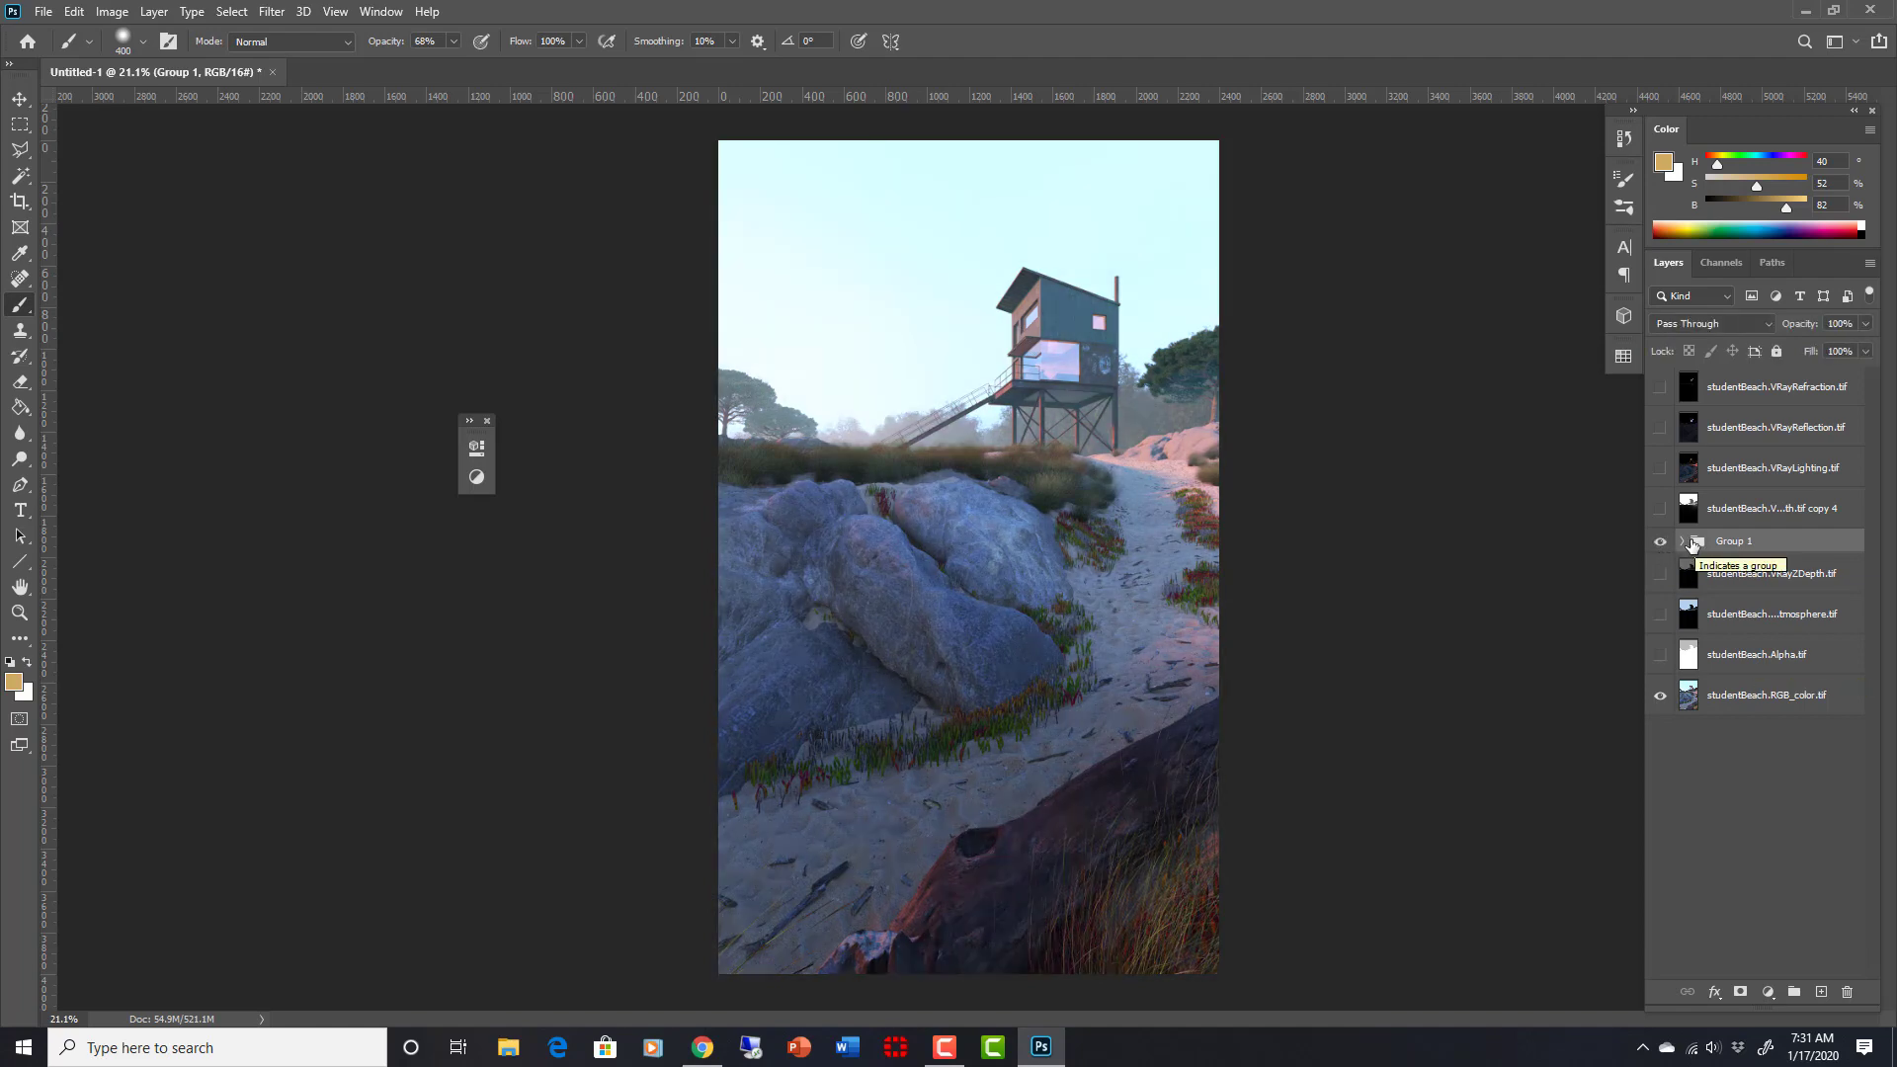
left_click(1683, 543)
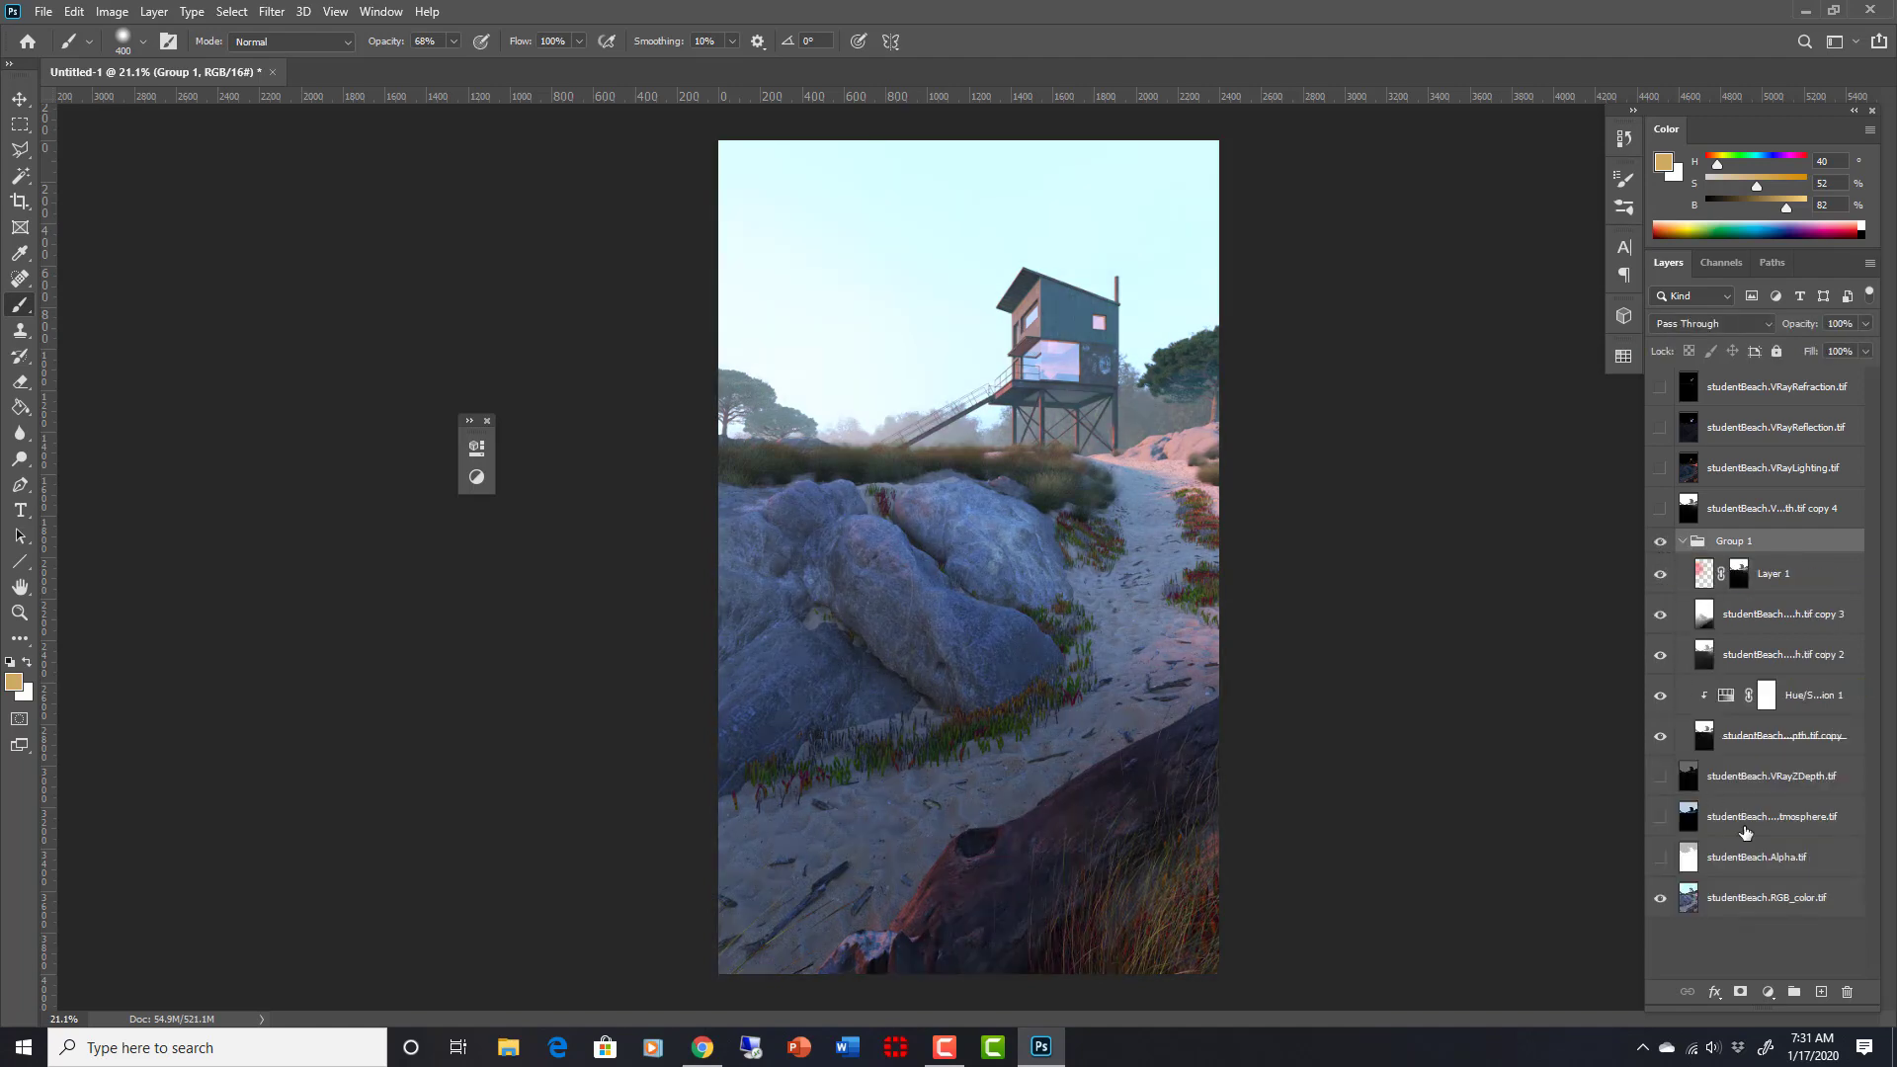
left_click(1683, 543)
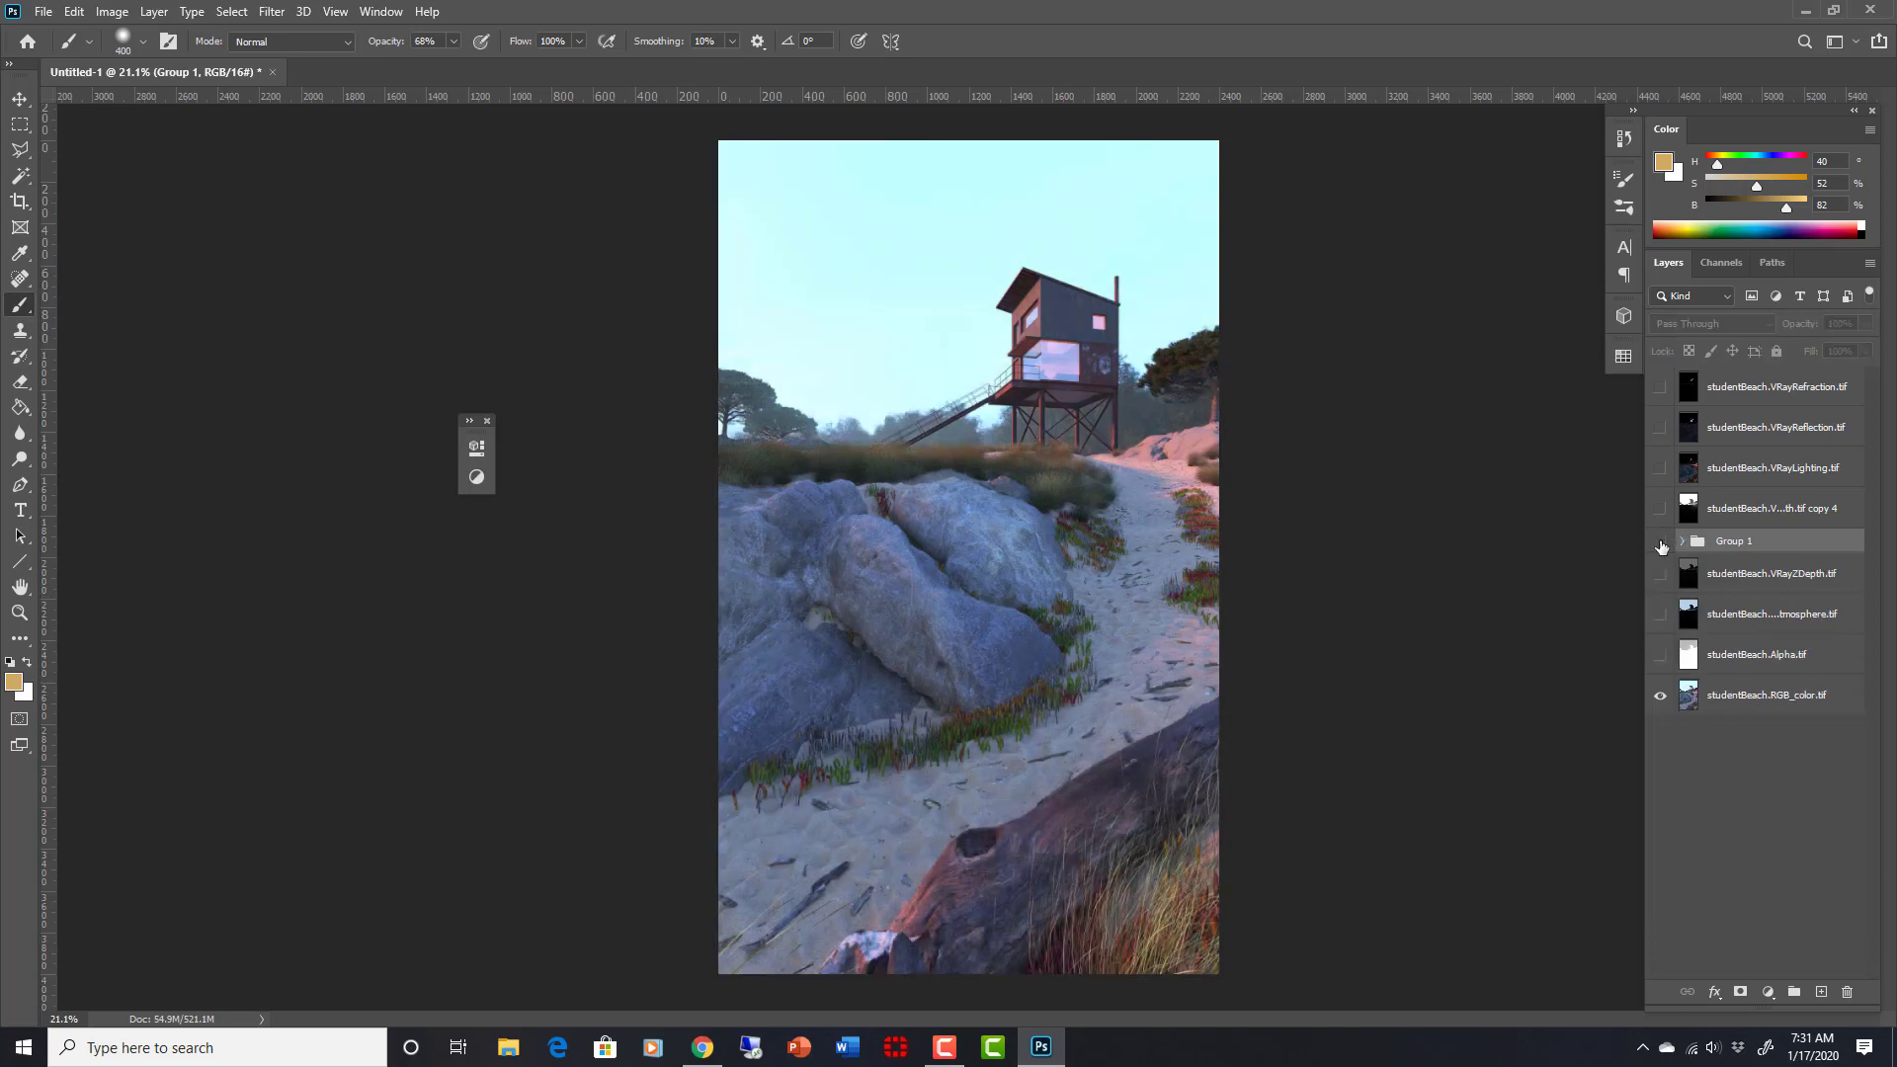
left_click(1662, 542)
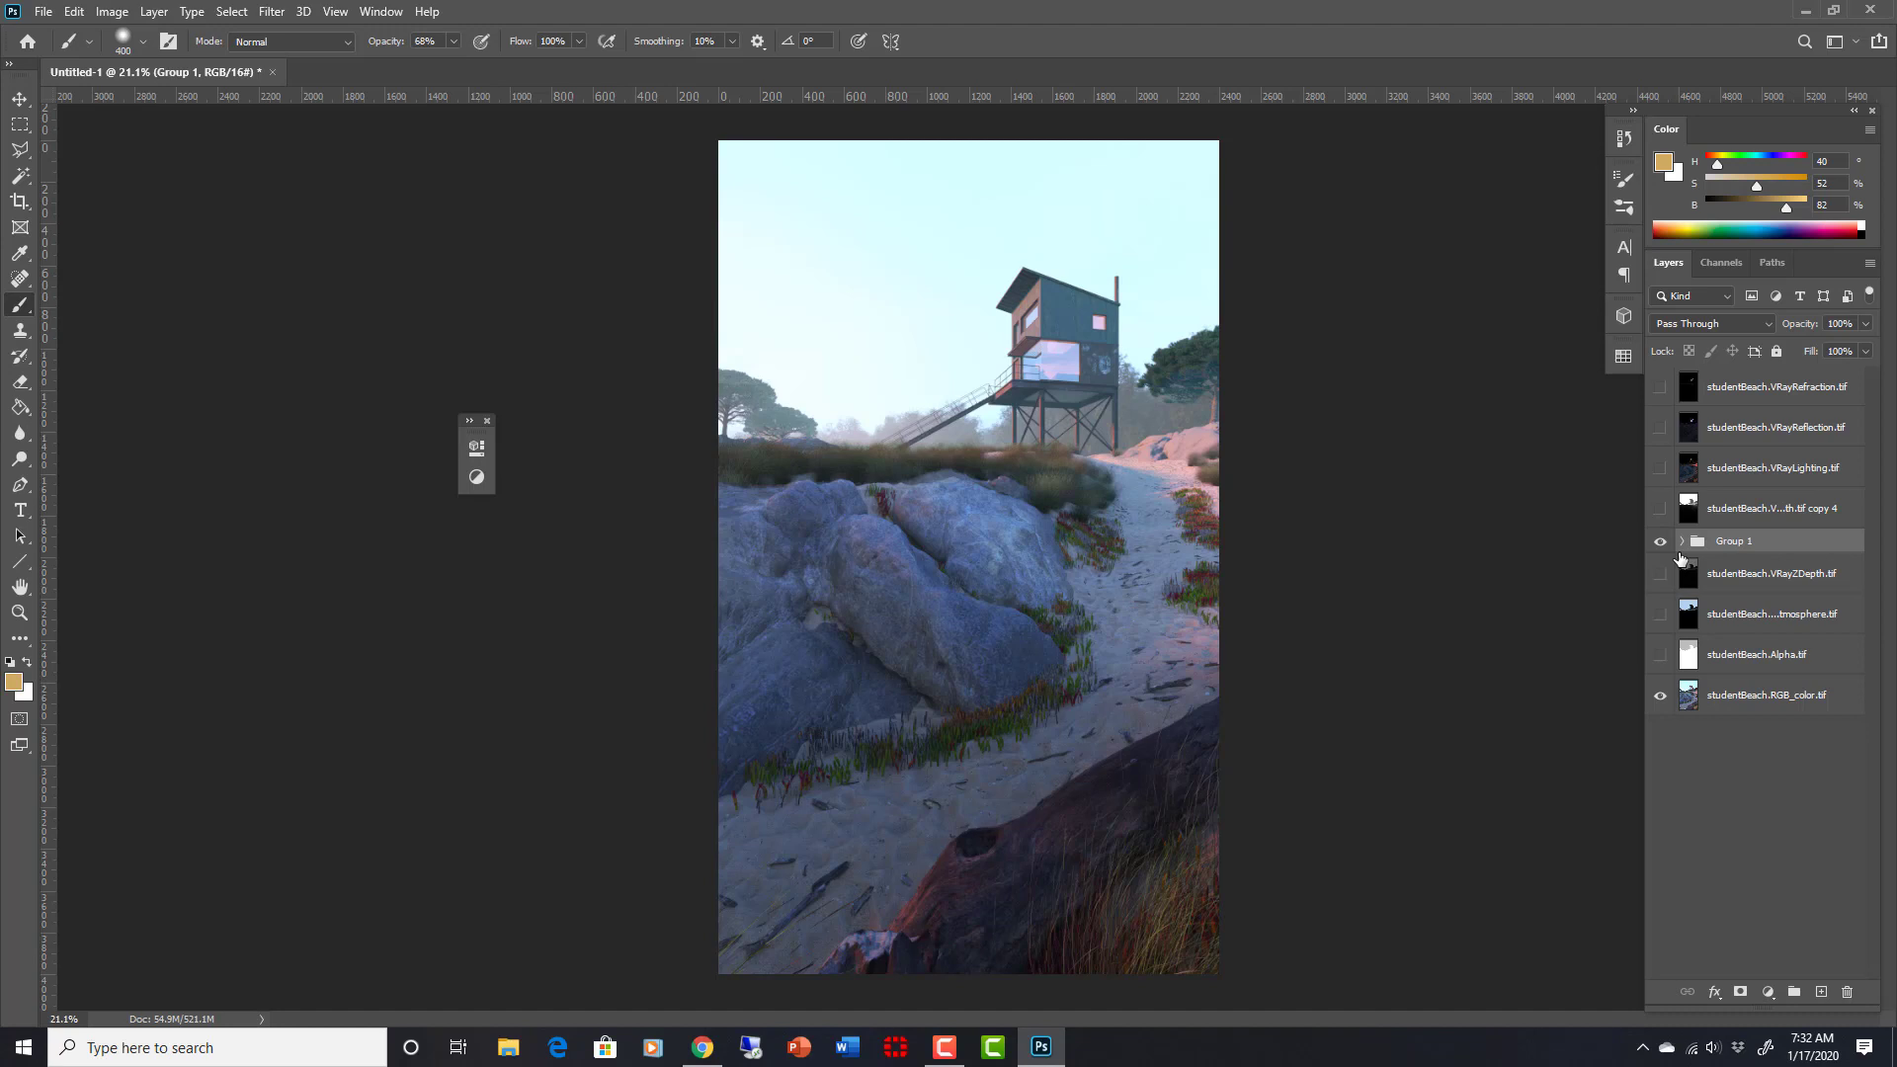
Step: Stamp all visible layers into a new Layer 2 and toggle its visibility to check it
key("ctrl+alt+shift+e")
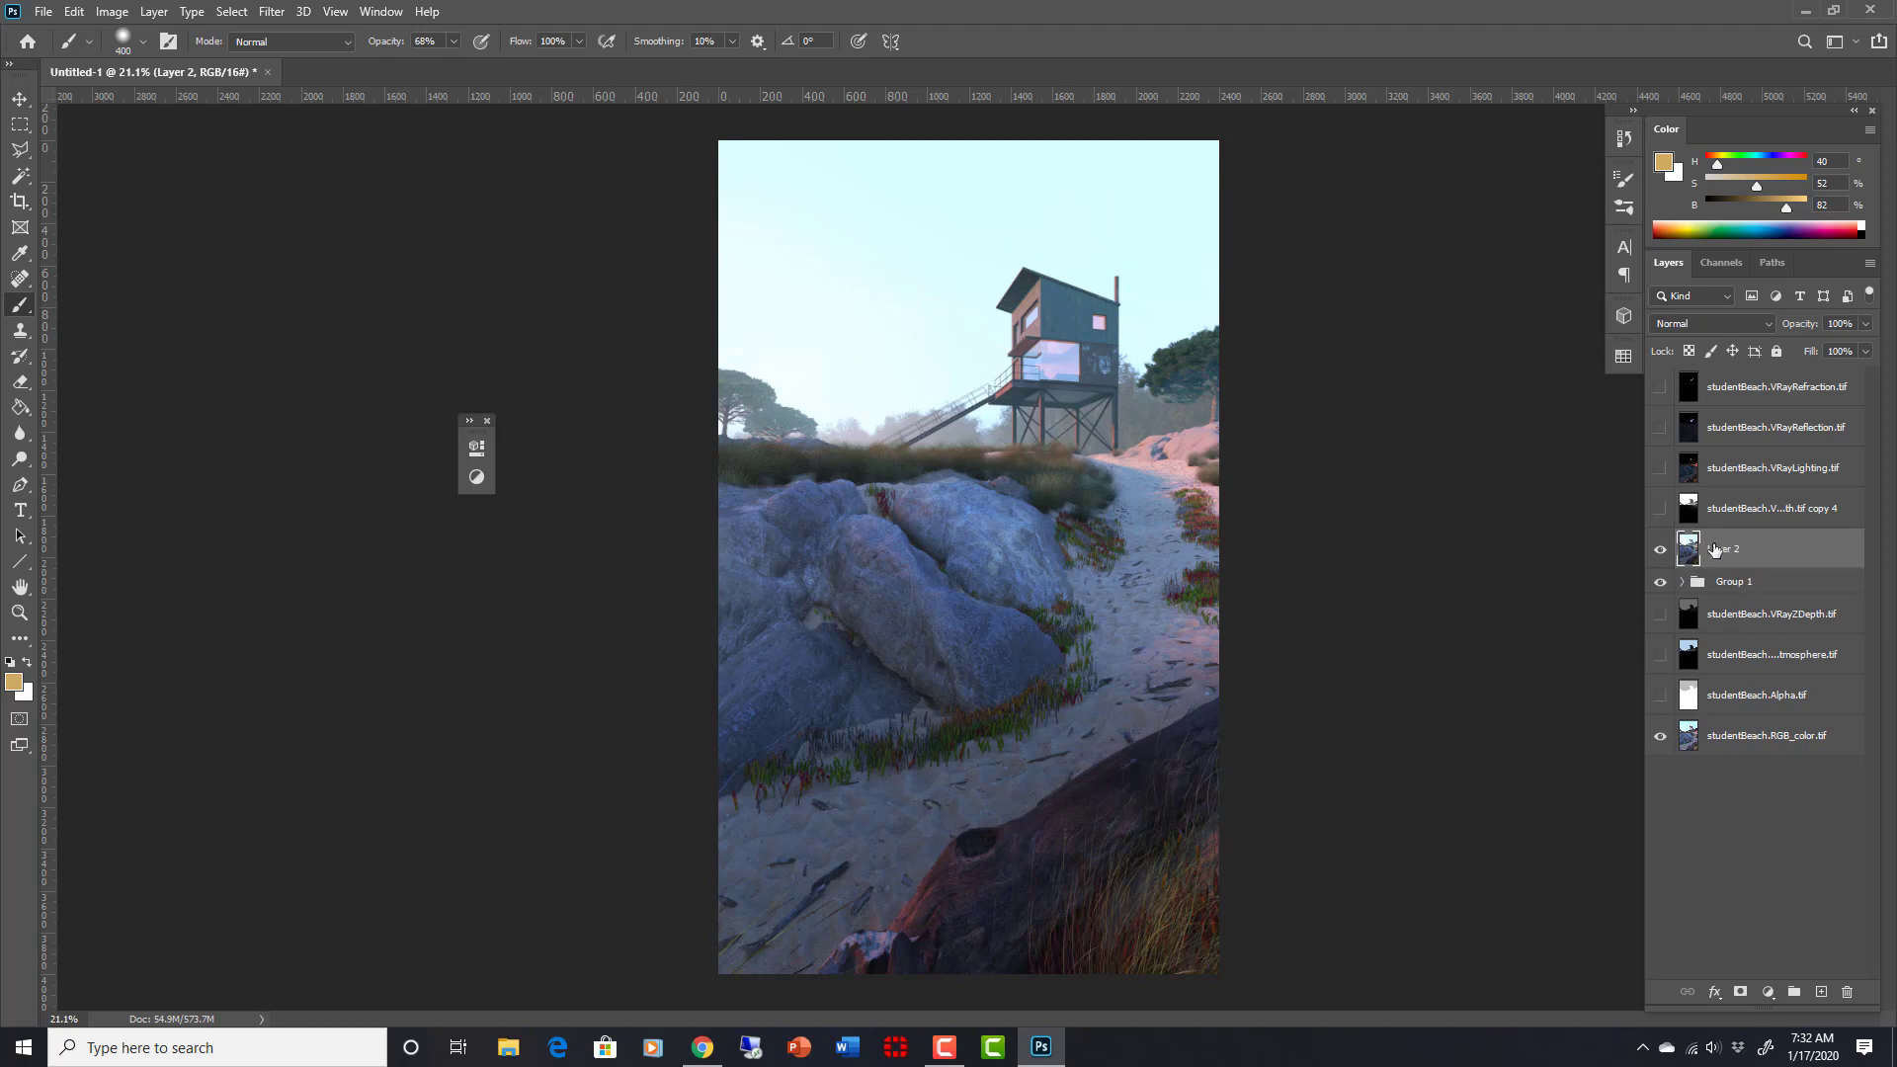
left_click(1660, 550)
left_click(1661, 551)
Step: Apply Camera Raw Filter to Layer 2, browse Tone Curve, HSL, Detail and Effects, then return to Basic
left_click(270, 12)
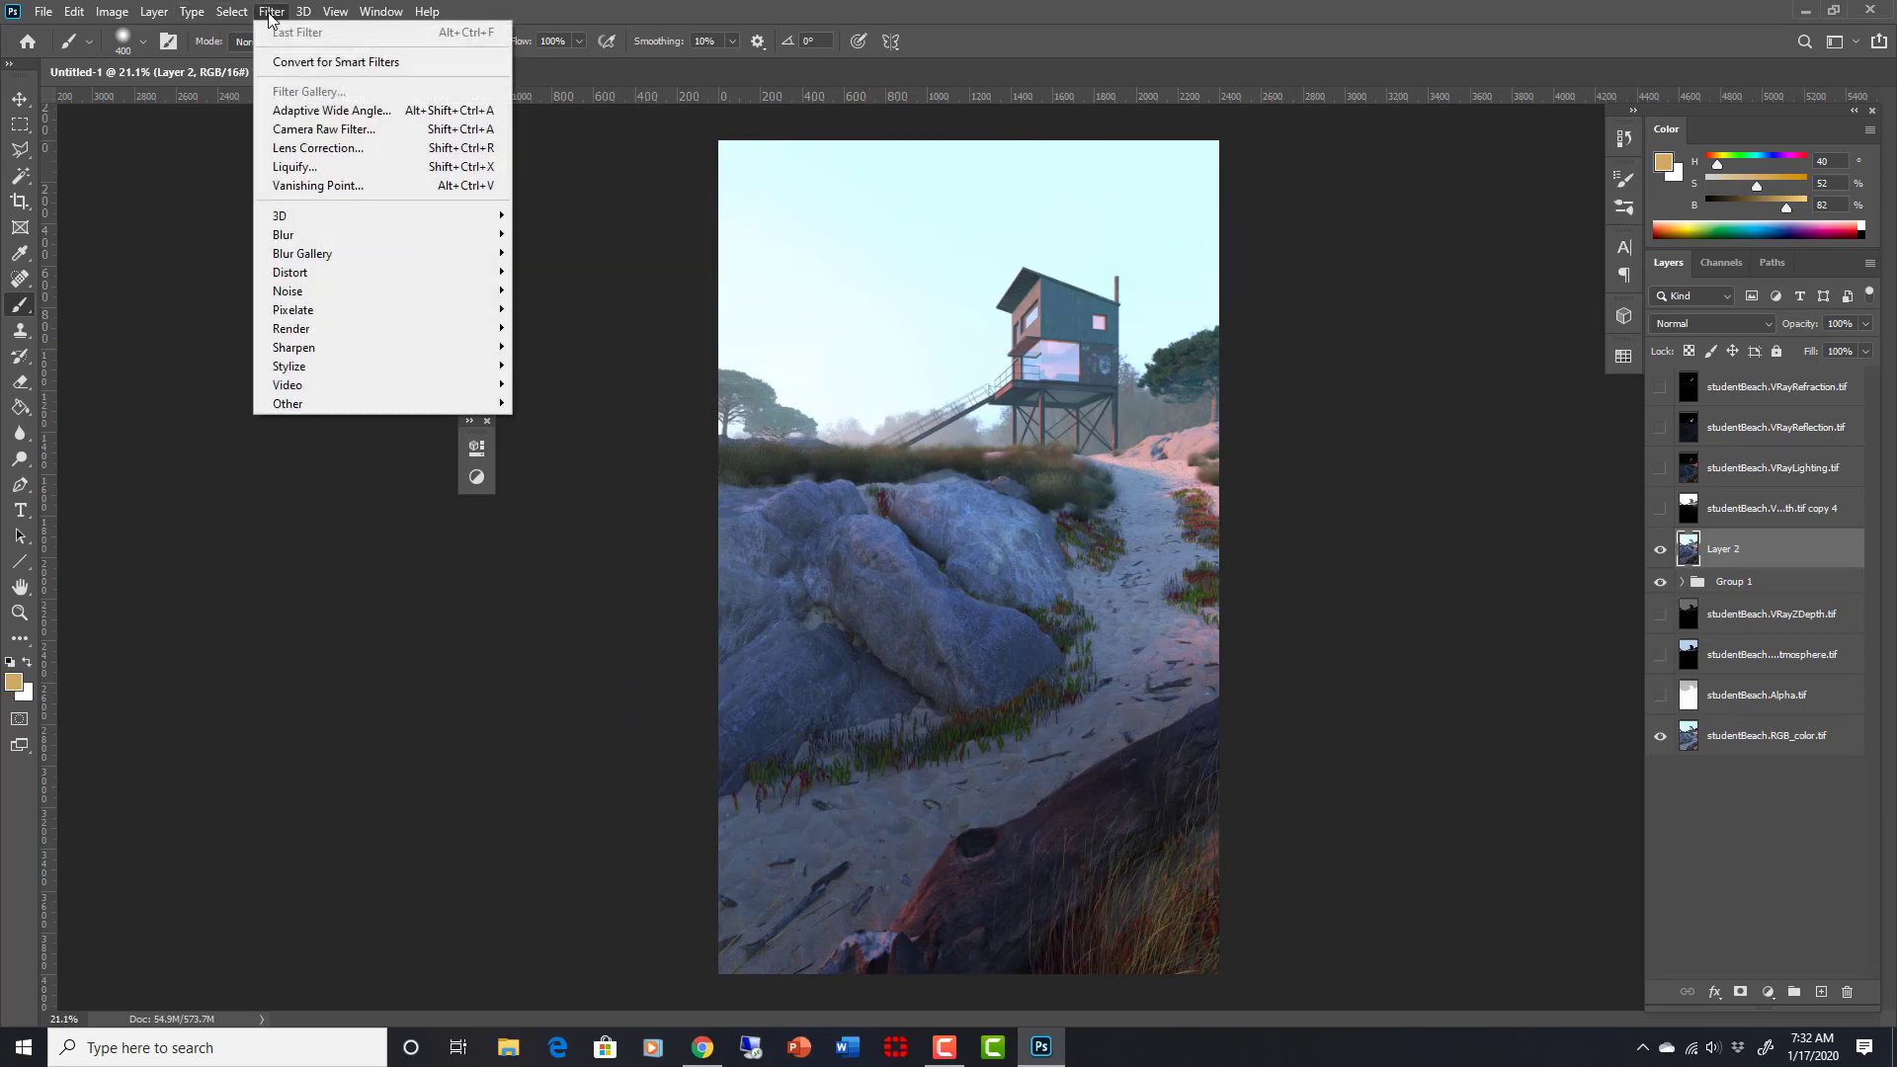
left_click(335, 131)
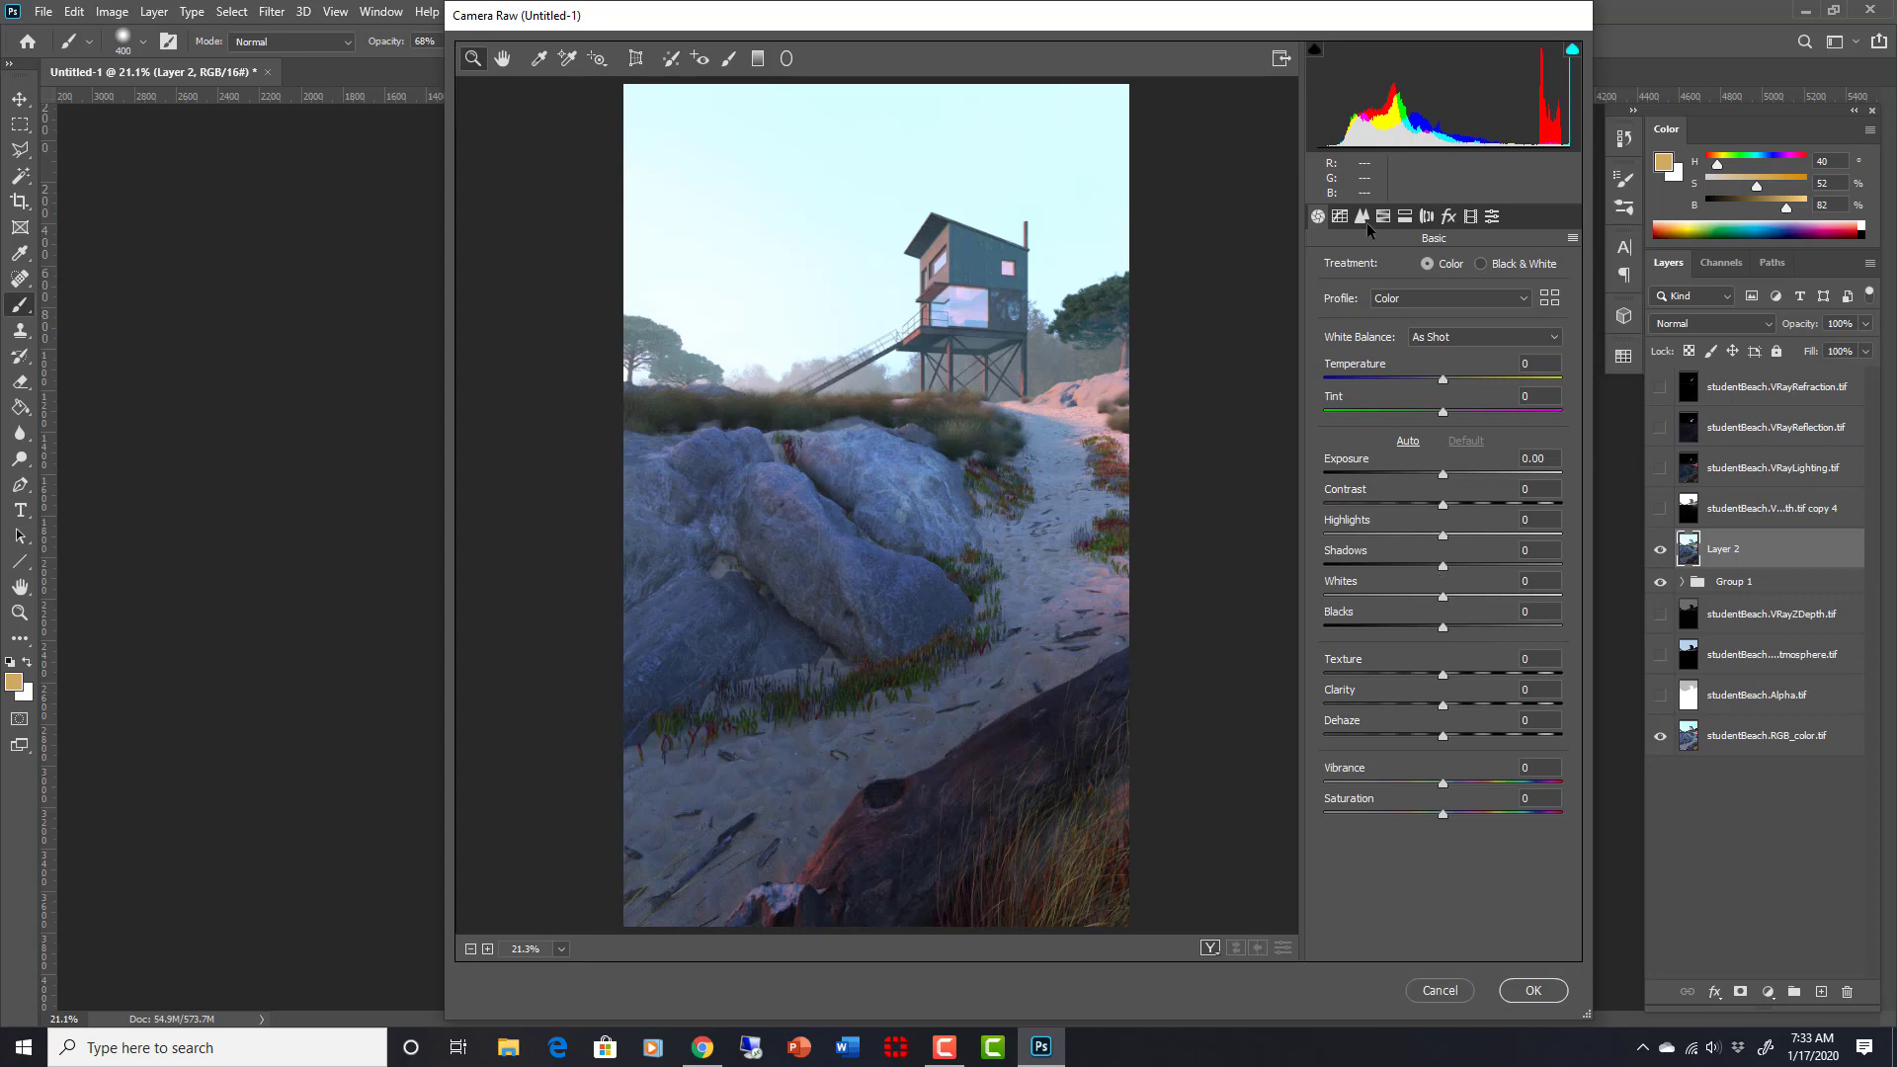
left_click(1338, 219)
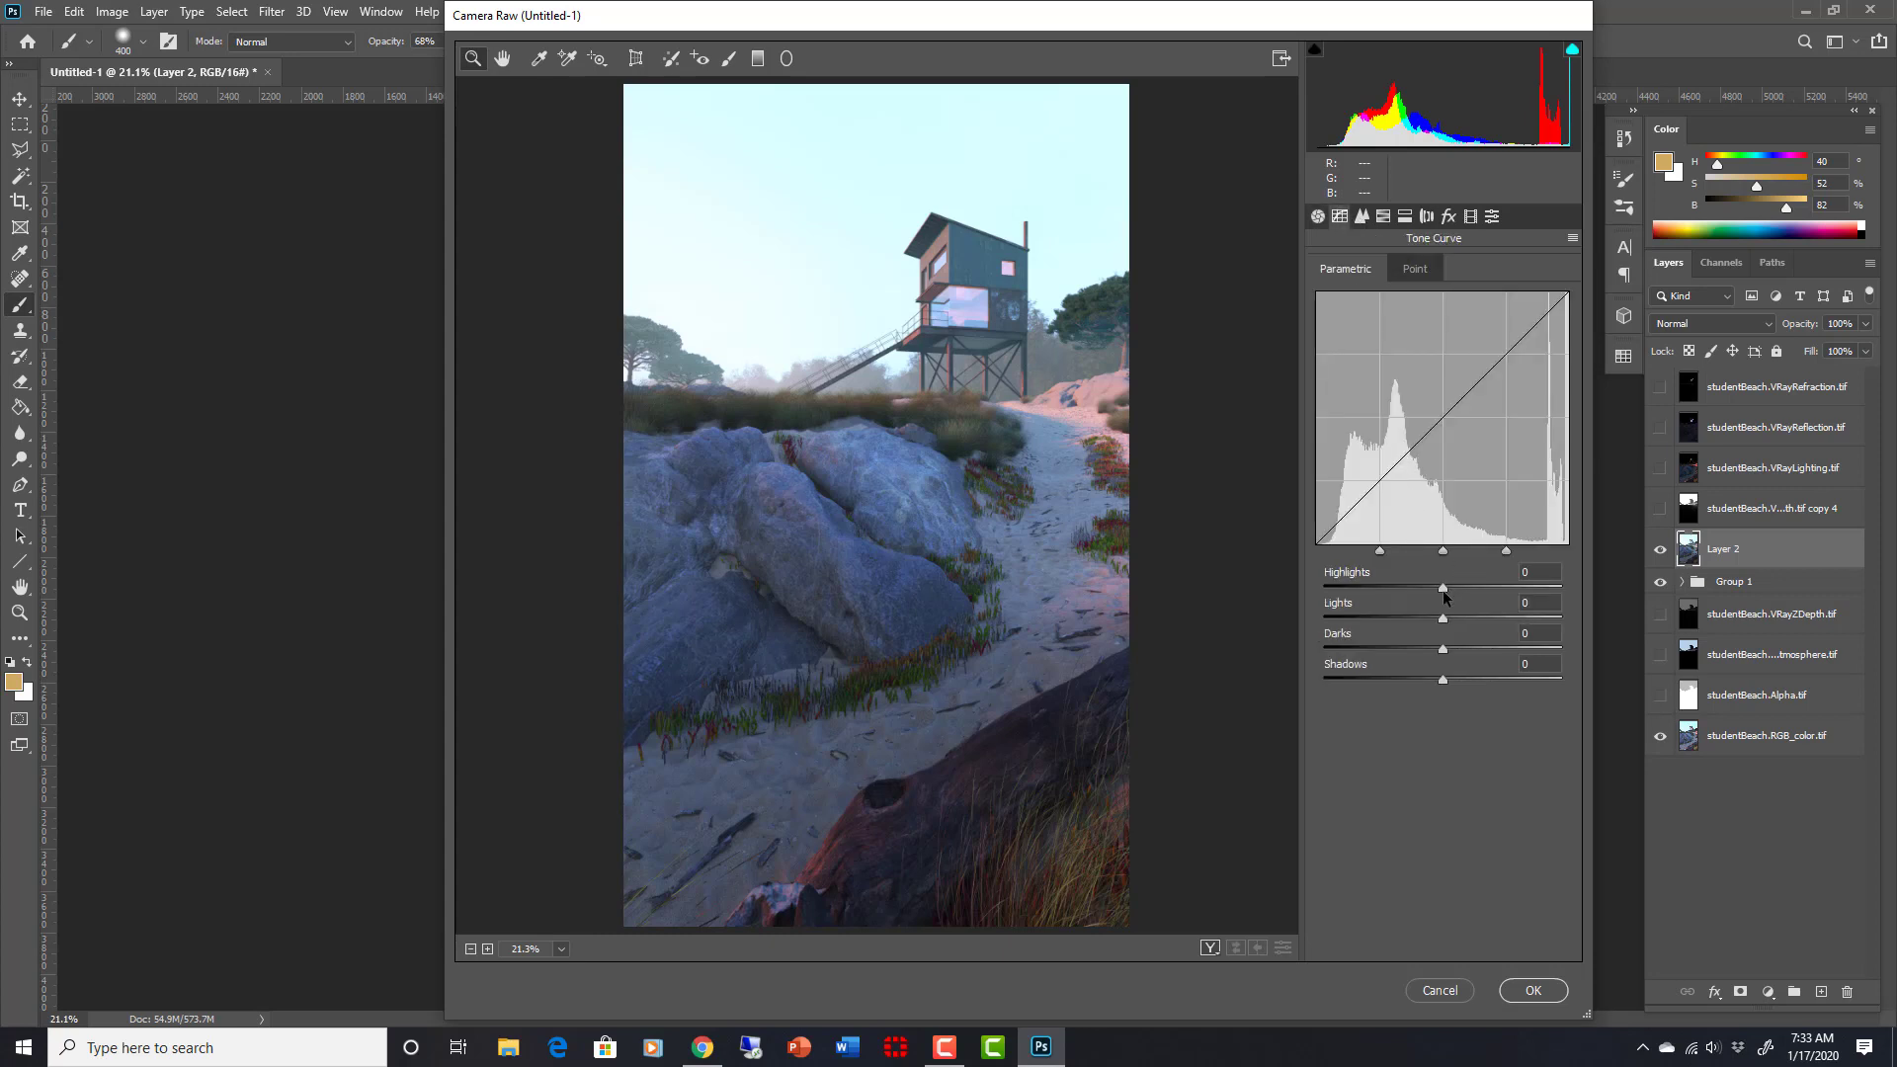
left_click(1385, 217)
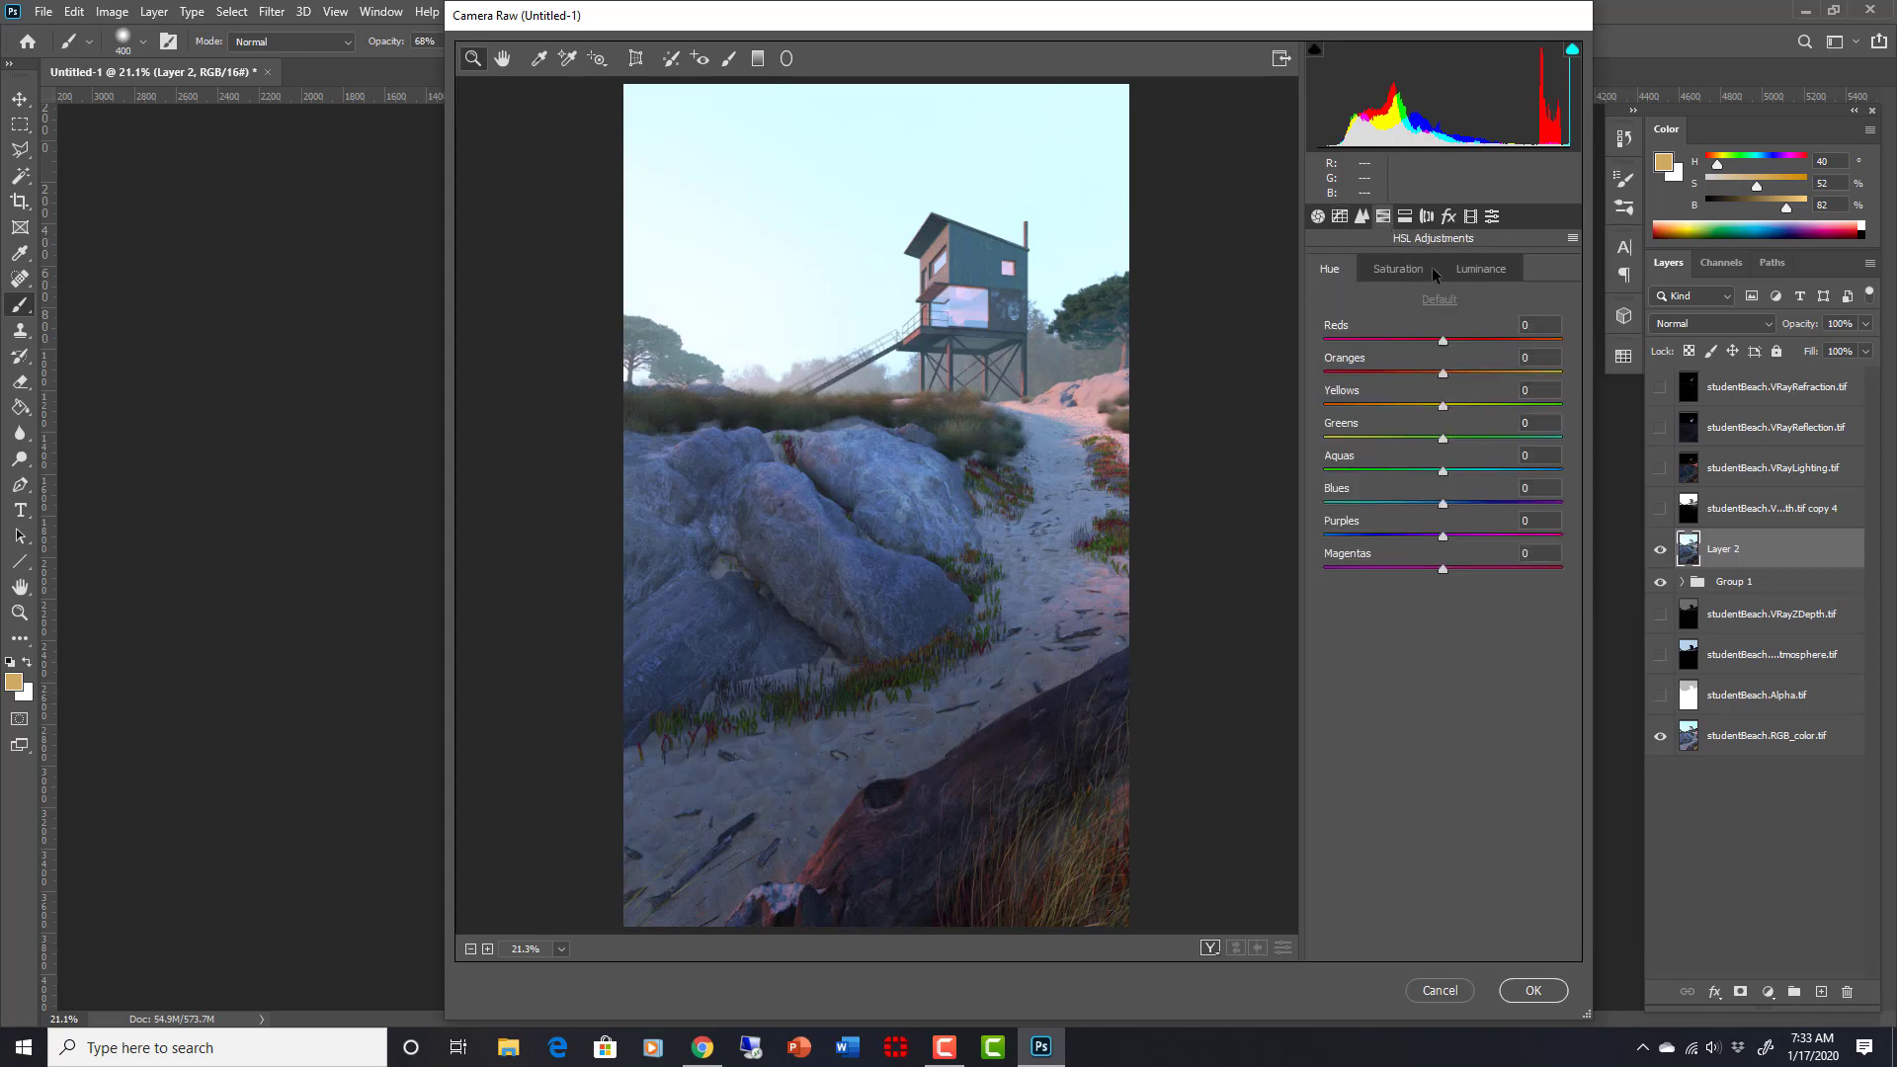
left_click(1361, 218)
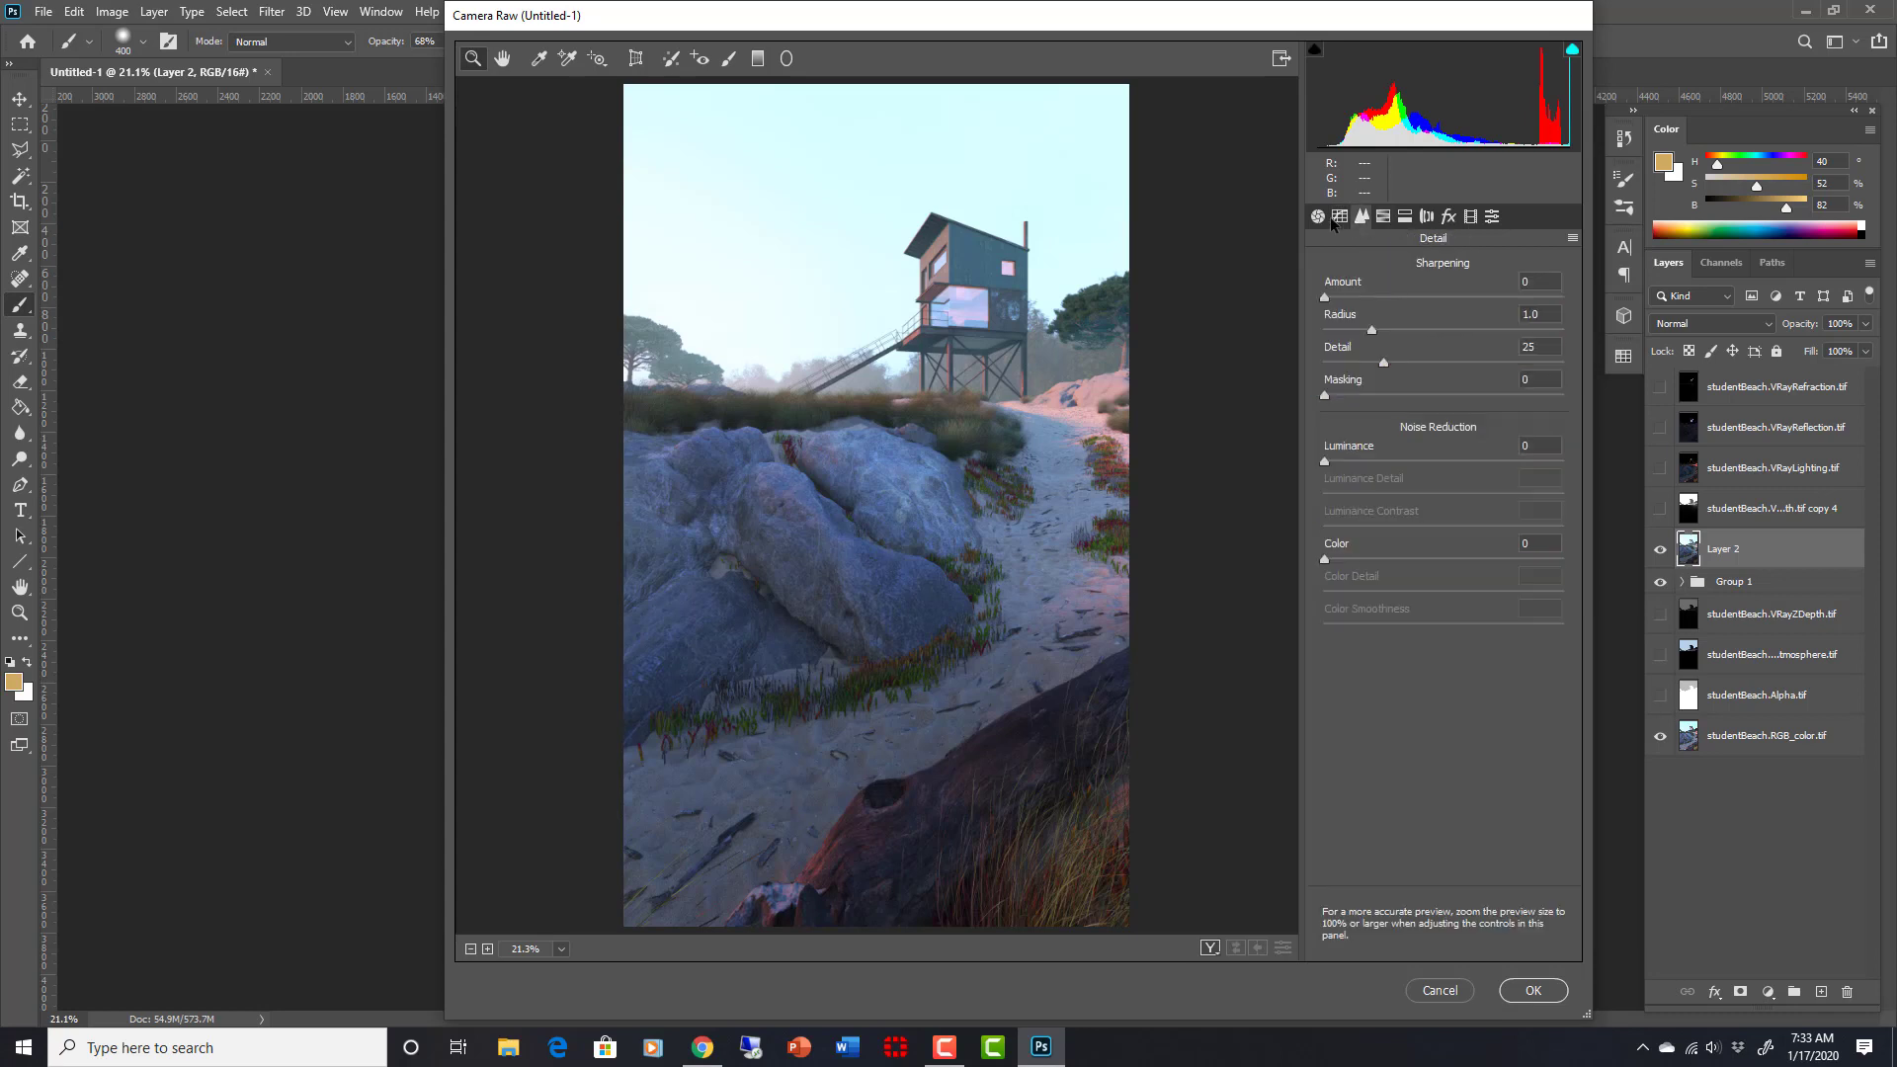
left_click(1448, 216)
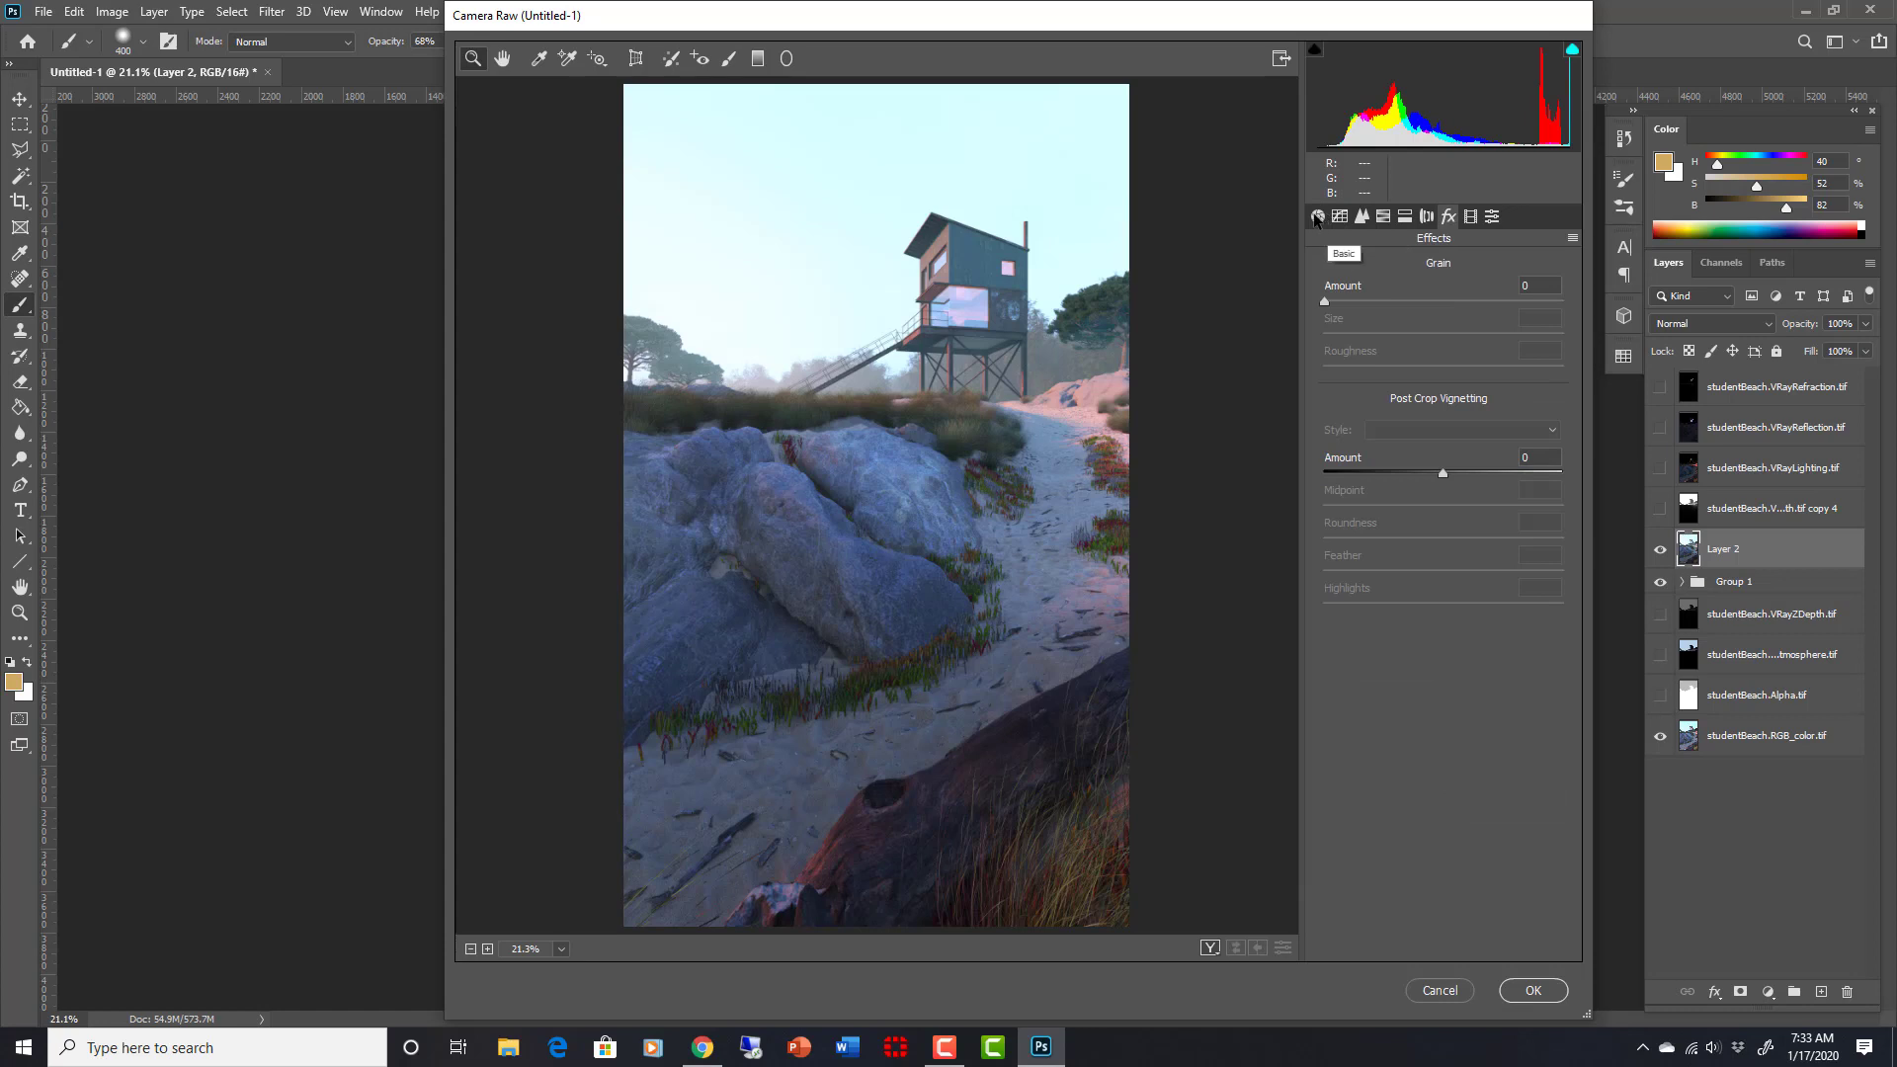
left_click(1317, 218)
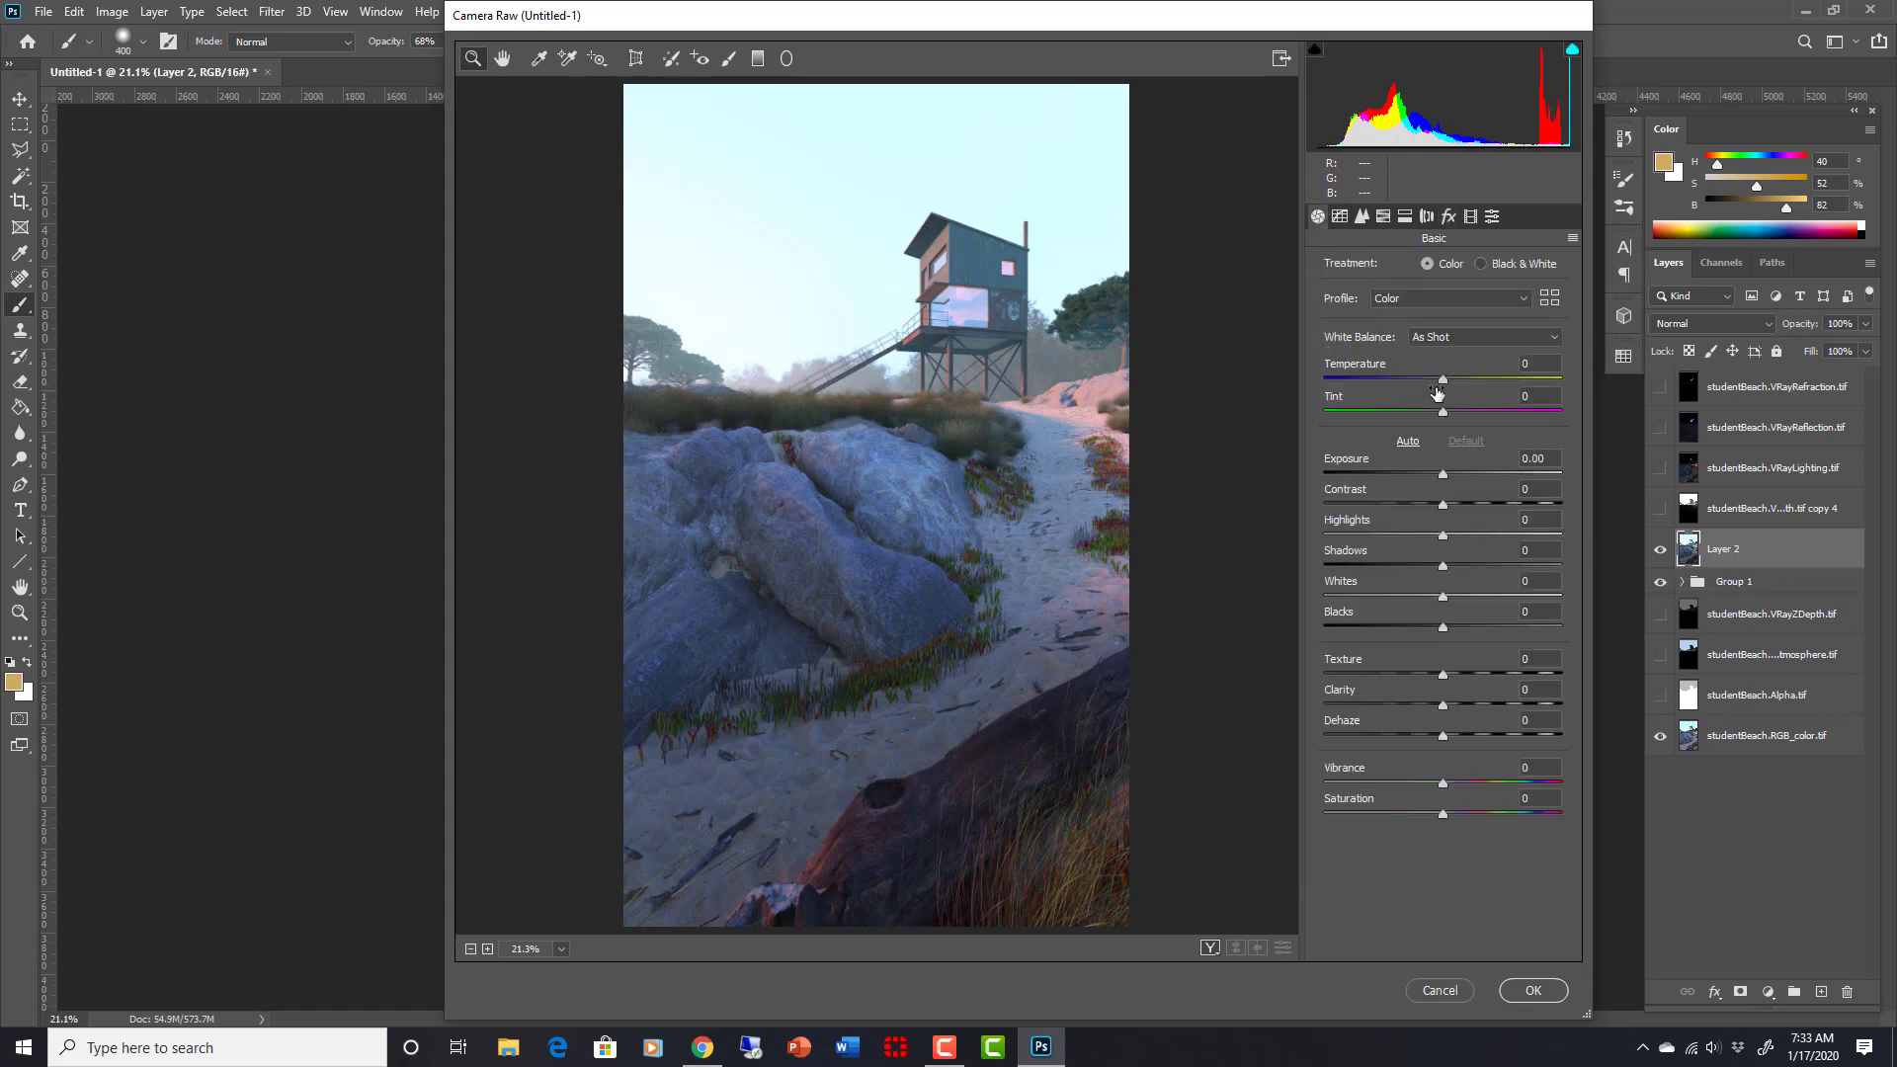
Step: Try warmer and cooler white balance, settling on Temperature +8 and Tint -30
mouse_move(1442, 379)
left_mouse_down()
mouse_move(1486, 380)
mouse_move(1405, 380)
mouse_move(1448, 378)
left_mouse_up()
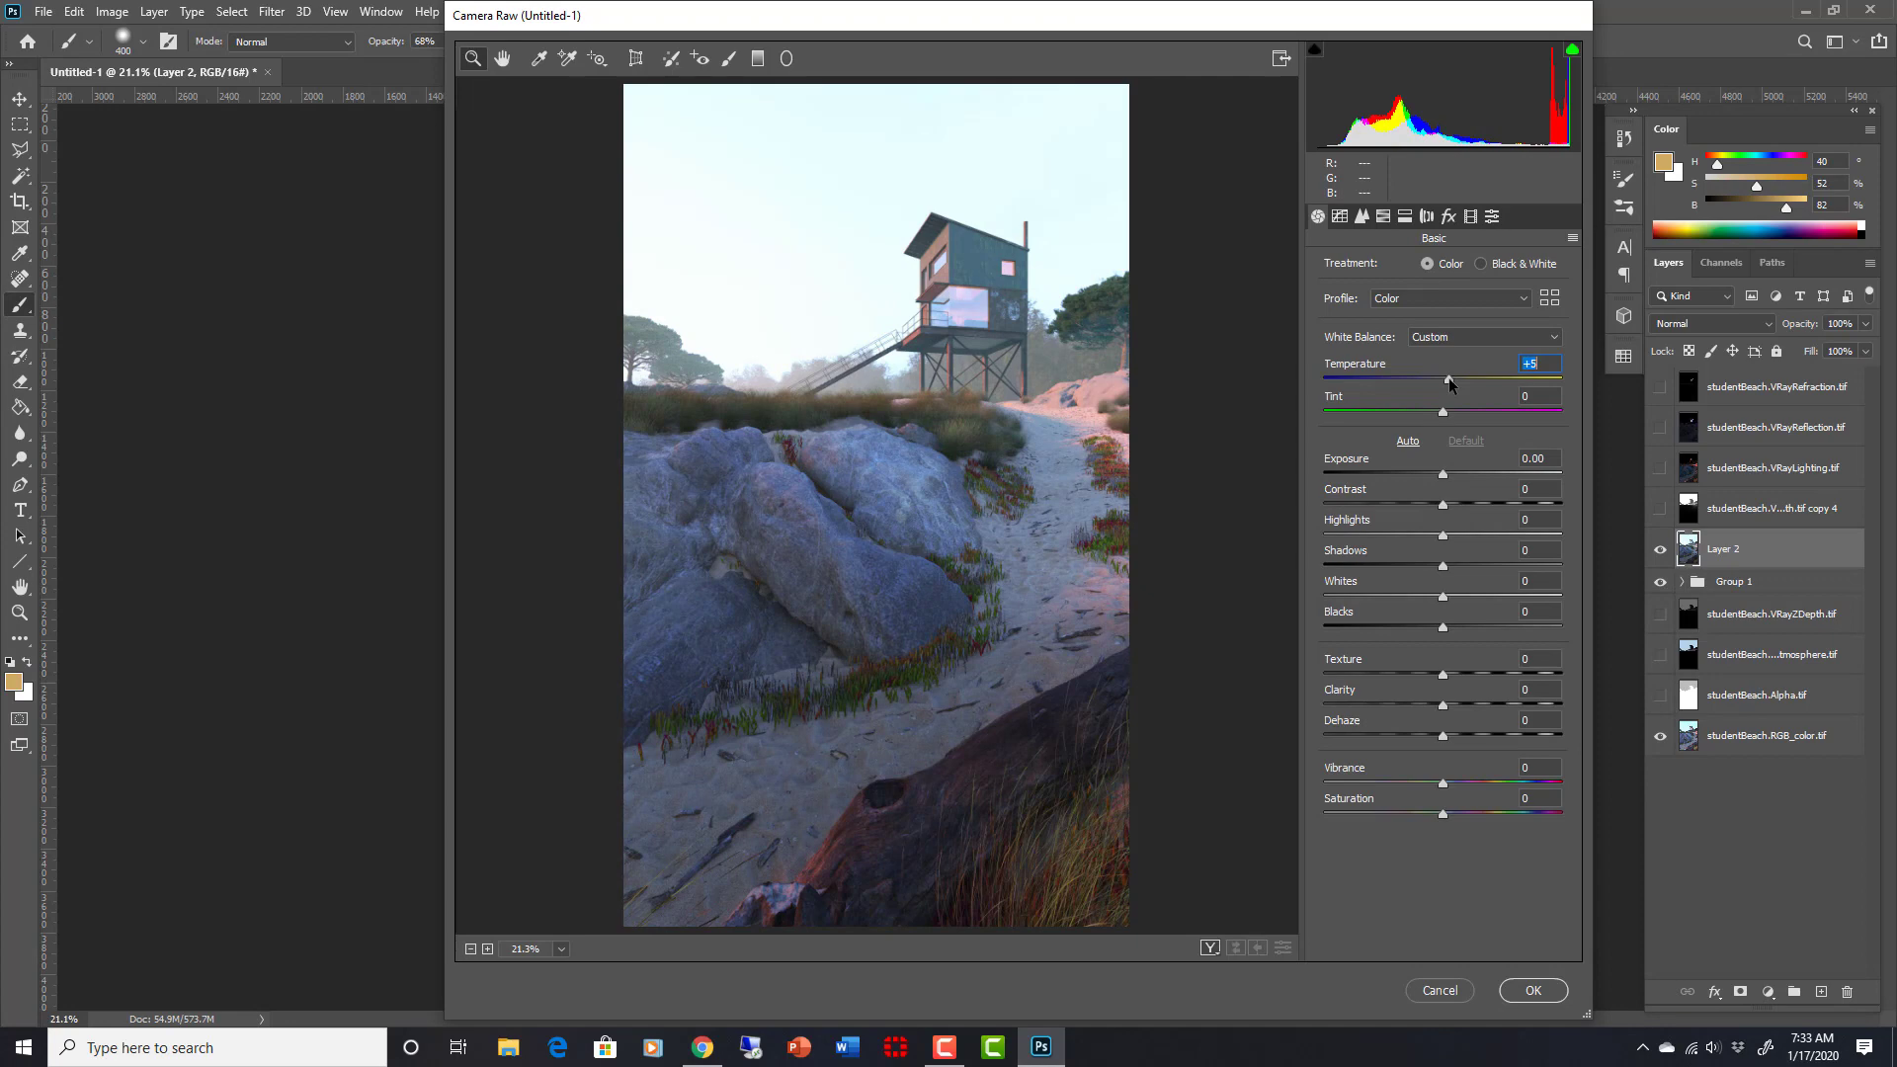
left_click_drag(1449, 380, 1502, 383)
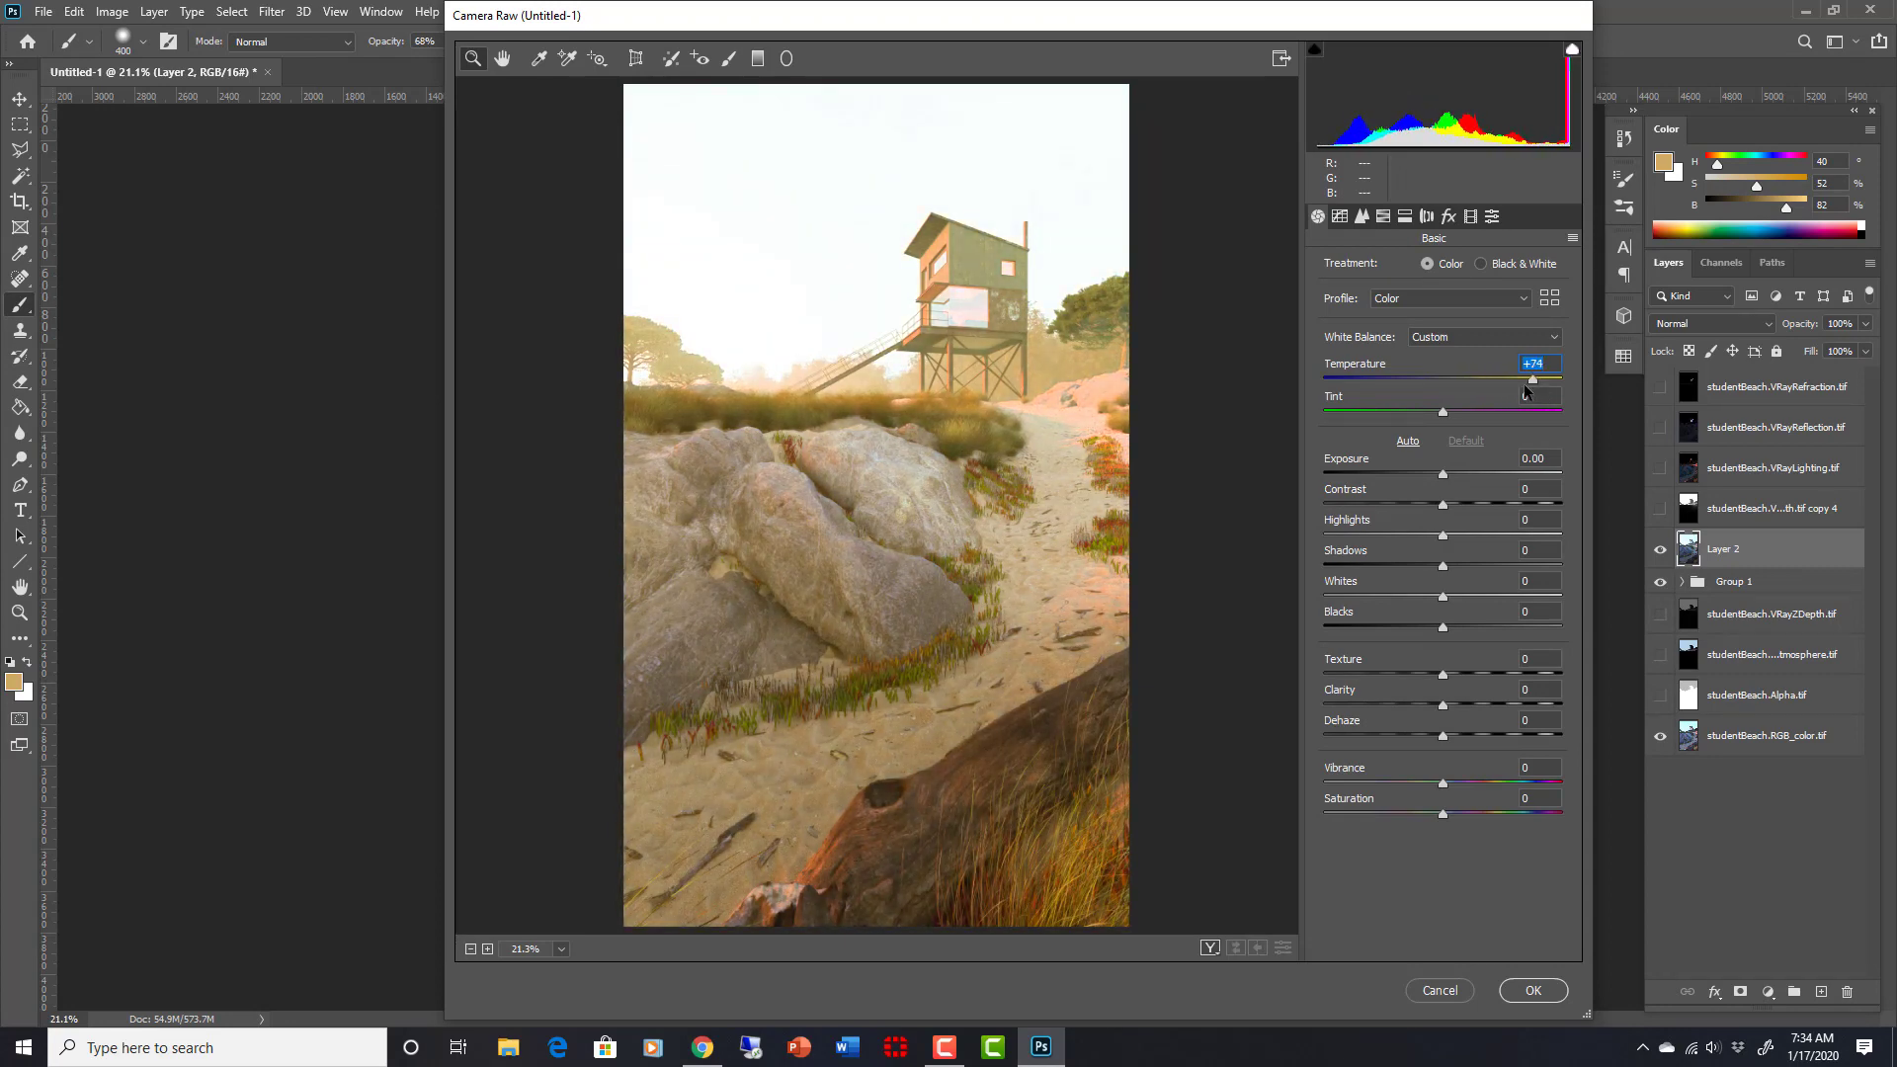
mouse_move(1500, 383)
left_mouse_down()
mouse_move(1422, 380)
mouse_move(1551, 380)
left_mouse_up()
mouse_move(1550, 381)
left_mouse_down()
mouse_move(1345, 381)
mouse_move(1534, 381)
left_mouse_up()
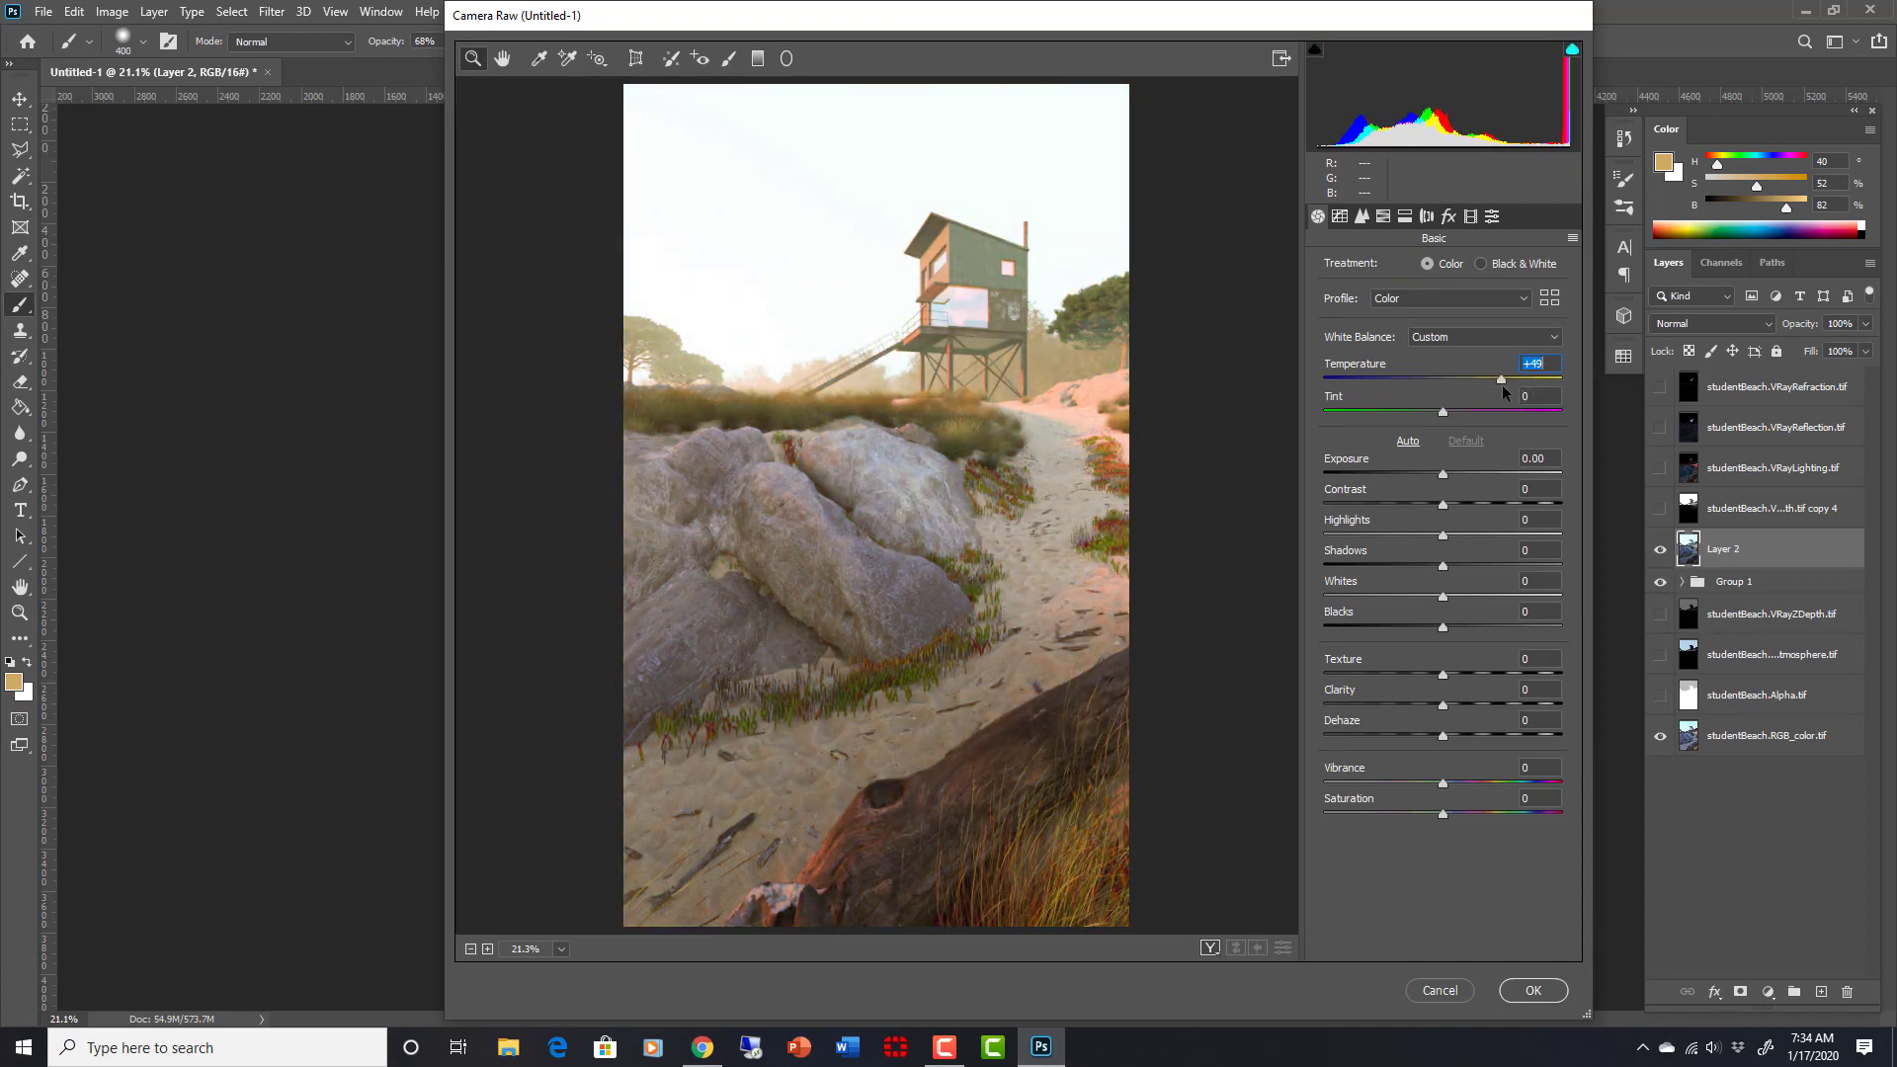
mouse_move(1533, 382)
left_mouse_down()
mouse_move(1425, 381)
mouse_move(1465, 382)
mouse_move(1492, 413)
mouse_move(1406, 412)
mouse_move(1452, 381)
left_mouse_up()
left_click(1454, 411)
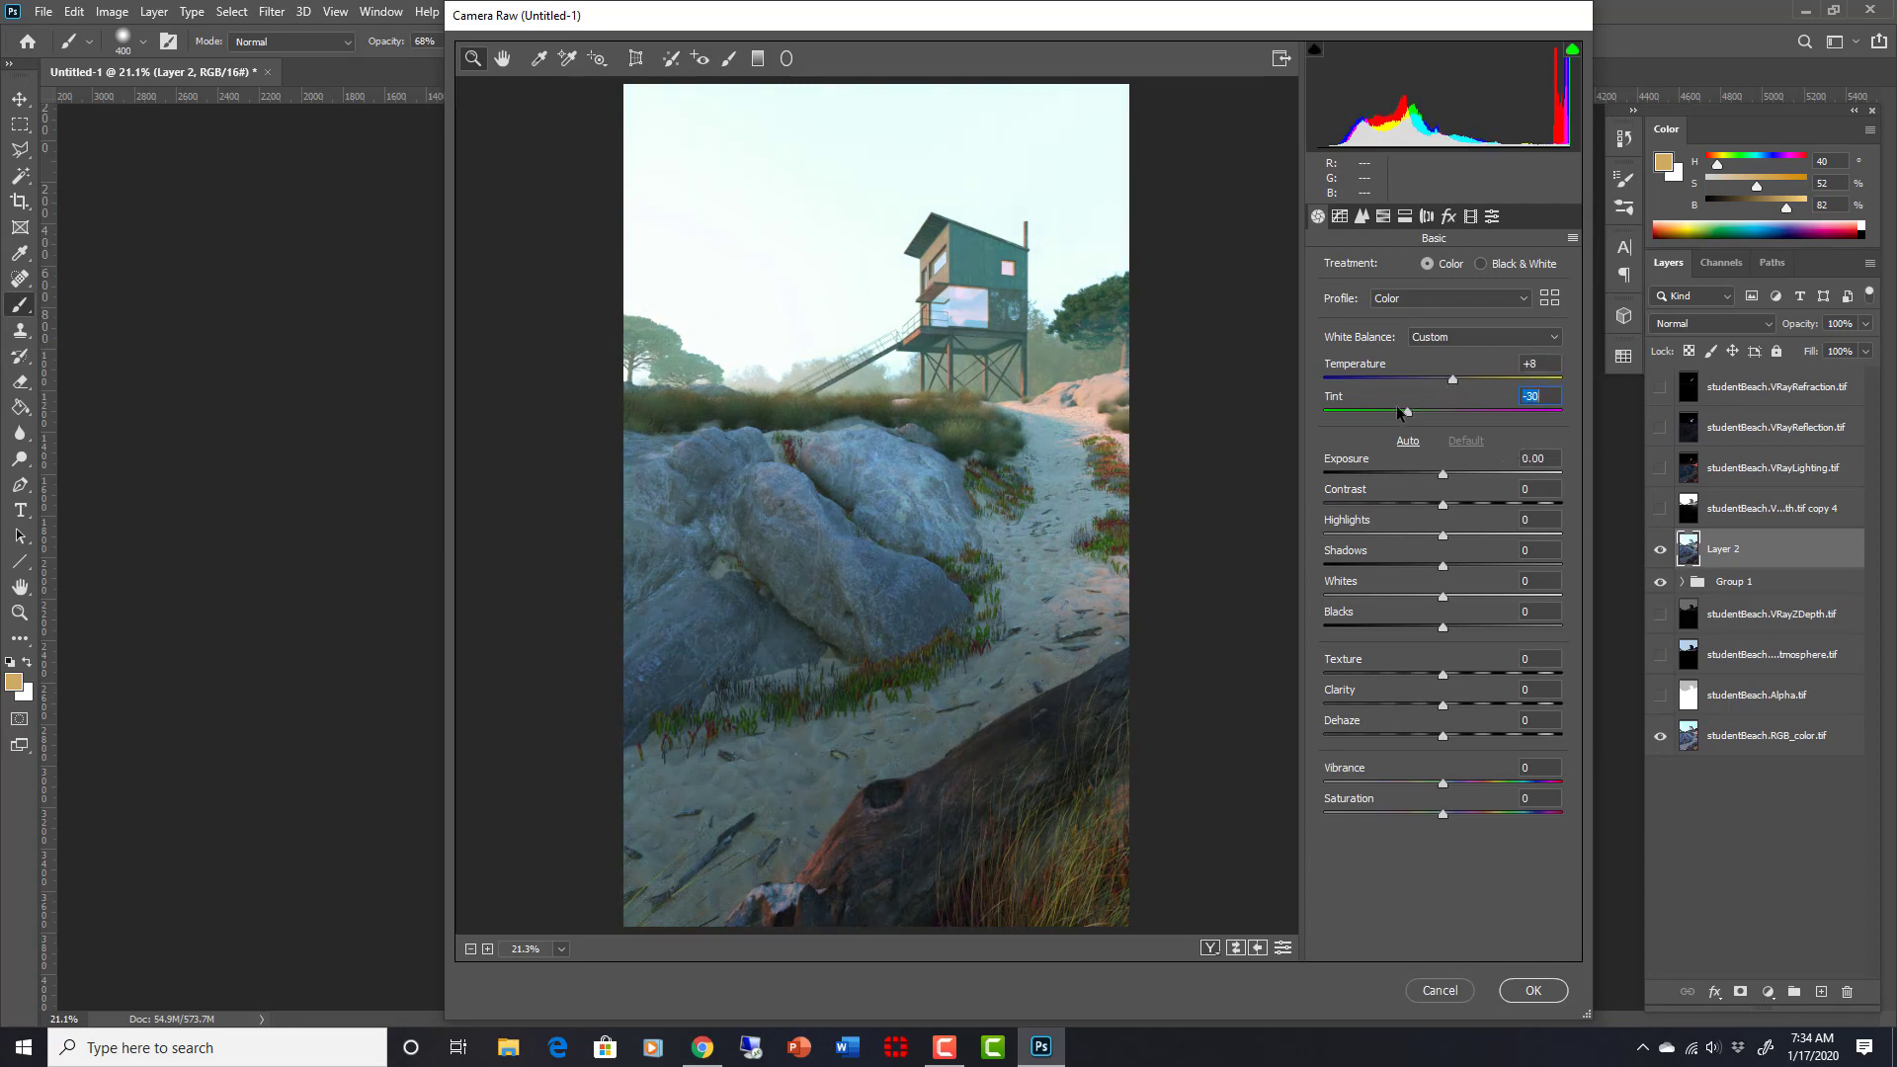
Step: Set Exposure -0.40, Contrast +8, Highlights -69, and Whites and Blacks to +1
left_click_drag(1442, 474, 1435, 472)
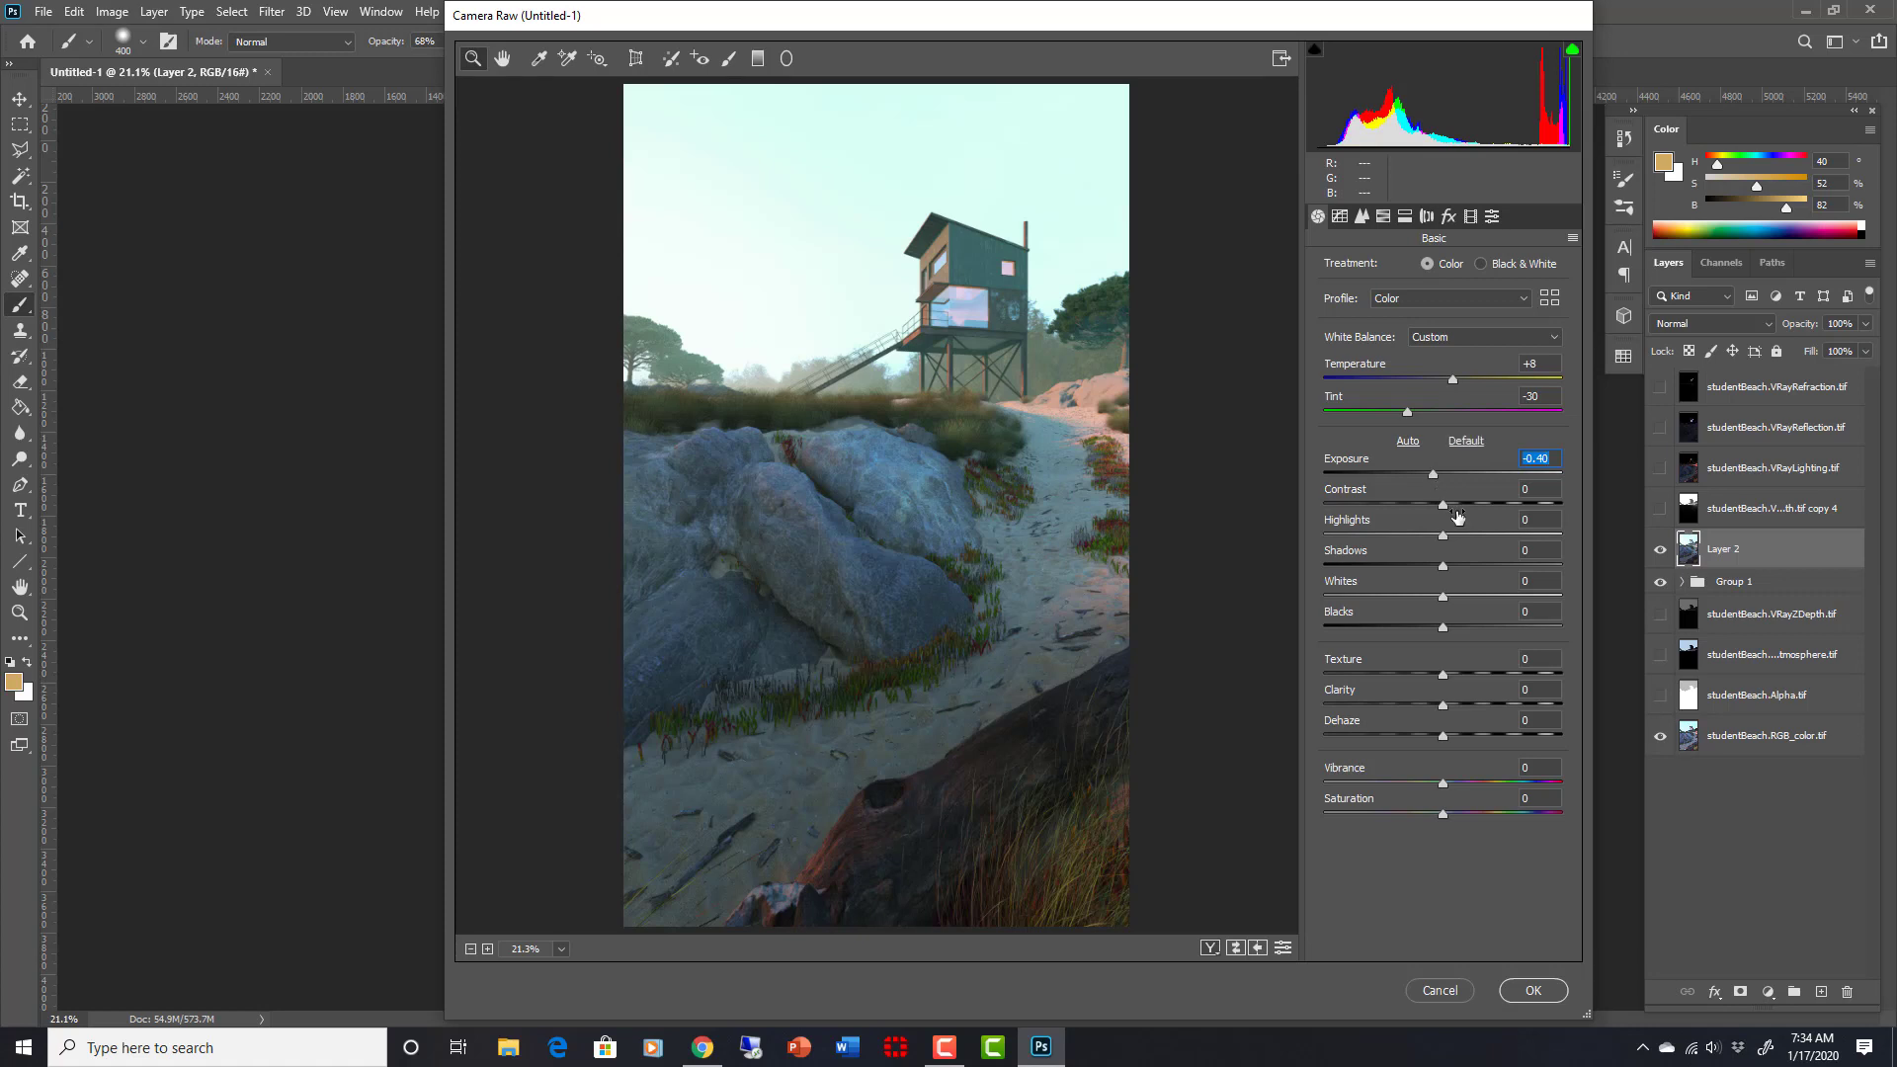
left_click(1441, 508)
left_click_drag(1442, 506, 1452, 506)
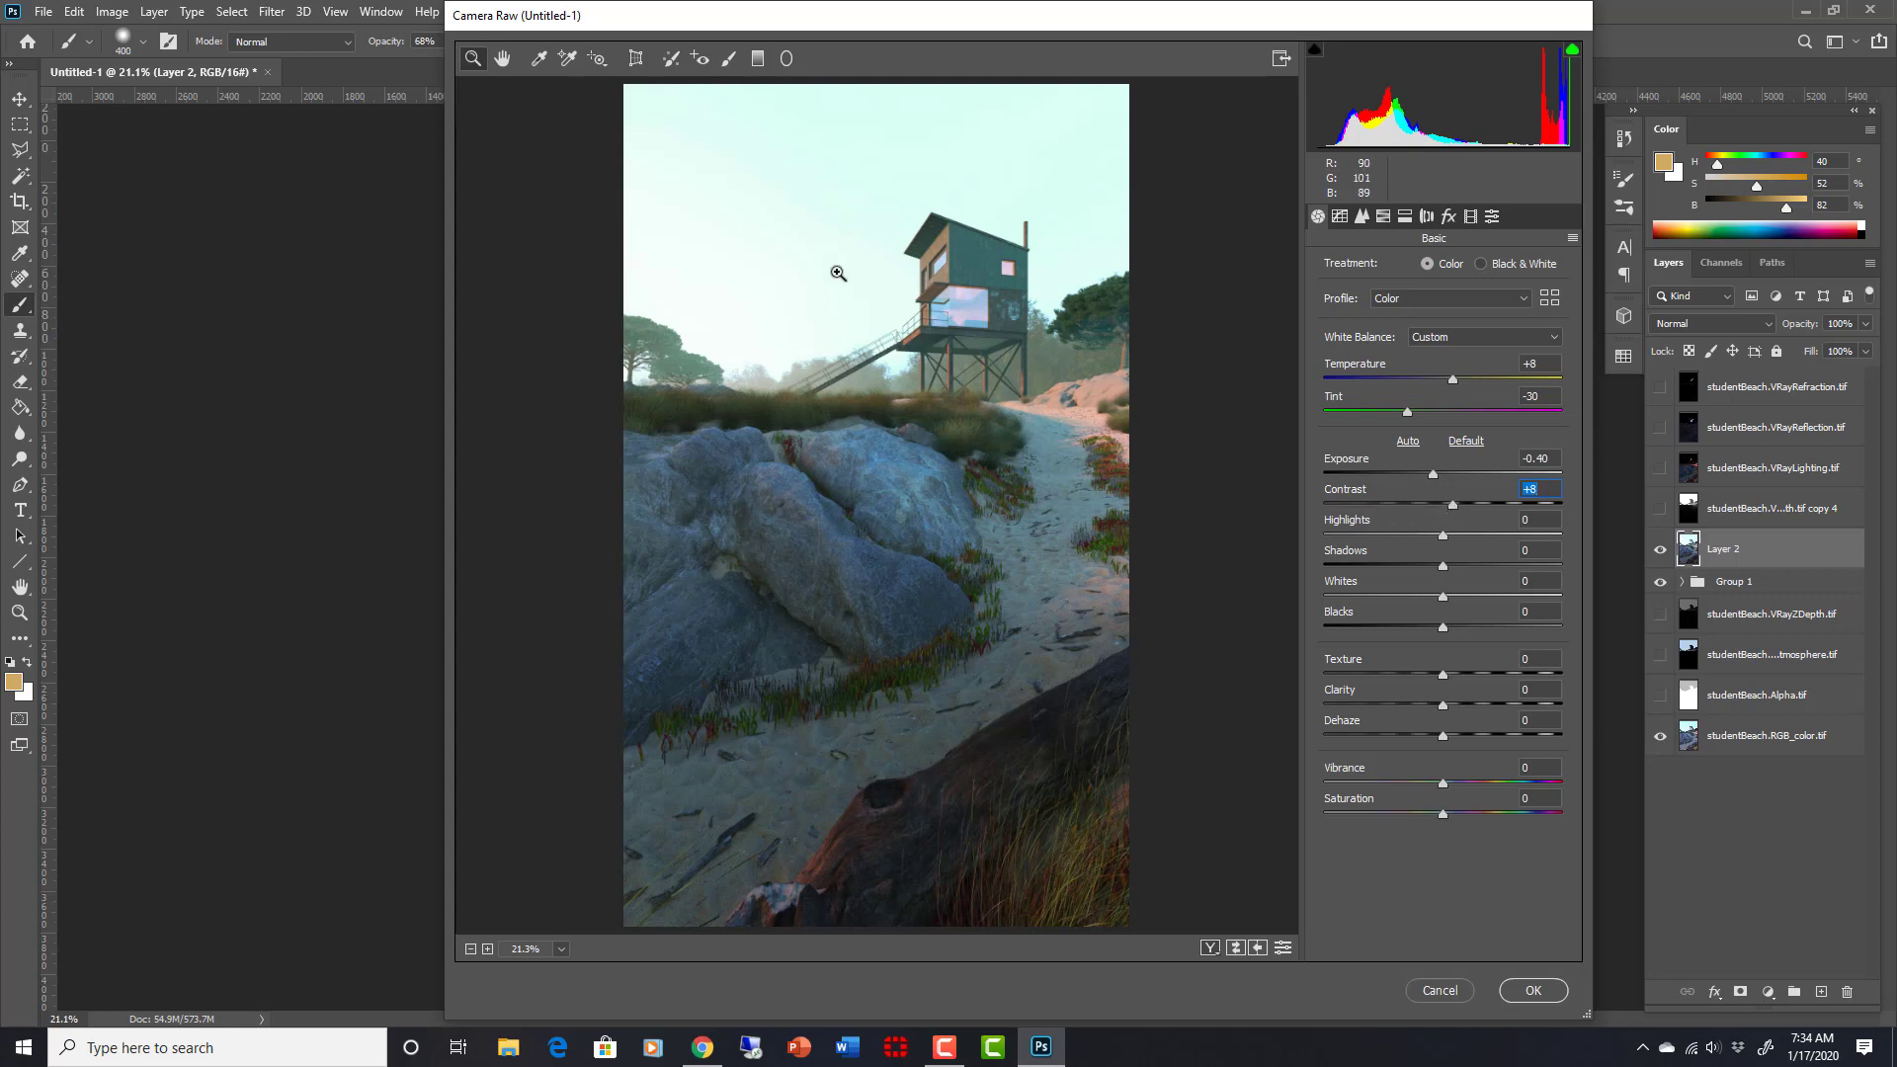
mouse_move(1442, 536)
left_mouse_down()
mouse_move(1482, 535)
mouse_move(1325, 535)
mouse_move(1359, 535)
left_mouse_up()
mouse_move(1441, 595)
left_mouse_down()
mouse_move(1378, 596)
mouse_move(1449, 597)
mouse_move(1316, 626)
mouse_move(1563, 628)
left_mouse_up()
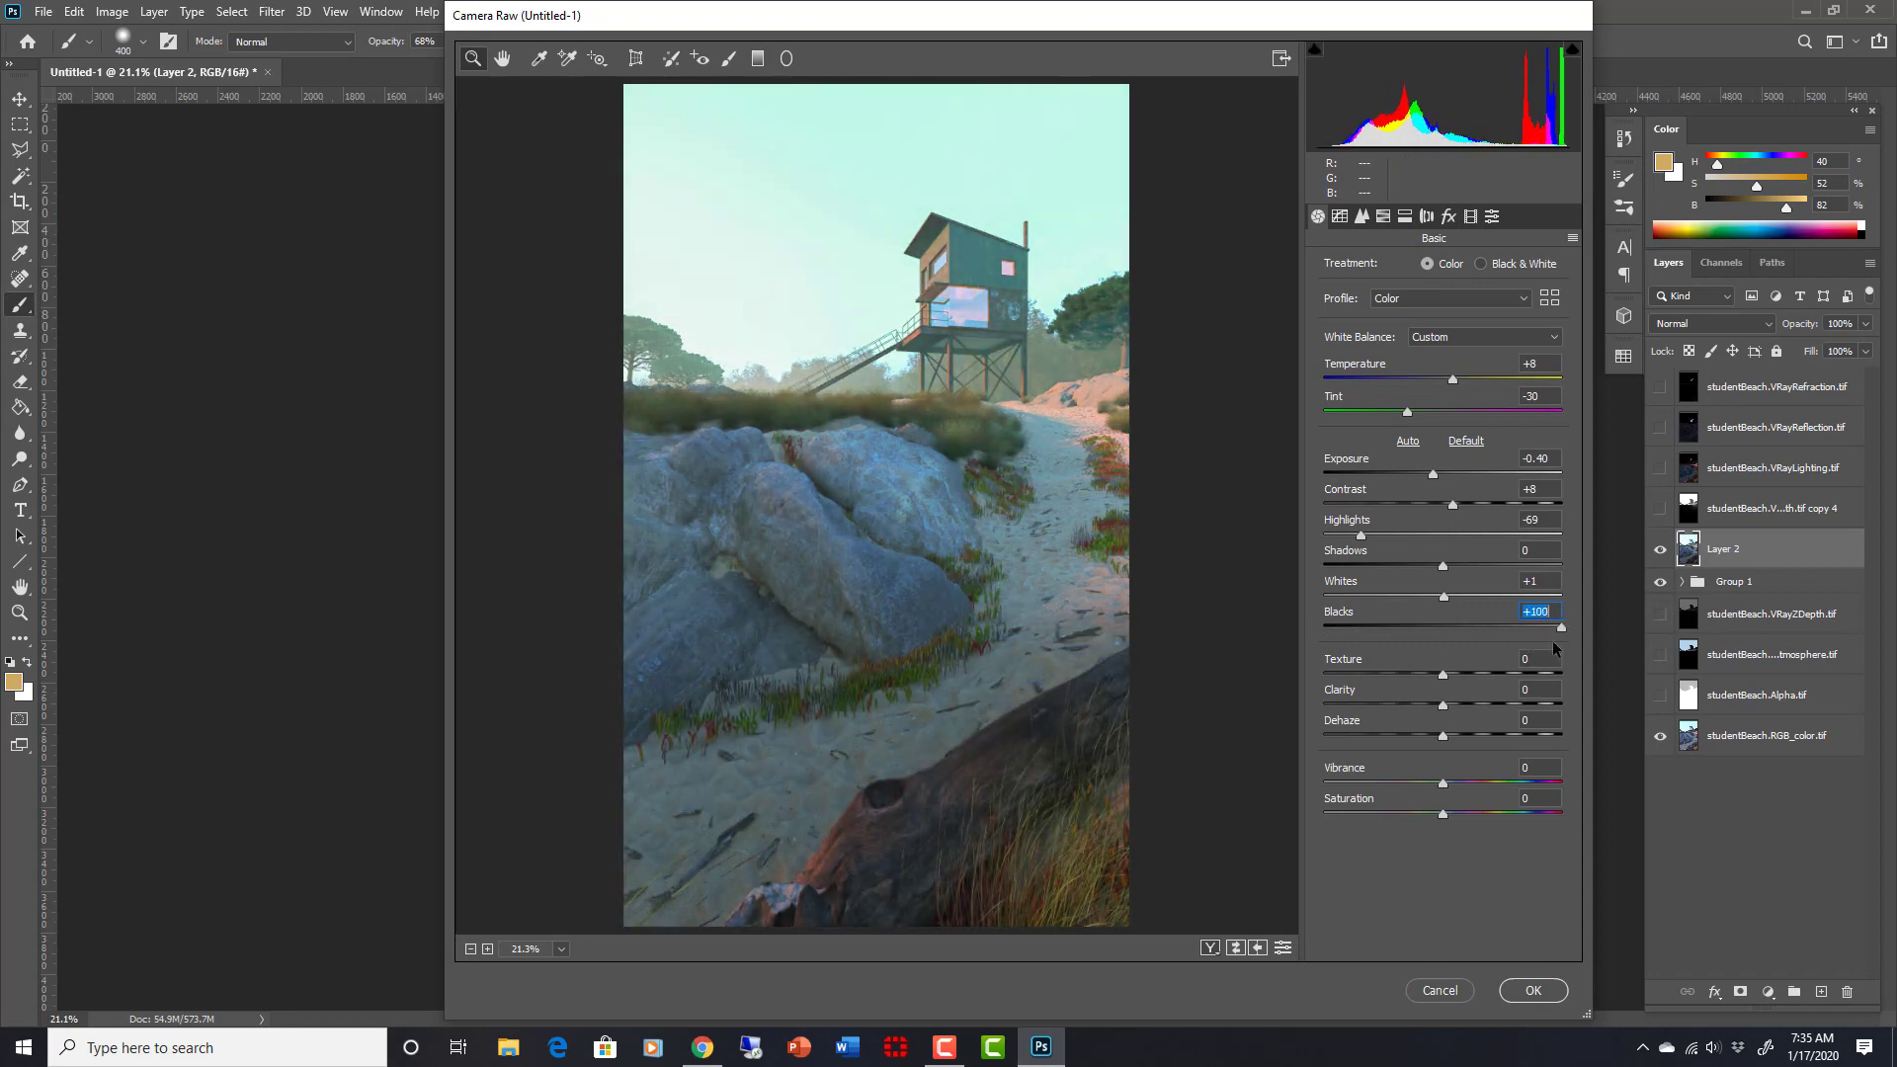
double_click(1553, 627)
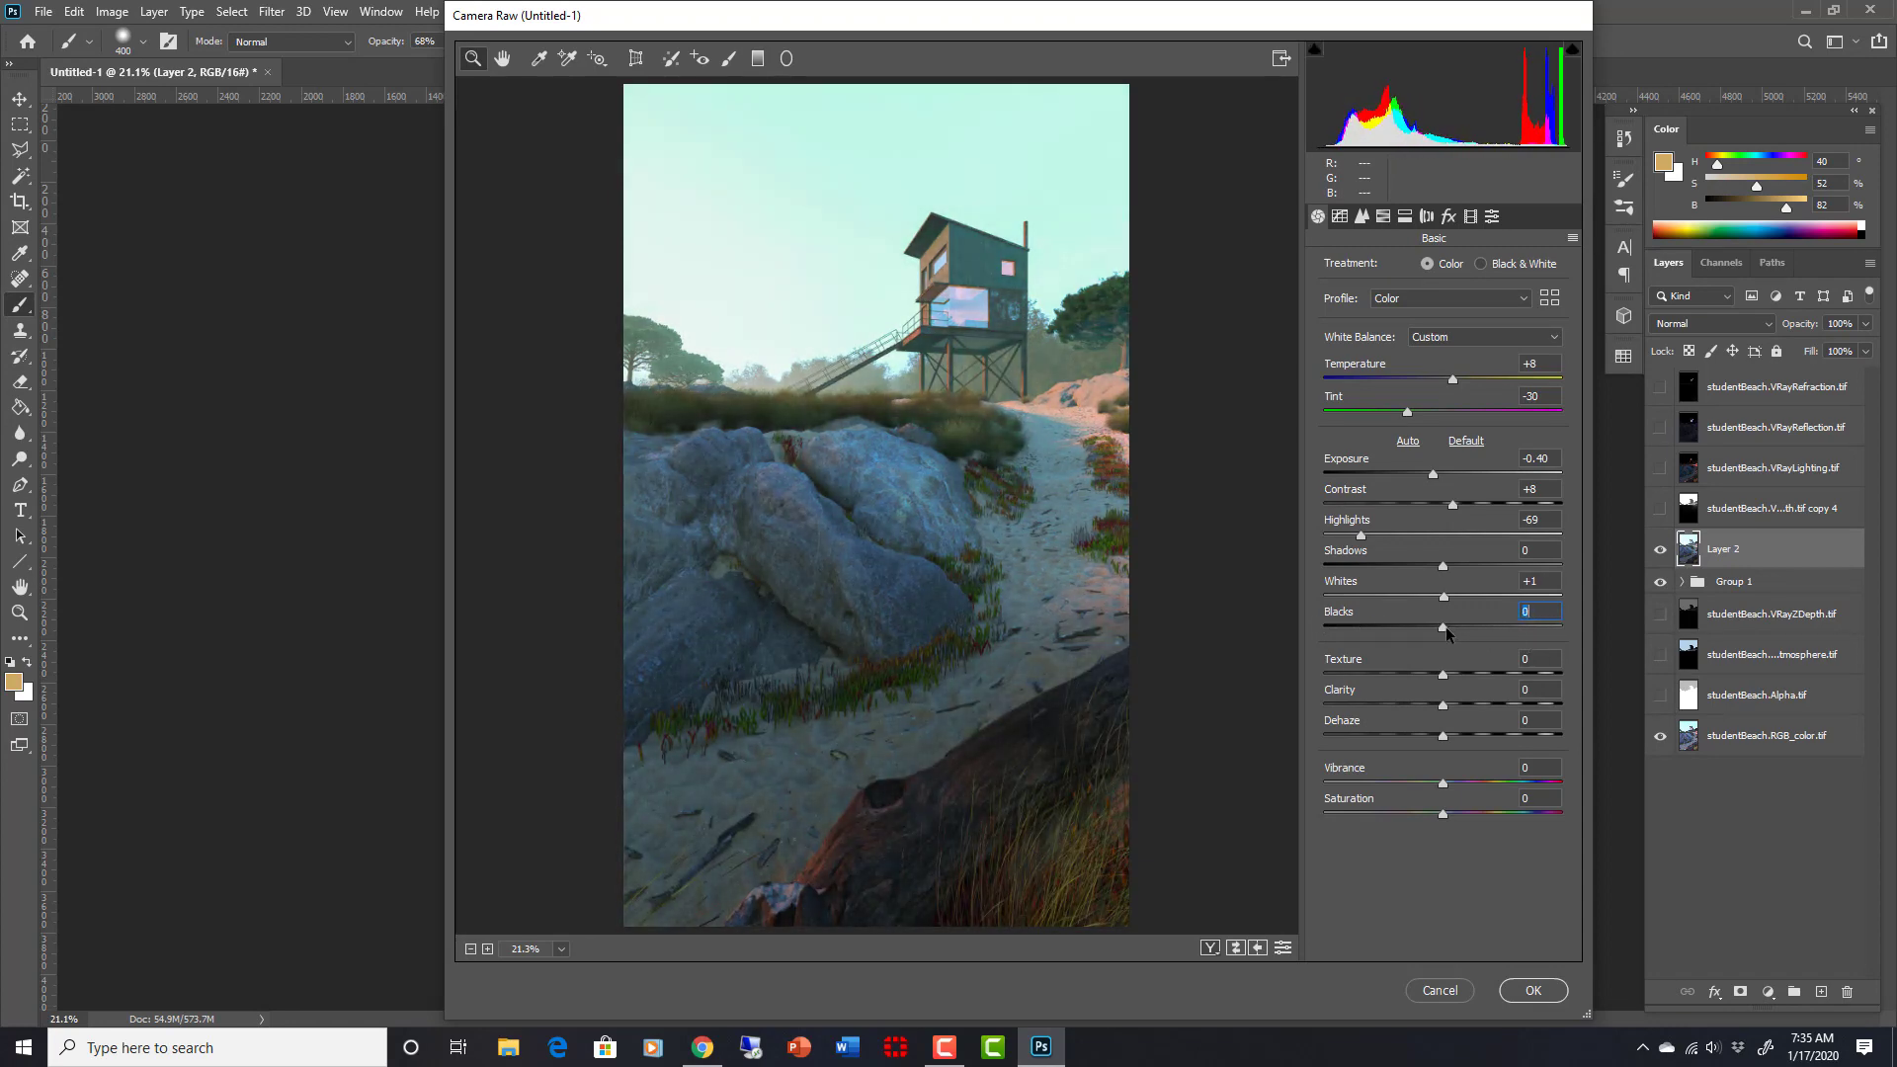
left_click_drag(1445, 627, 1445, 627)
Step: Set Texture to +11 and Clarity to +15, checking the sand detail at higher zoom
left_click_drag(1445, 672, 1501, 675)
key("ctrl+plus")
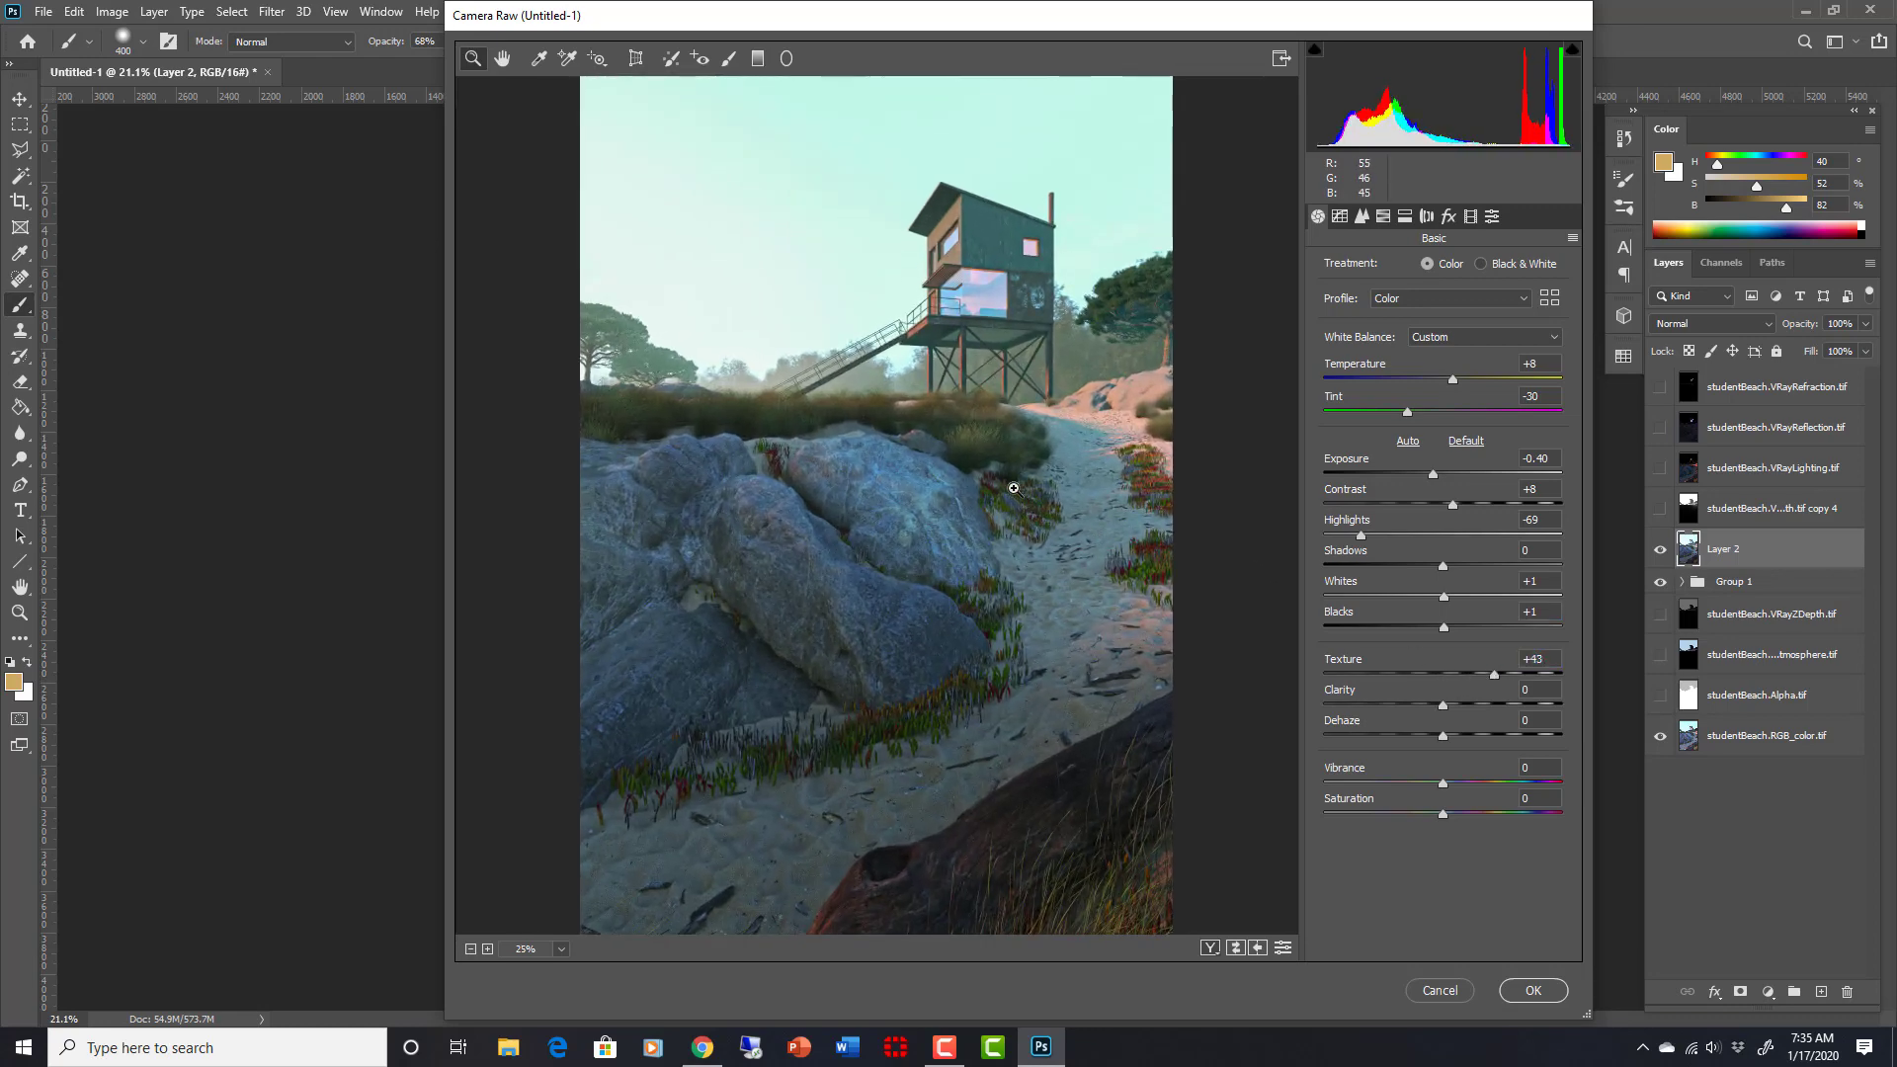
left_click_drag(1496, 674, 1457, 671)
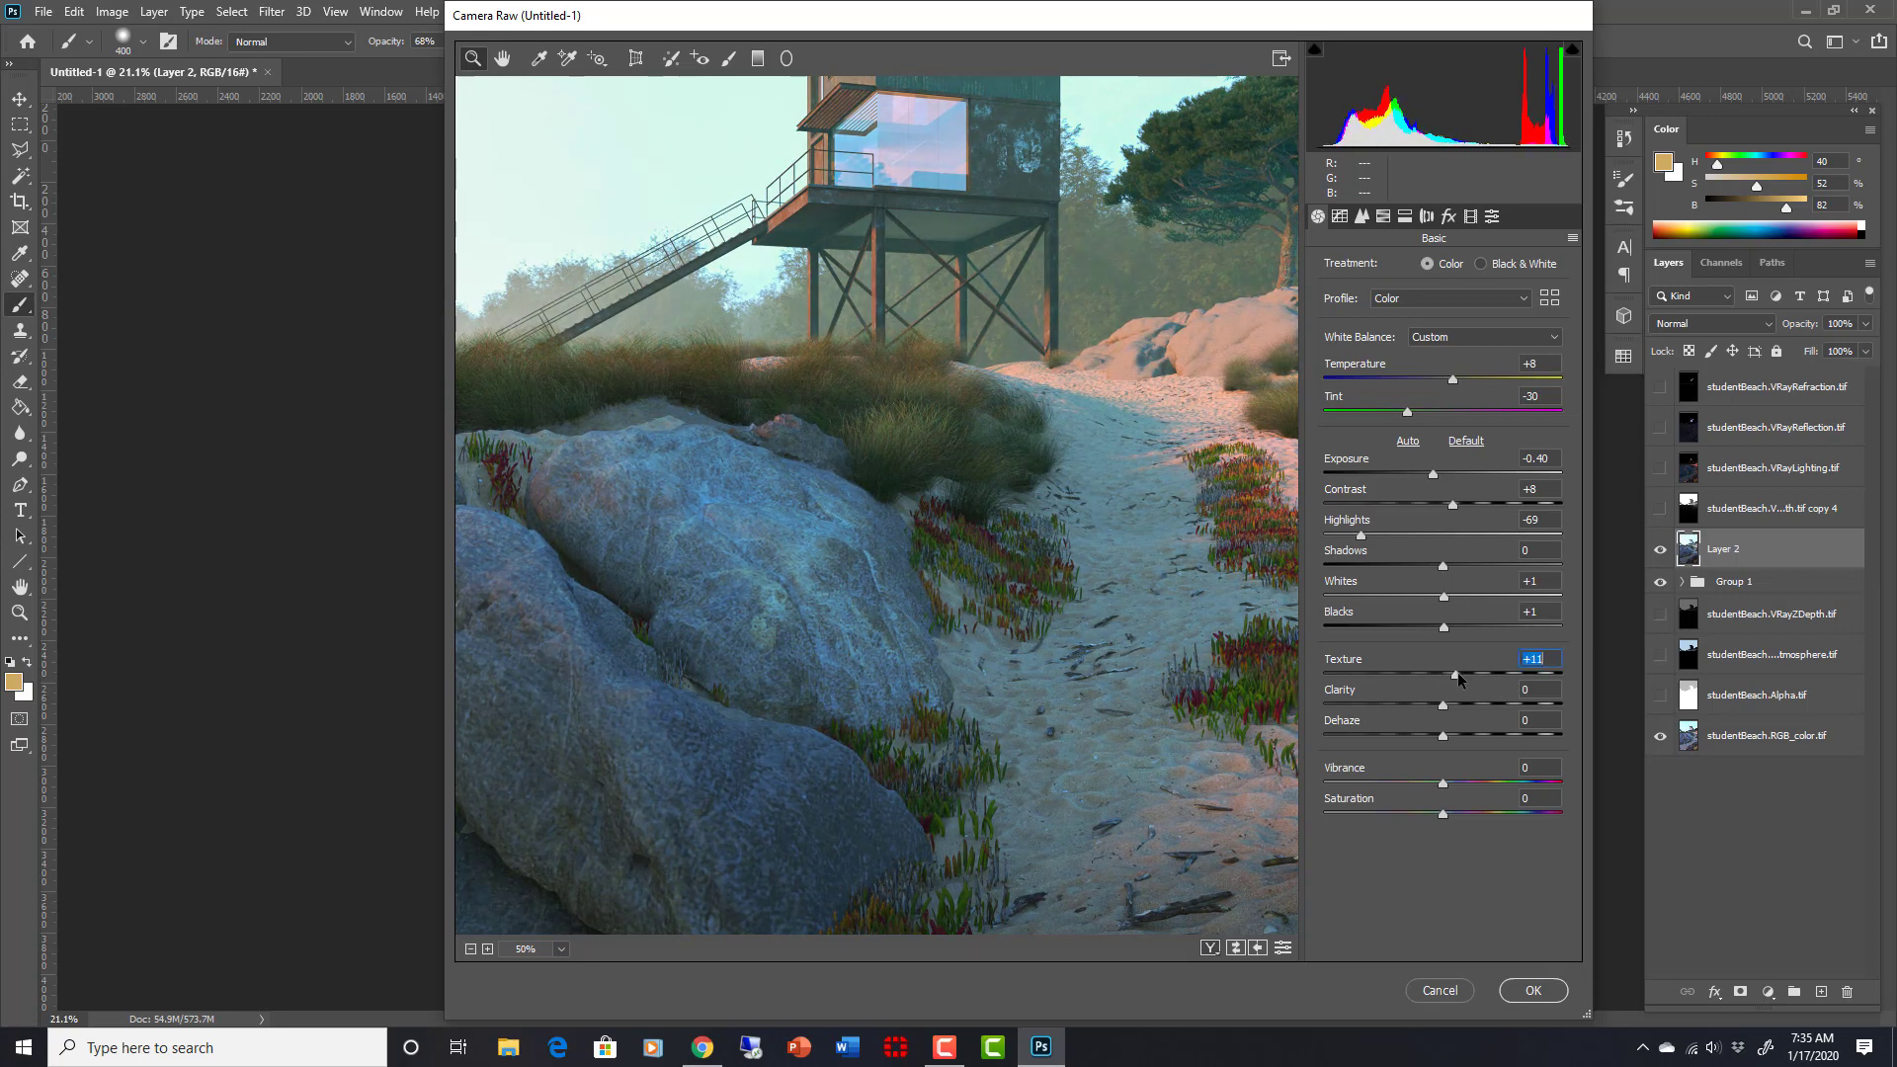
left_click_drag(1466, 675, 1468, 674)
left_click(1018, 774)
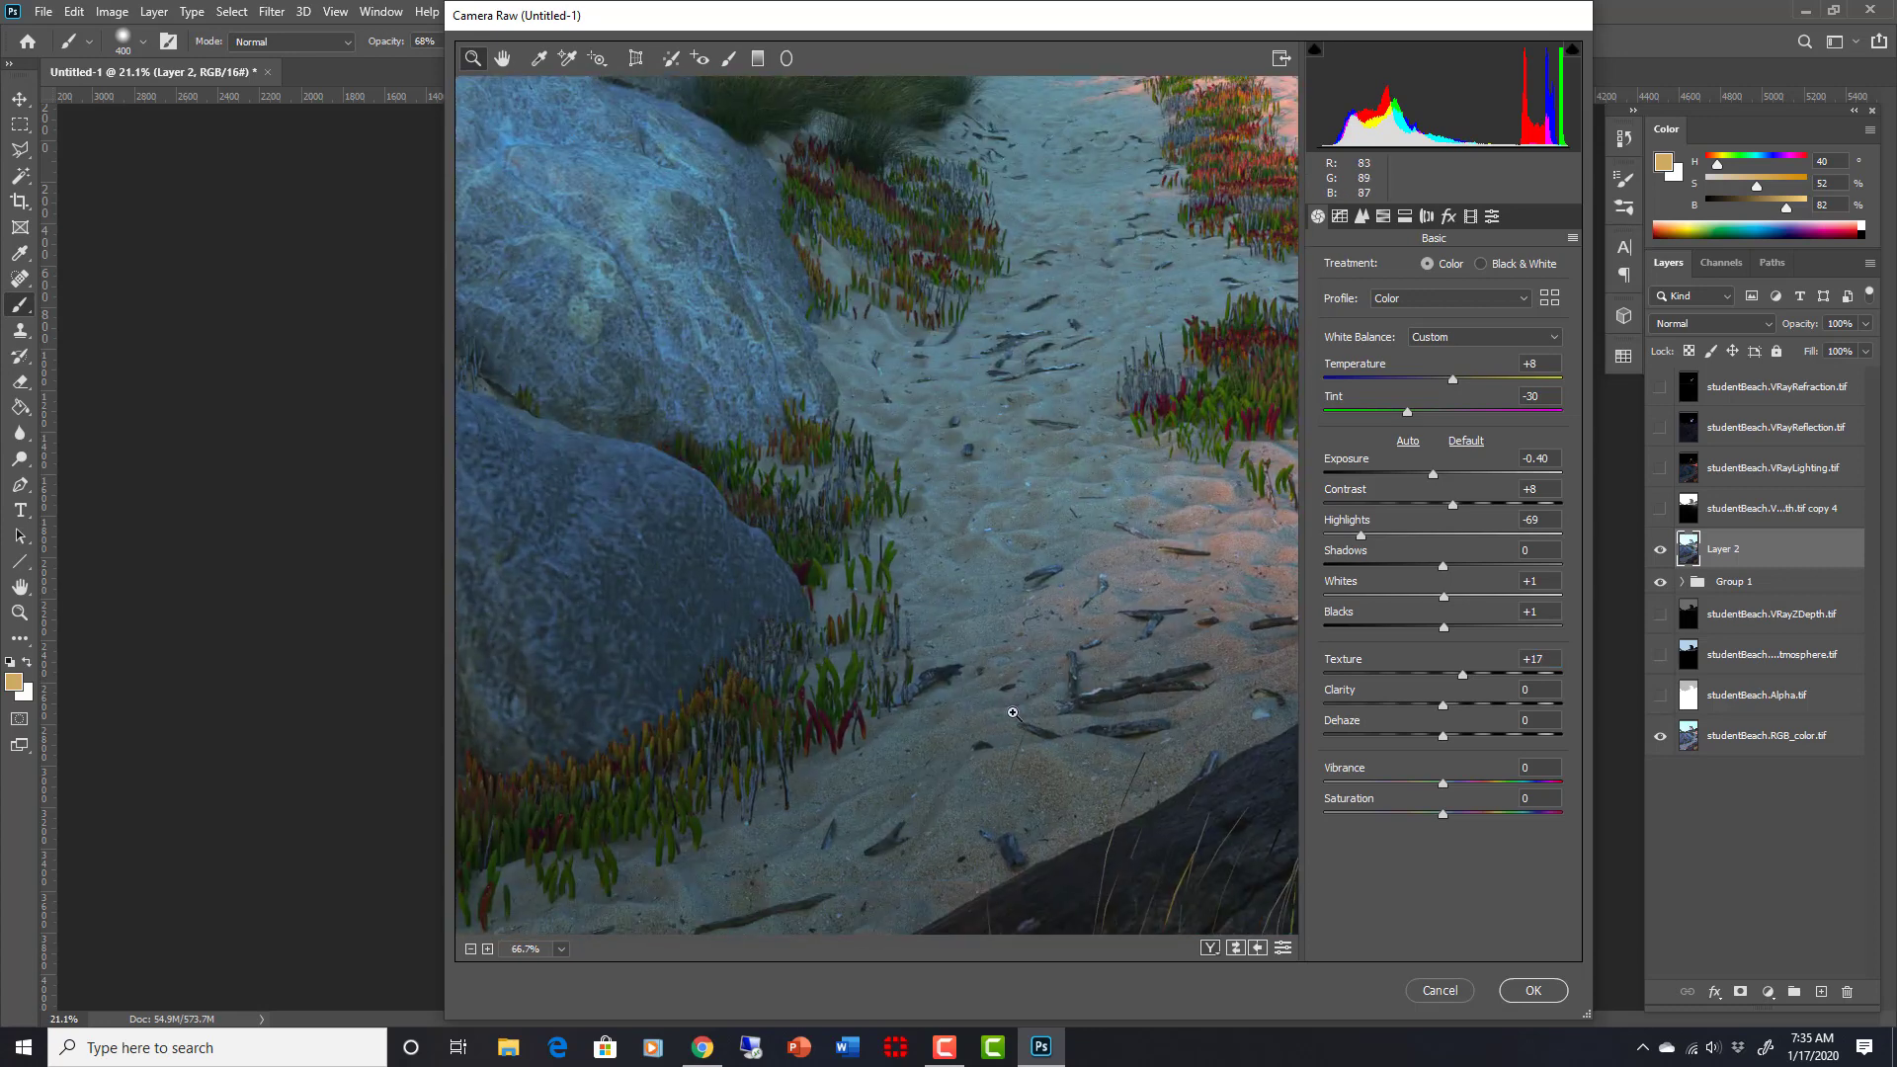
left_click(1016, 741)
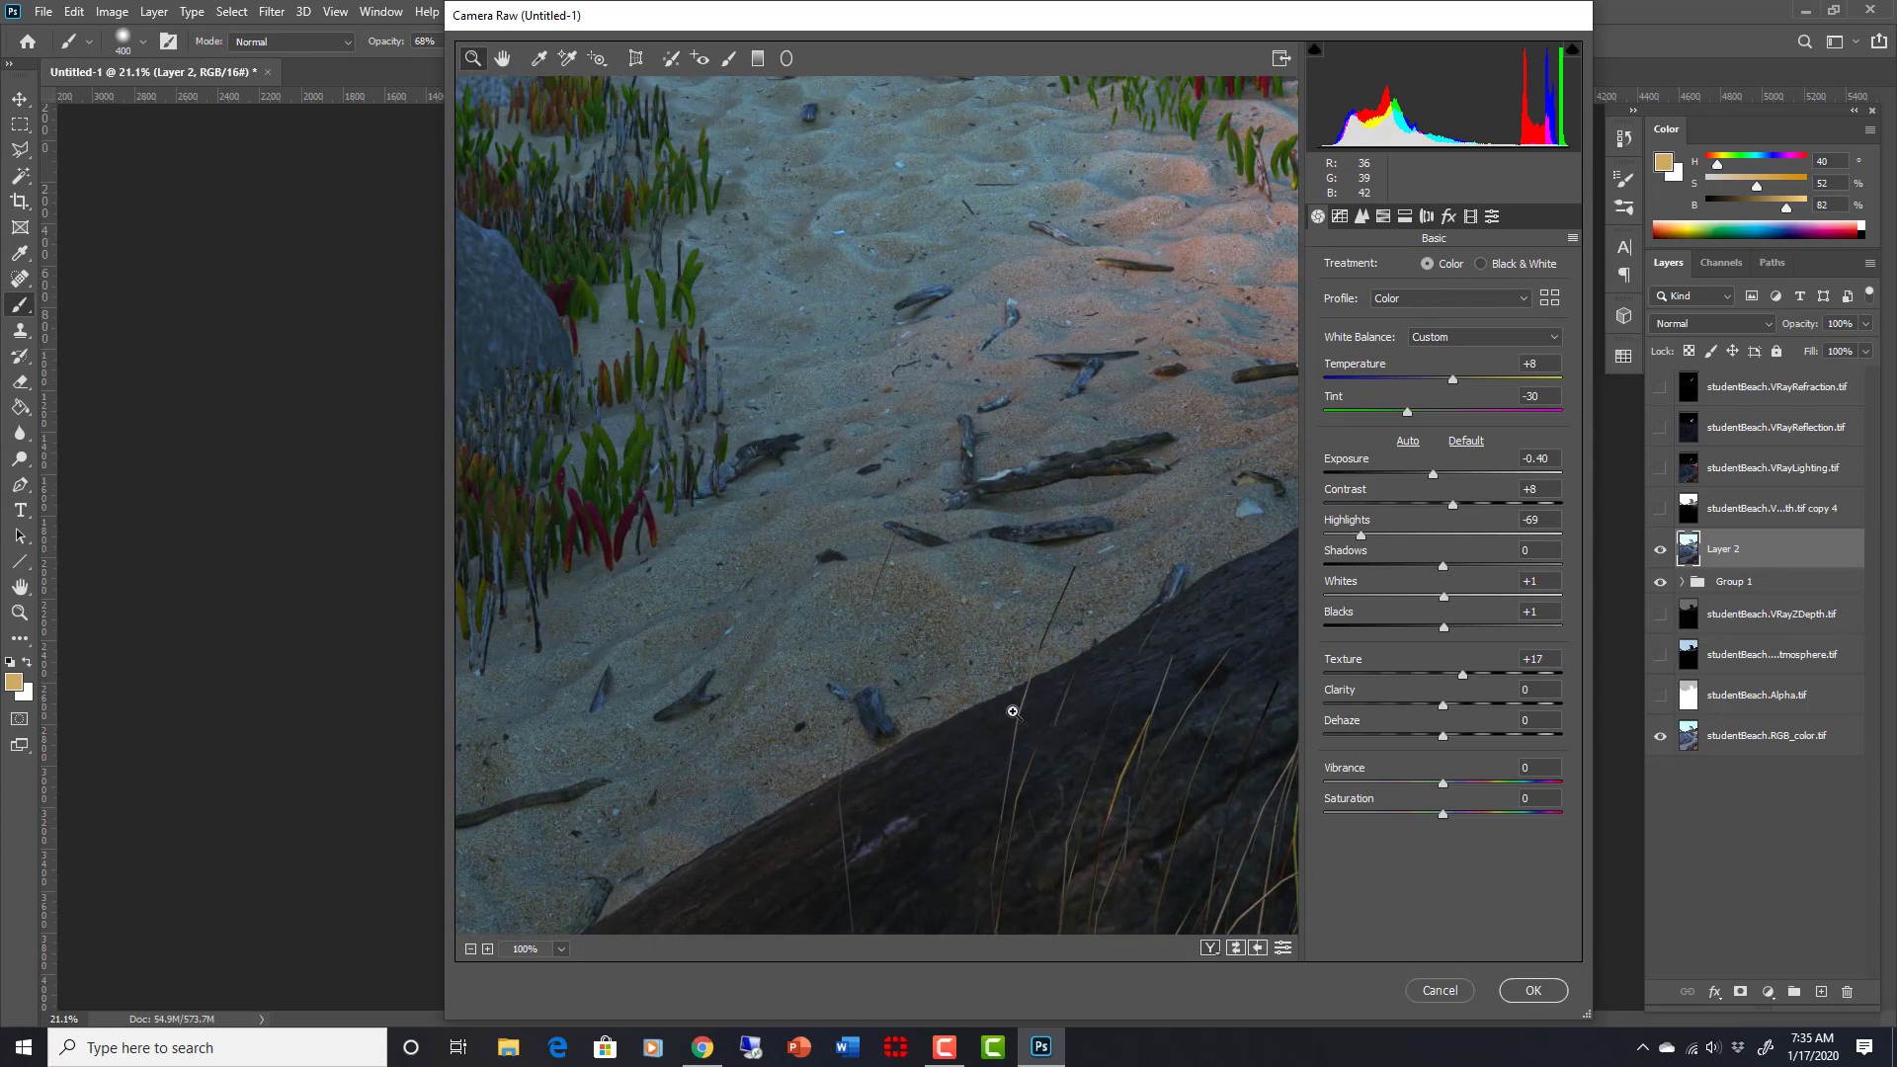
key("ctrl+0")
mouse_move(1444, 701)
left_mouse_down()
mouse_move(1499, 702)
mouse_move(1462, 704)
left_mouse_up()
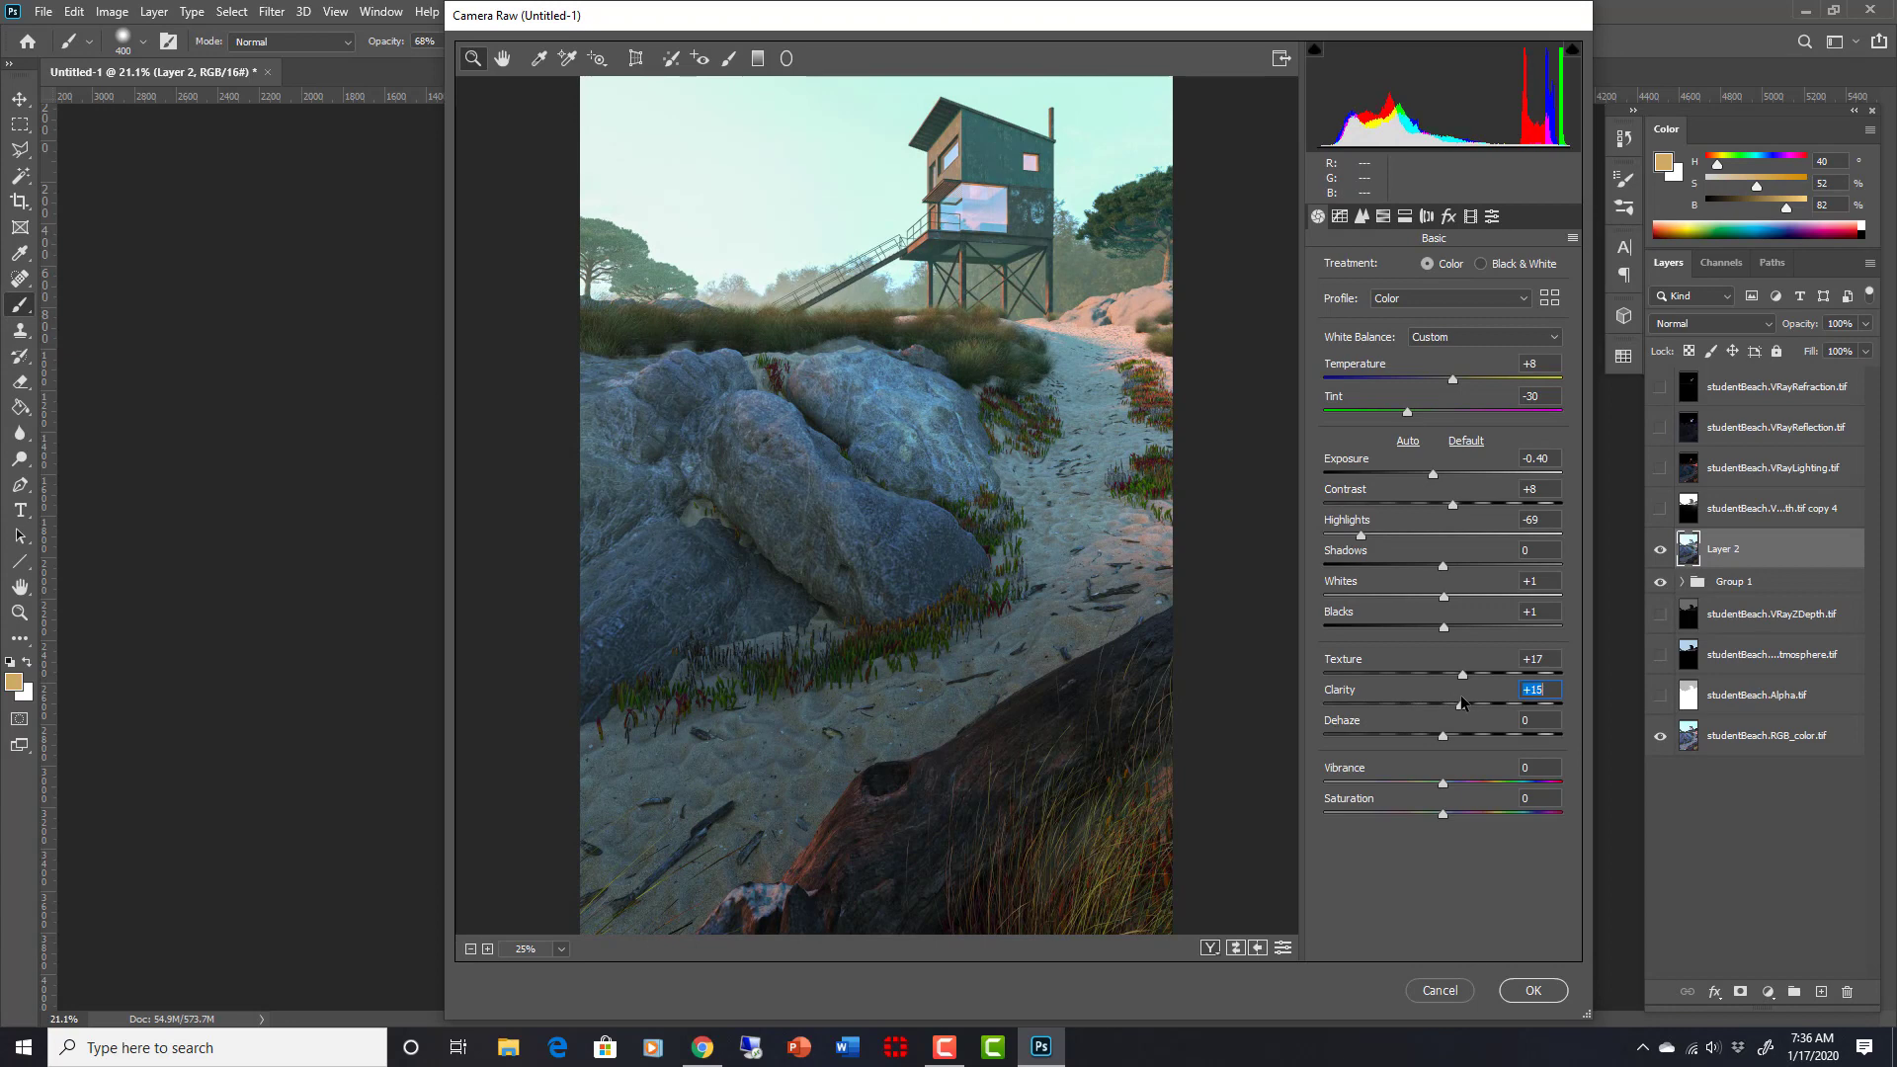
left_click_drag(1463, 675, 1456, 675)
scroll(1094, 631, "up", 2)
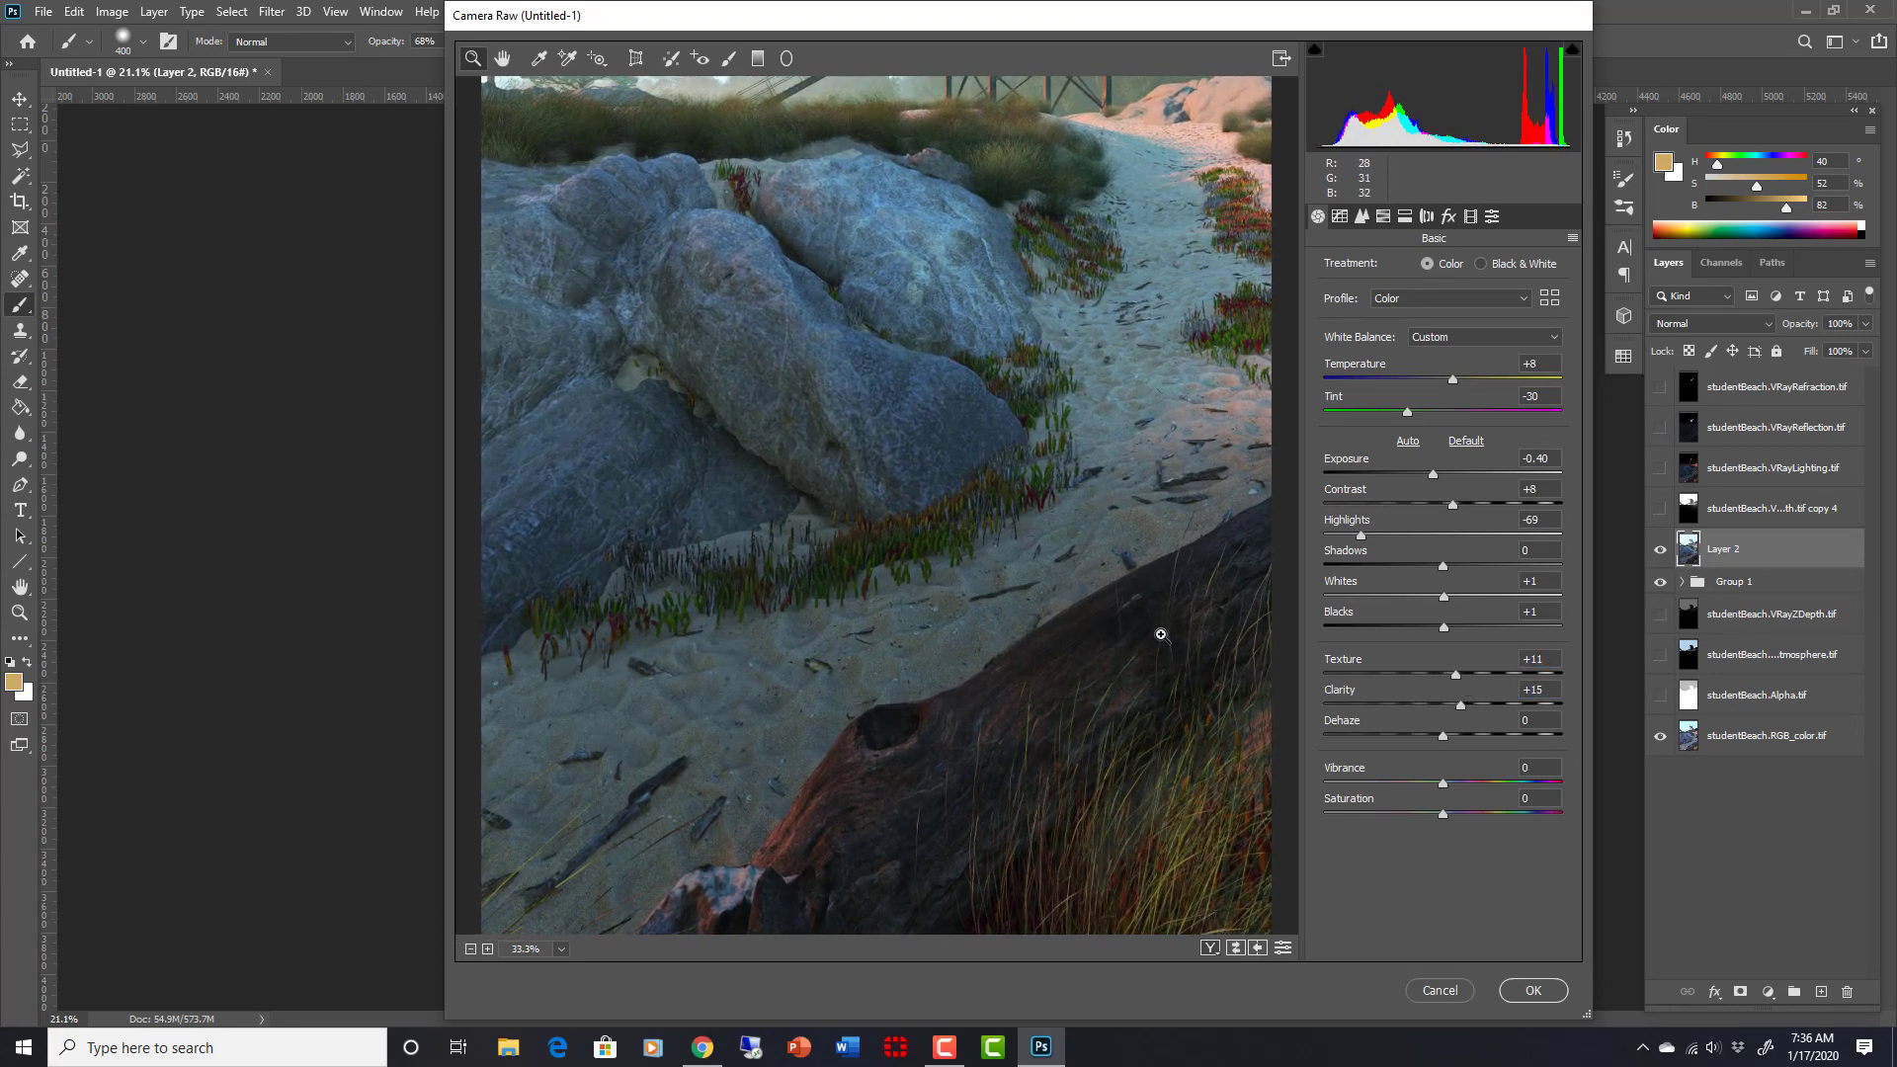
scroll(1093, 540, "up", 3)
scroll(1092, 540, "down", 5)
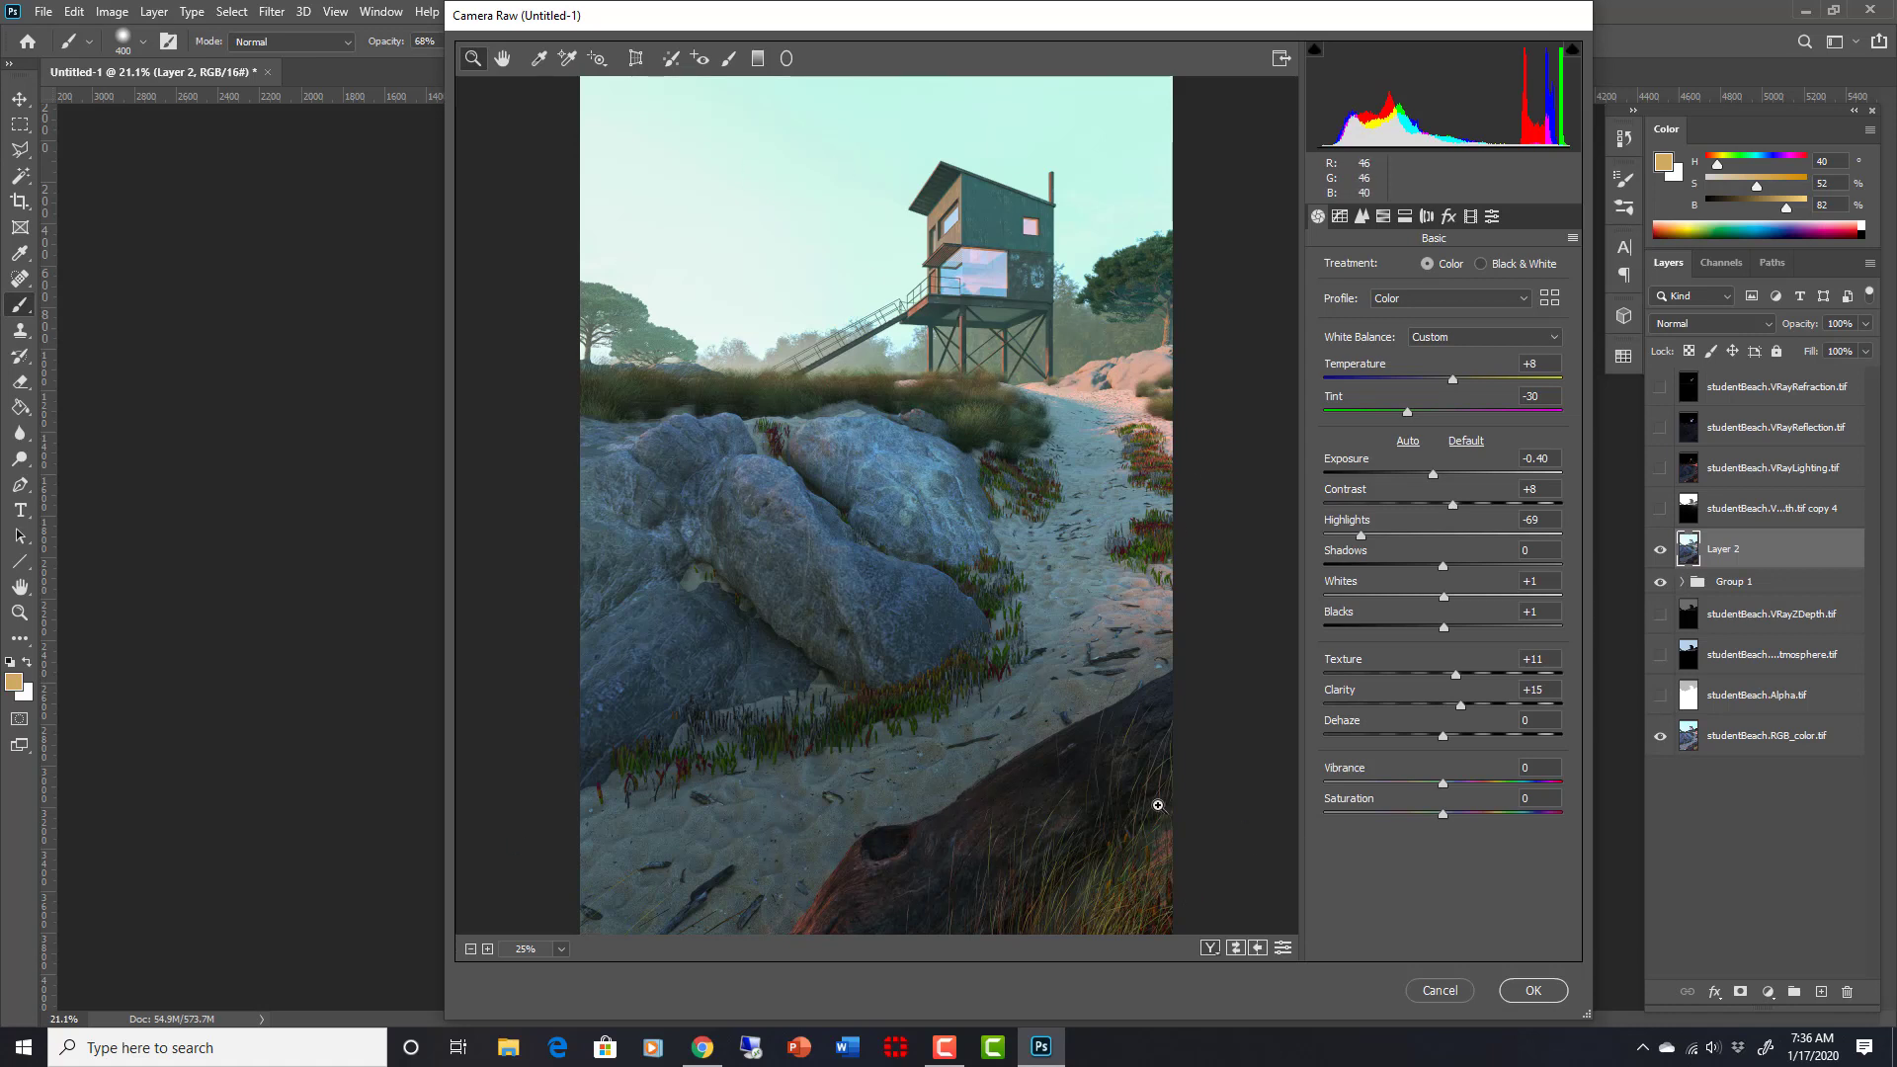
Step: Lower Dehaze to -28 and raise Contrast to about +25
mouse_move(1443, 734)
left_mouse_down()
mouse_move(1368, 730)
mouse_move(1564, 737)
mouse_move(1410, 732)
left_mouse_up()
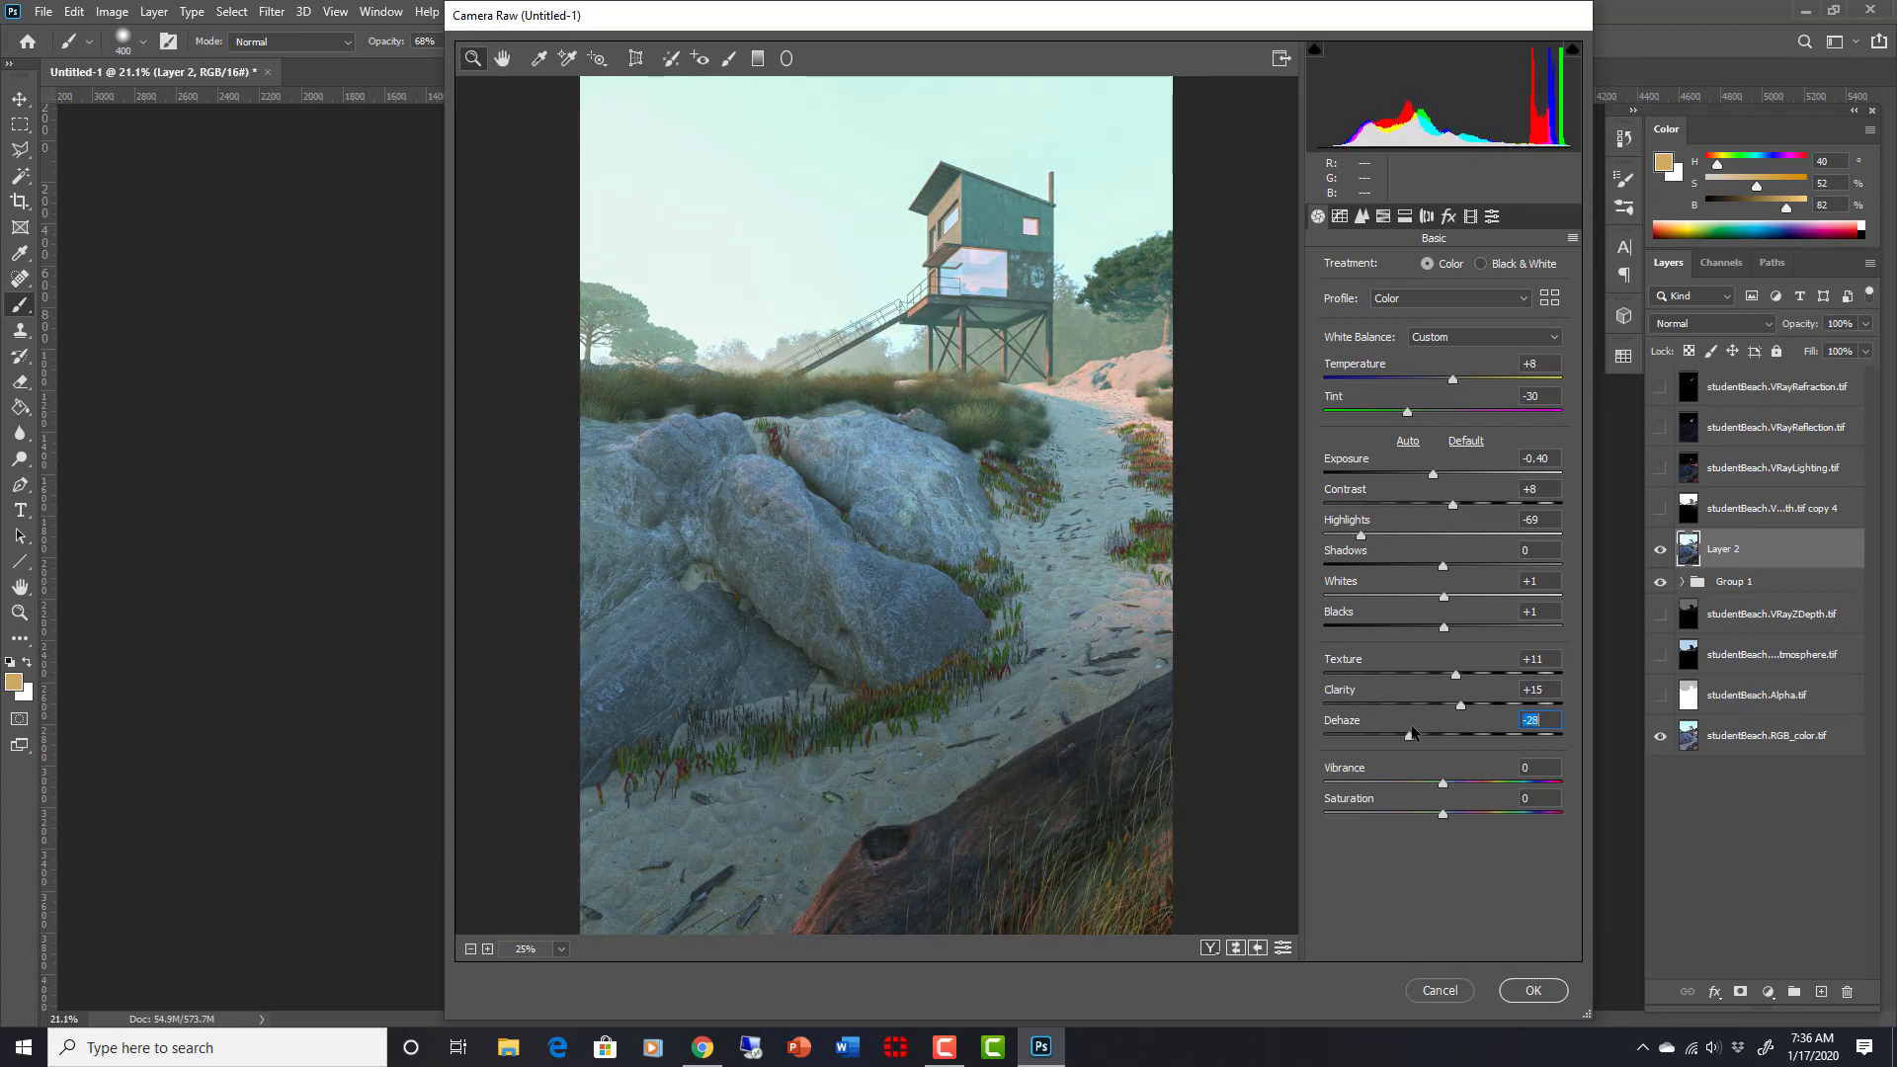
mouse_move(1454, 503)
left_mouse_down()
mouse_move(1492, 506)
mouse_move(1473, 504)
left_mouse_up()
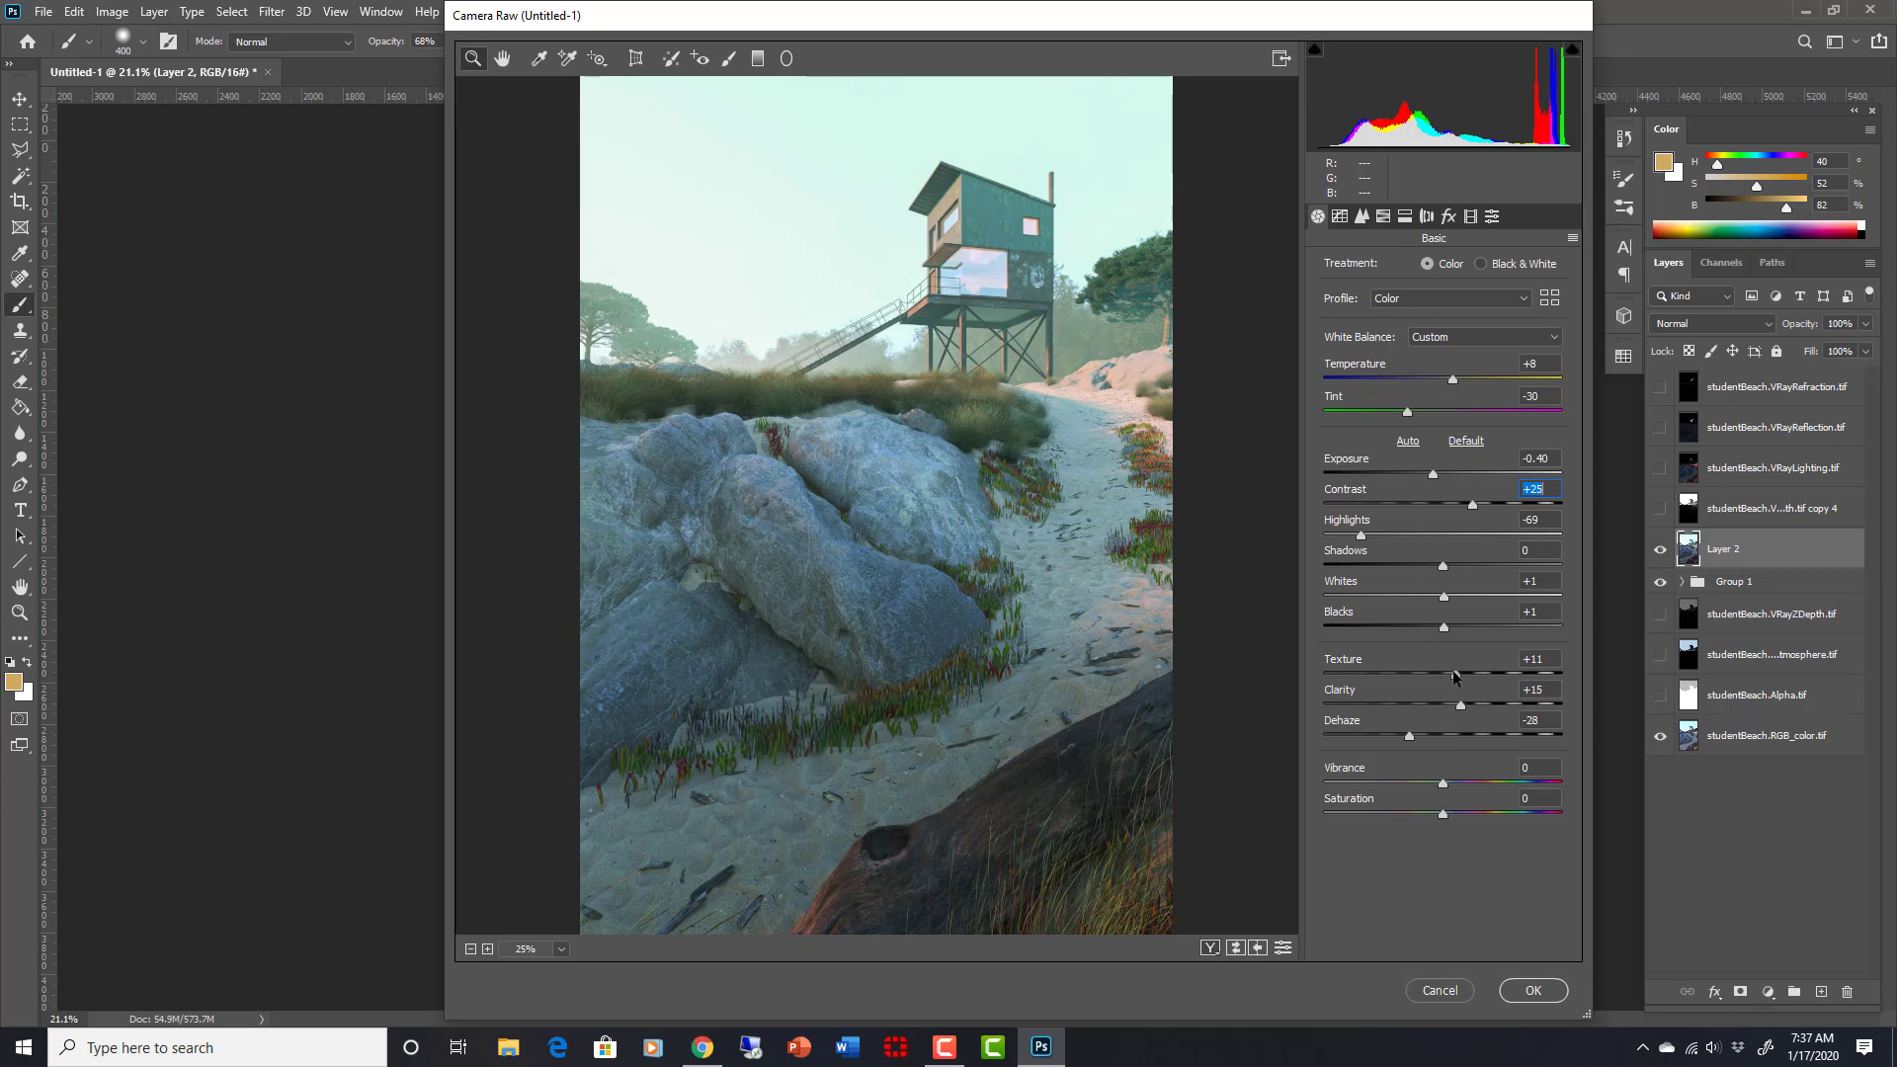
Step: Set the parametric tone curve to Highlights -41, Lights -36, Darks -15 and Shadows -7
left_click(1340, 217)
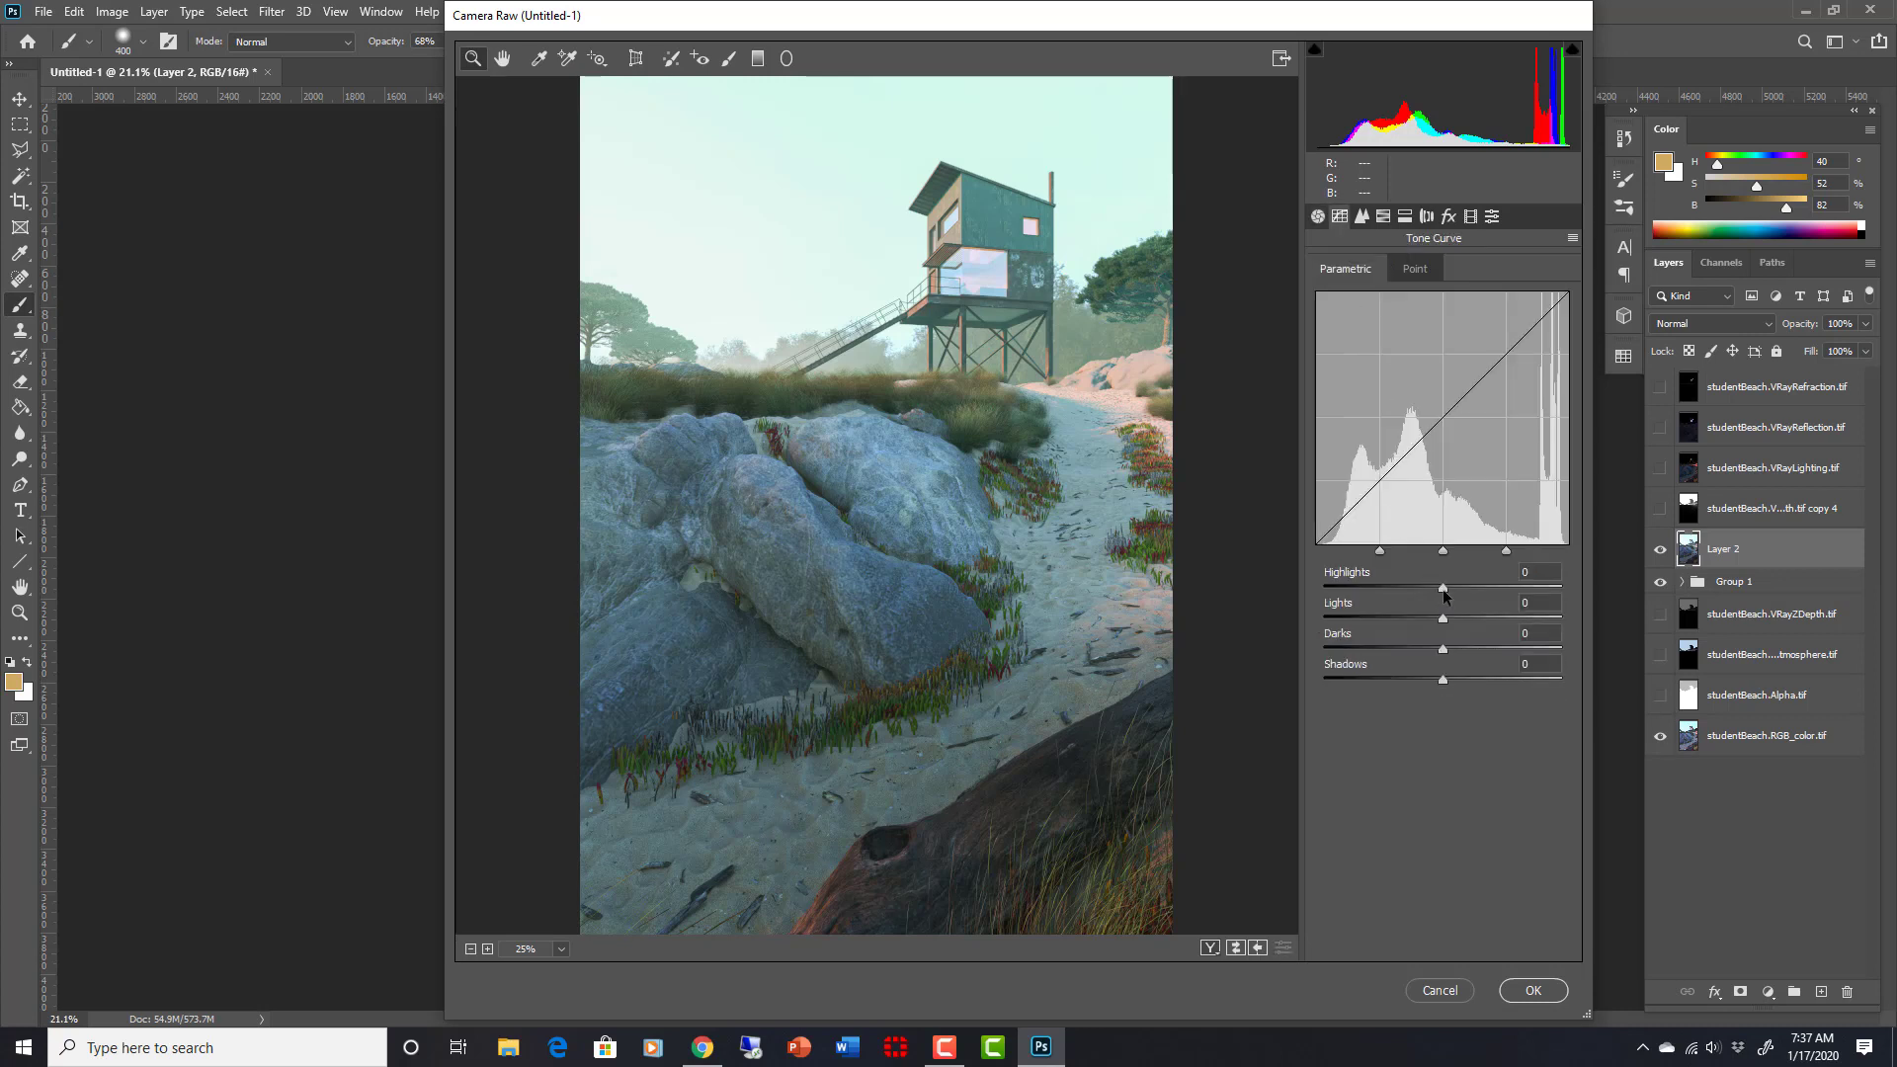
mouse_move(1444, 587)
left_mouse_down()
mouse_move(1353, 588)
mouse_move(1464, 588)
left_mouse_up()
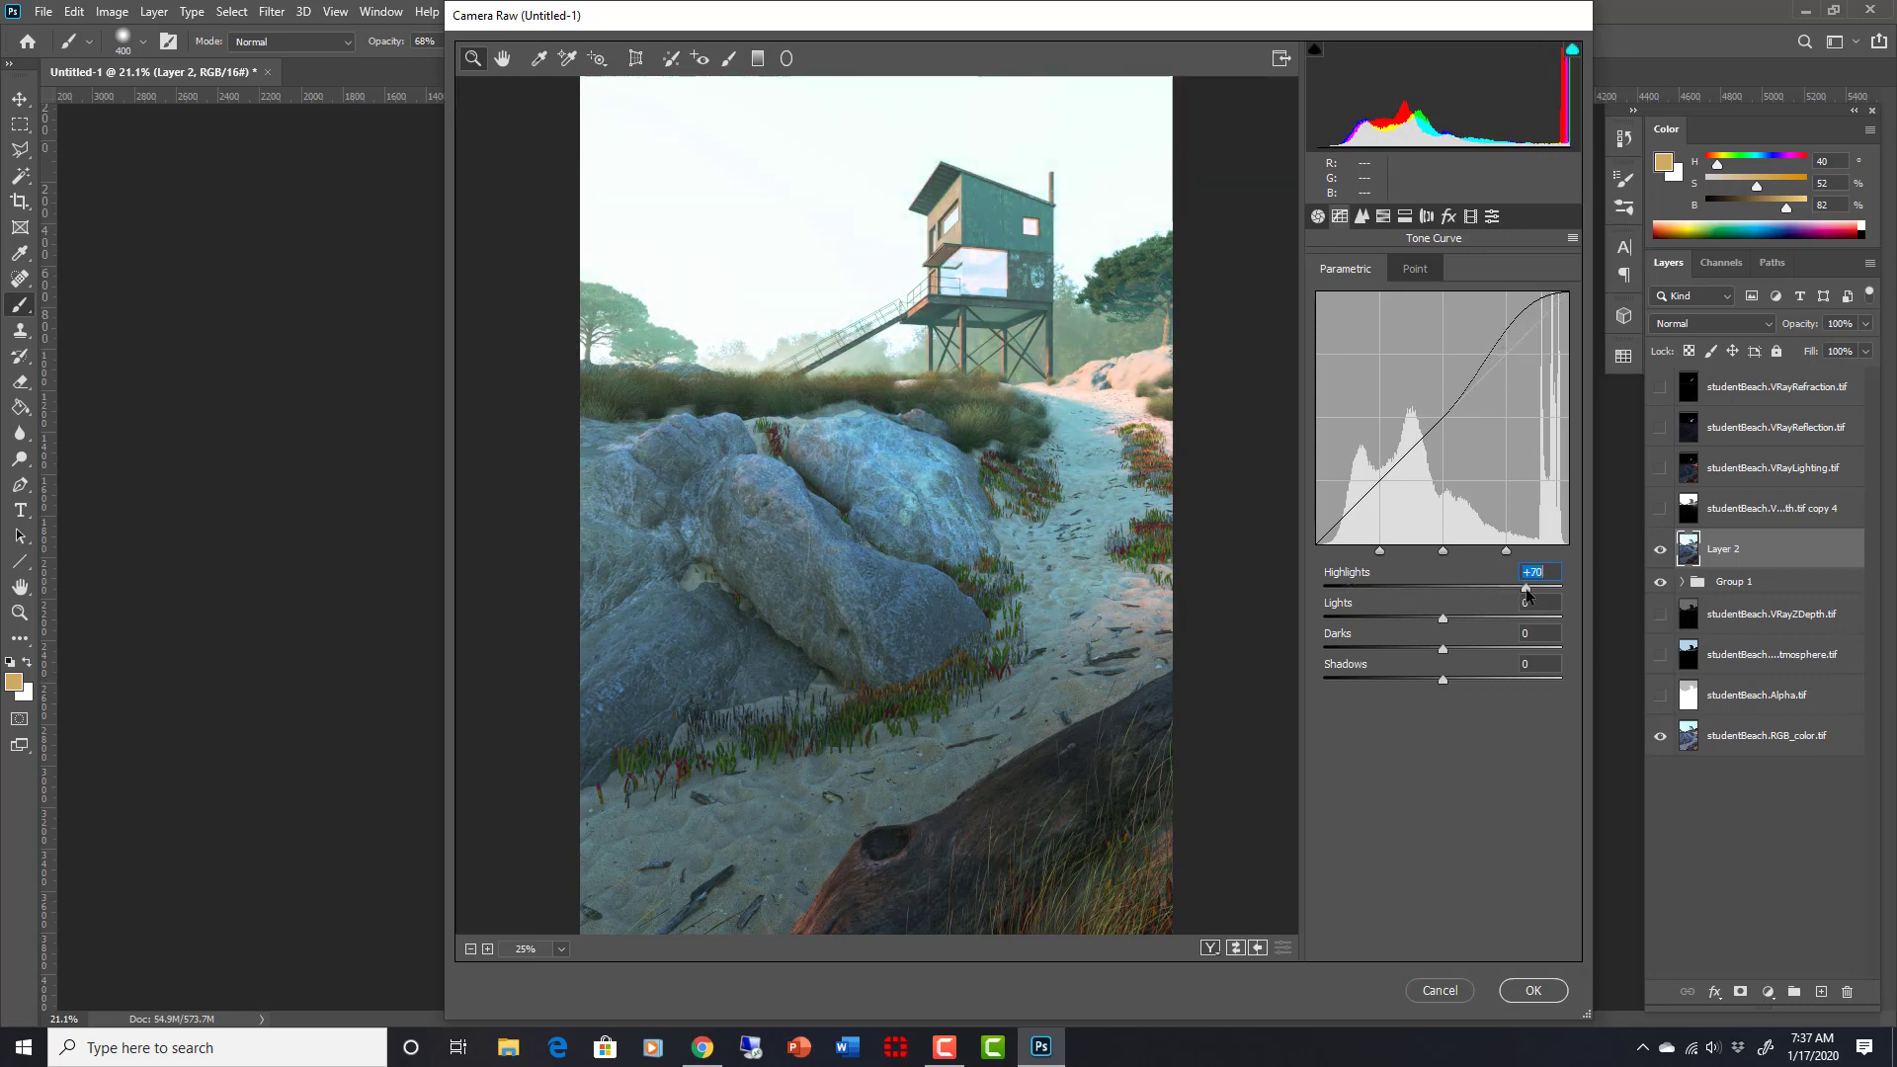
mouse_move(1467, 588)
left_mouse_down()
mouse_move(1407, 587)
mouse_move(1422, 586)
mouse_move(1405, 618)
mouse_move(1423, 649)
left_mouse_up()
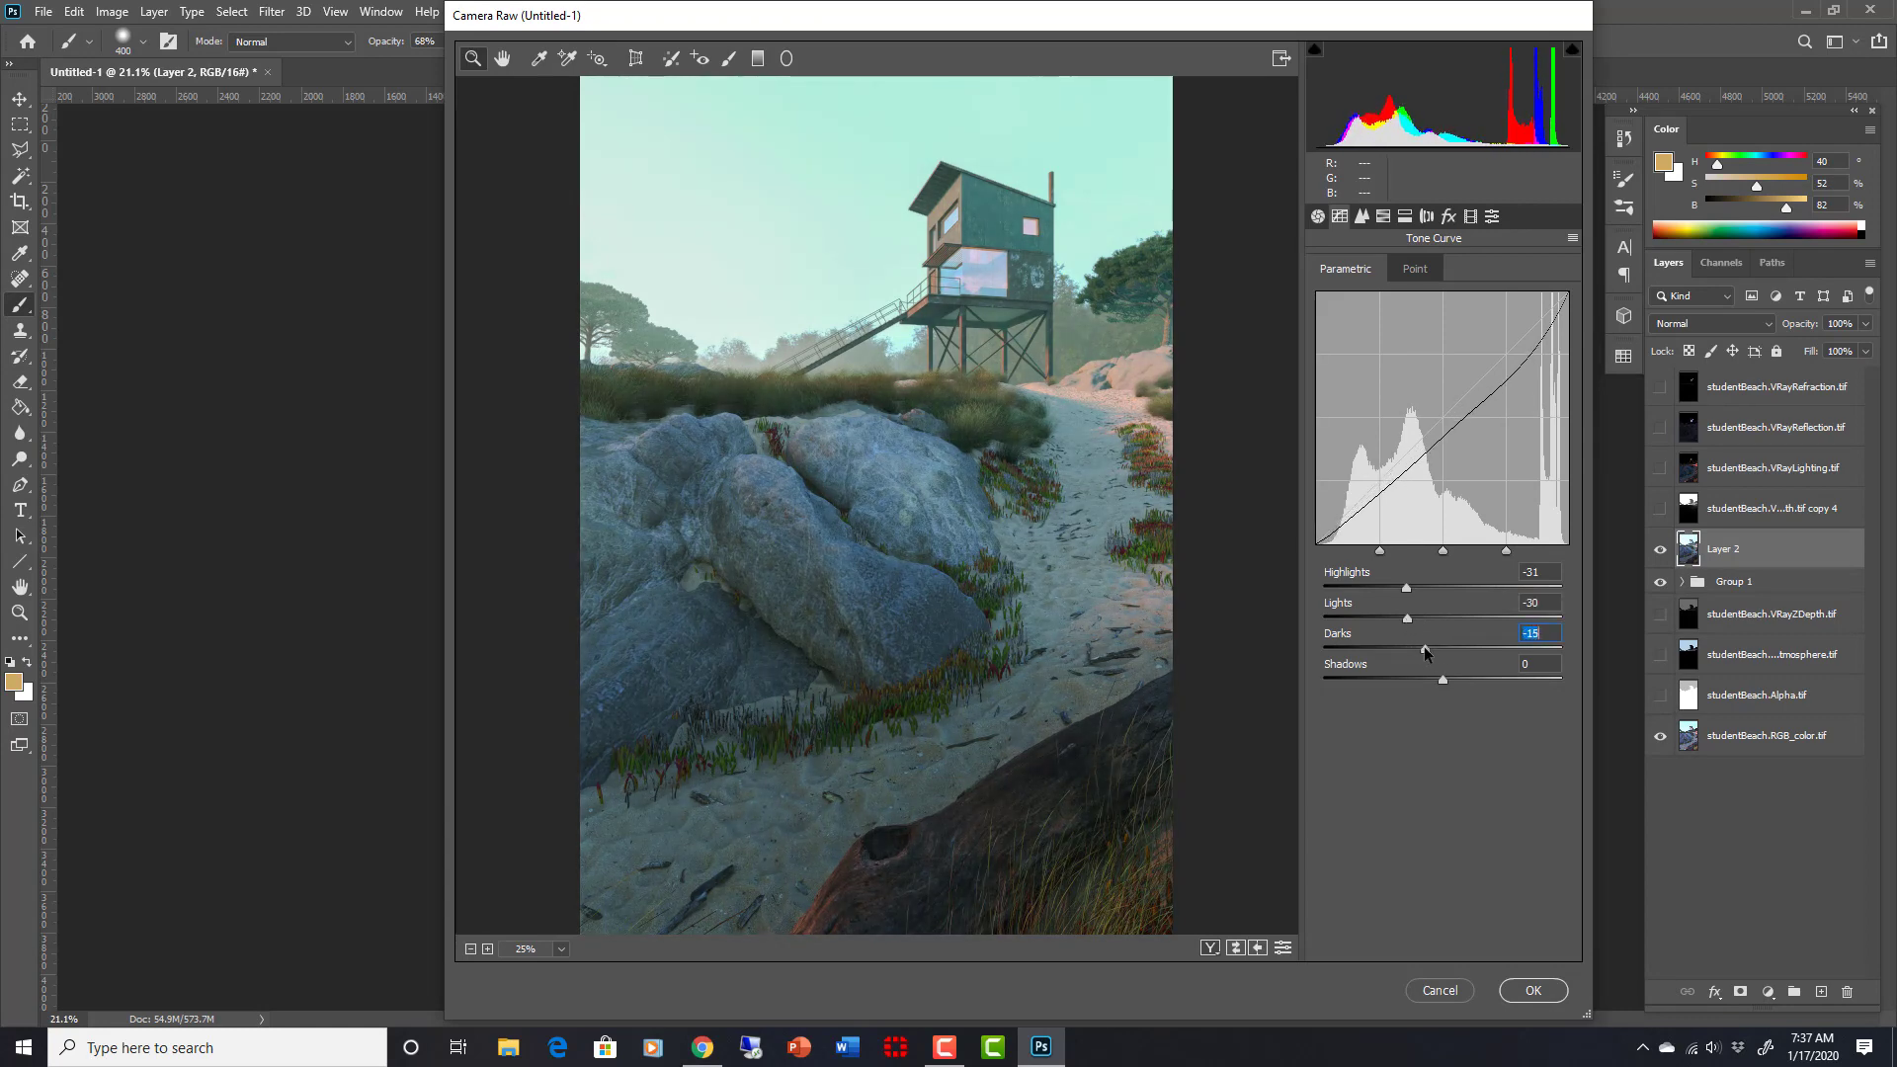
mouse_move(1442, 679)
left_mouse_down()
mouse_move(1406, 679)
mouse_move(1454, 678)
left_mouse_up()
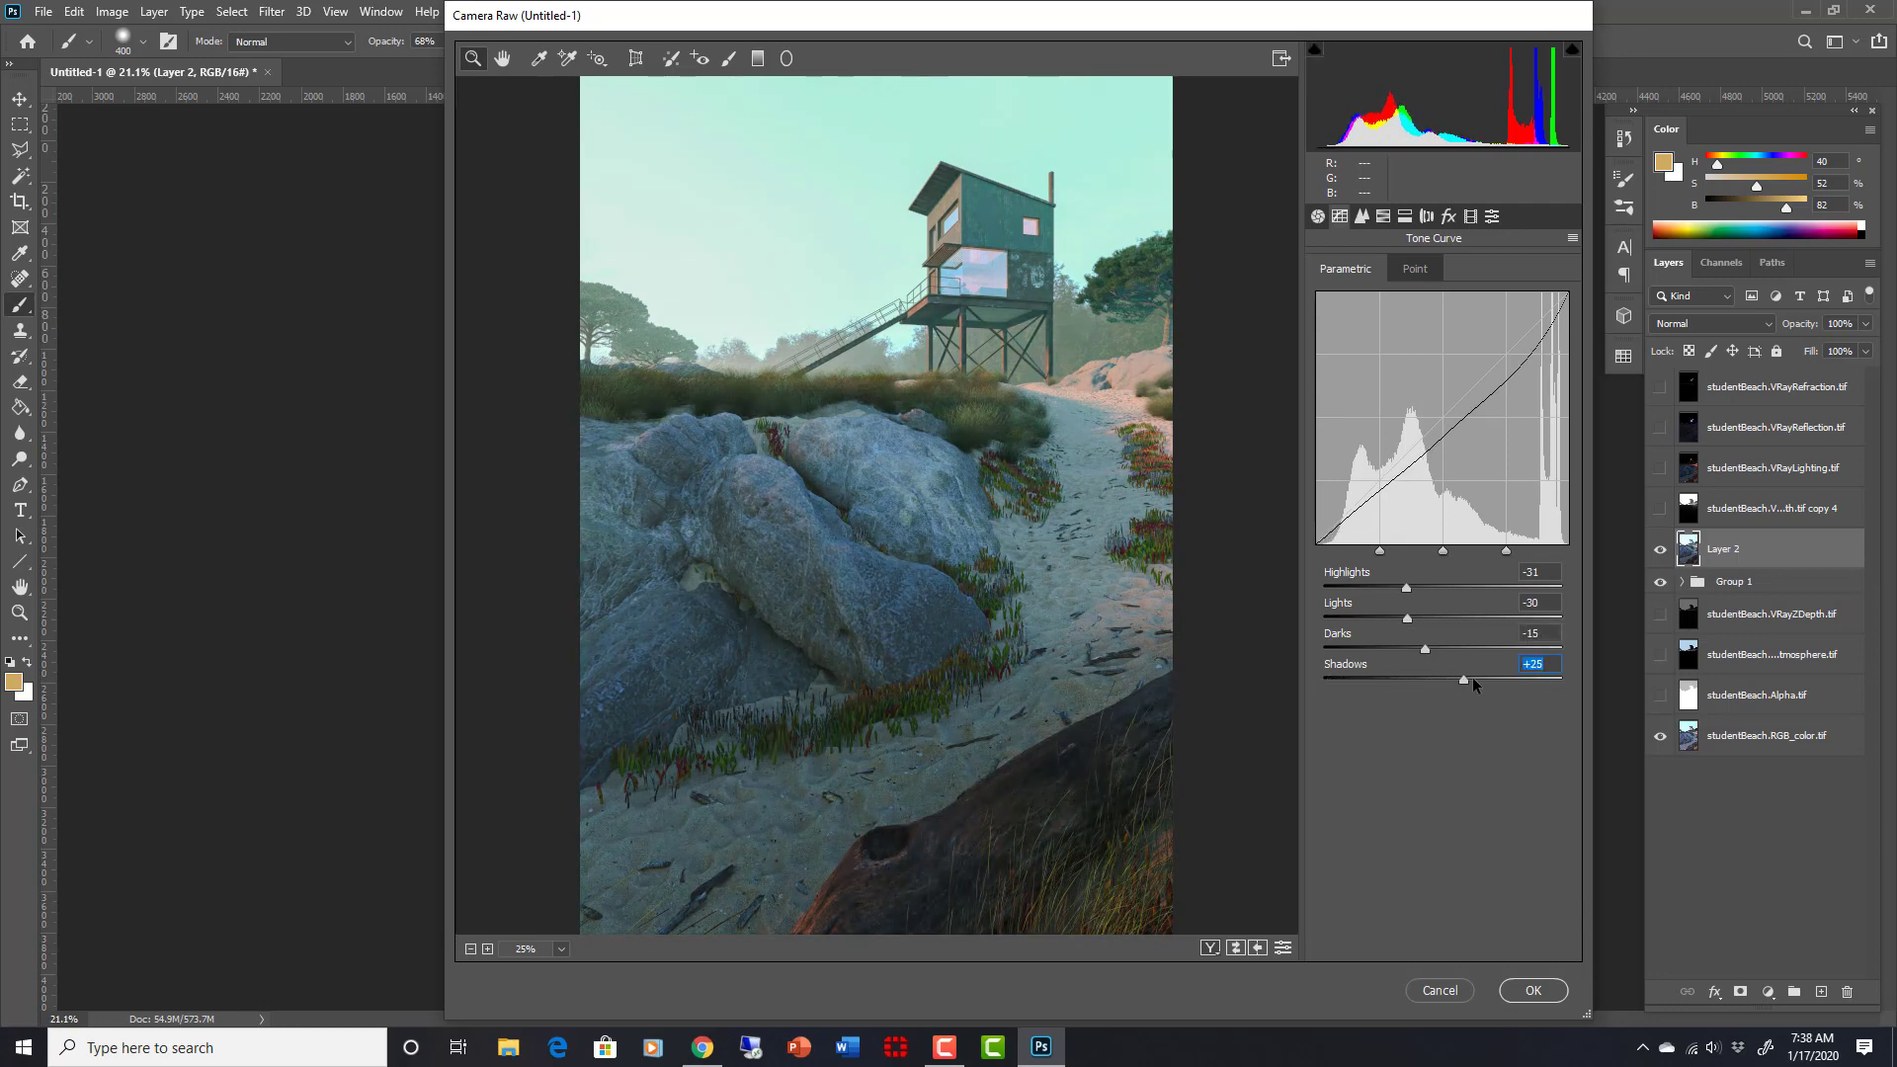
mouse_move(1471, 682)
left_mouse_down()
mouse_move(1496, 681)
mouse_move(1433, 682)
left_mouse_up()
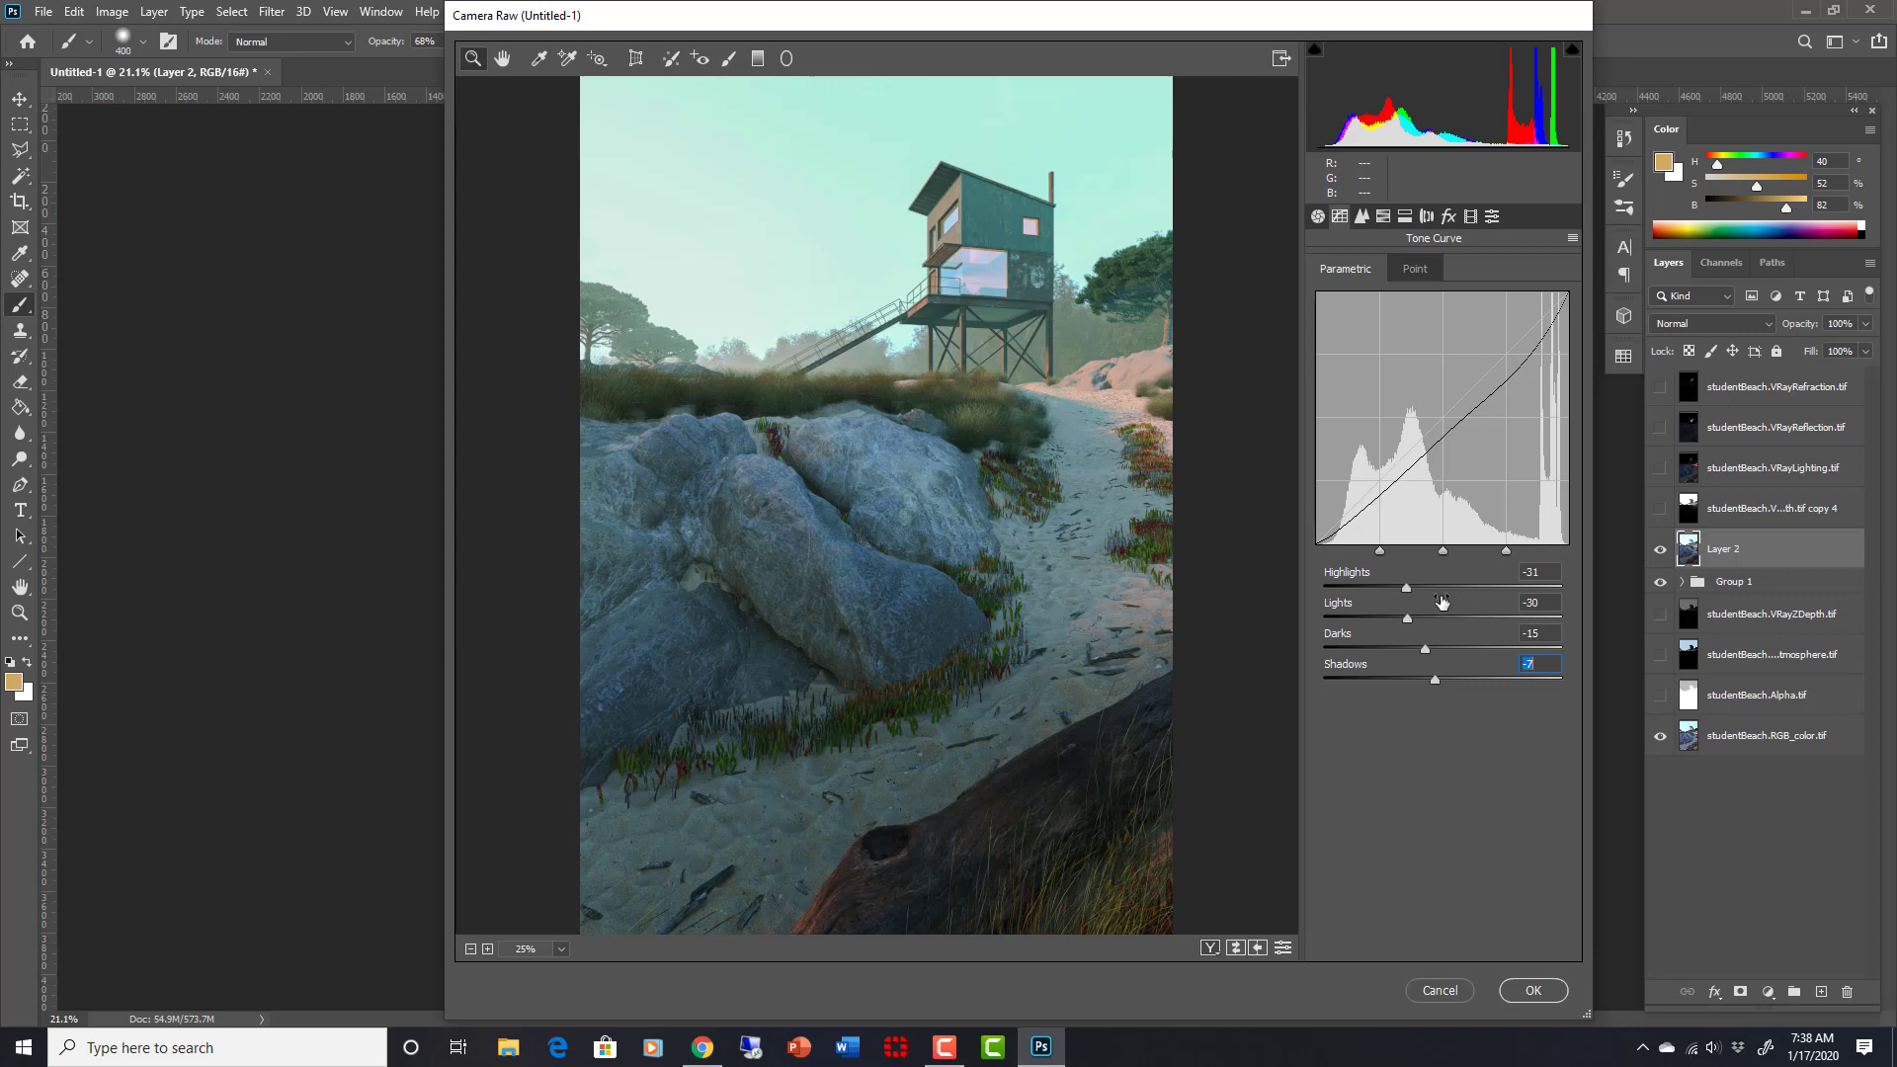
mouse_move(1405, 585)
left_mouse_down()
mouse_move(1436, 619)
mouse_move(1400, 618)
left_mouse_up()
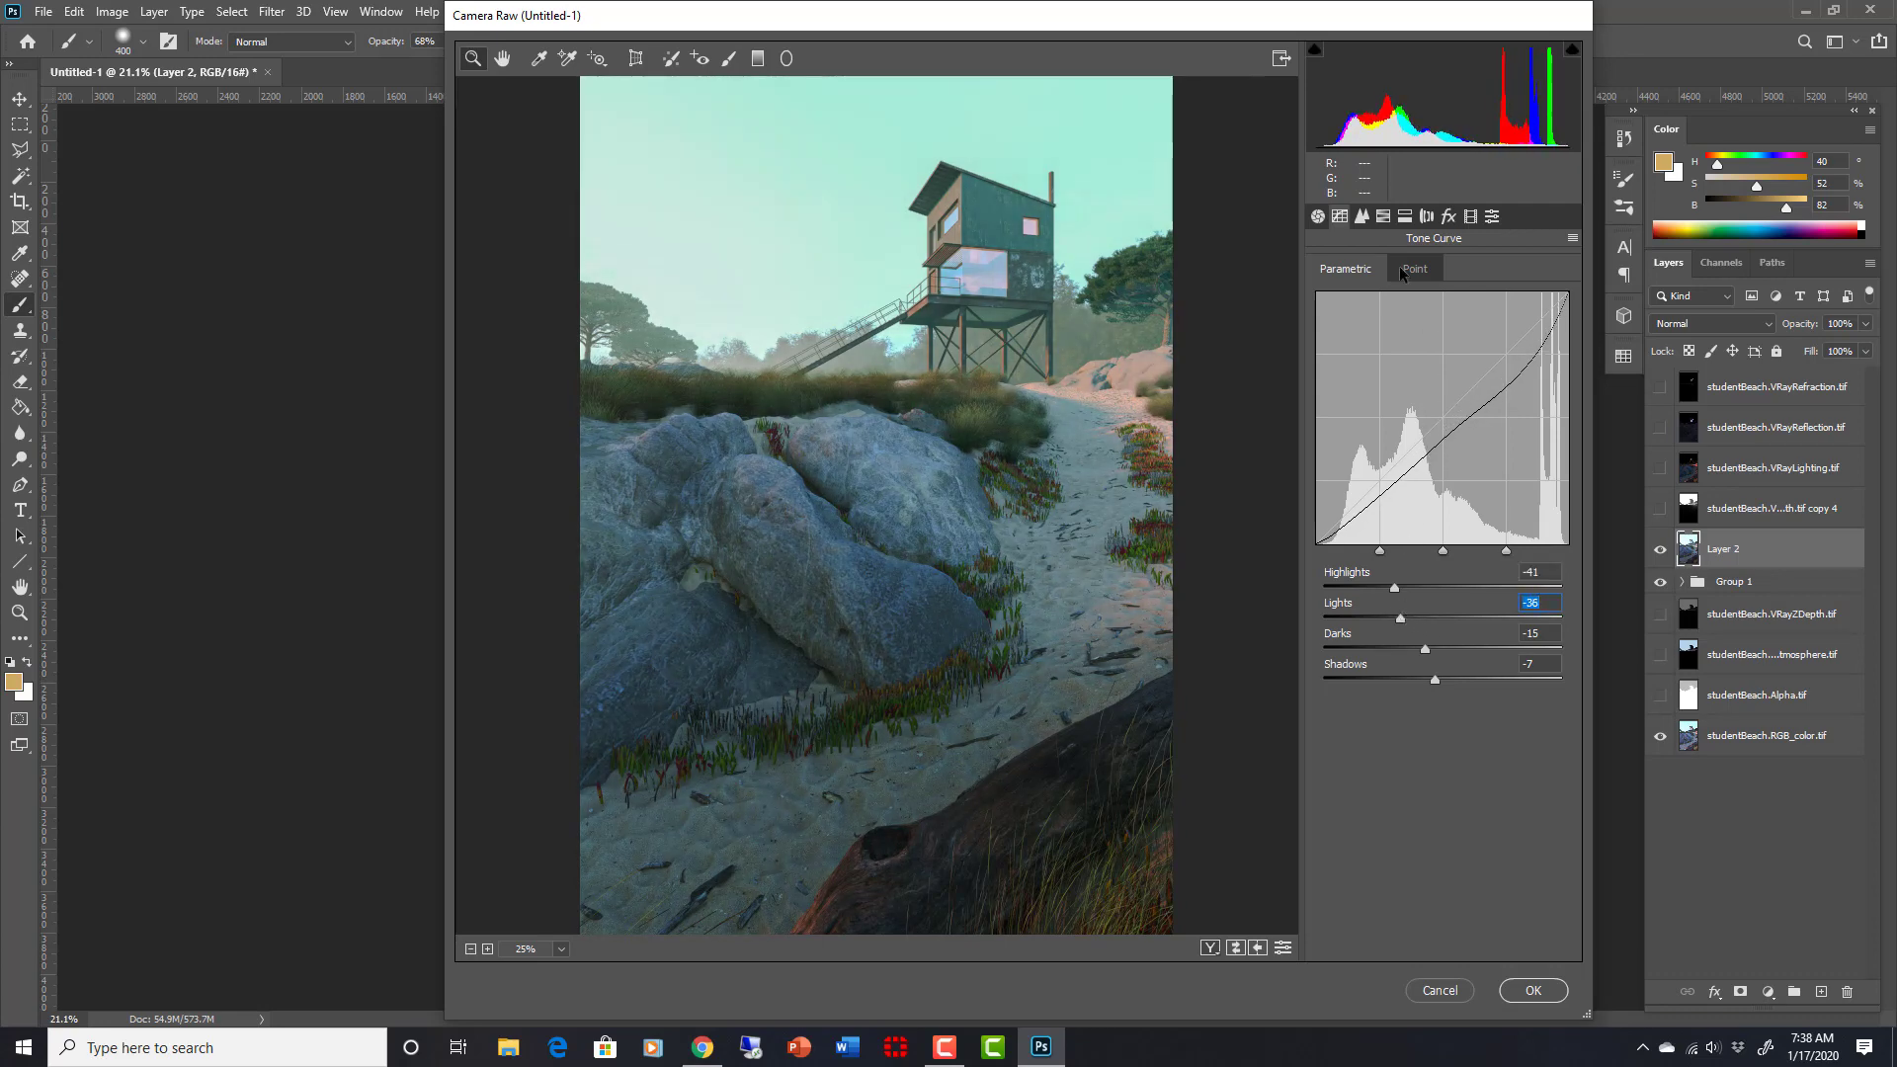
left_click(1361, 216)
Step: Set sharpening to Amount 16, Radius 0.9 and Detail 20, zooming in to check
mouse_move(1325, 298)
left_mouse_down()
mouse_move(1514, 298)
mouse_move(1350, 297)
mouse_move(1492, 330)
left_mouse_up()
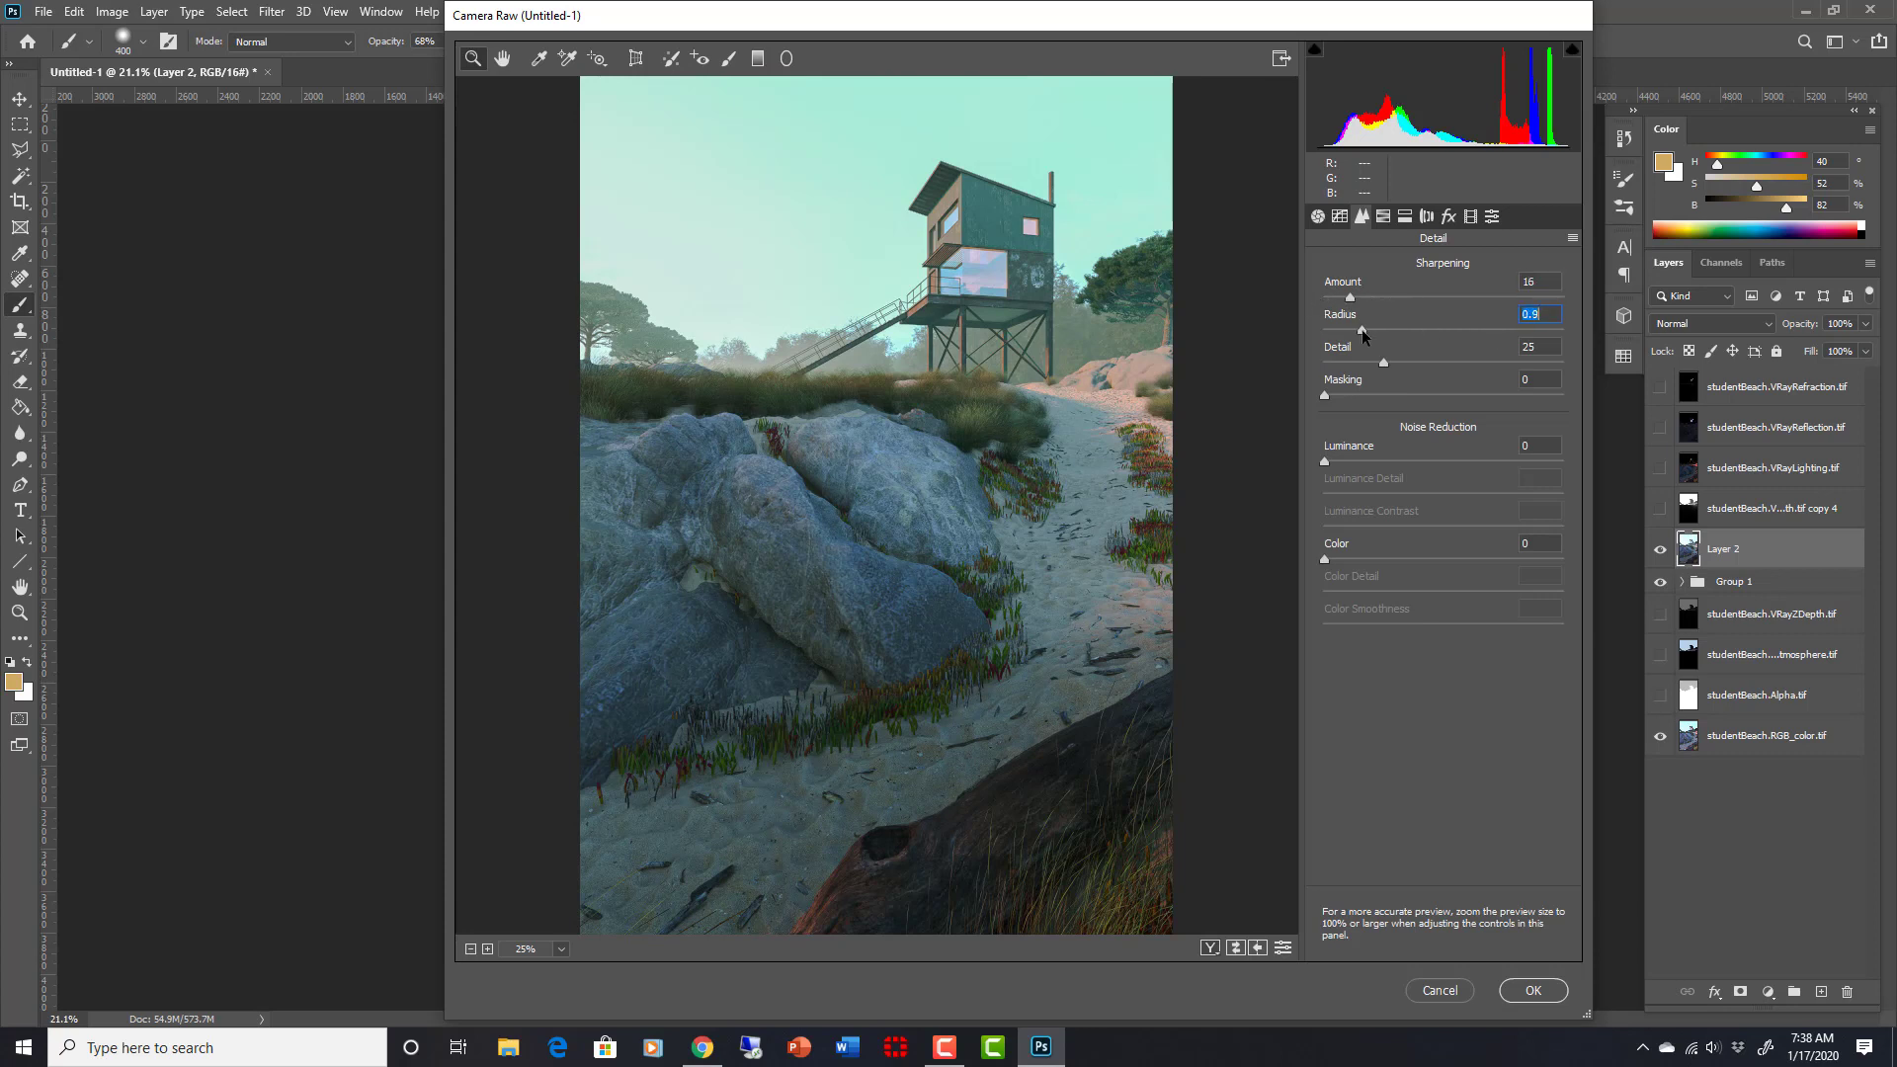
left_click_drag(1386, 365, 1486, 365)
left_click_drag(1525, 366, 1372, 366)
left_click(1089, 459)
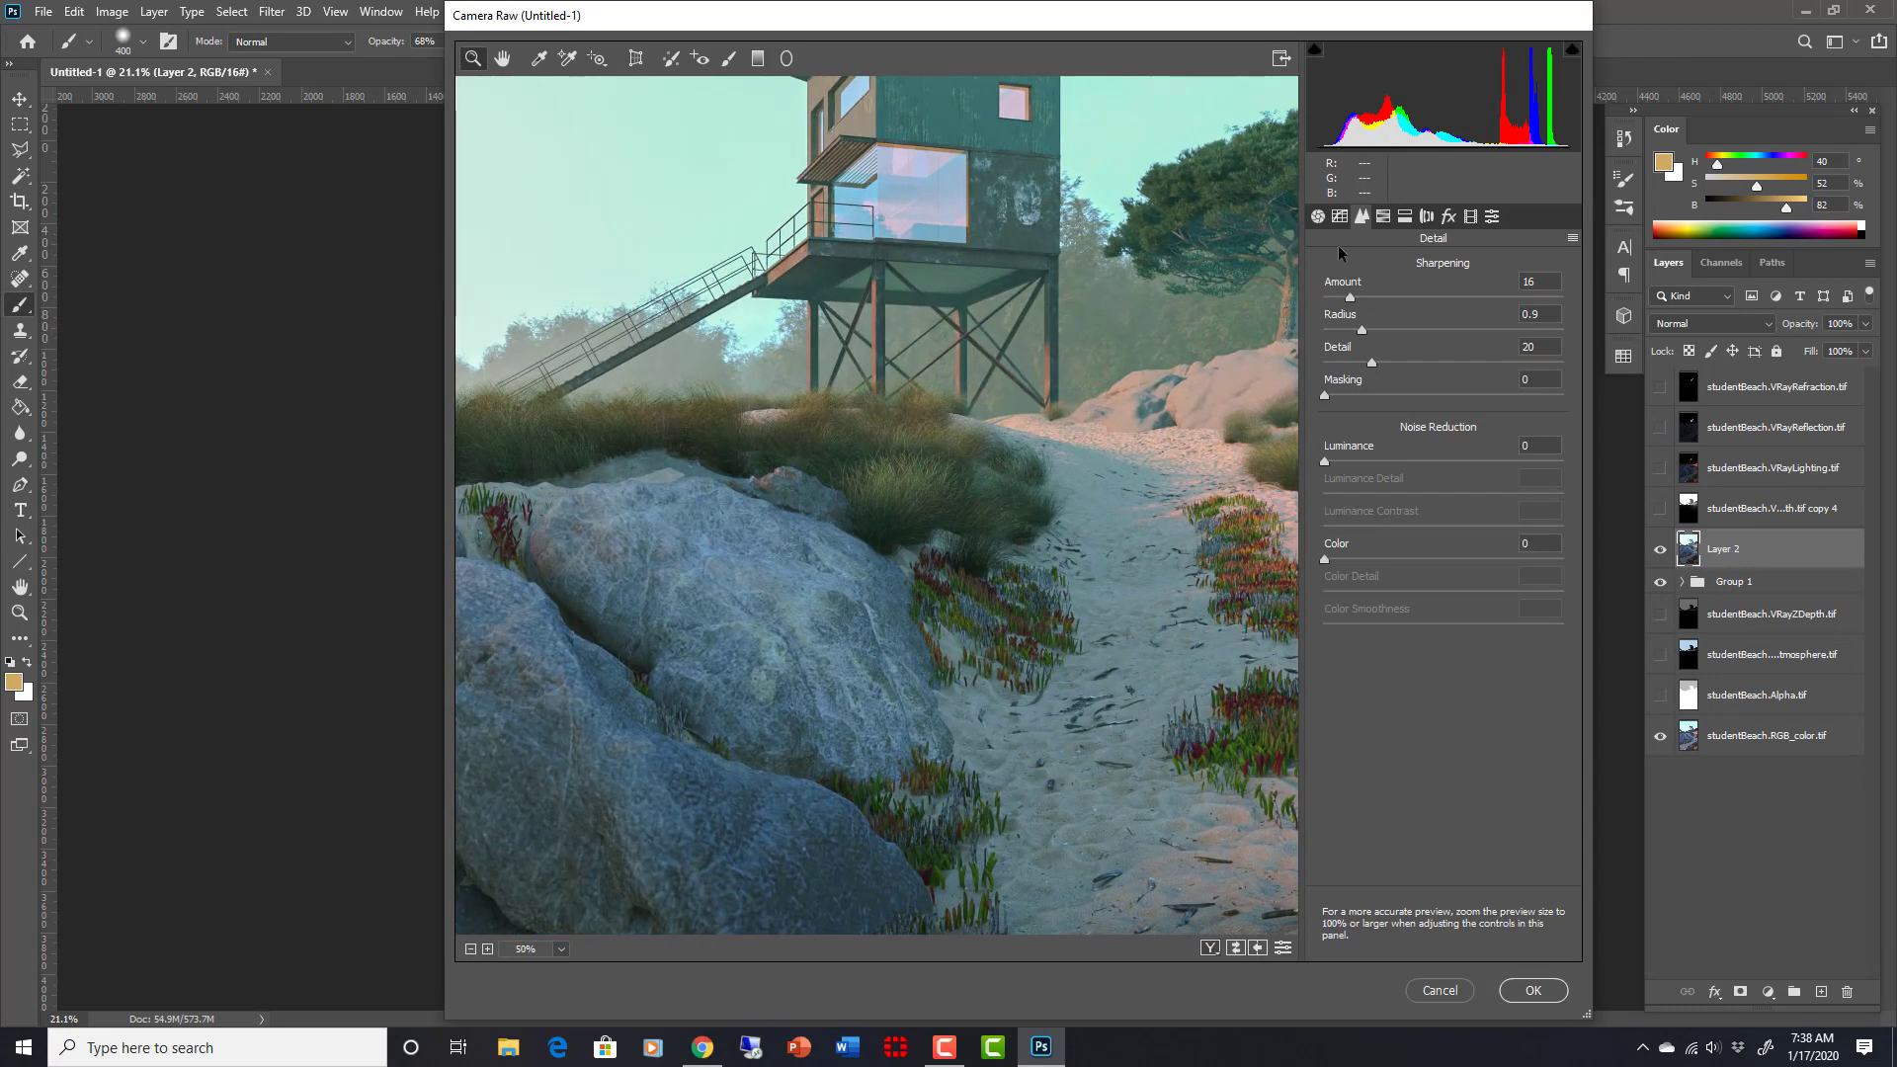
key("ctrl+minus")
Step: Test Aquas and Blues hue shifts, resetting Aquas to zero and leaving Blues near +3
left_click(1383, 217)
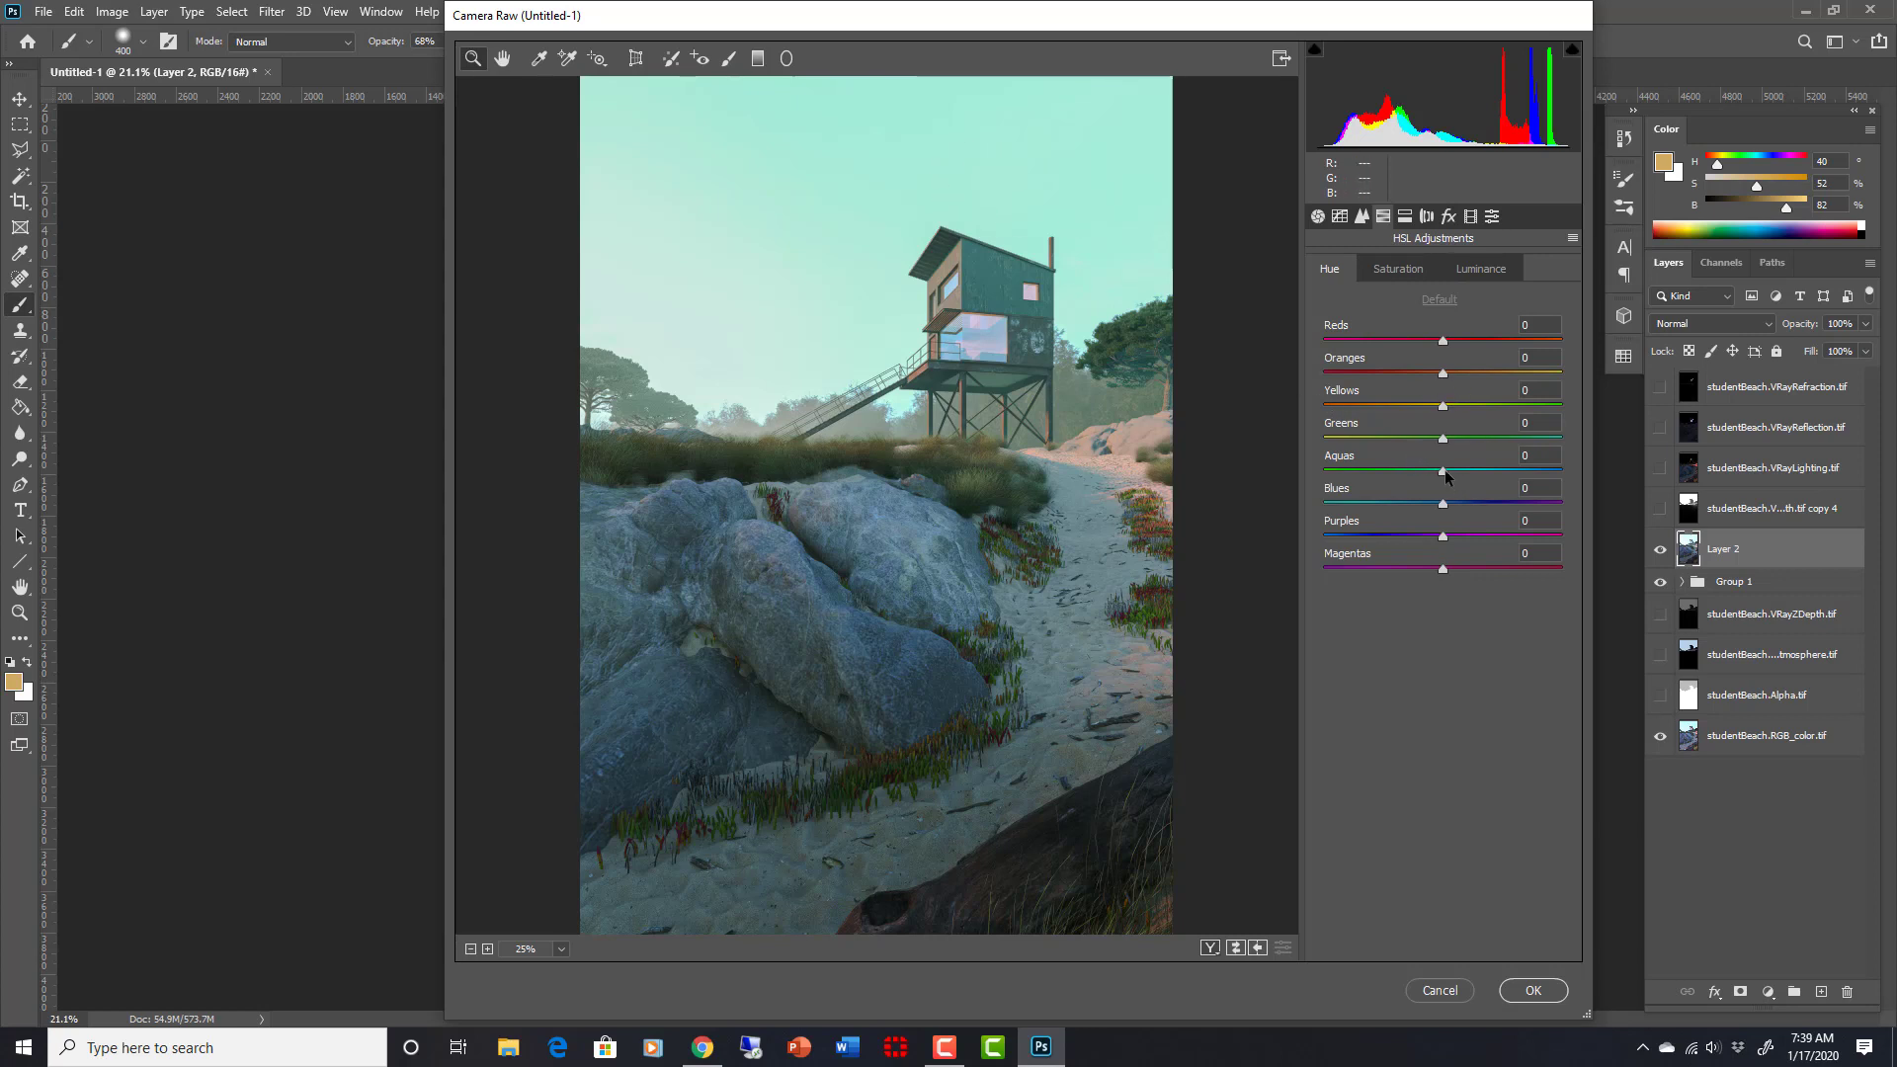
left_click_drag(1443, 471, 1253, 472)
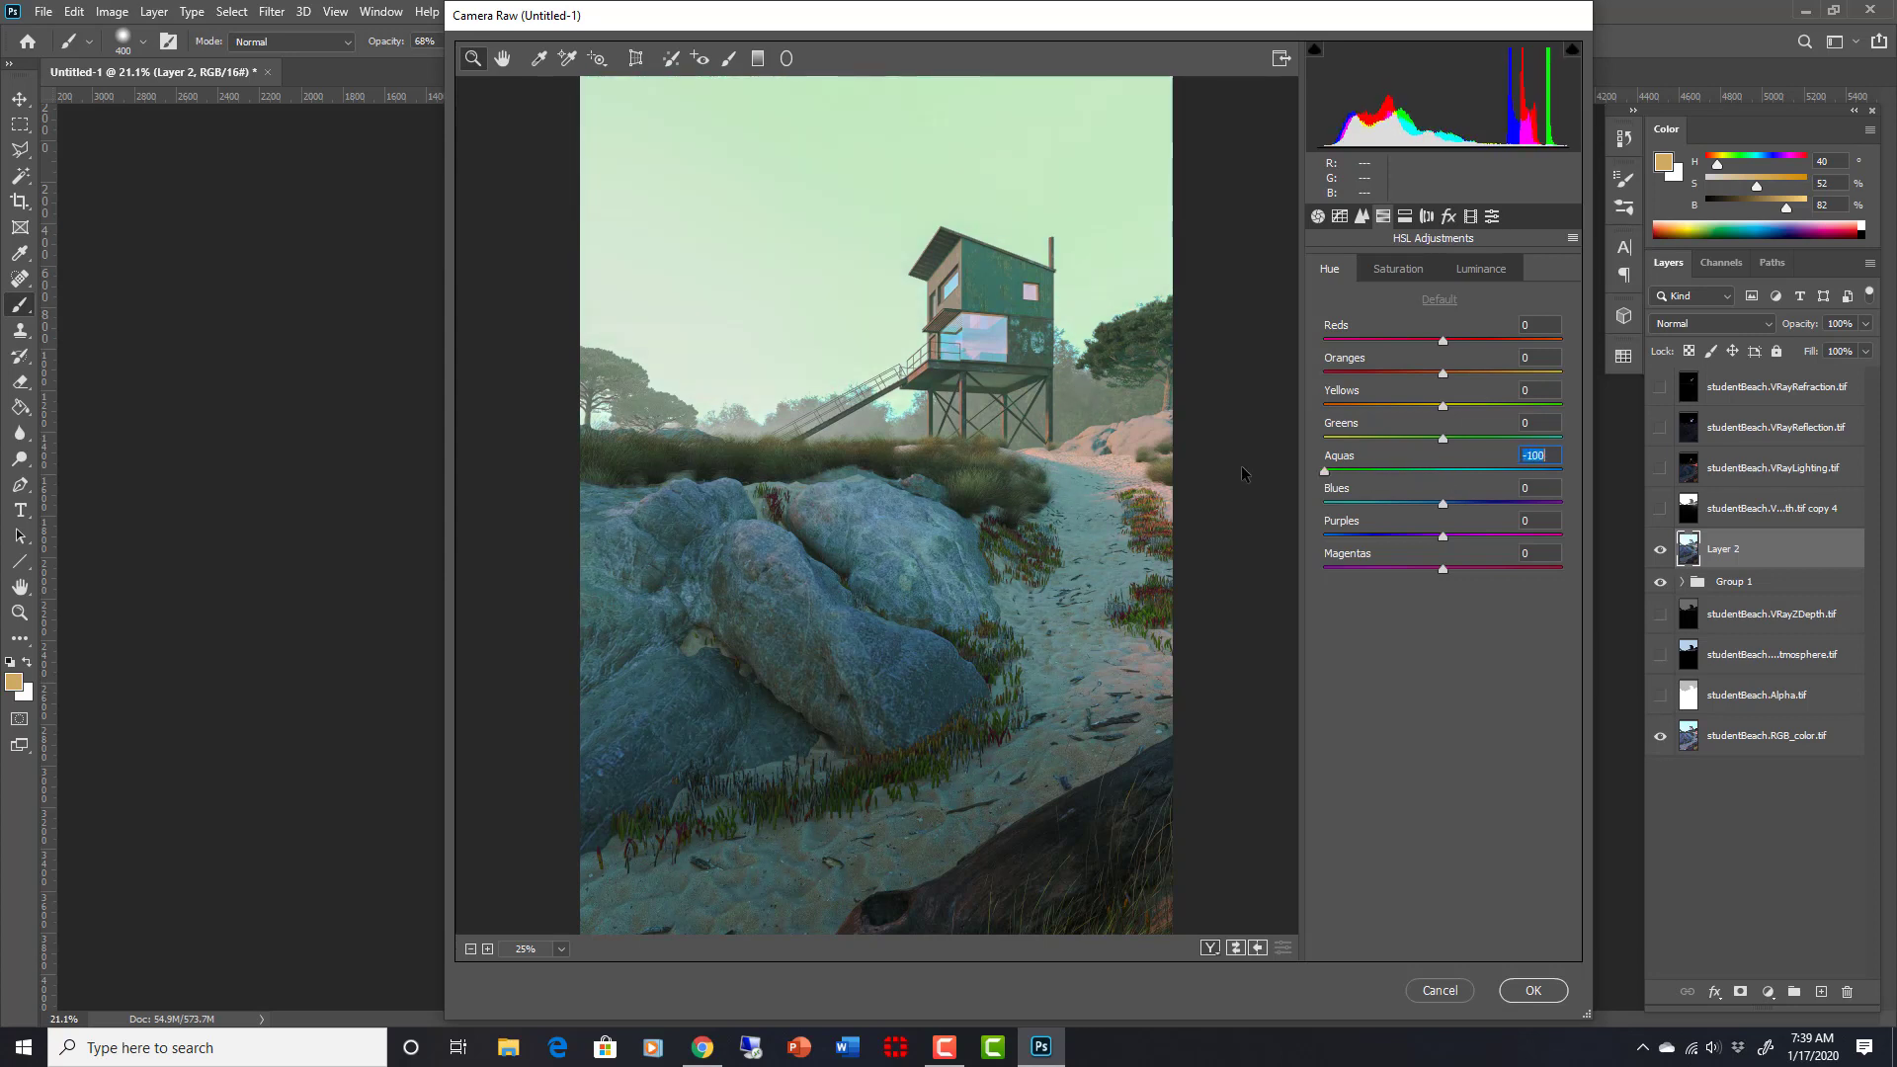
double_click(1323, 472)
left_click_drag(1442, 472, 1434, 472)
double_click(1434, 472)
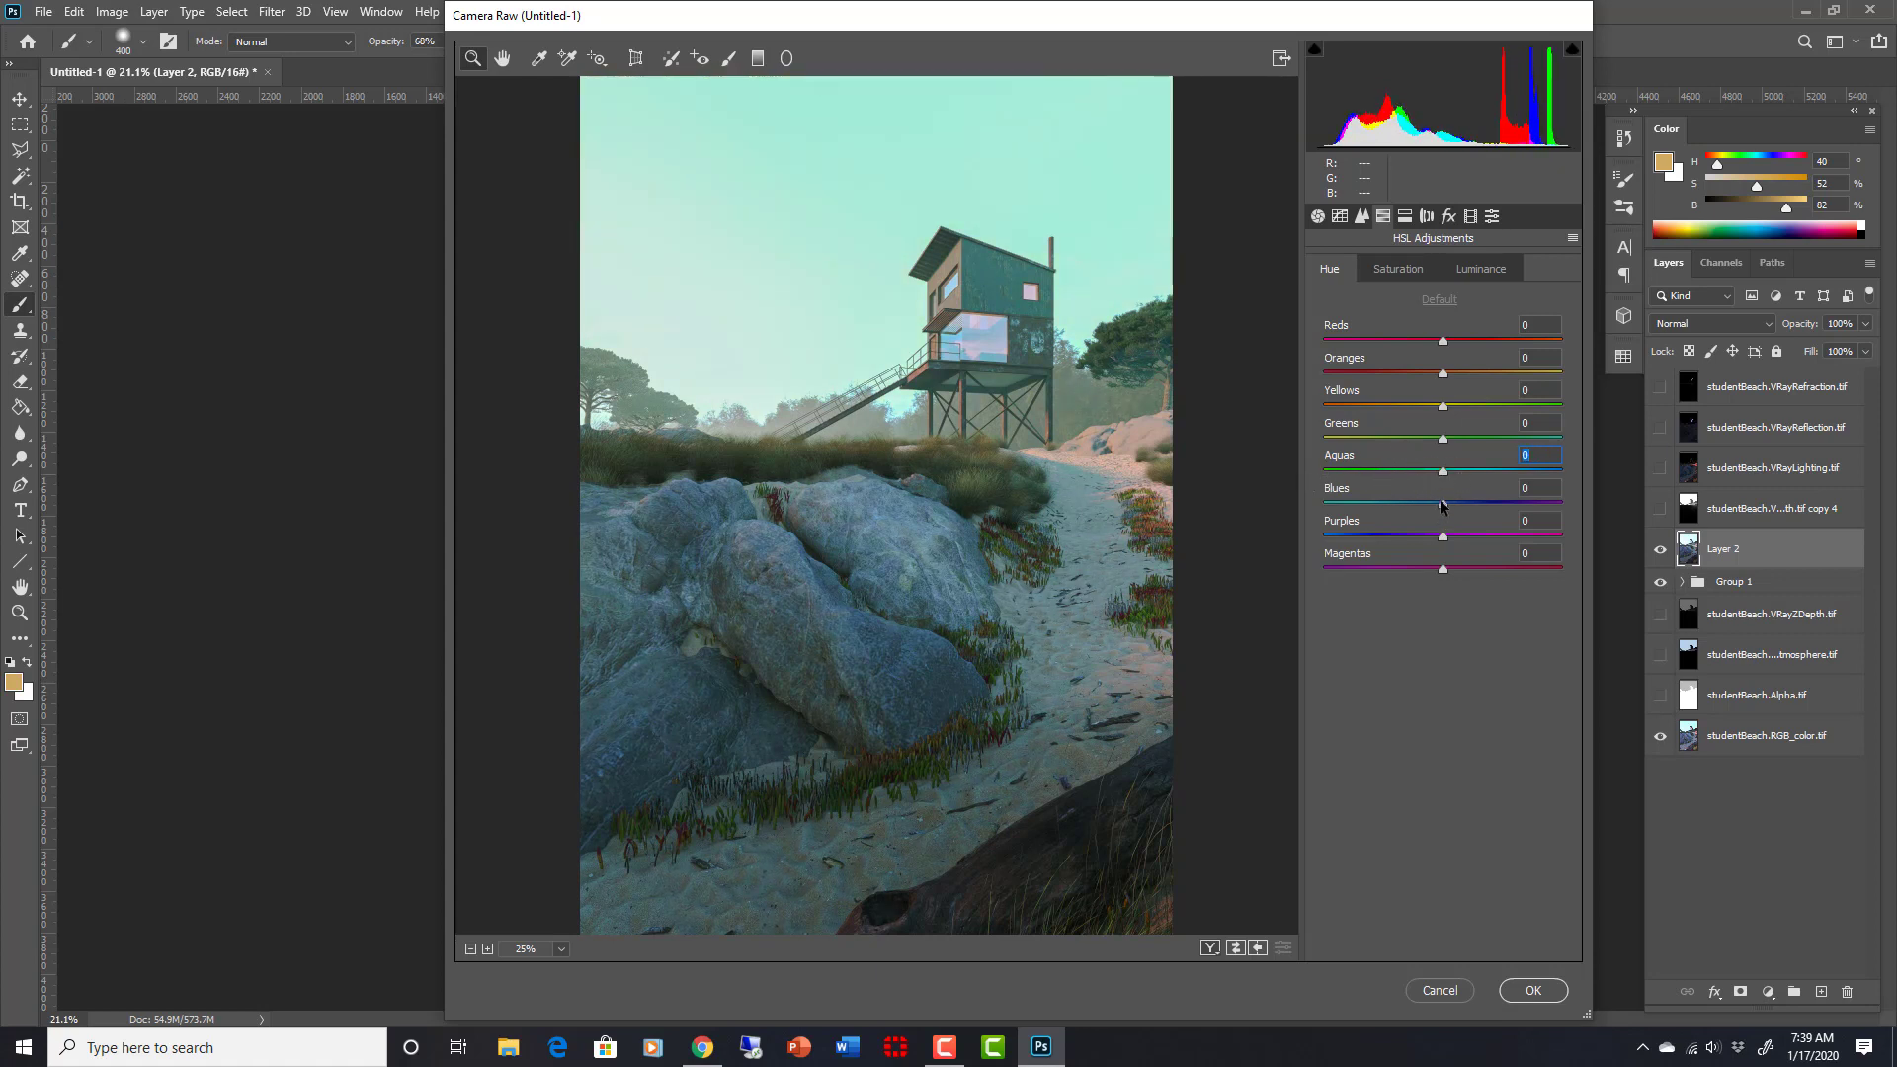
left_click_drag(1441, 504, 1371, 506)
mouse_move(1323, 504)
left_mouse_down()
mouse_move(1499, 503)
mouse_move(1443, 504)
left_mouse_up()
Step: Set saturation to Reds -100, Oranges -36, Yellows +29 and Greens -33
left_click(1396, 269)
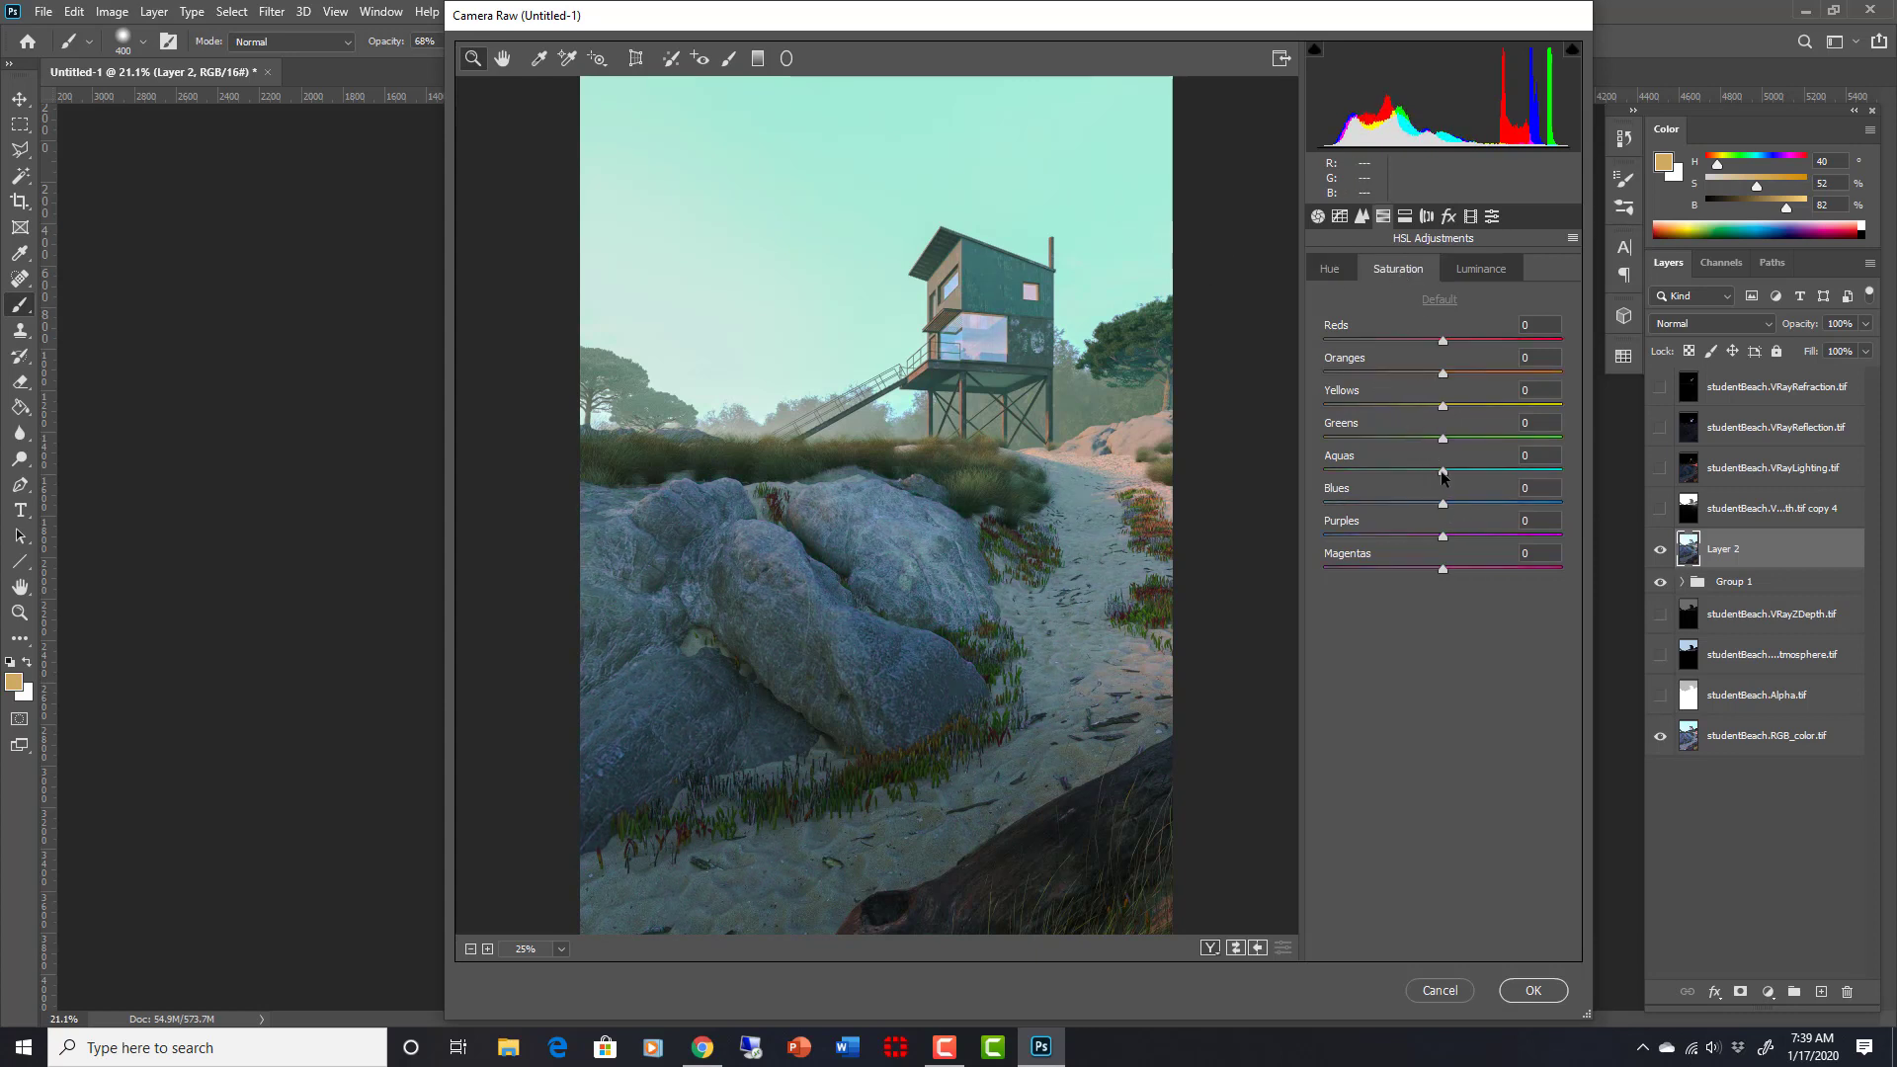
mouse_move(1443, 472)
left_mouse_down()
mouse_move(1262, 475)
mouse_move(1564, 475)
mouse_move(1444, 474)
left_mouse_up()
left_click_drag(1443, 340, 1305, 340)
mouse_move(1442, 372)
left_mouse_down()
mouse_move(1305, 374)
mouse_move(1398, 369)
left_mouse_up()
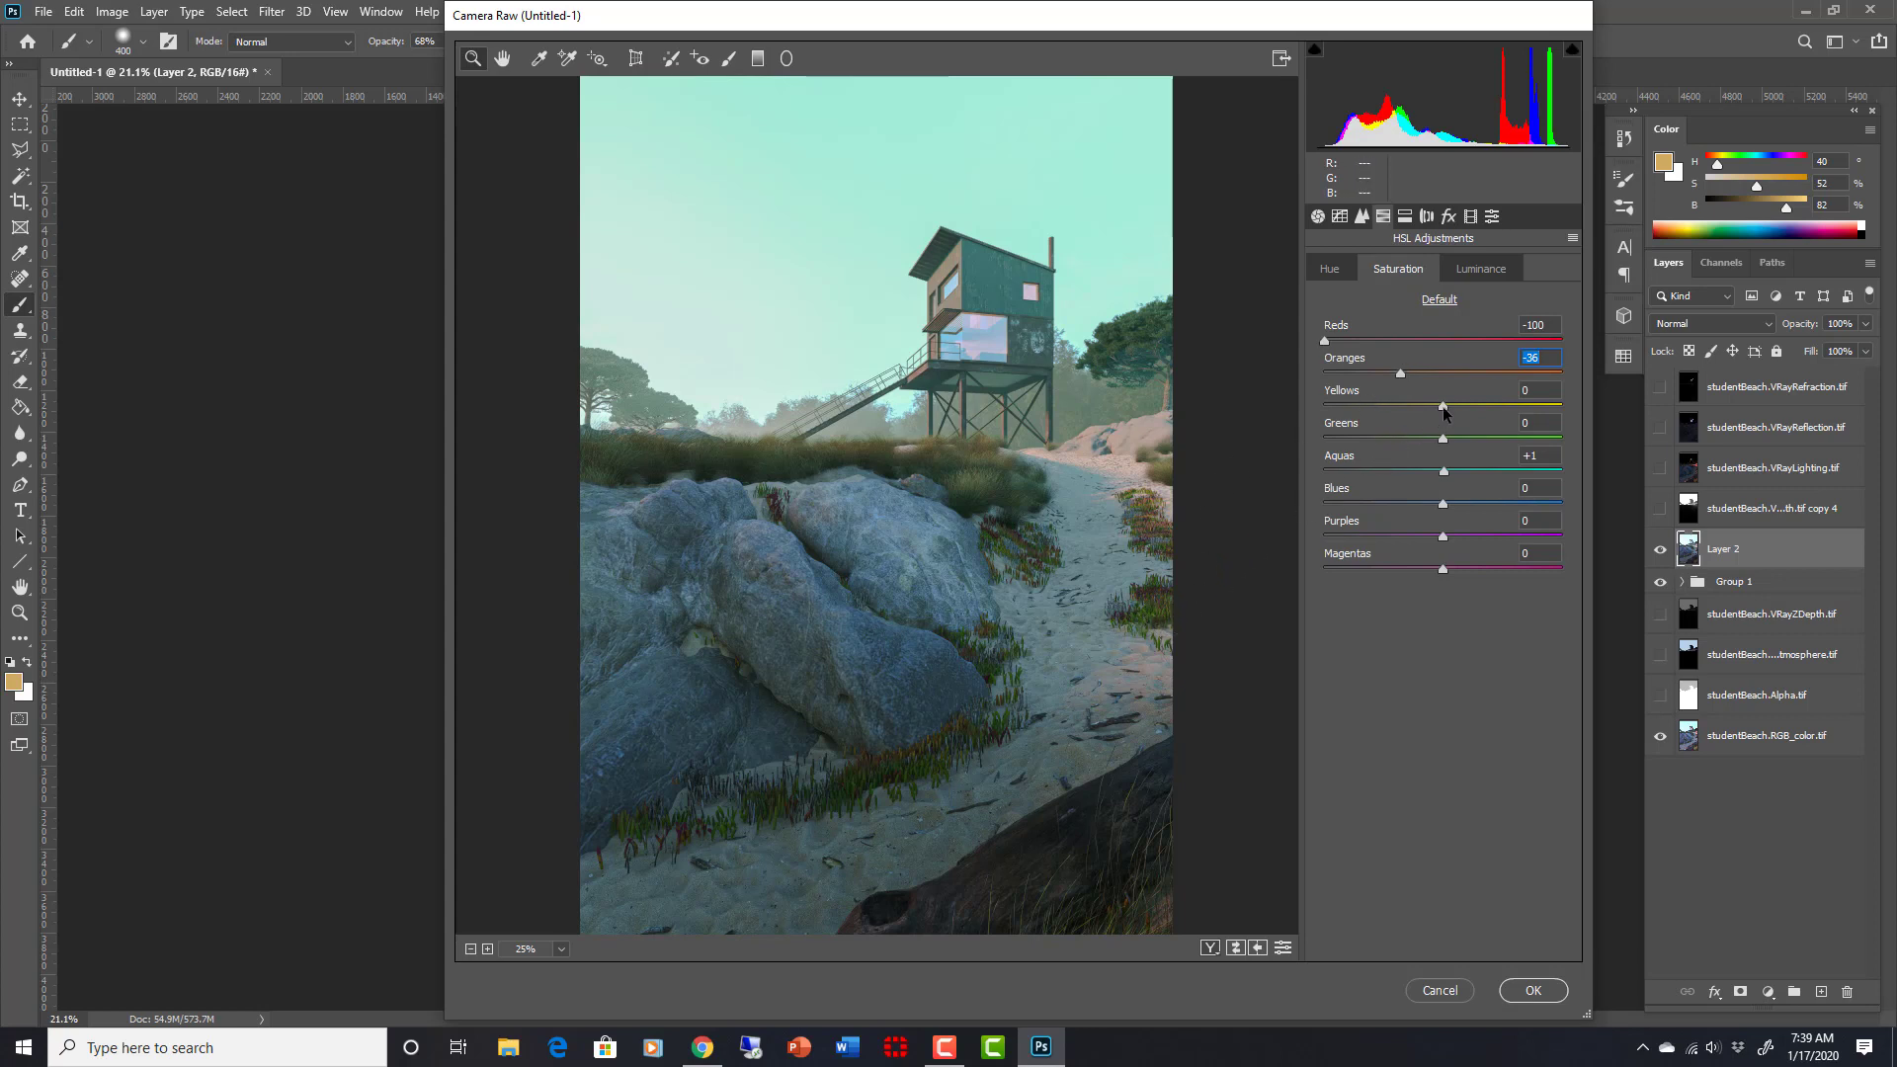
mouse_move(1443, 405)
left_mouse_down()
mouse_move(1325, 404)
mouse_move(1496, 405)
left_mouse_up()
mouse_move(1496, 405)
left_mouse_down()
mouse_move(1513, 405)
mouse_move(1445, 405)
mouse_move(1381, 439)
mouse_move(1420, 441)
left_mouse_up()
mouse_move(1421, 438)
left_mouse_down()
mouse_move(1404, 436)
mouse_move(1448, 405)
left_mouse_up()
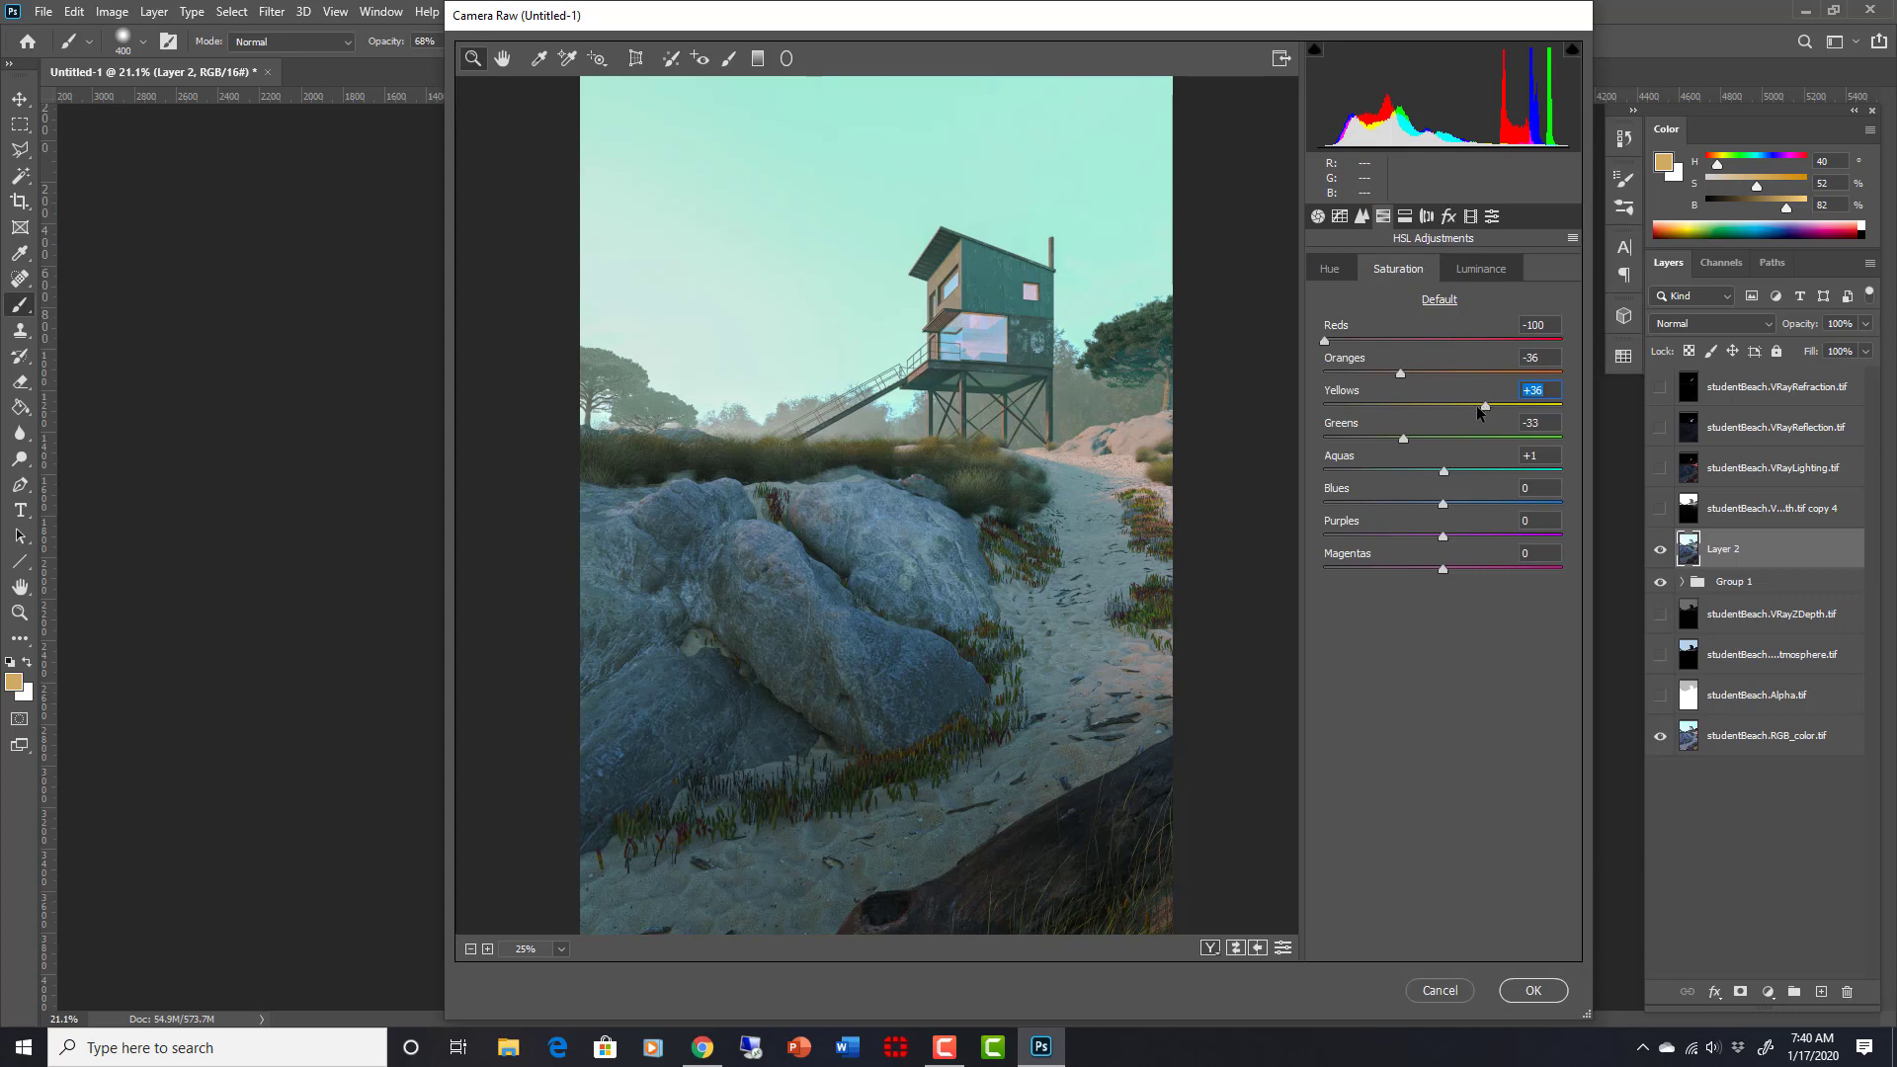
left_click_drag(1483, 405, 1476, 405)
left_click_drag(1404, 439, 1420, 439)
Step: Set HSL luminance to Yellows +24, Greens −3 and Blues +1
left_click(1484, 271)
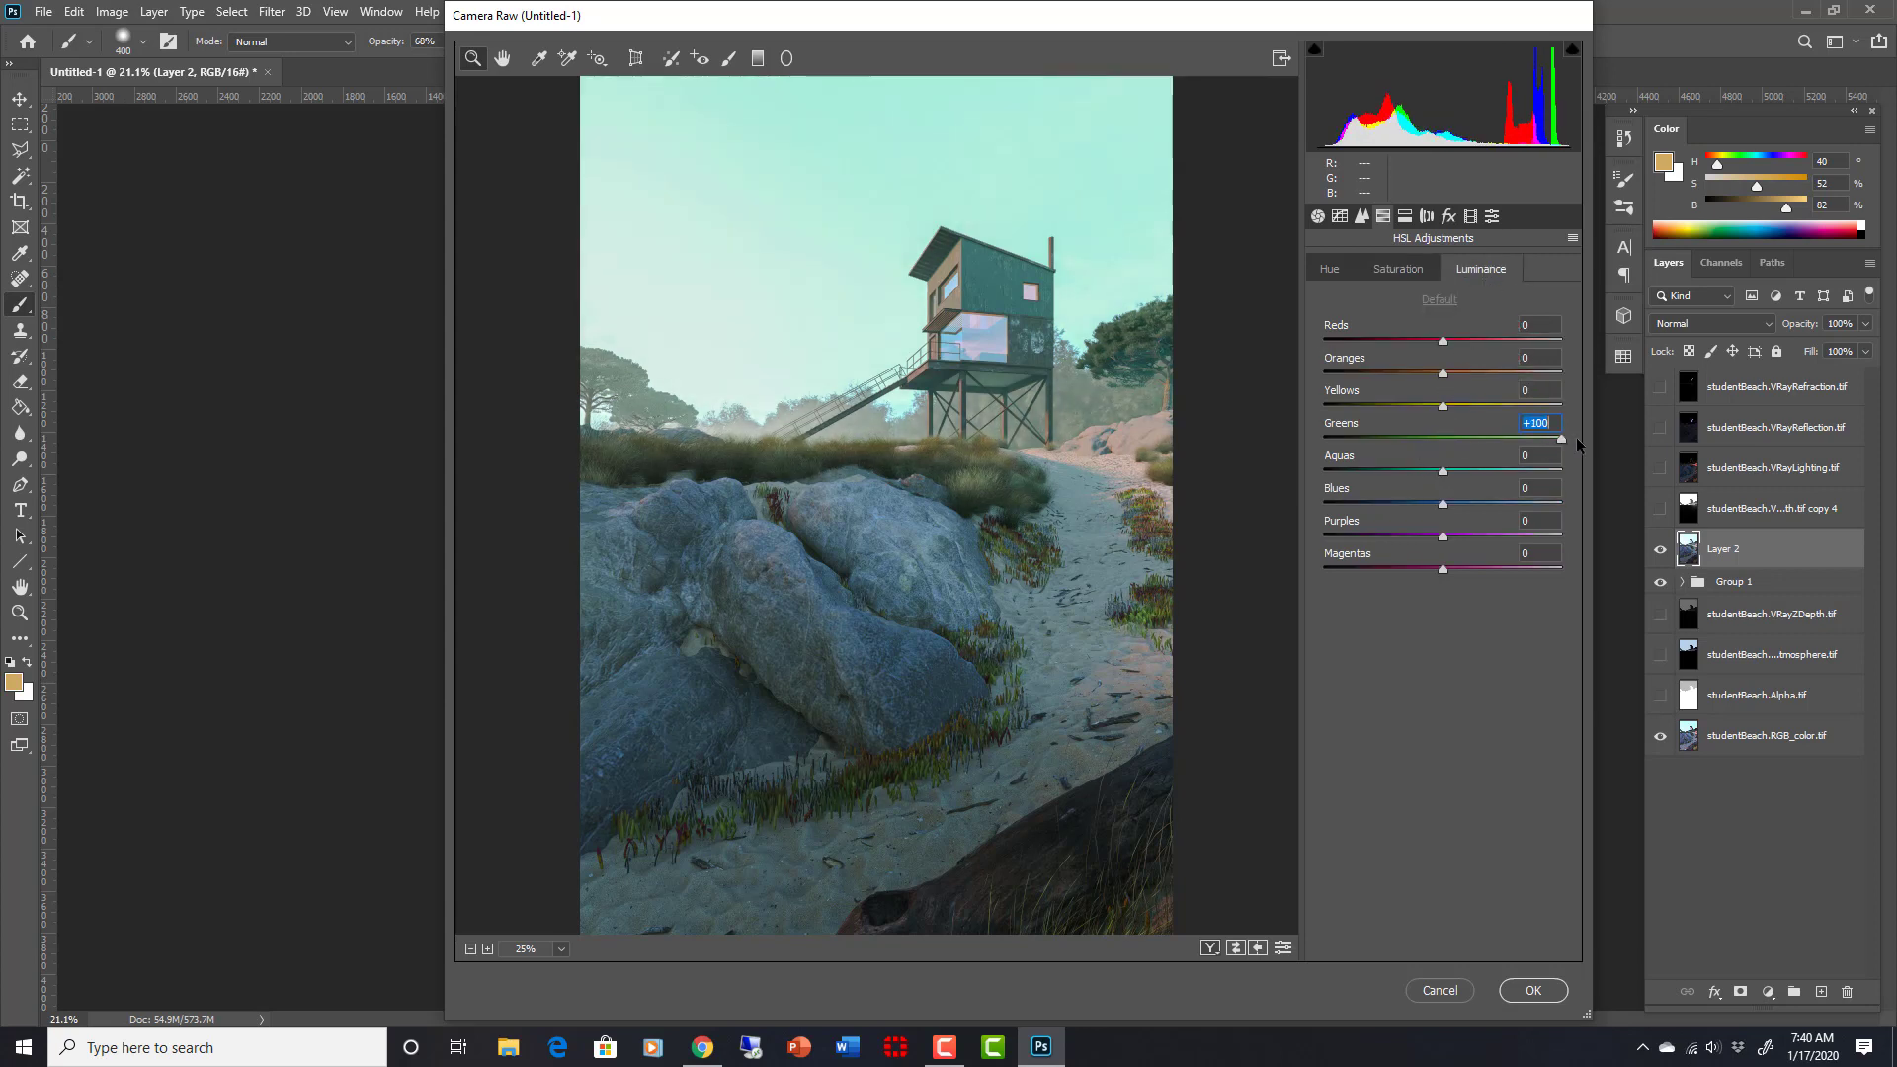
mouse_move(1444, 439)
left_mouse_down()
mouse_move(1399, 404)
mouse_move(1501, 405)
mouse_move(1472, 408)
left_mouse_up()
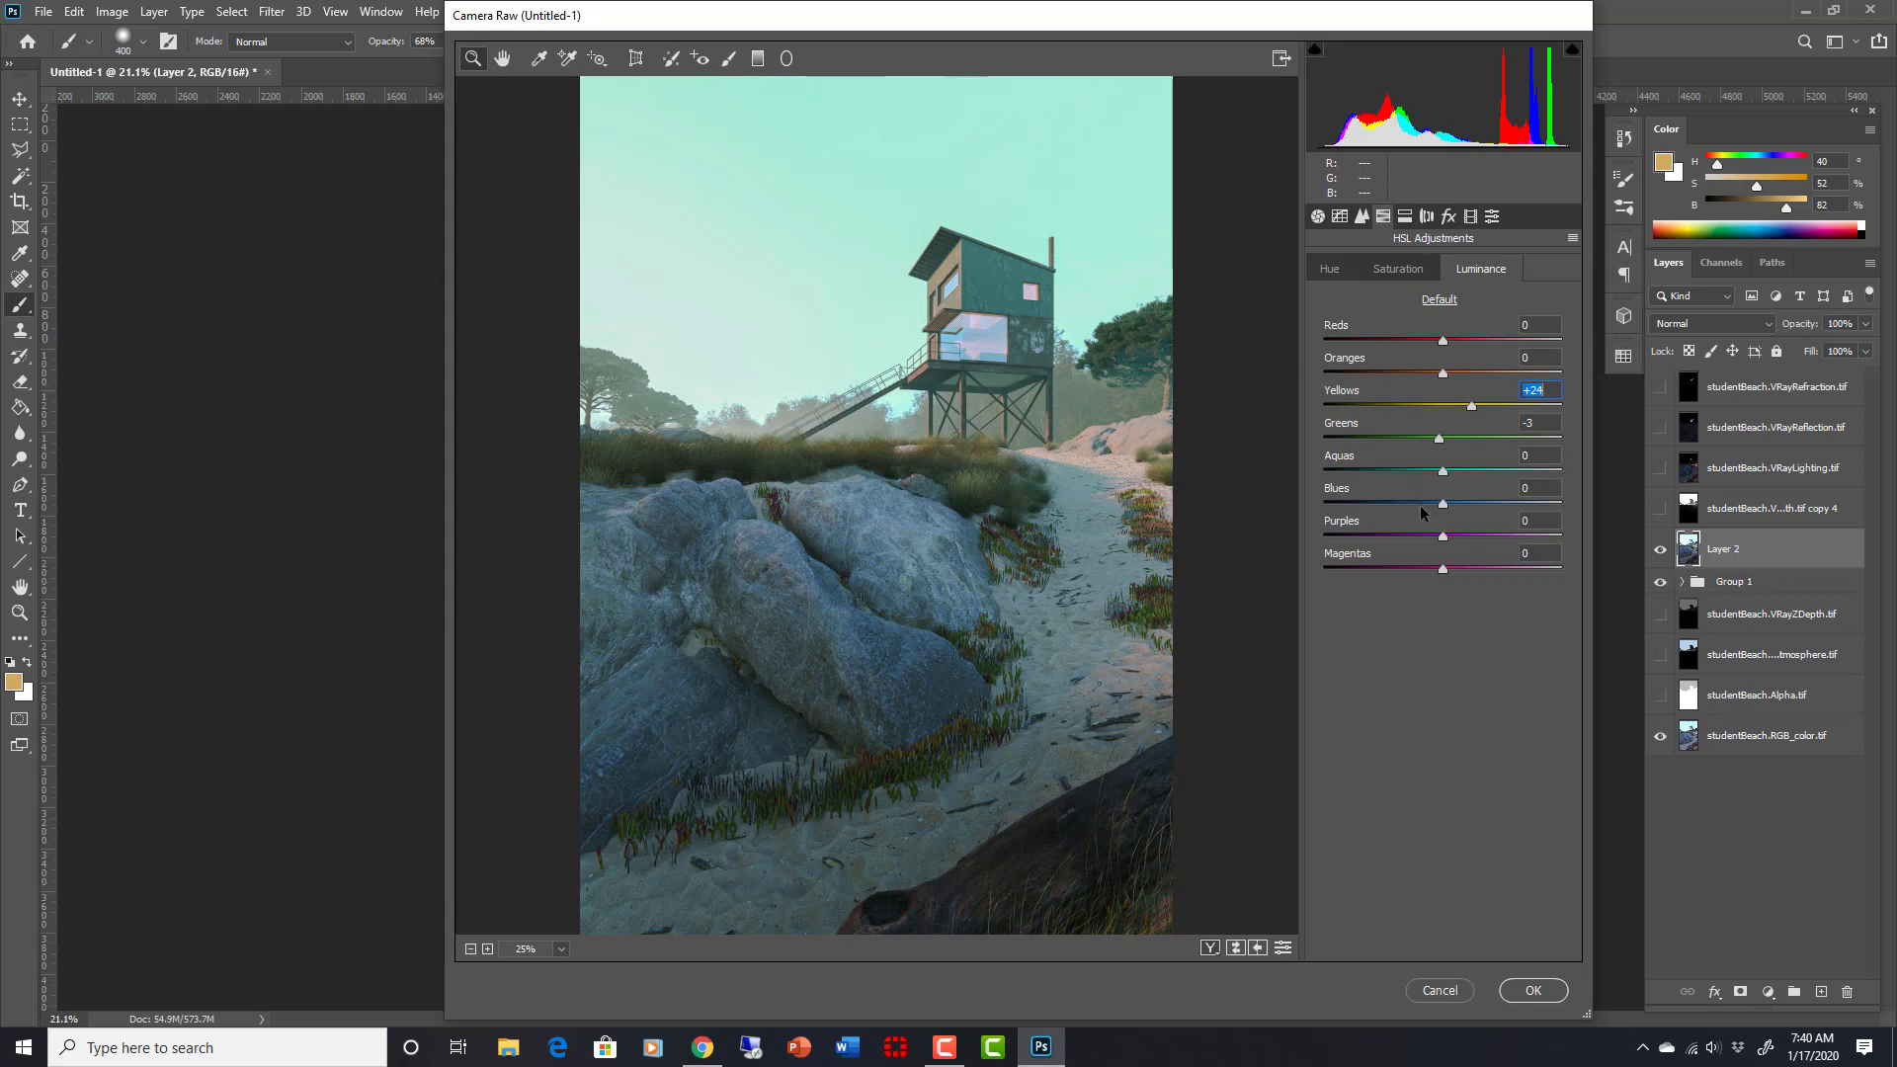
left_click_drag(1440, 504, 1282, 504)
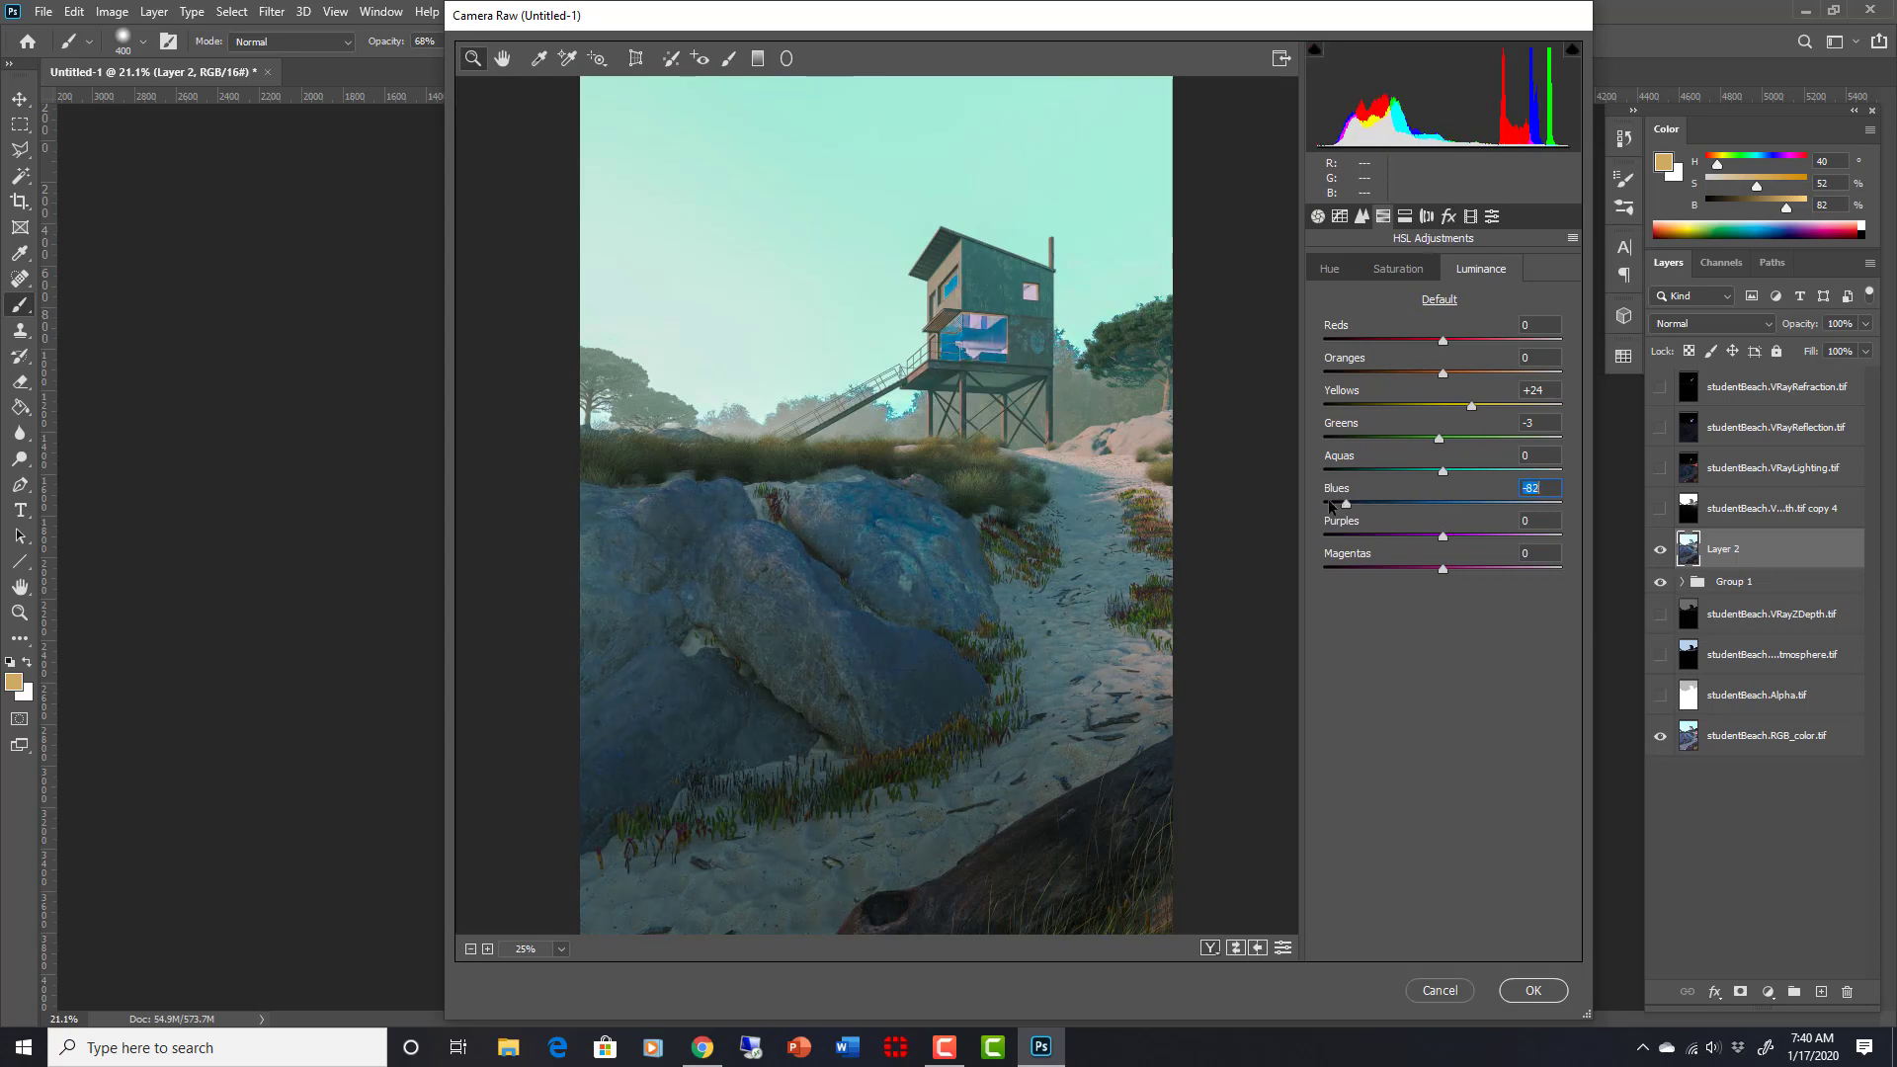
left_click_drag(1280, 504, 1445, 506)
left_click(1425, 217)
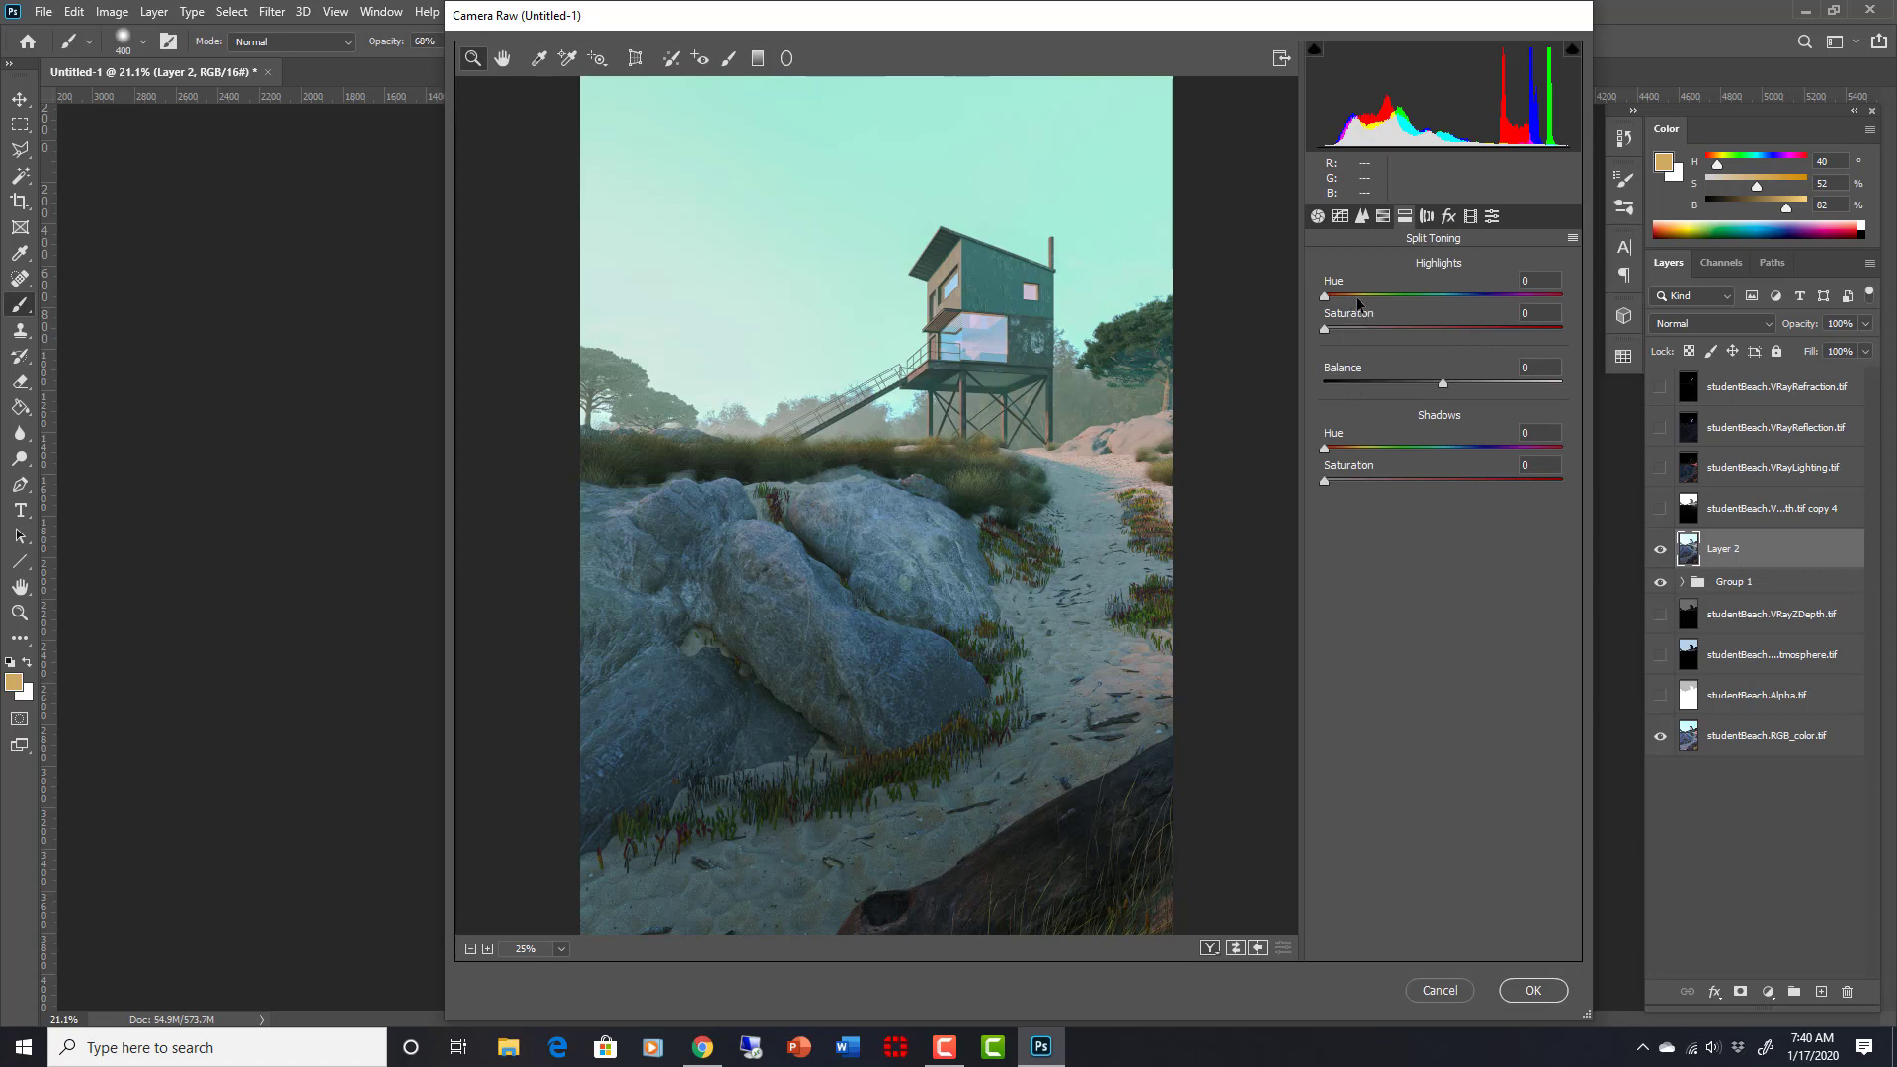
Step: Set split-toning hues, with highlight hue 39, and reset both saturations to zero
left_click_drag(1325, 296, 1468, 330)
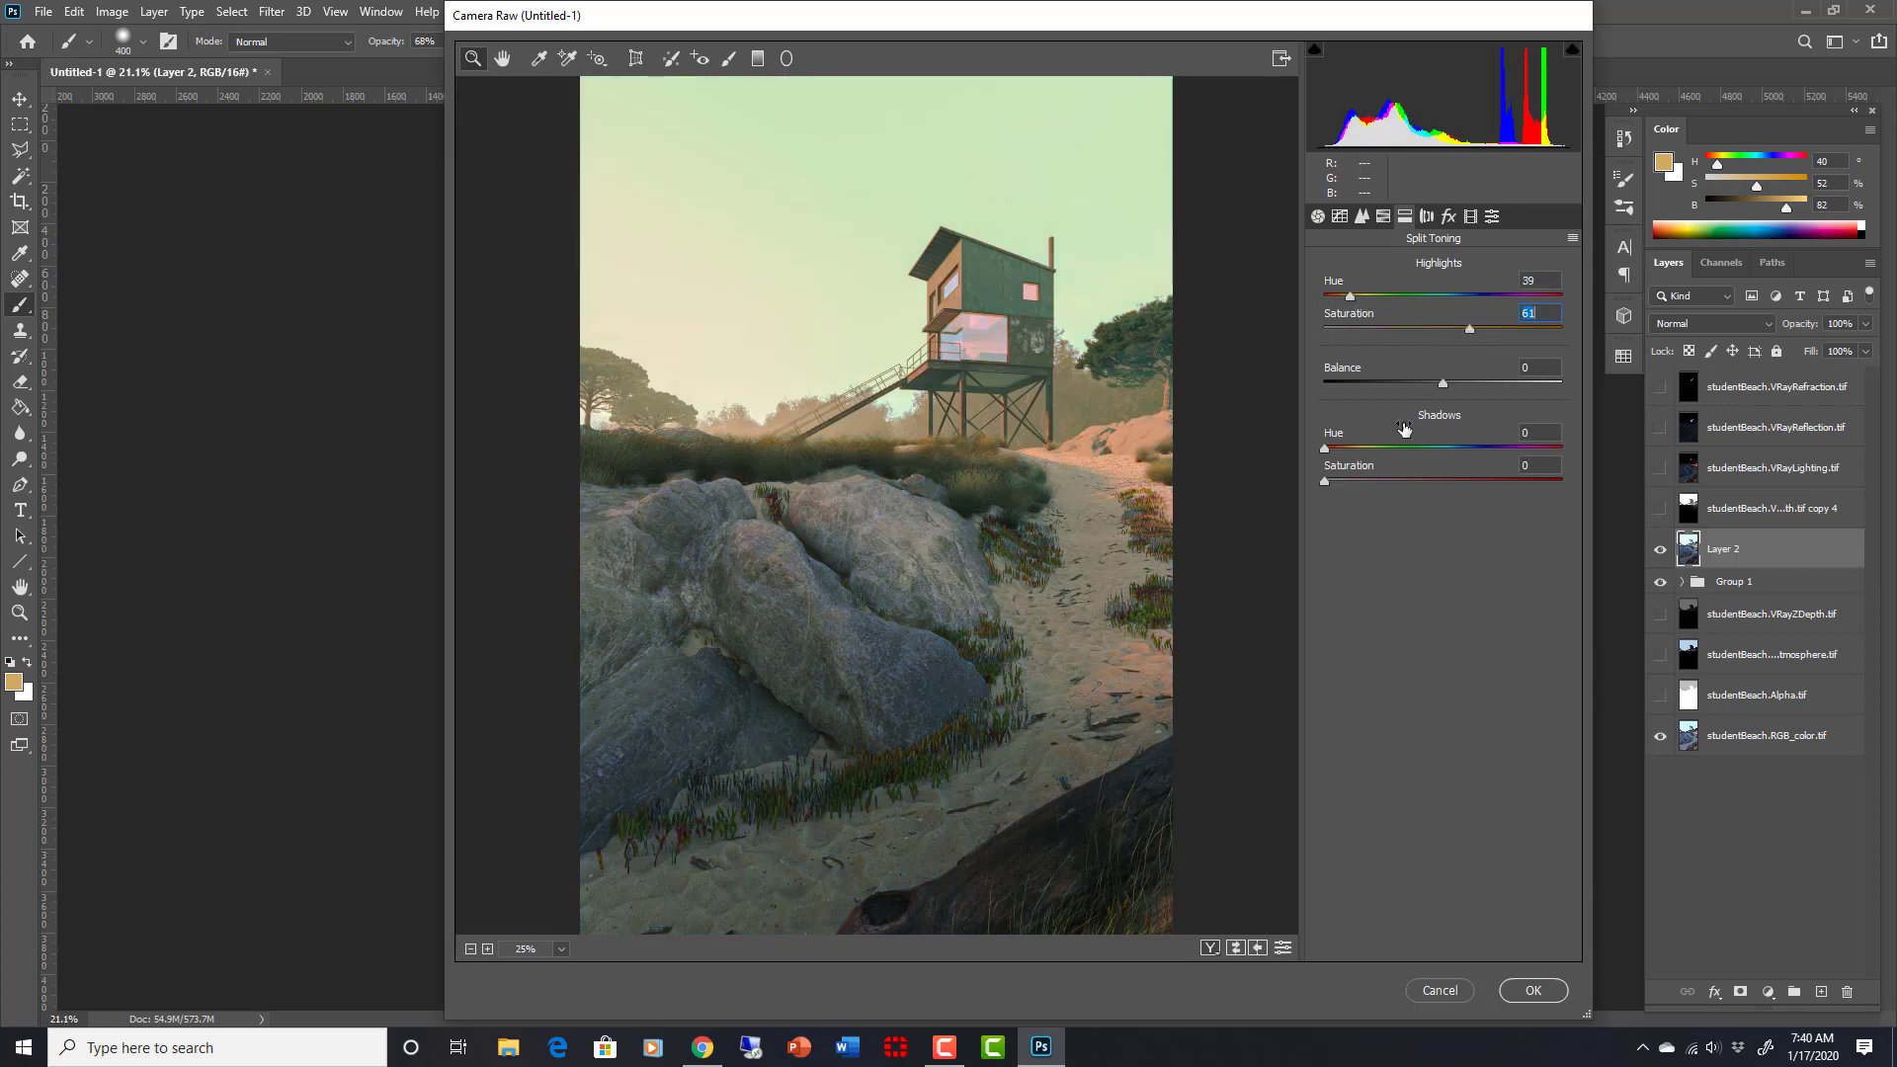
left_click(1356, 449)
left_click(1455, 482)
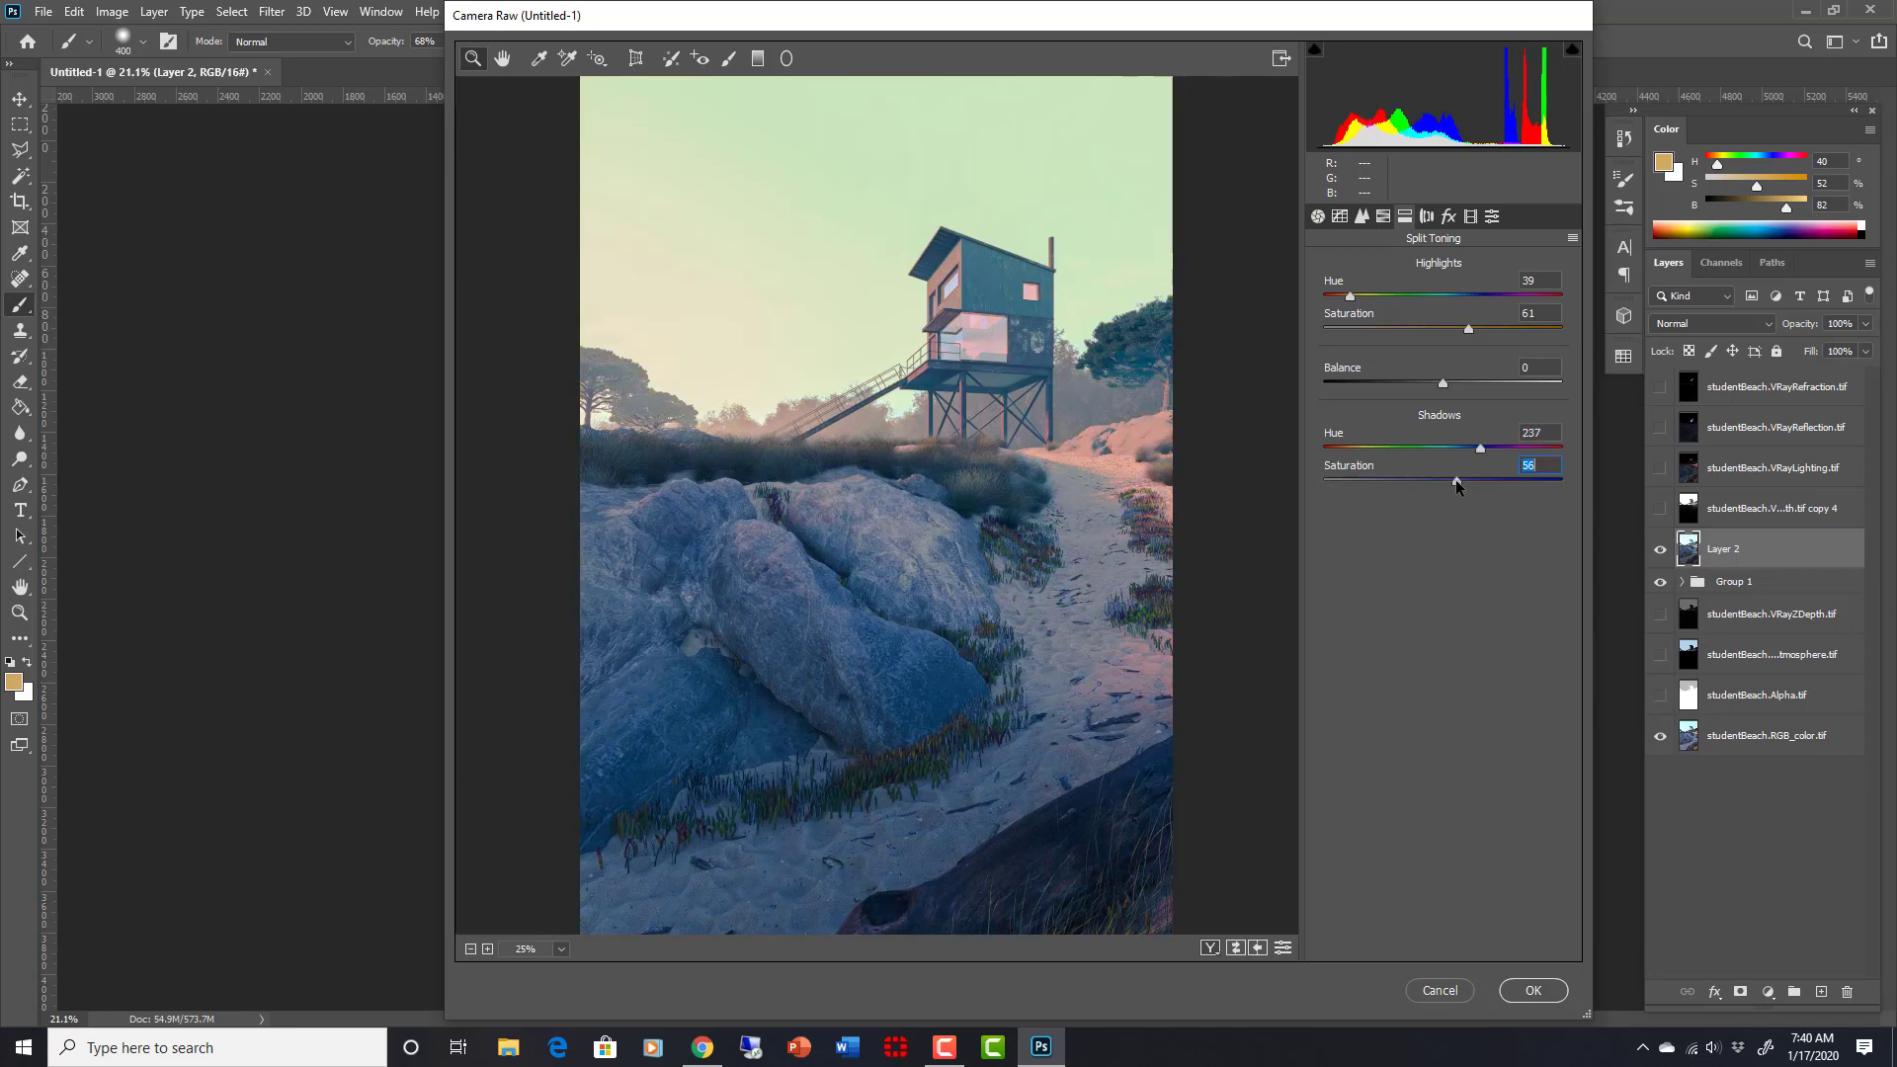
mouse_move(1436, 382)
left_mouse_down()
mouse_move(1286, 389)
mouse_move(1595, 400)
mouse_move(1447, 384)
mouse_move(1424, 329)
left_mouse_up()
double_click(1424, 329)
double_click(1457, 481)
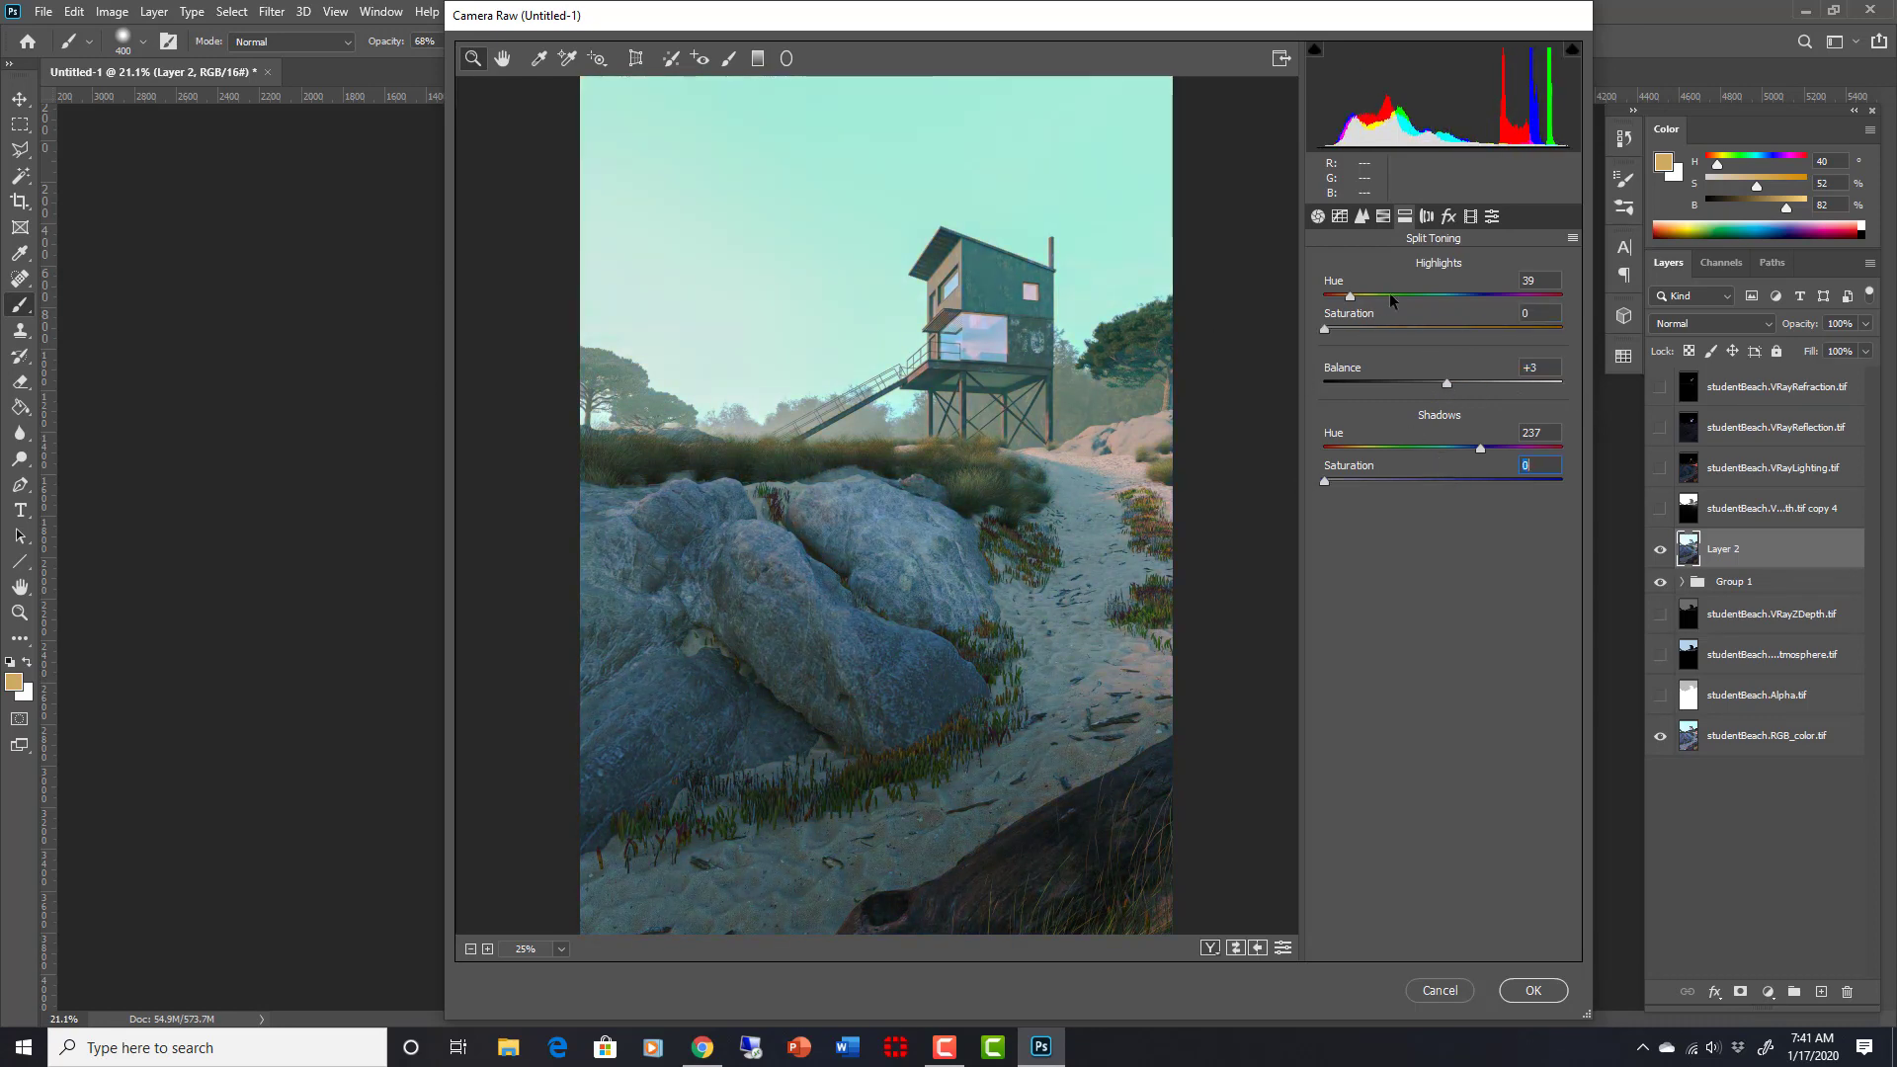
left_click(1426, 217)
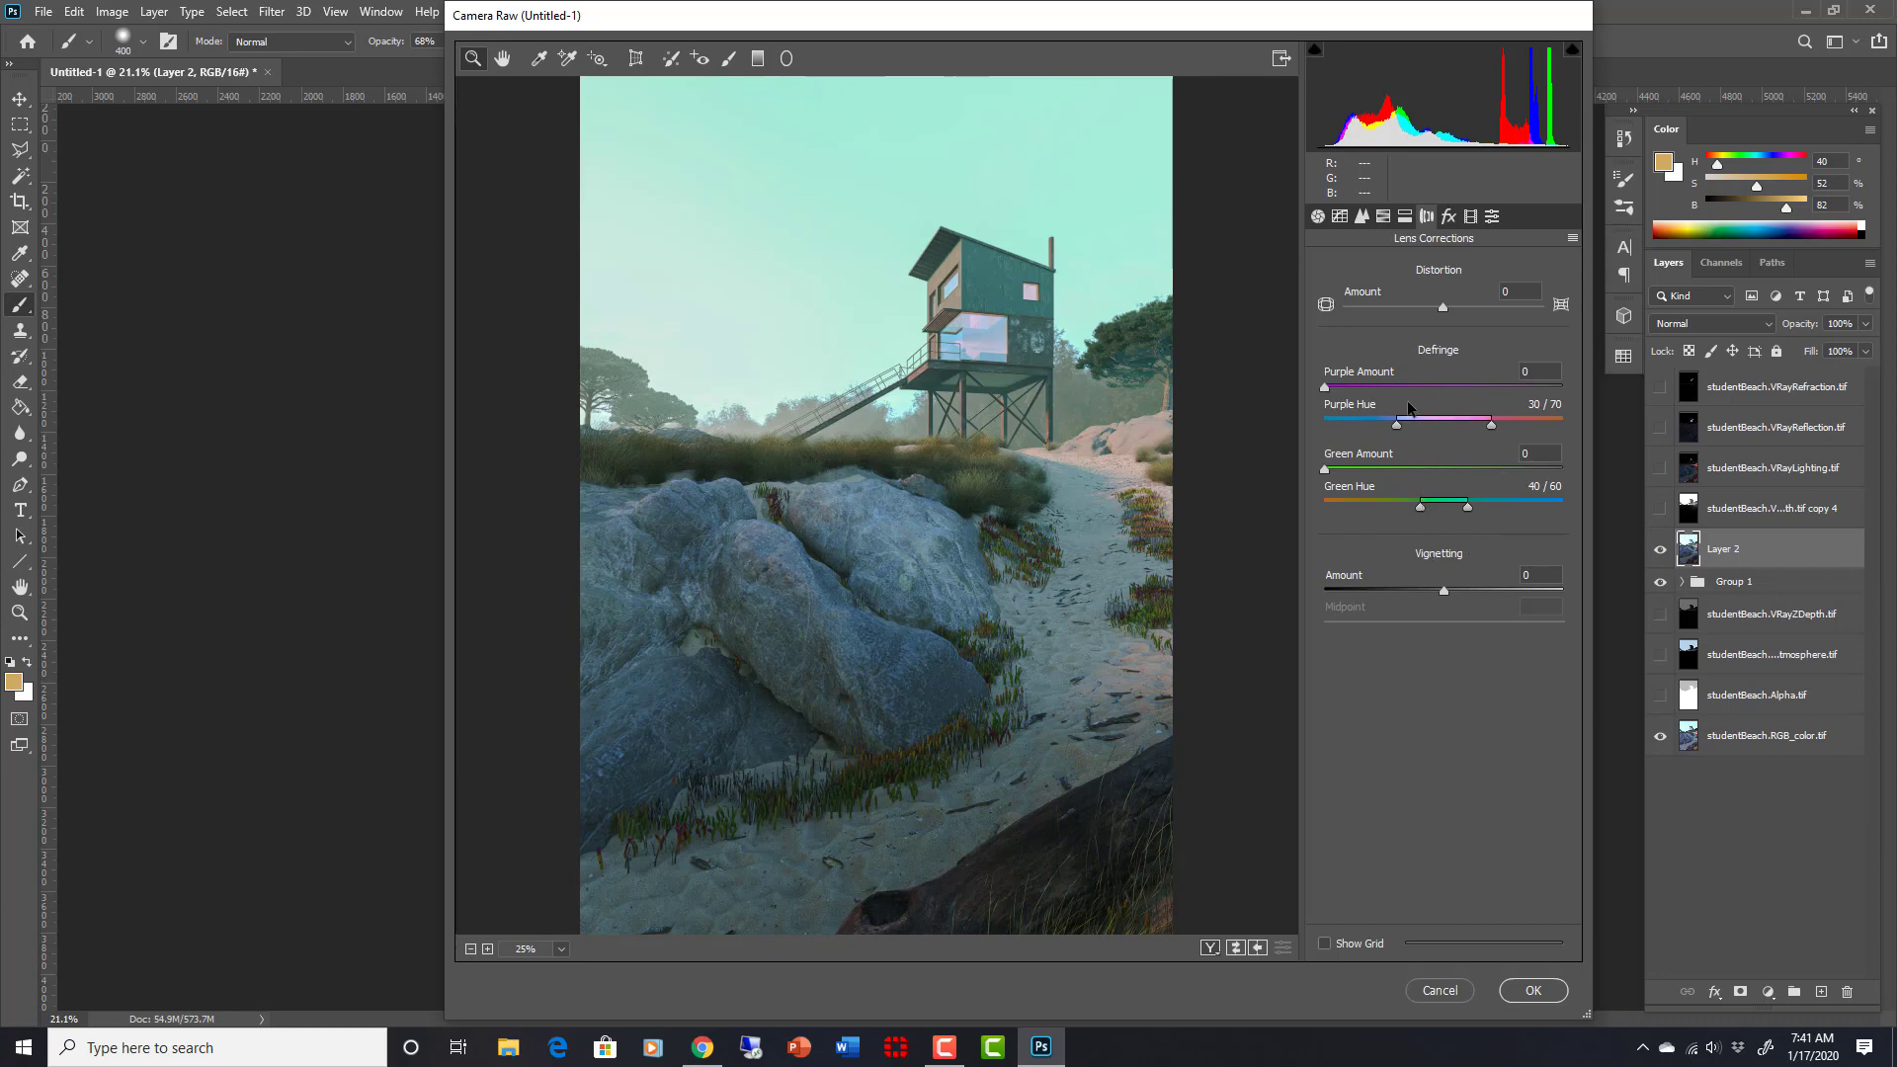
Step: Keep lens distortion at zero and add a subtle vignette at Amount −13
left_click_drag(1445, 308, 1429, 307)
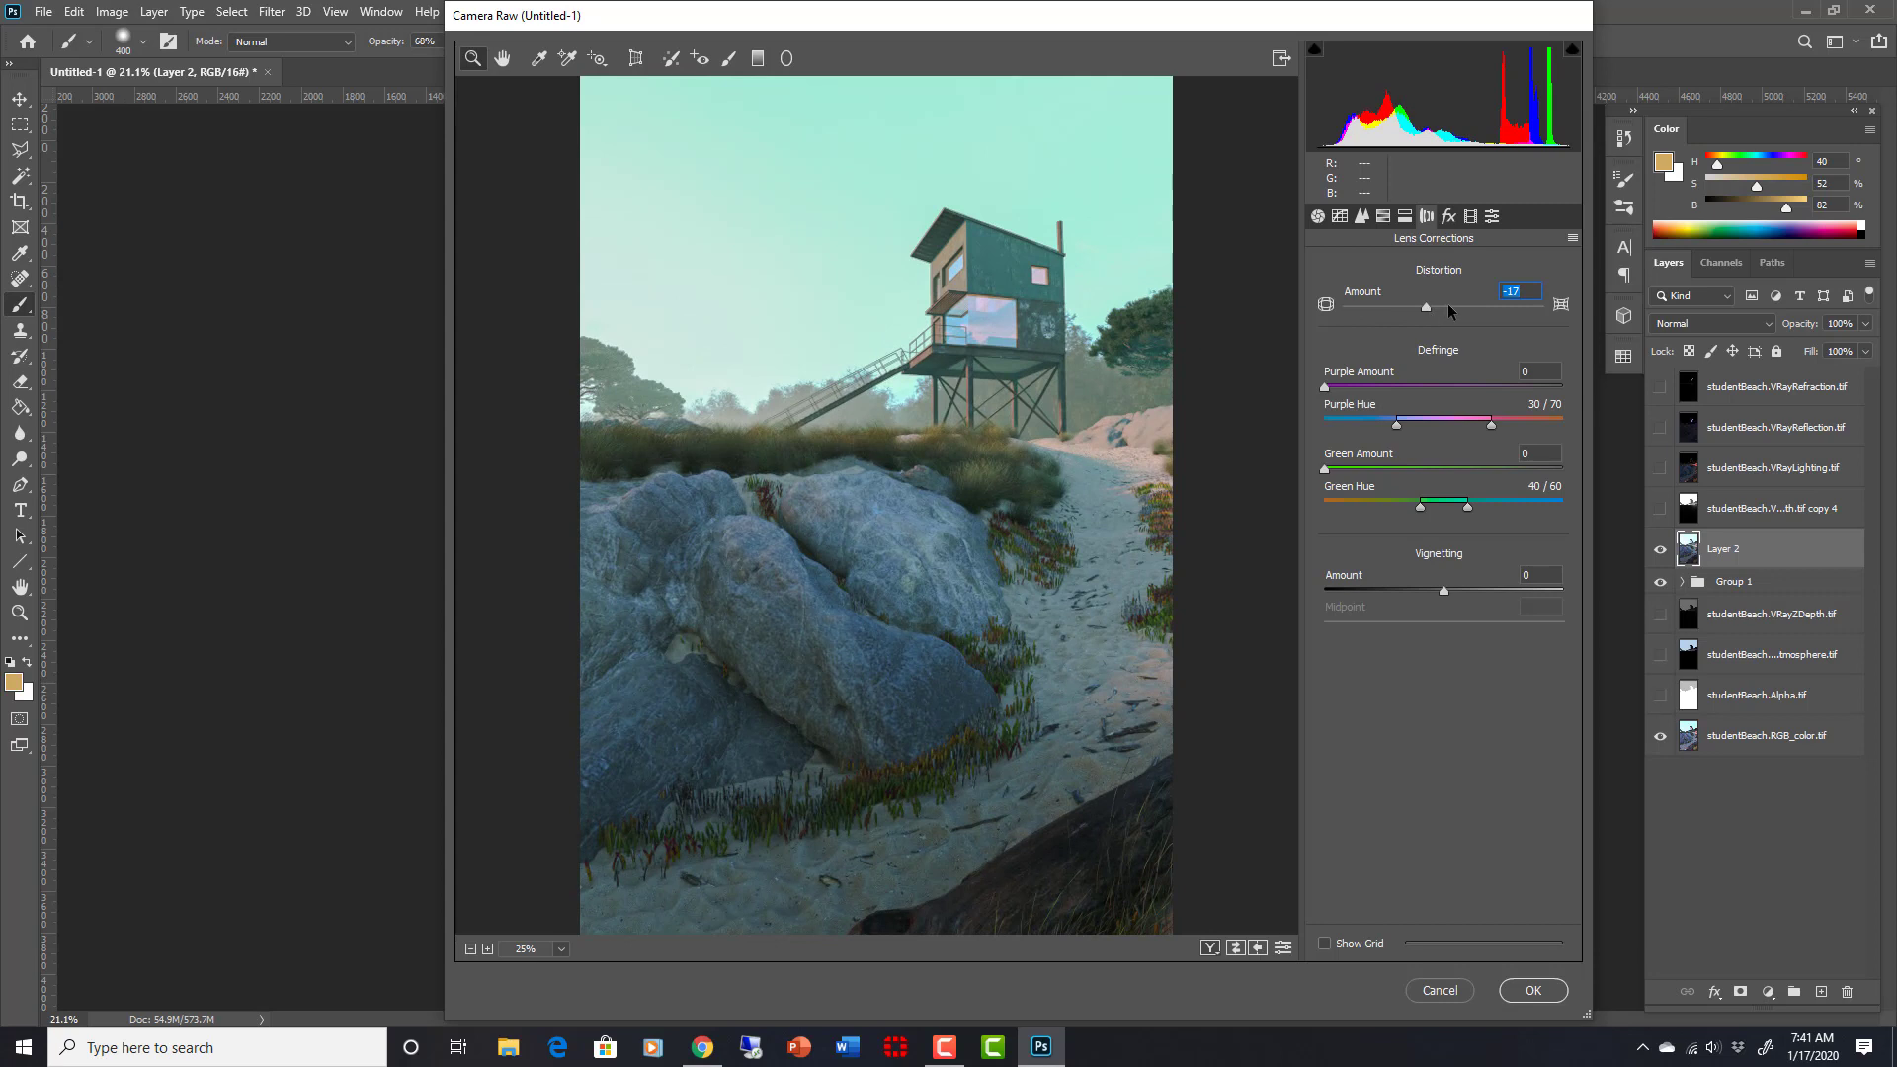
double_click(1447, 307)
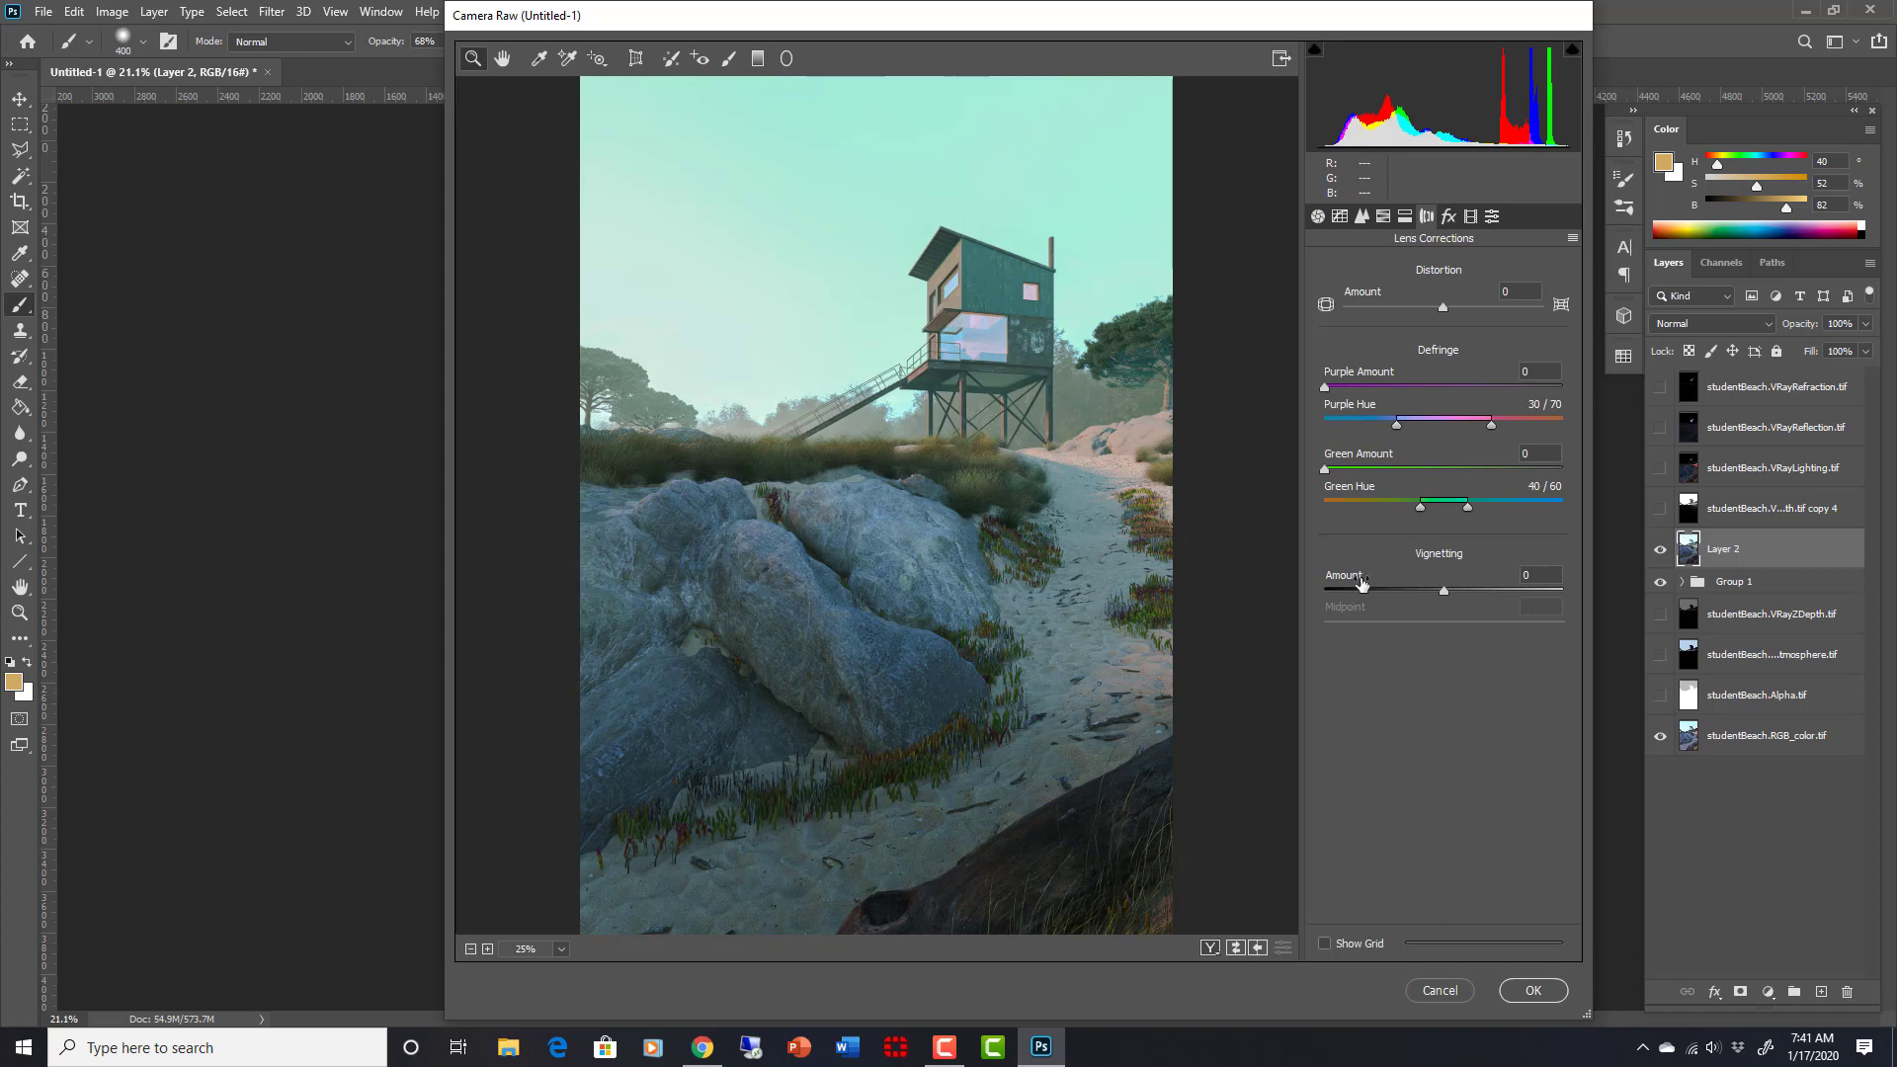
mouse_move(1445, 590)
left_mouse_down()
mouse_move(1319, 589)
mouse_move(1463, 590)
mouse_move(1323, 590)
mouse_move(1437, 591)
mouse_move(1379, 590)
mouse_move(1411, 590)
left_mouse_up()
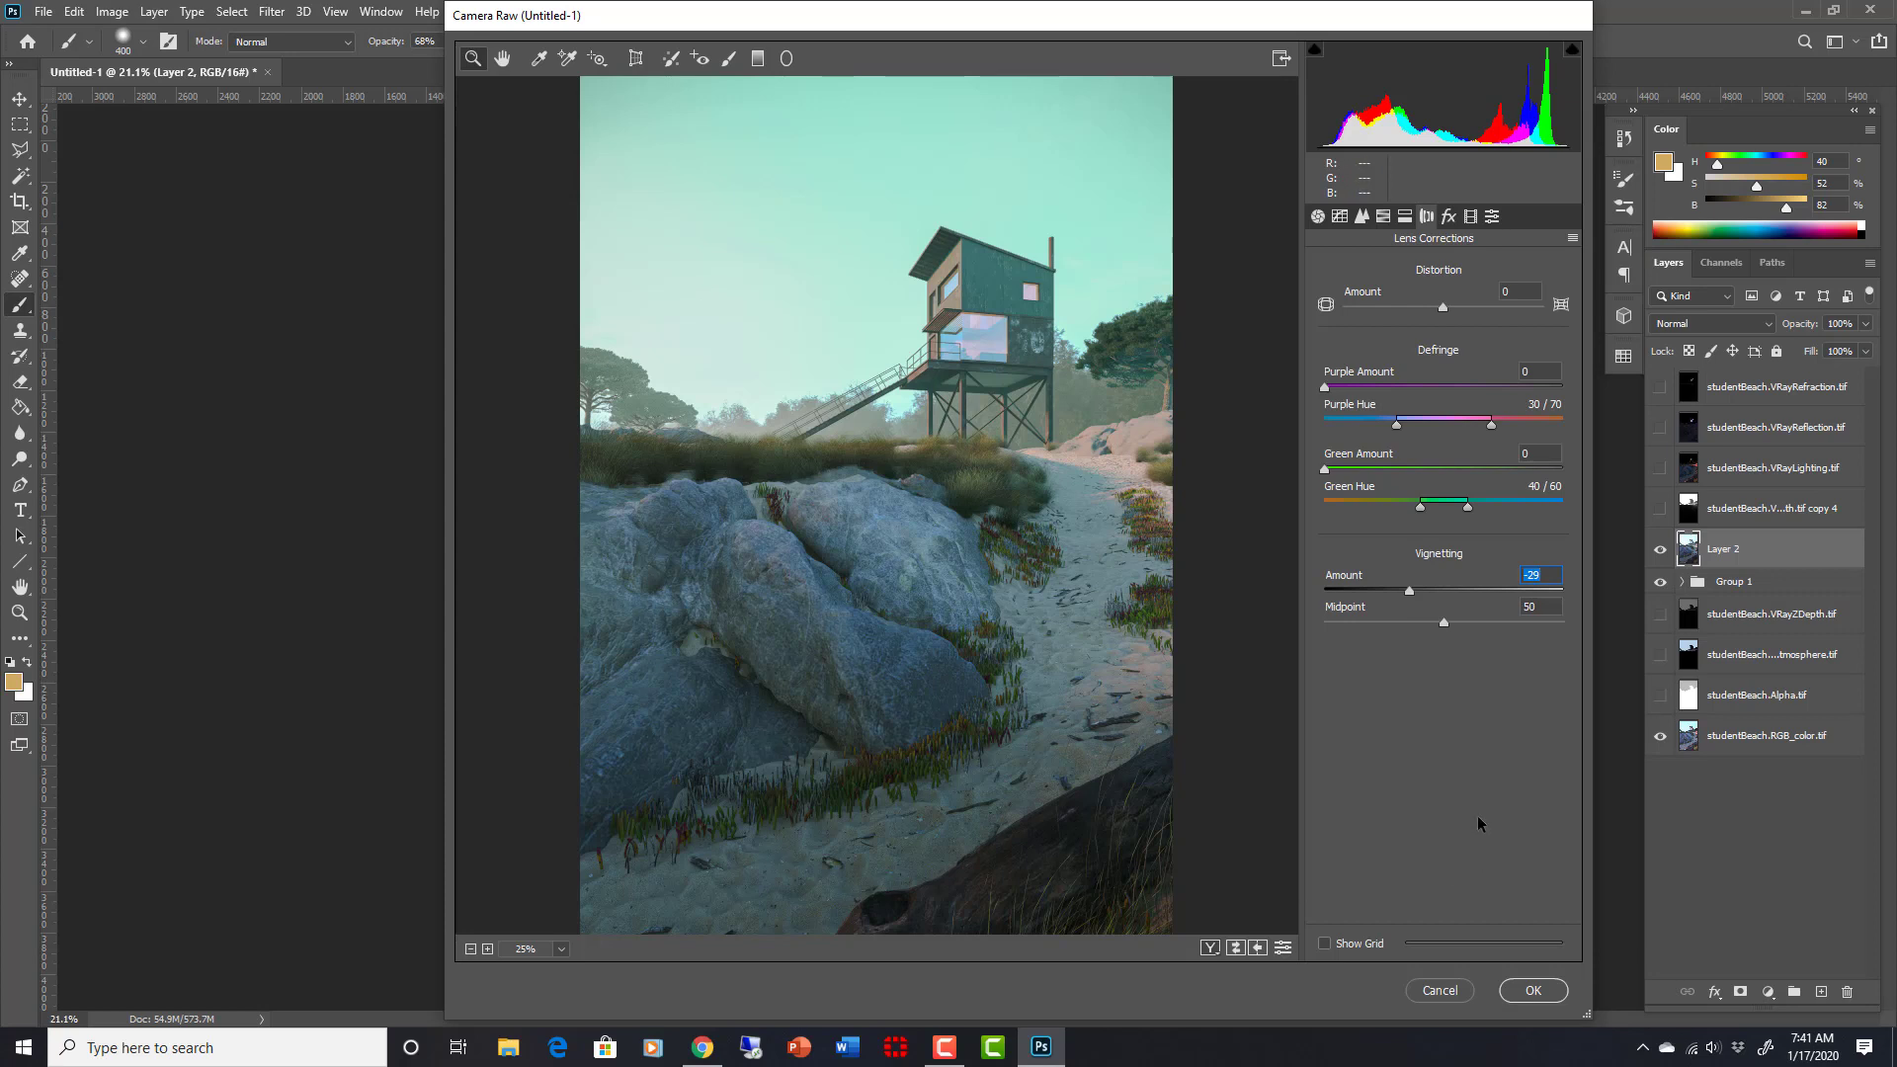
left_click_drag(1408, 587, 1428, 587)
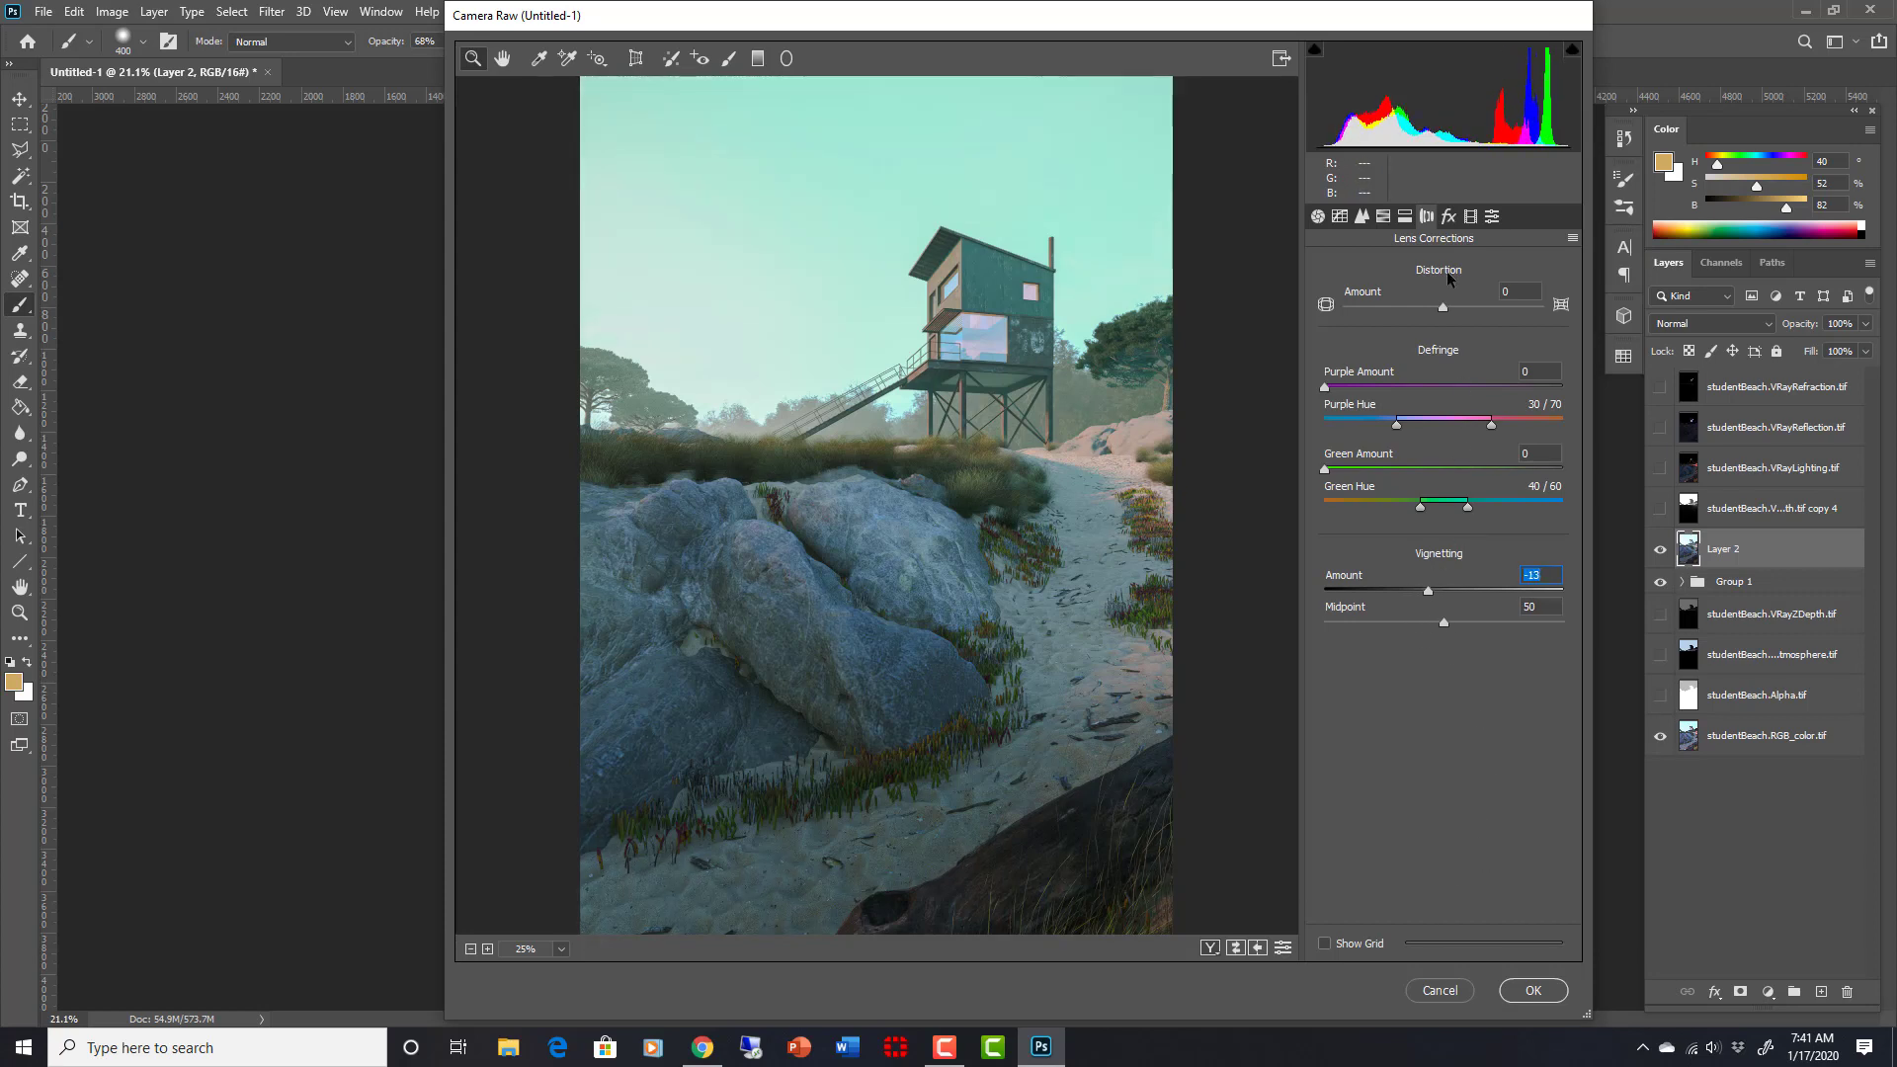
Step: Try film grain and post-crop vignetting, leave both at zero, and view the presets
left_click(1448, 218)
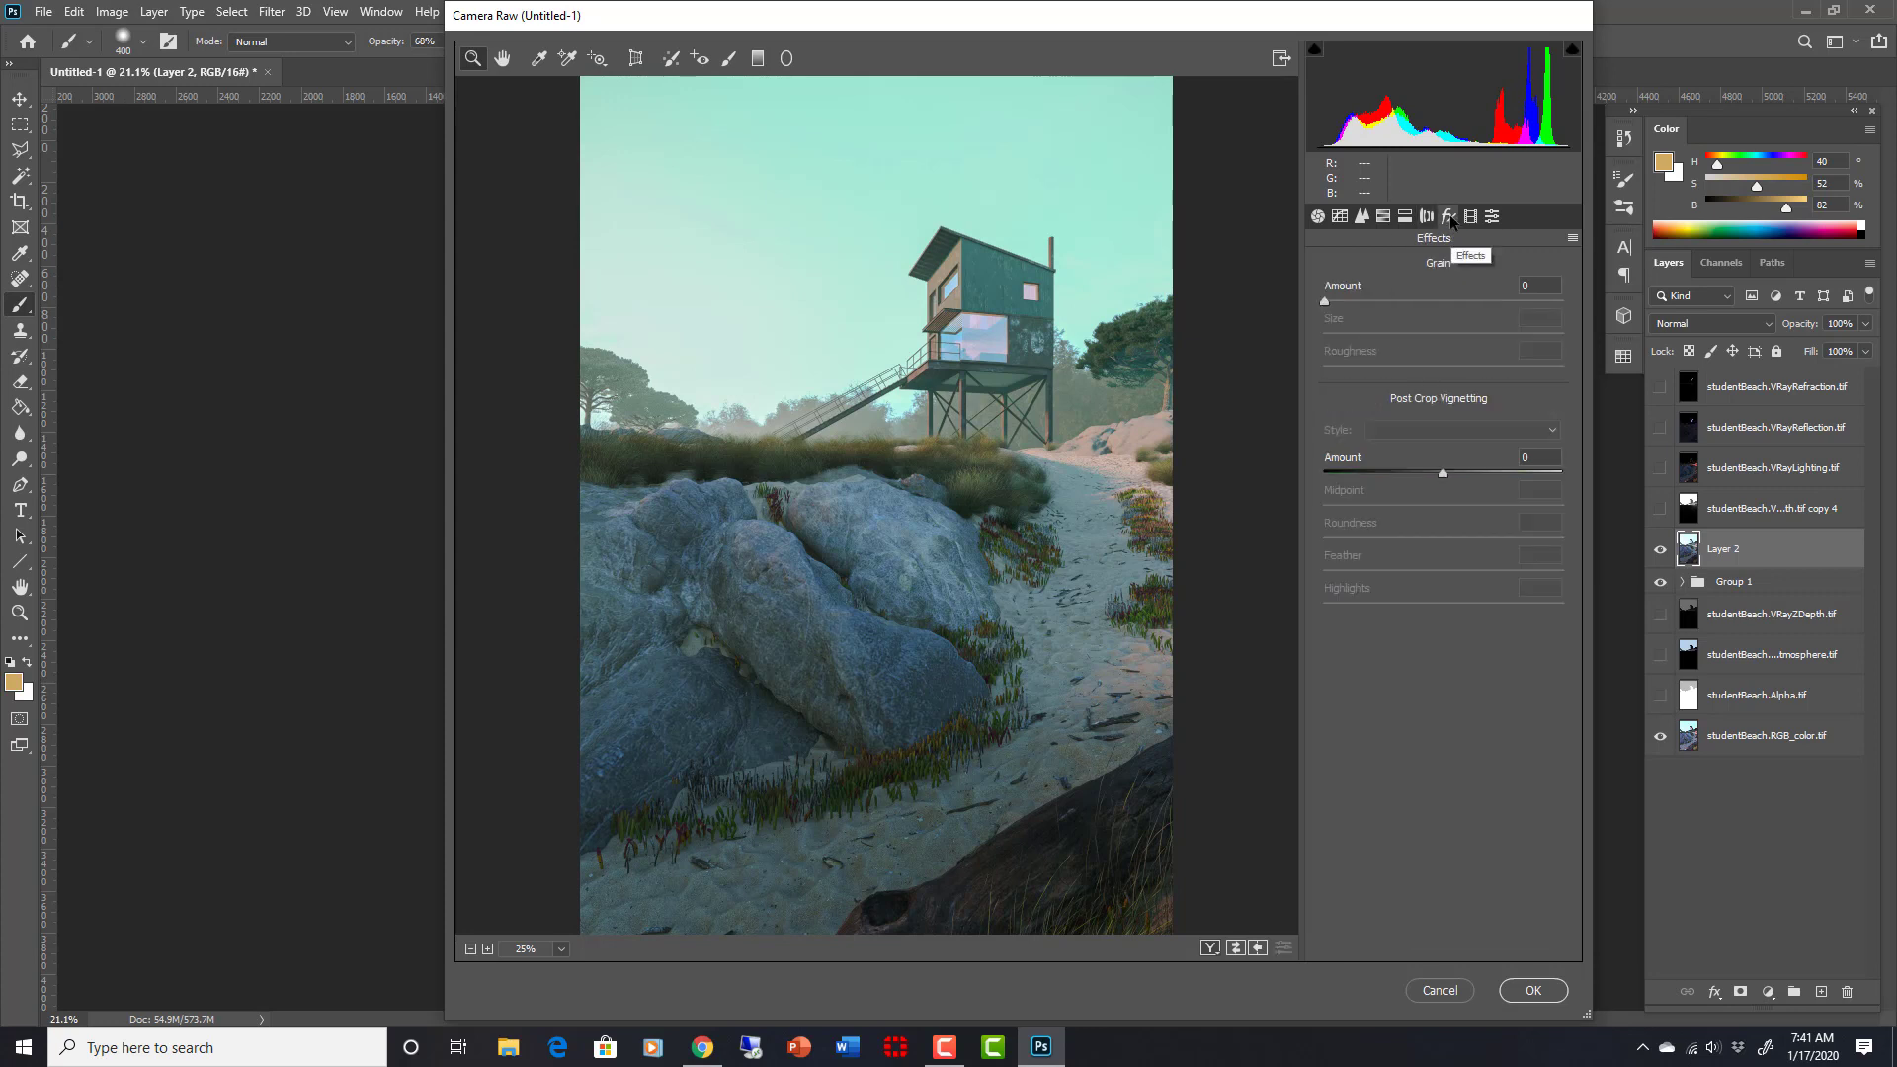
left_click(1385, 301)
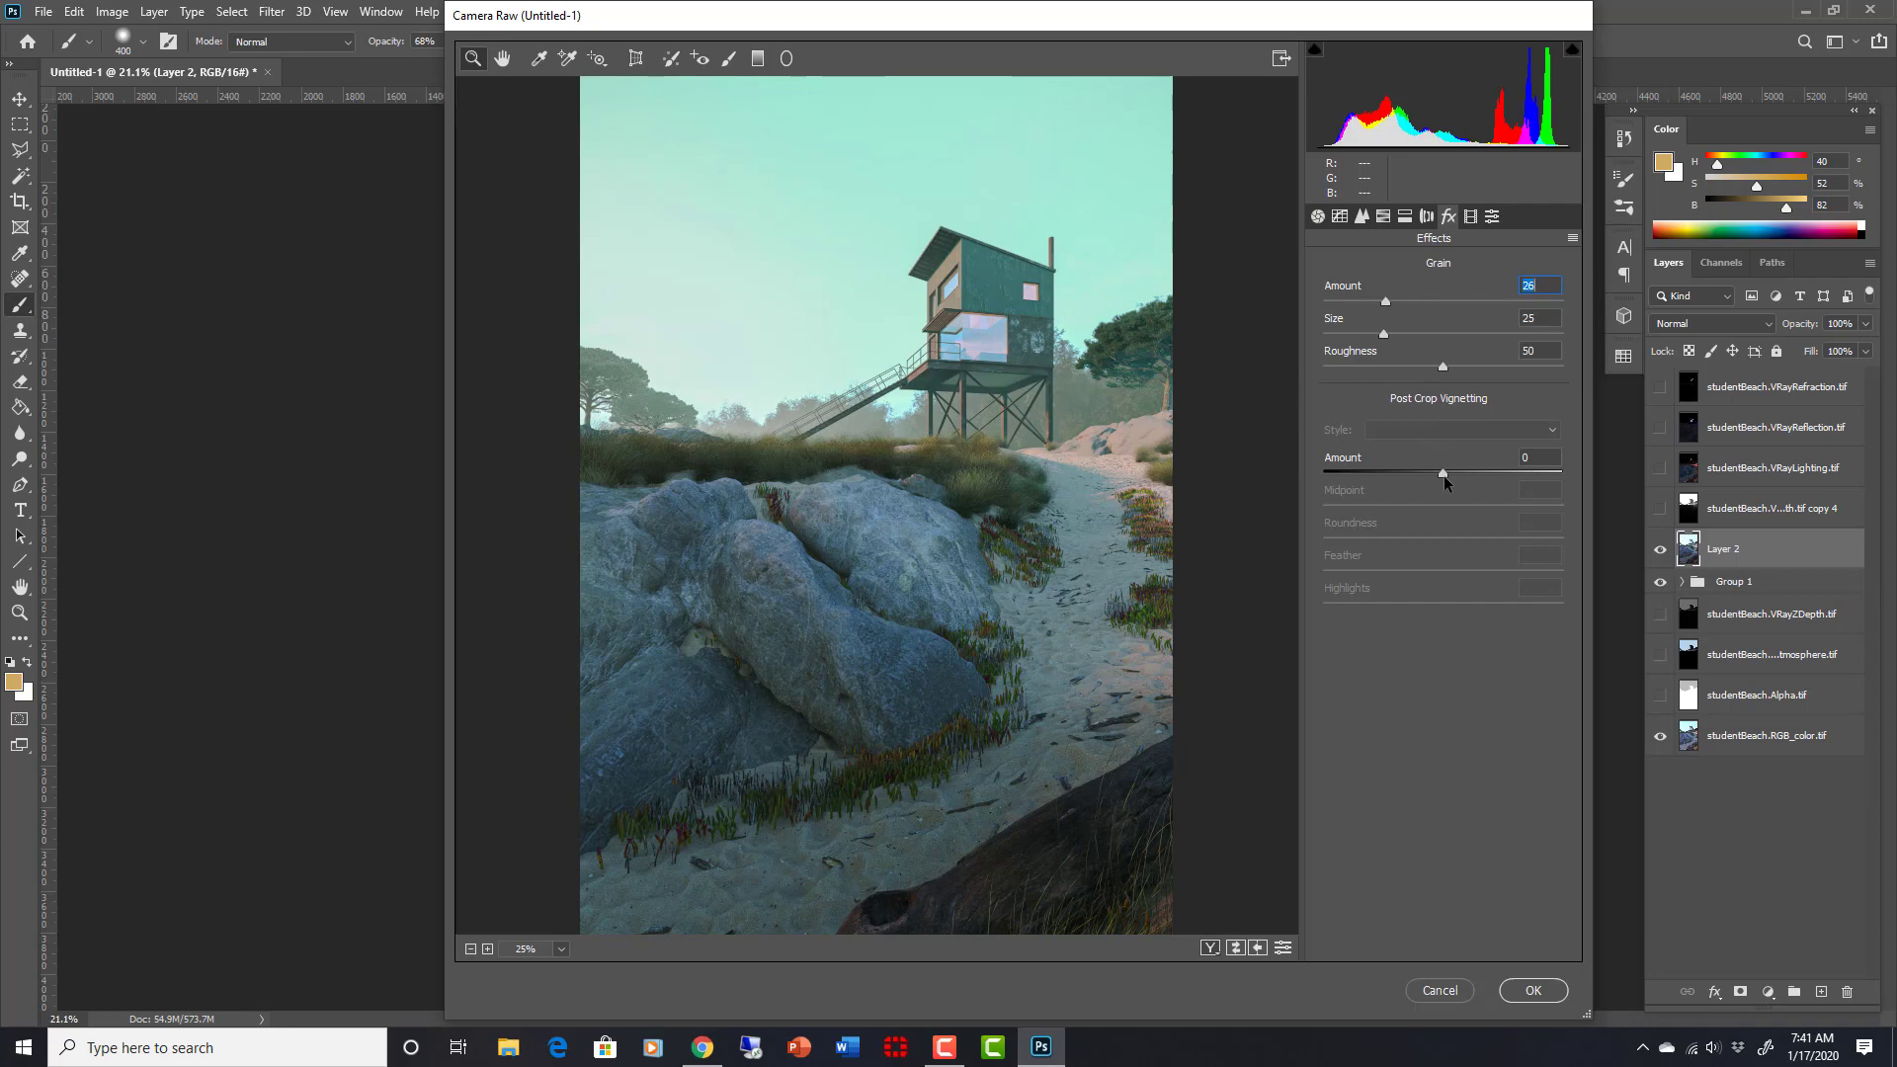
left_click_drag(1443, 472, 1443, 472)
left_click_drag(1384, 301, 1309, 304)
left_click(1469, 220)
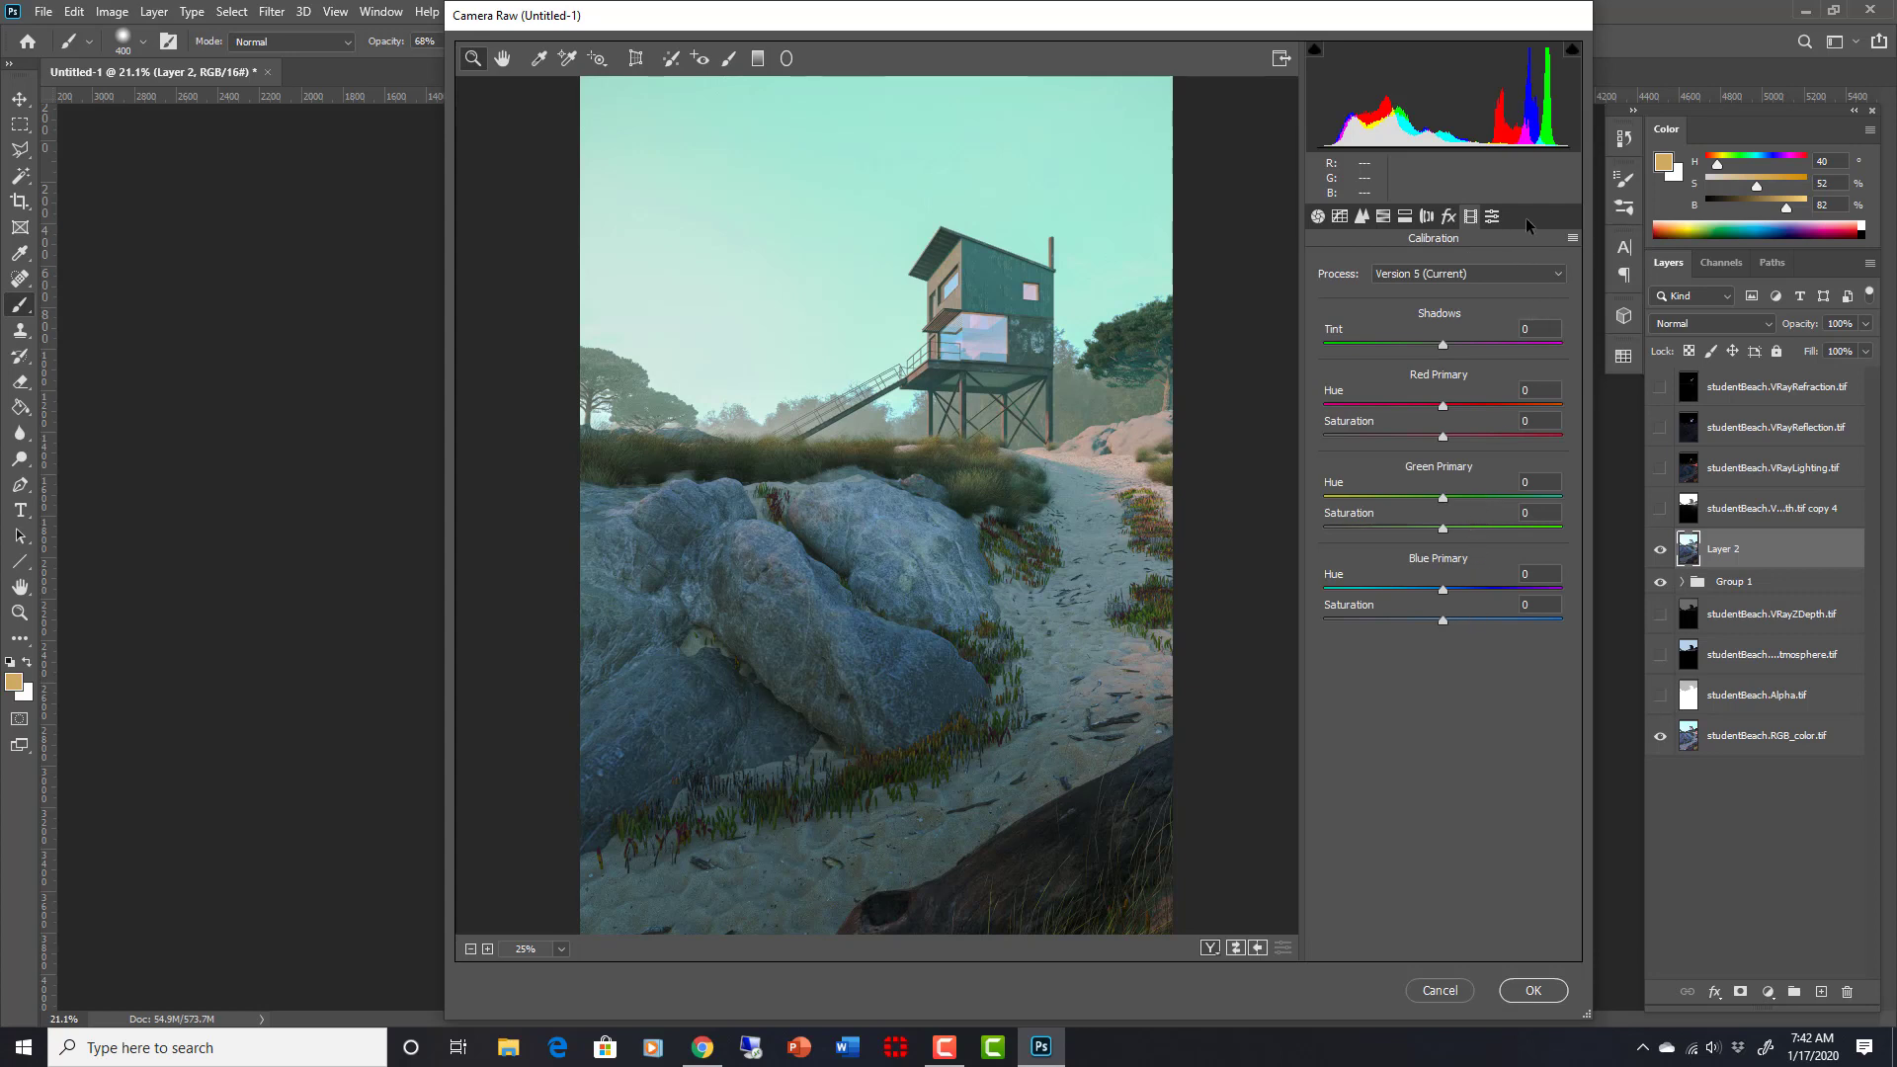
left_click(1493, 219)
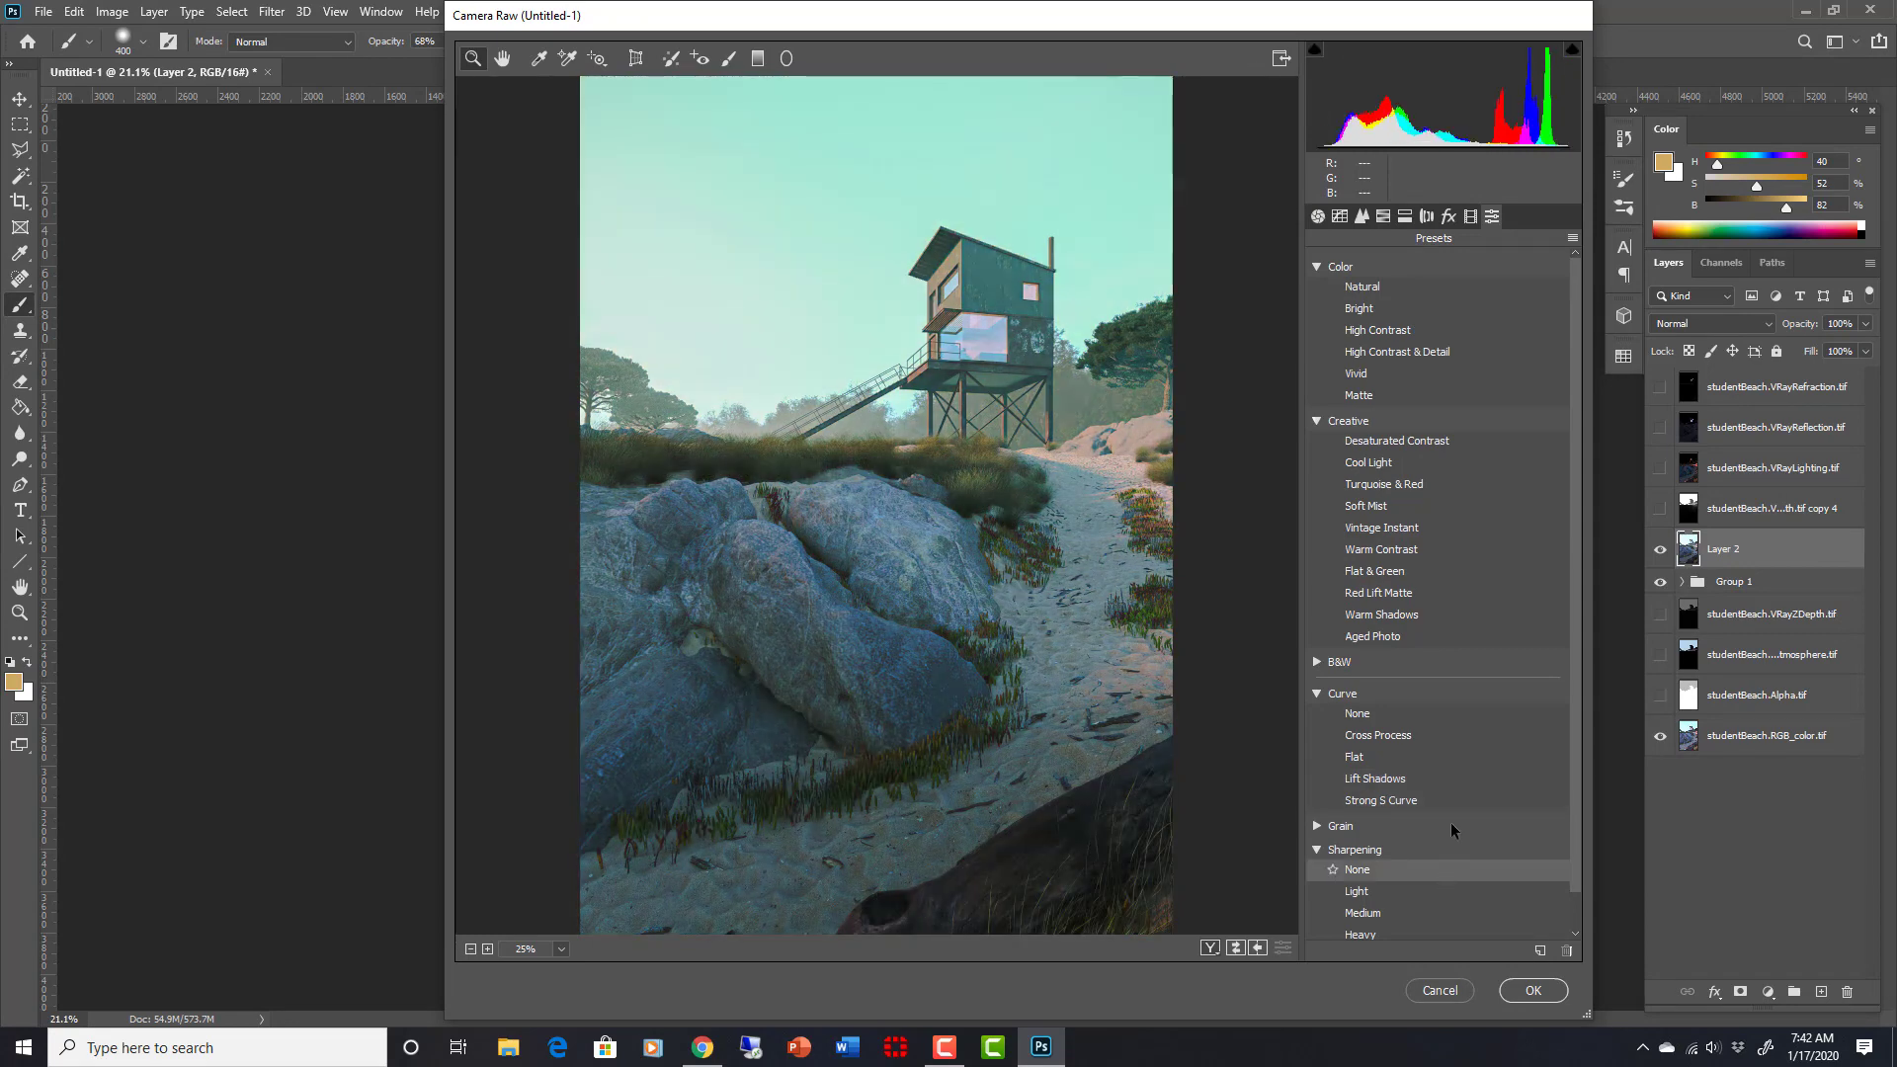
scroll(1456, 796, "down", 1)
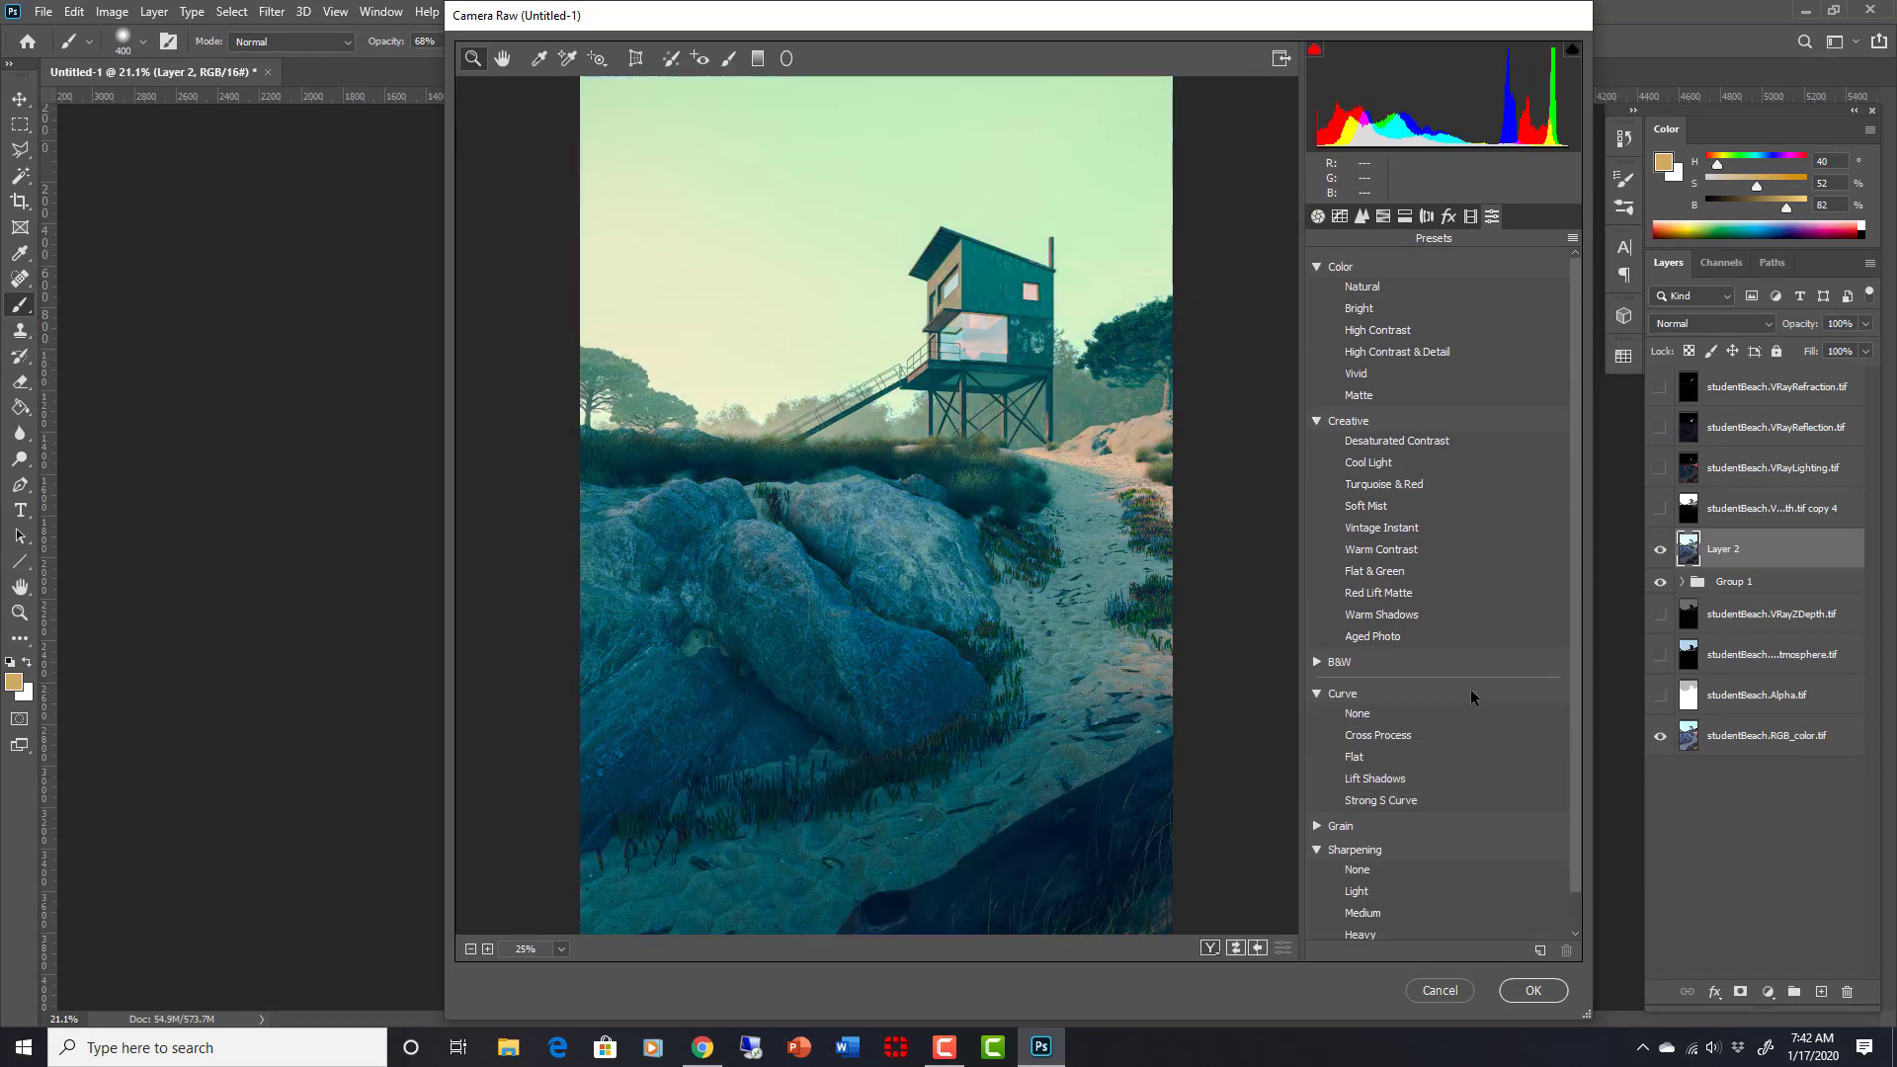
scroll(1489, 594, "up", 1)
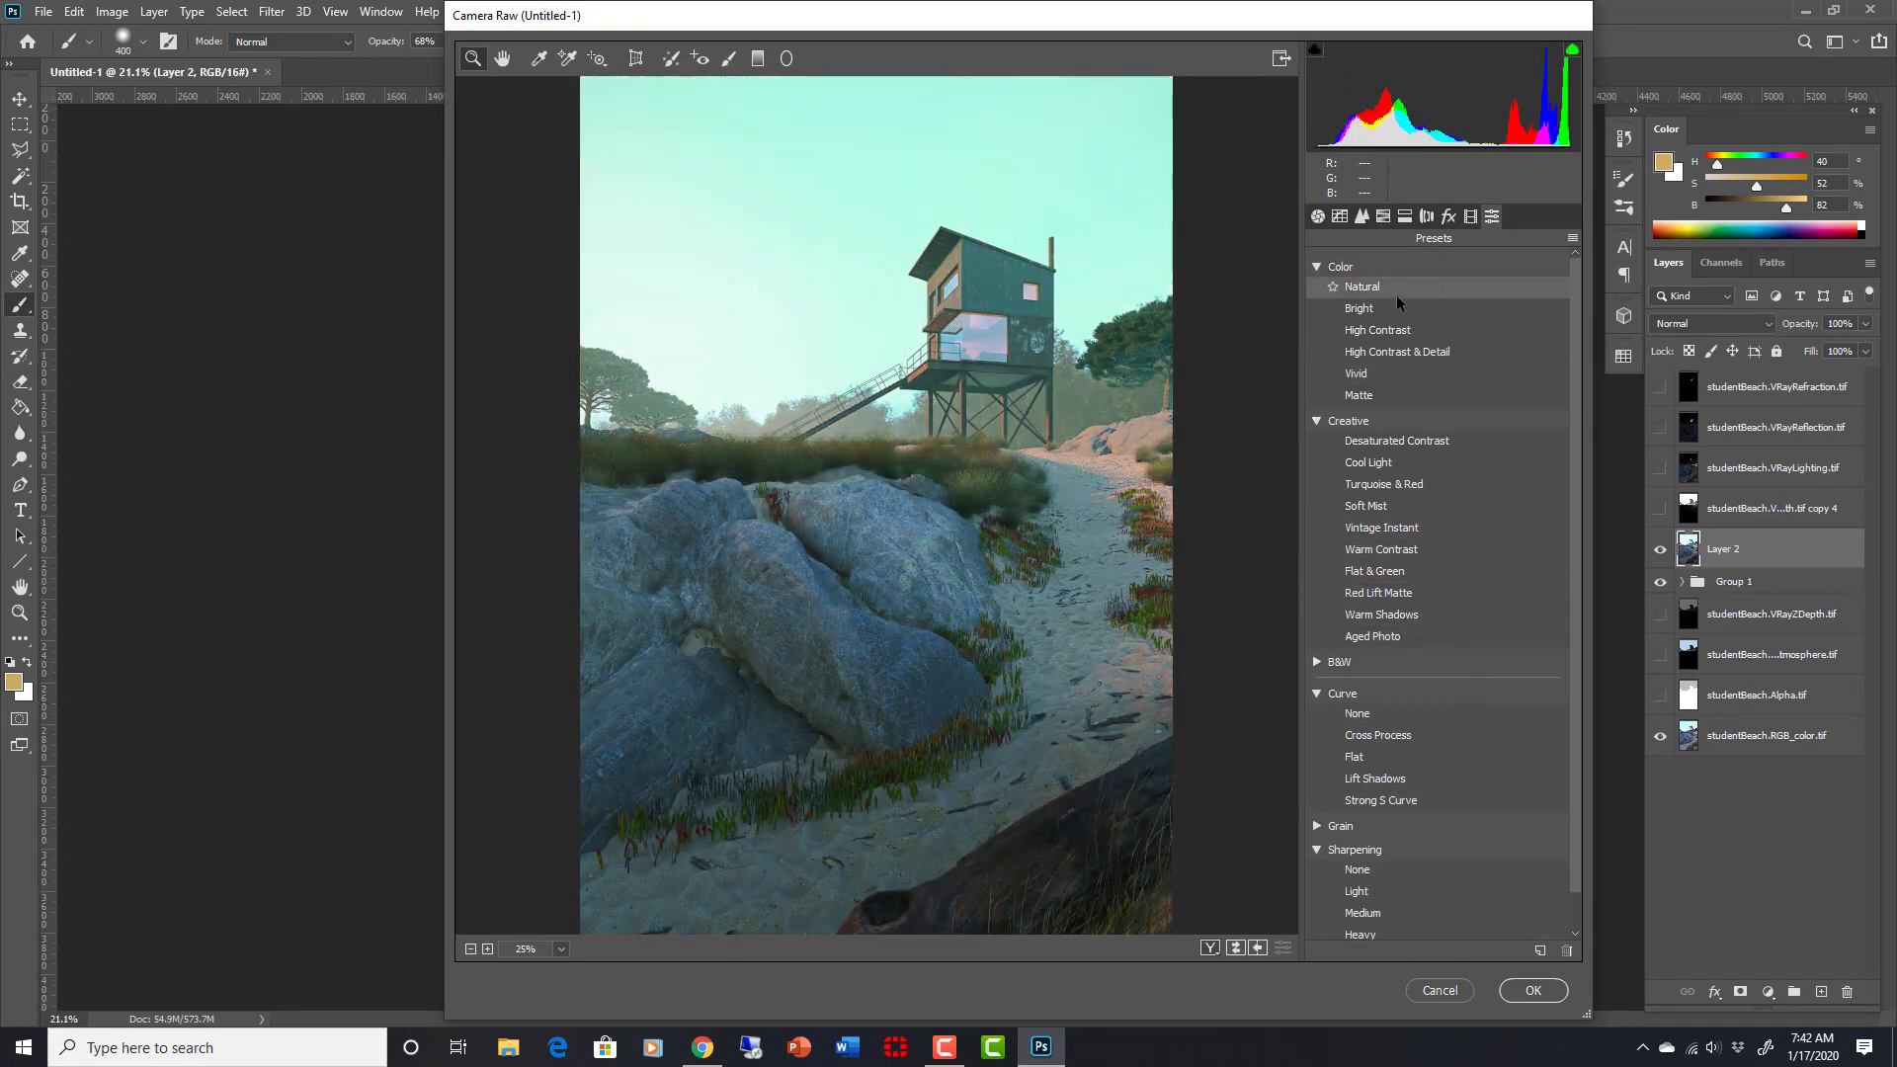
left_click(1394, 306)
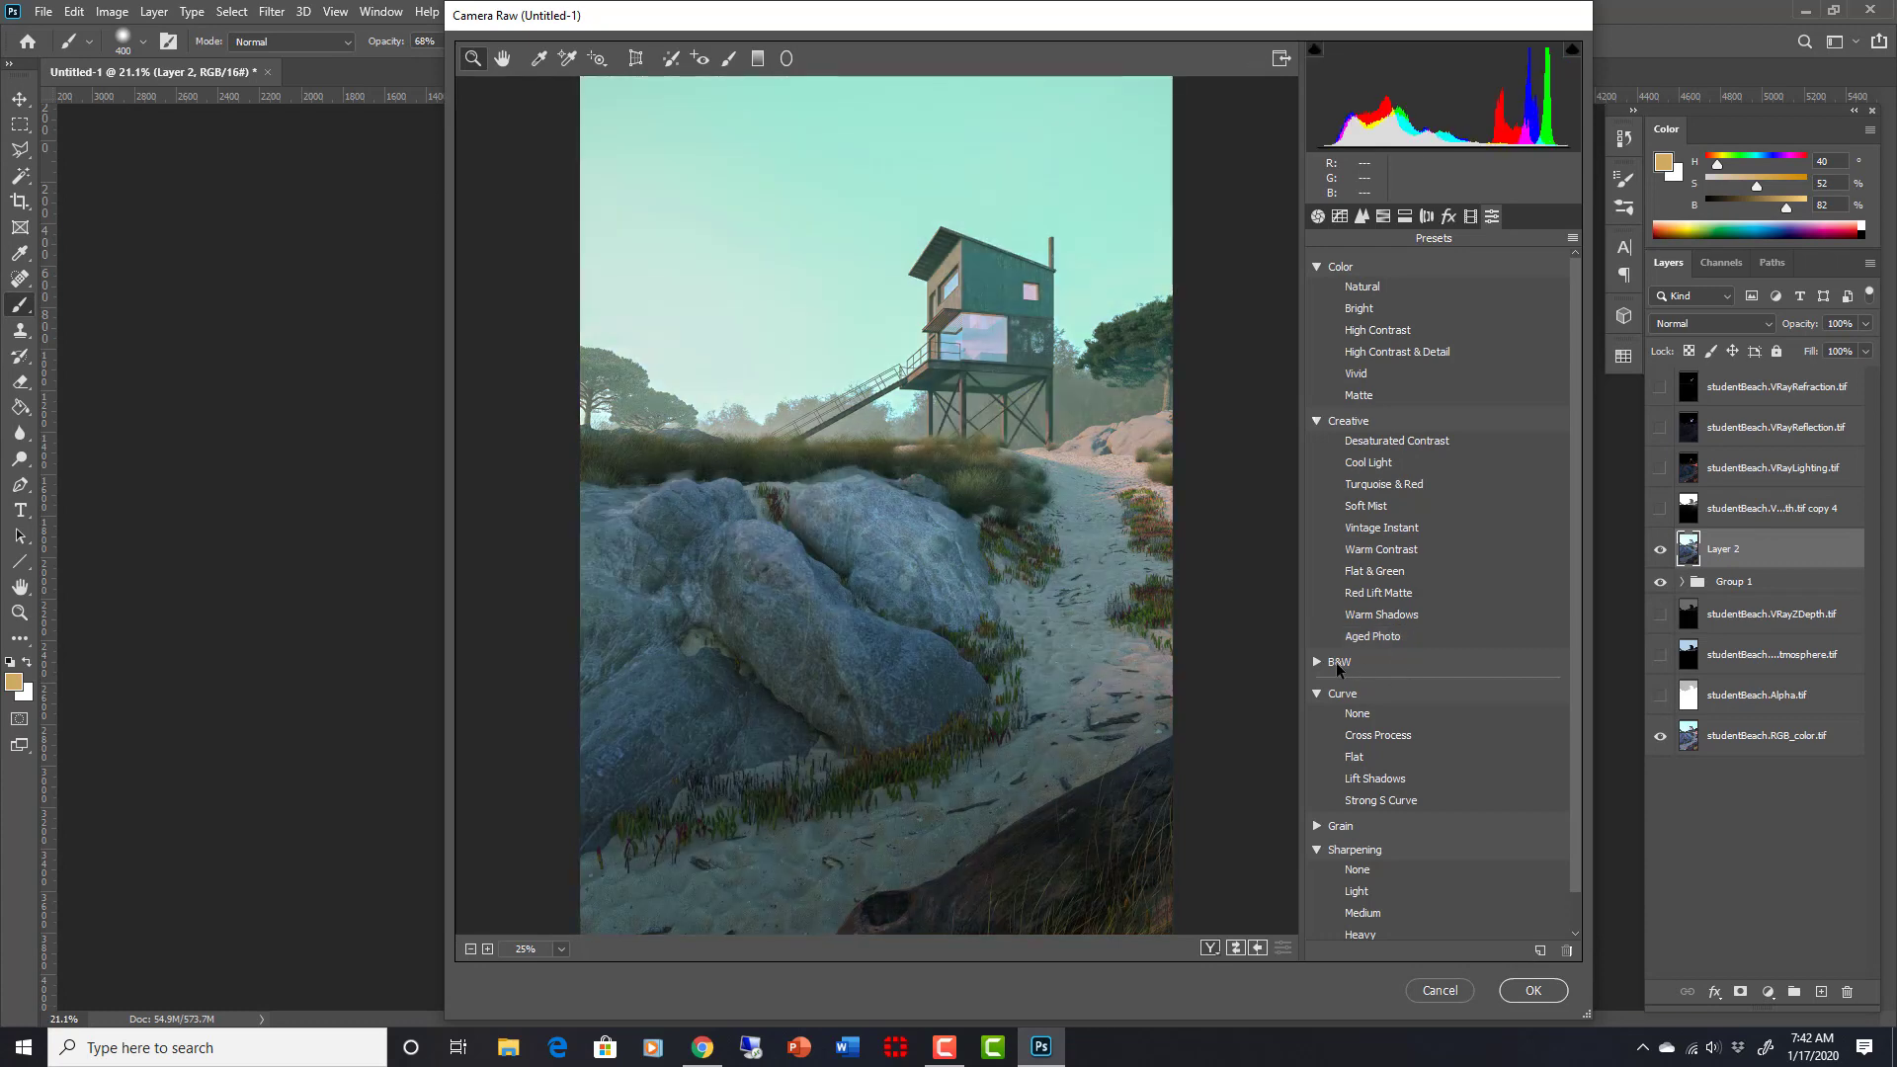
left_click(1334, 663)
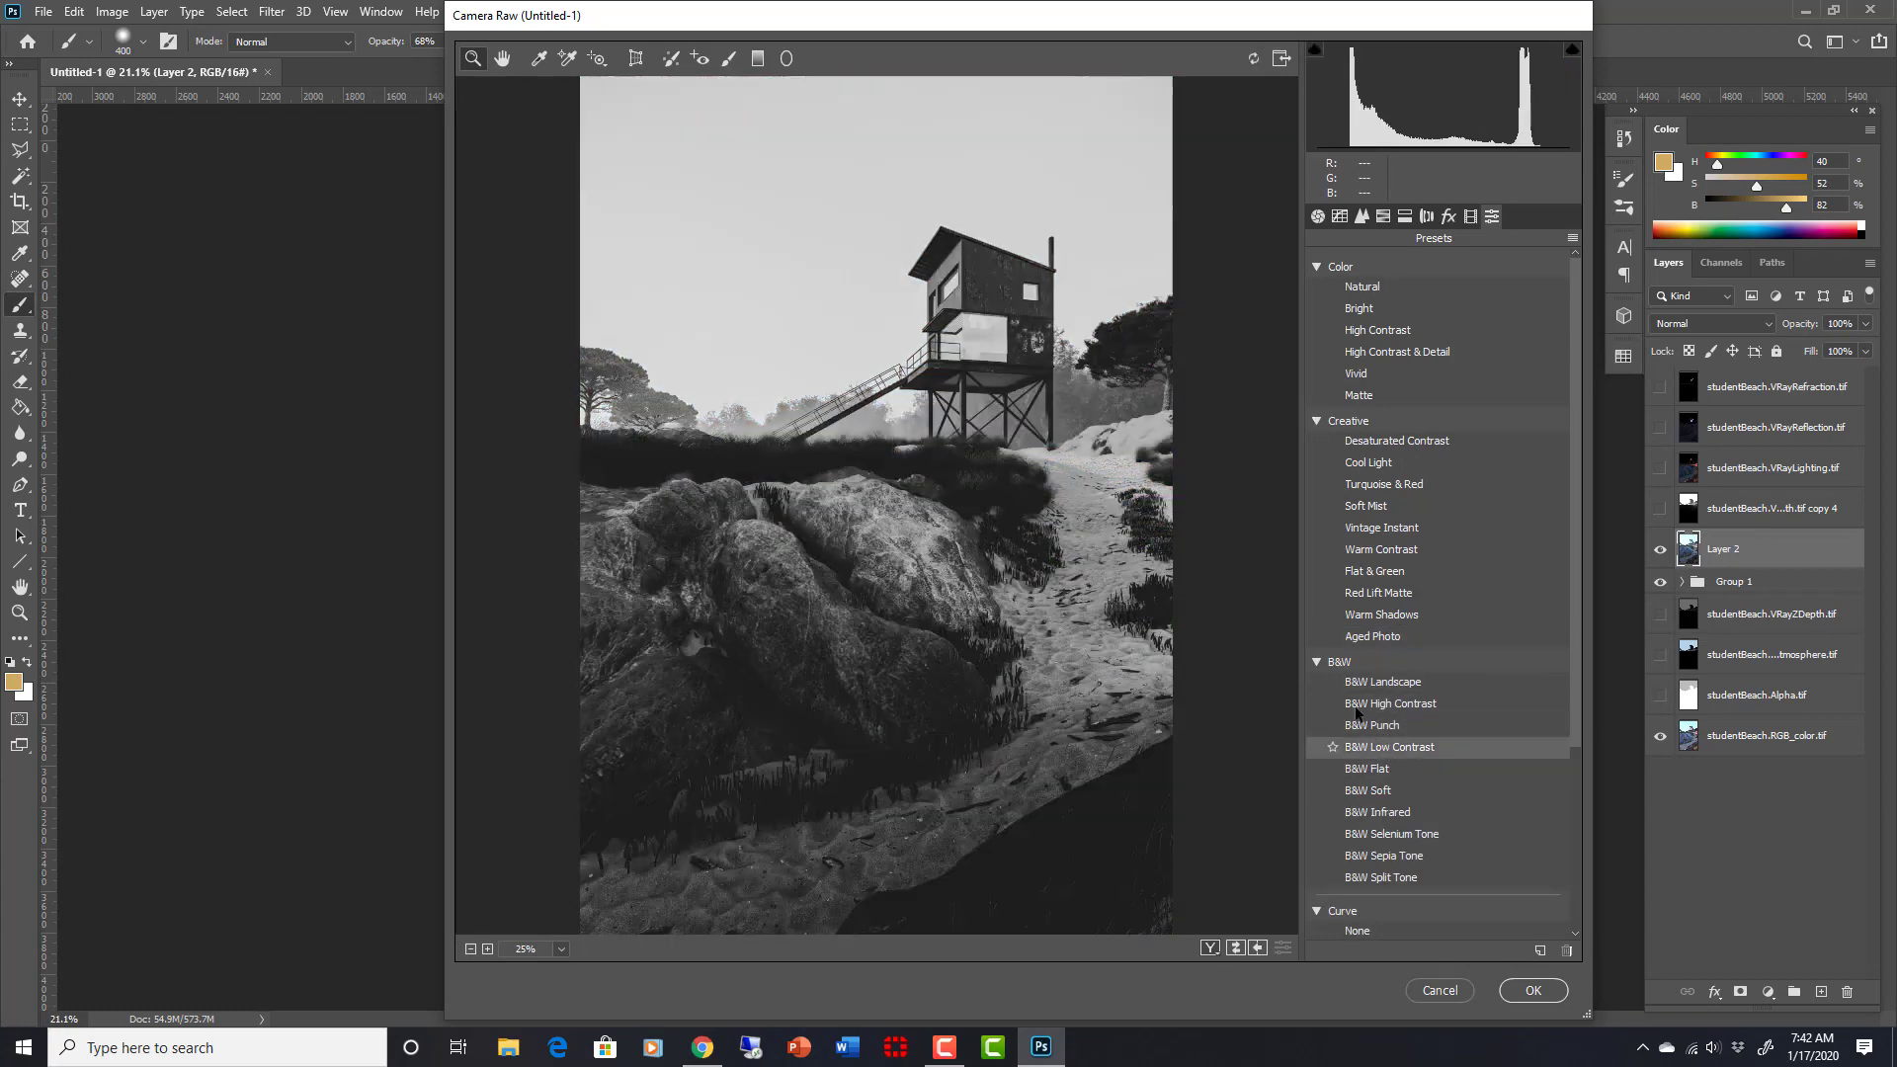
left_click(1319, 661)
mouse_move(1356, 715)
scroll(1362, 712, "down", 1)
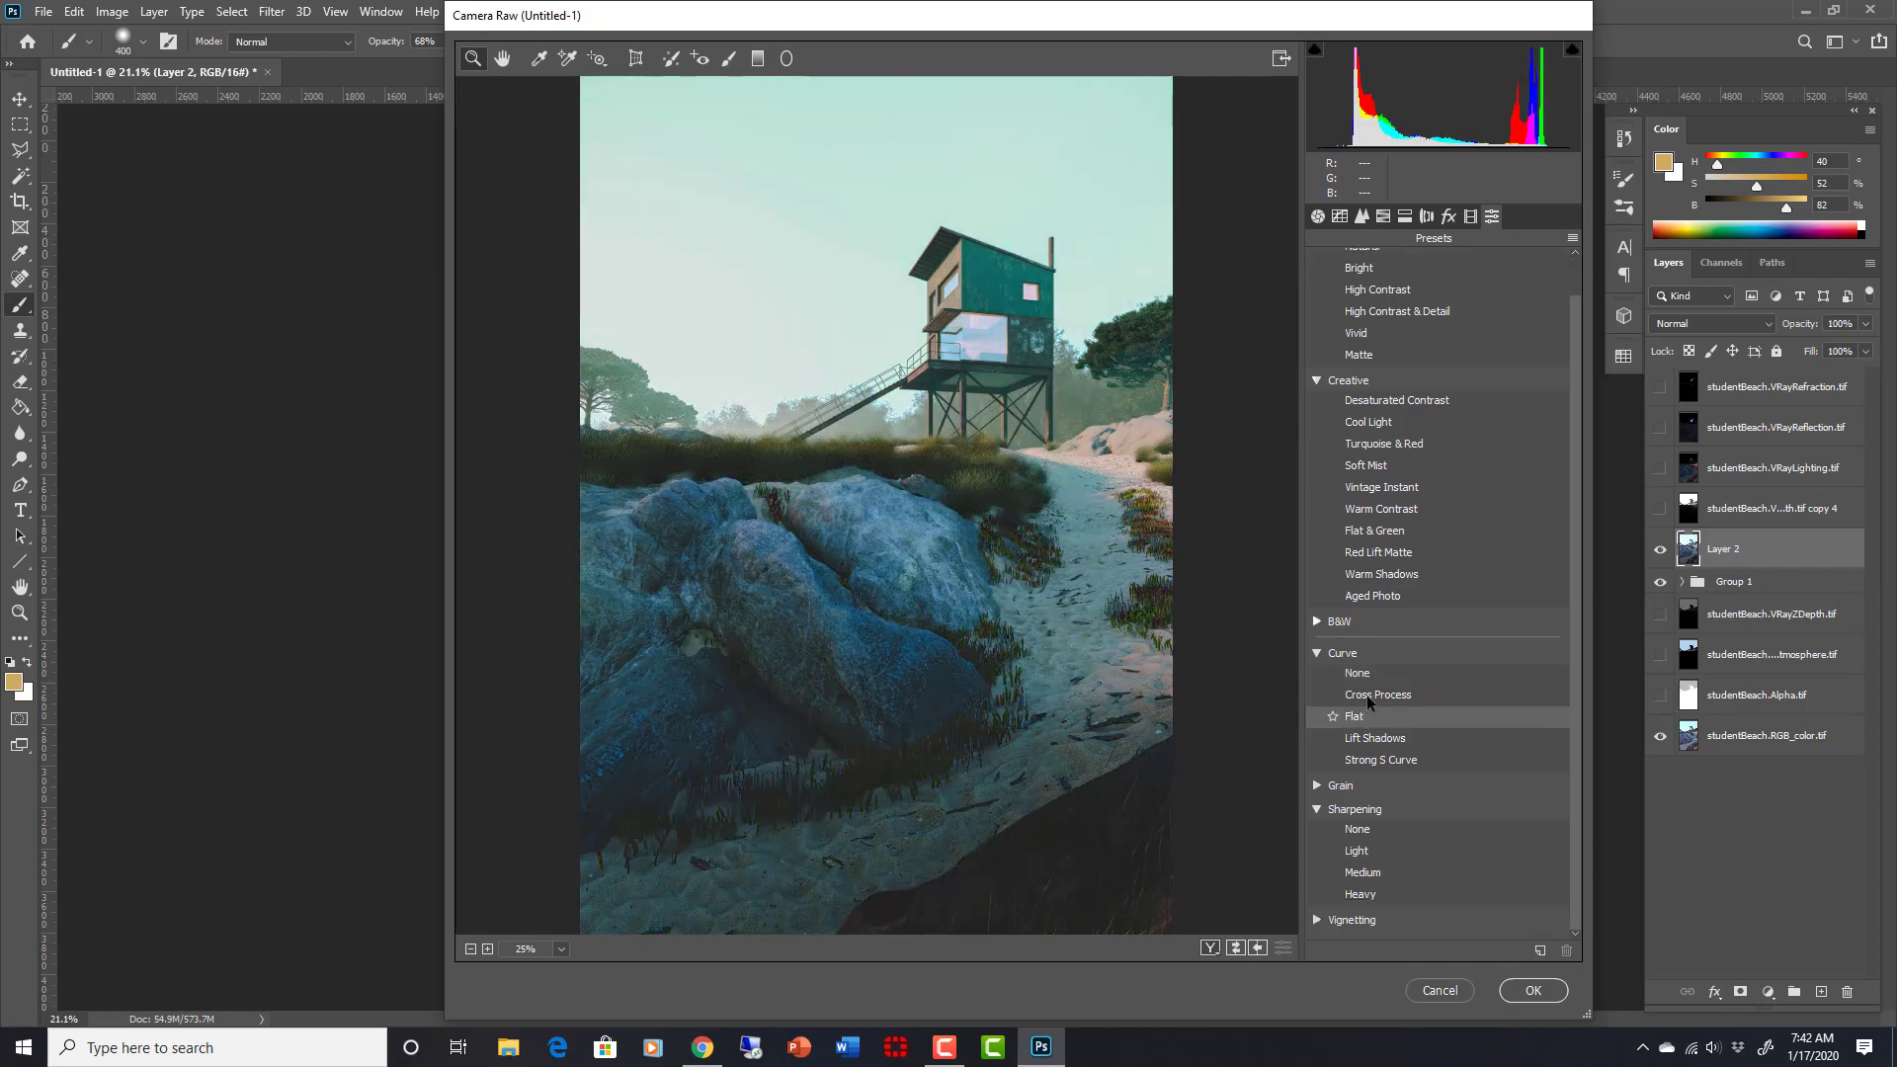
scroll(1404, 621, "up", 1)
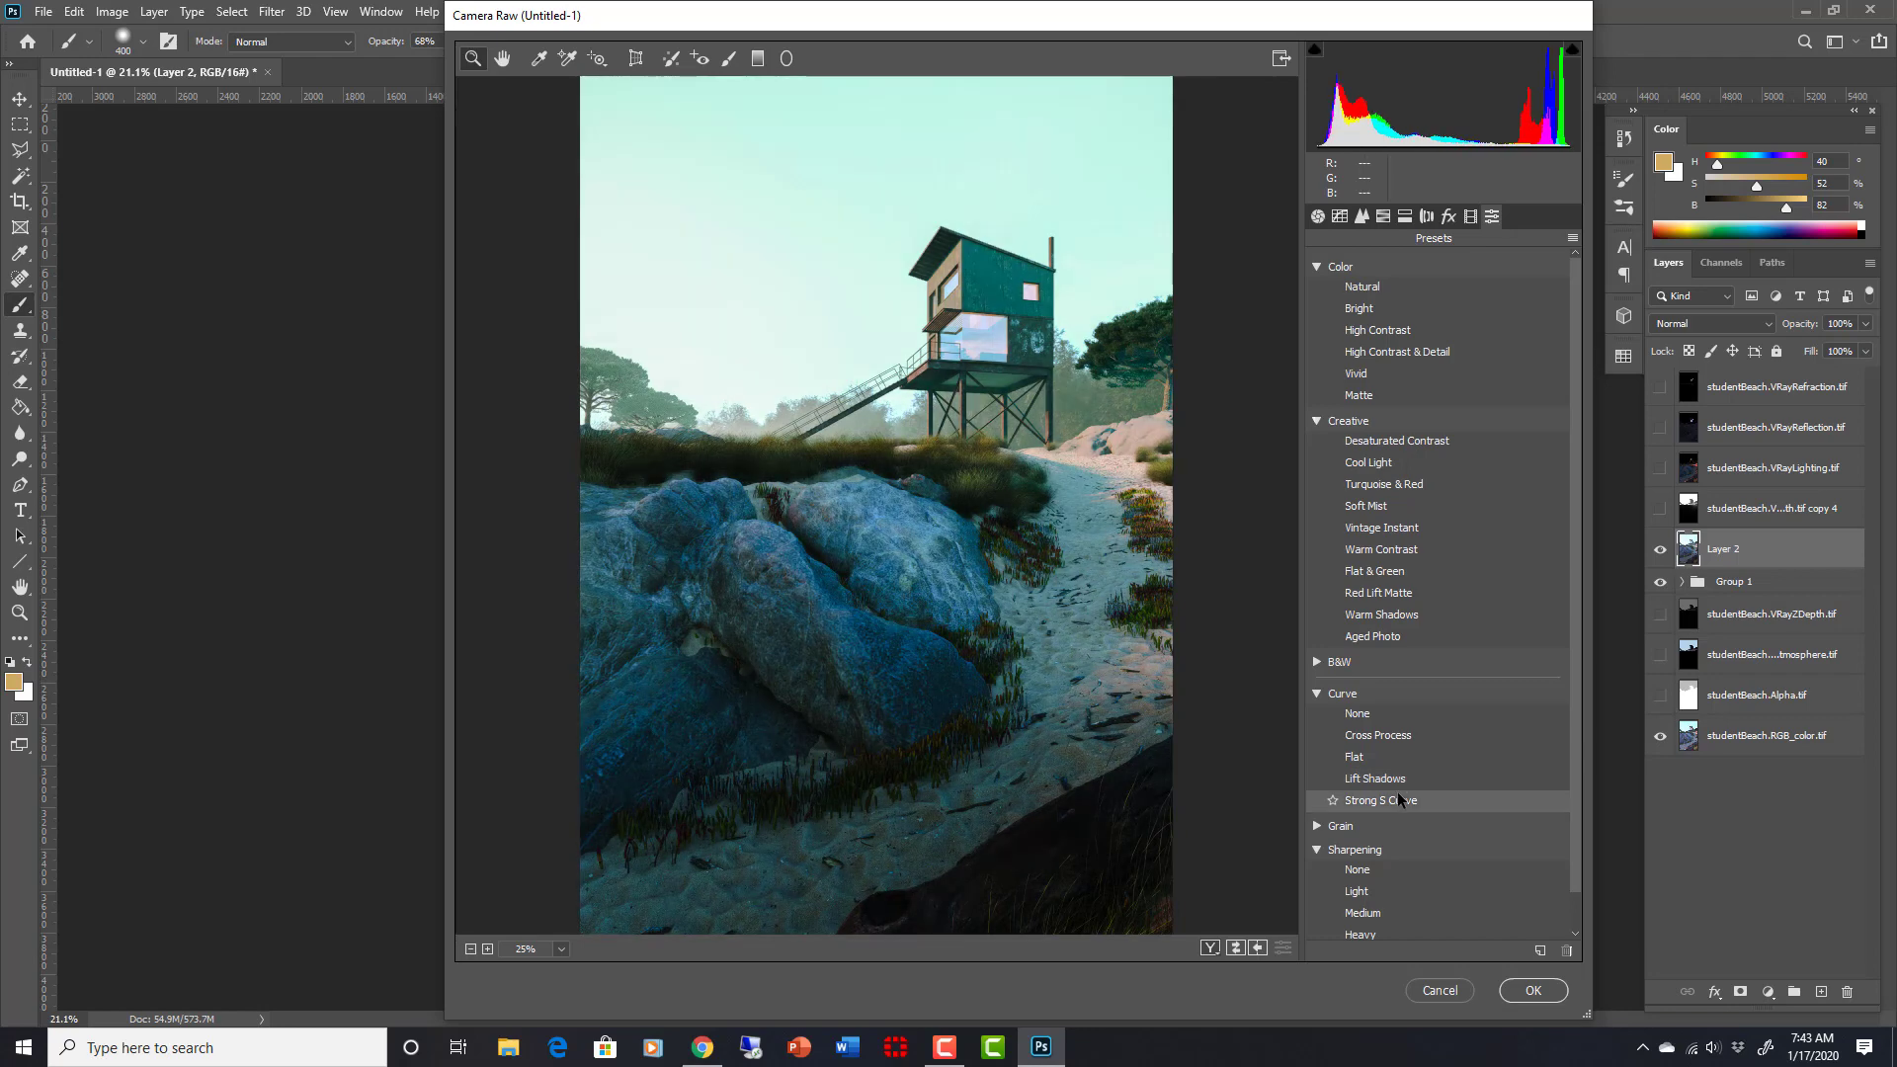
scroll(1409, 844, "down", 1)
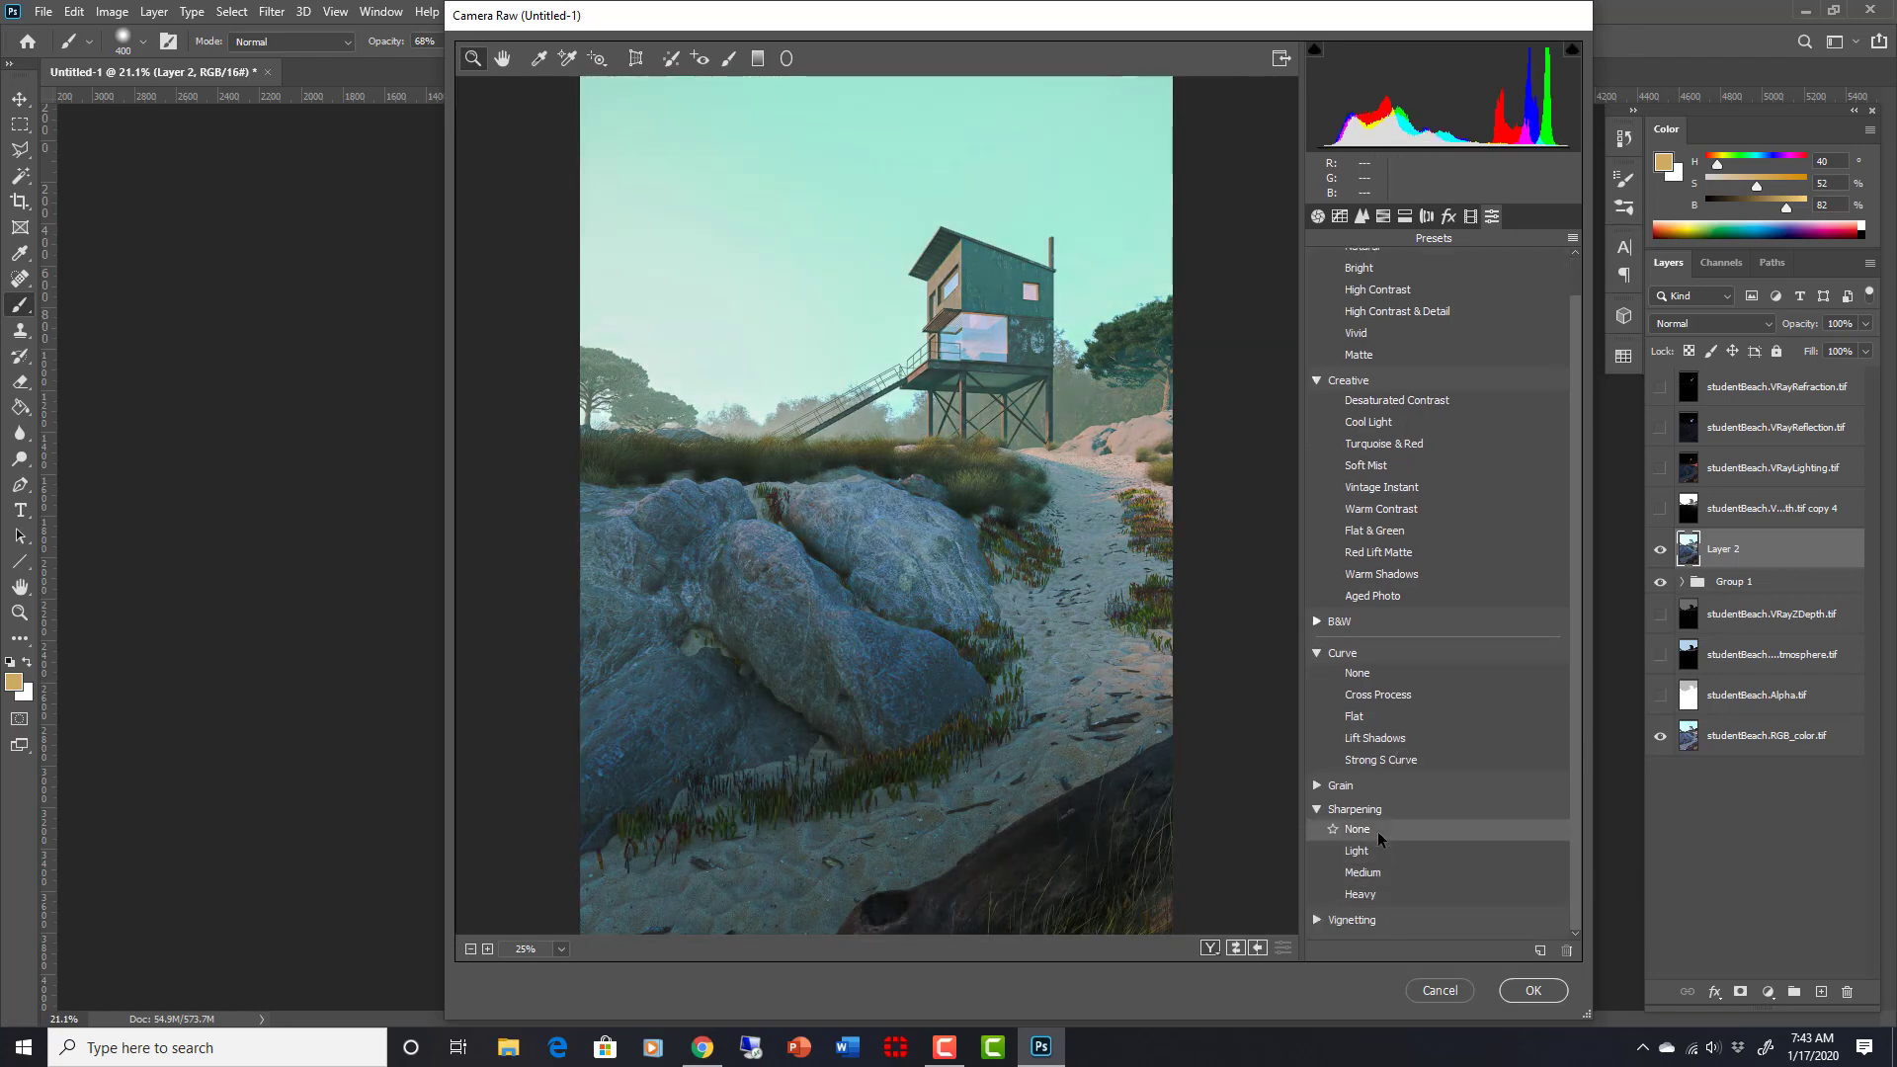
left_click(1317, 809)
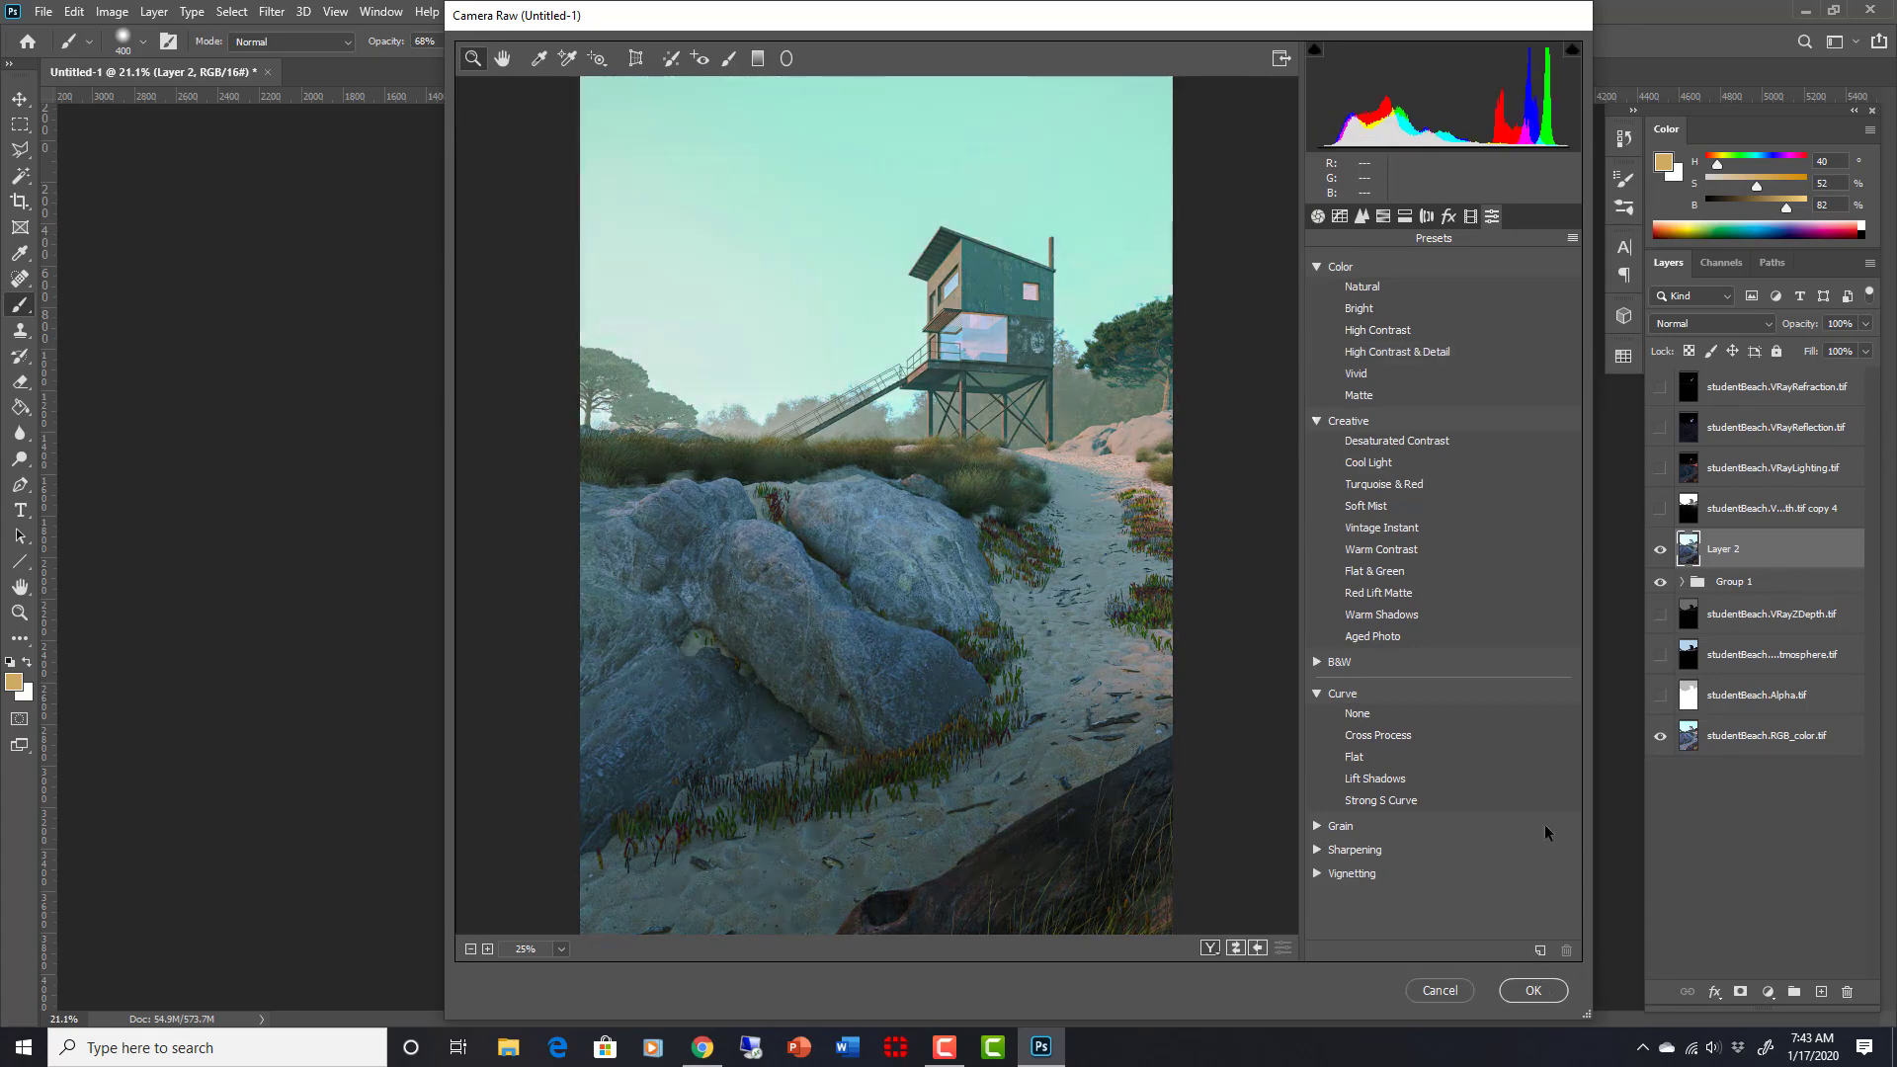
Step: Check the Presets flyout, then commit the Camera Raw grade to Layer 2
left_click(1572, 239)
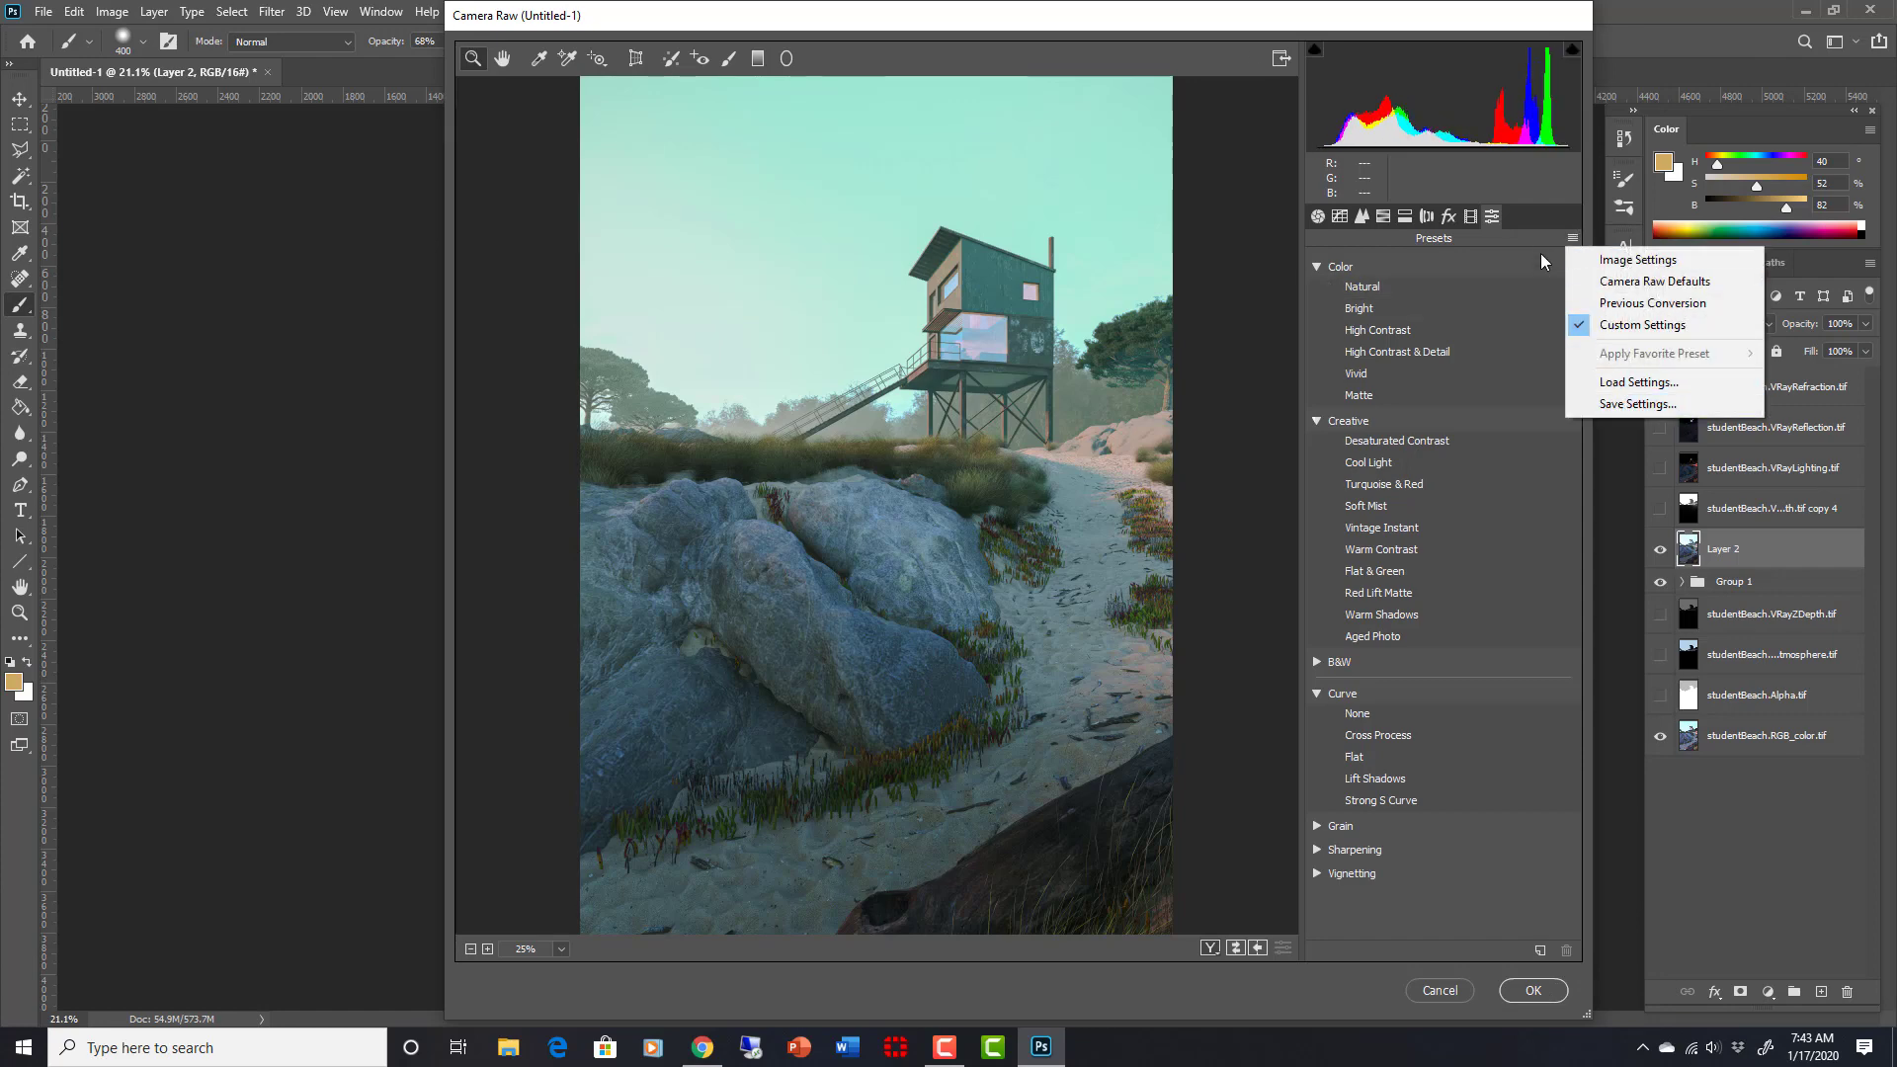
left_click(1539, 238)
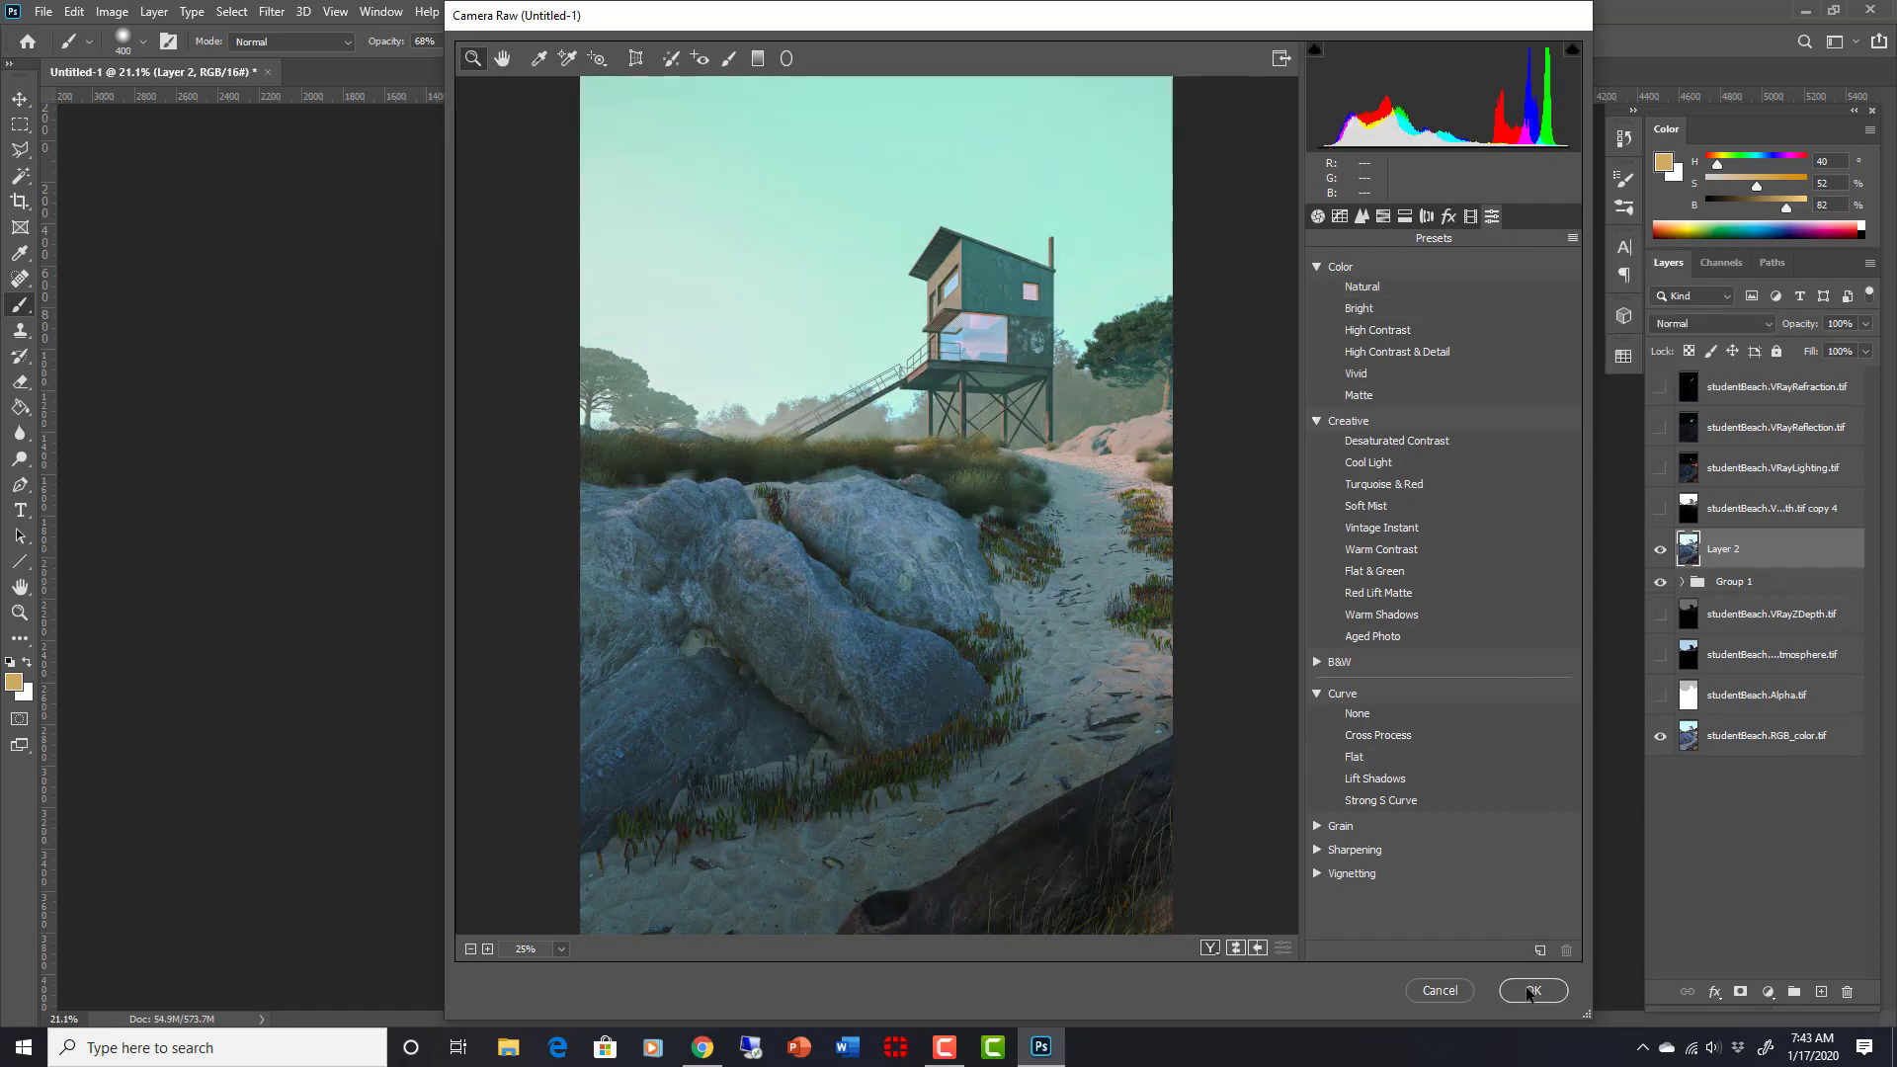
left_click(1533, 990)
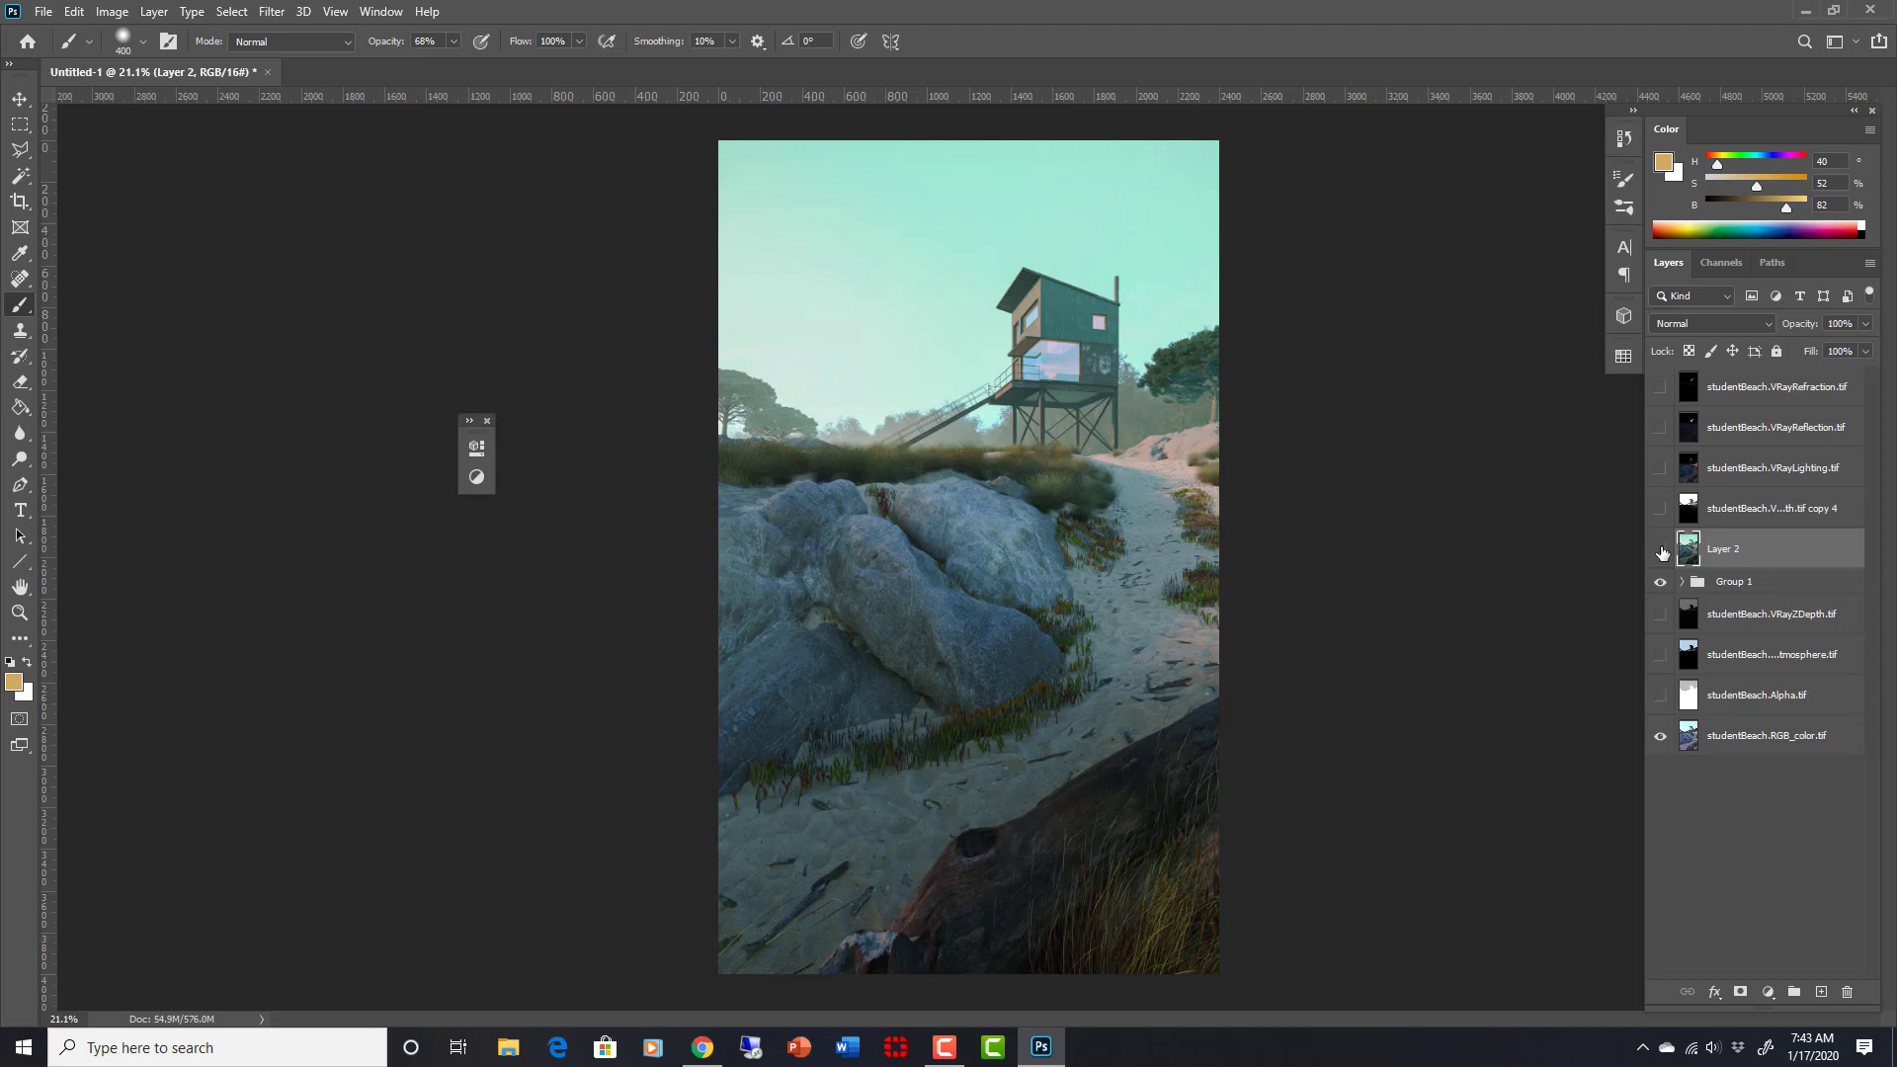
Step: Toggle Layer 2 on and off to compare graded and ungraded views, ending visible
left_click(1662, 550)
left_click(1662, 549)
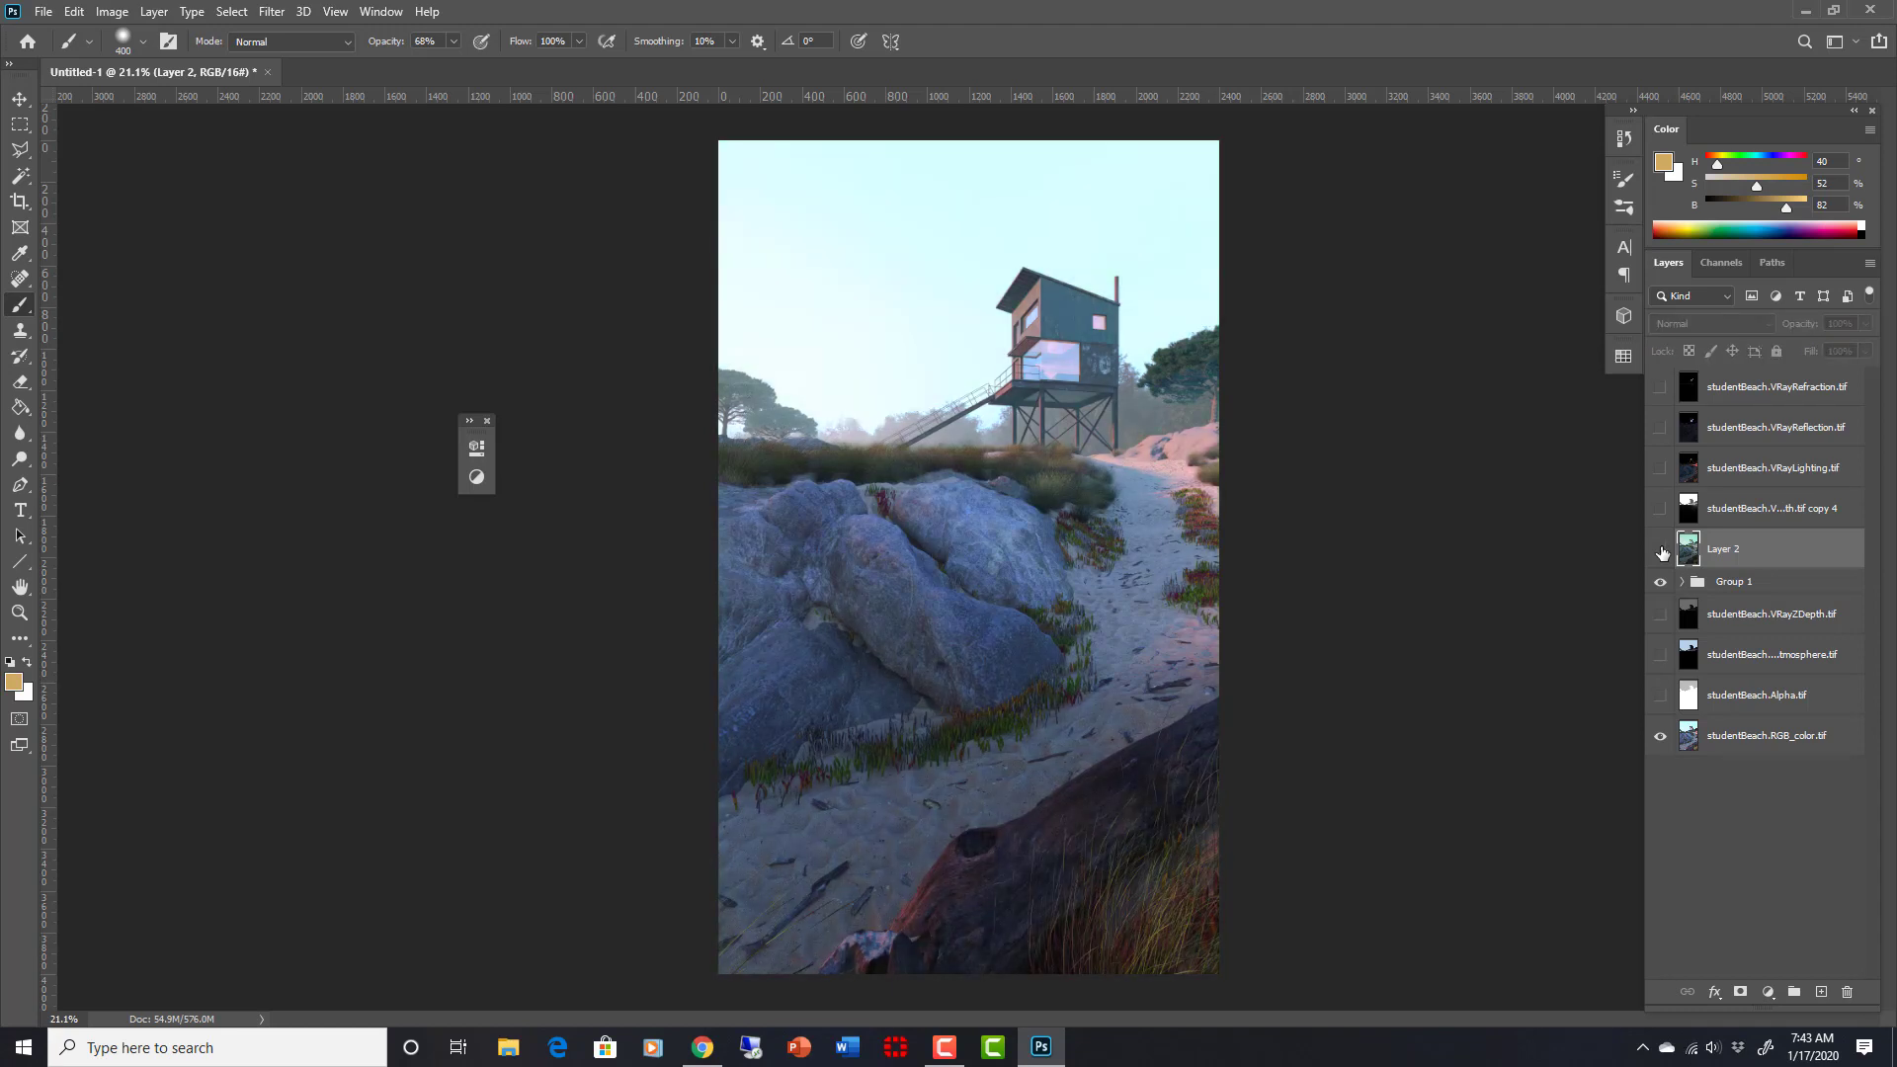
left_click(1662, 549)
left_click(1660, 550)
left_click(1661, 551)
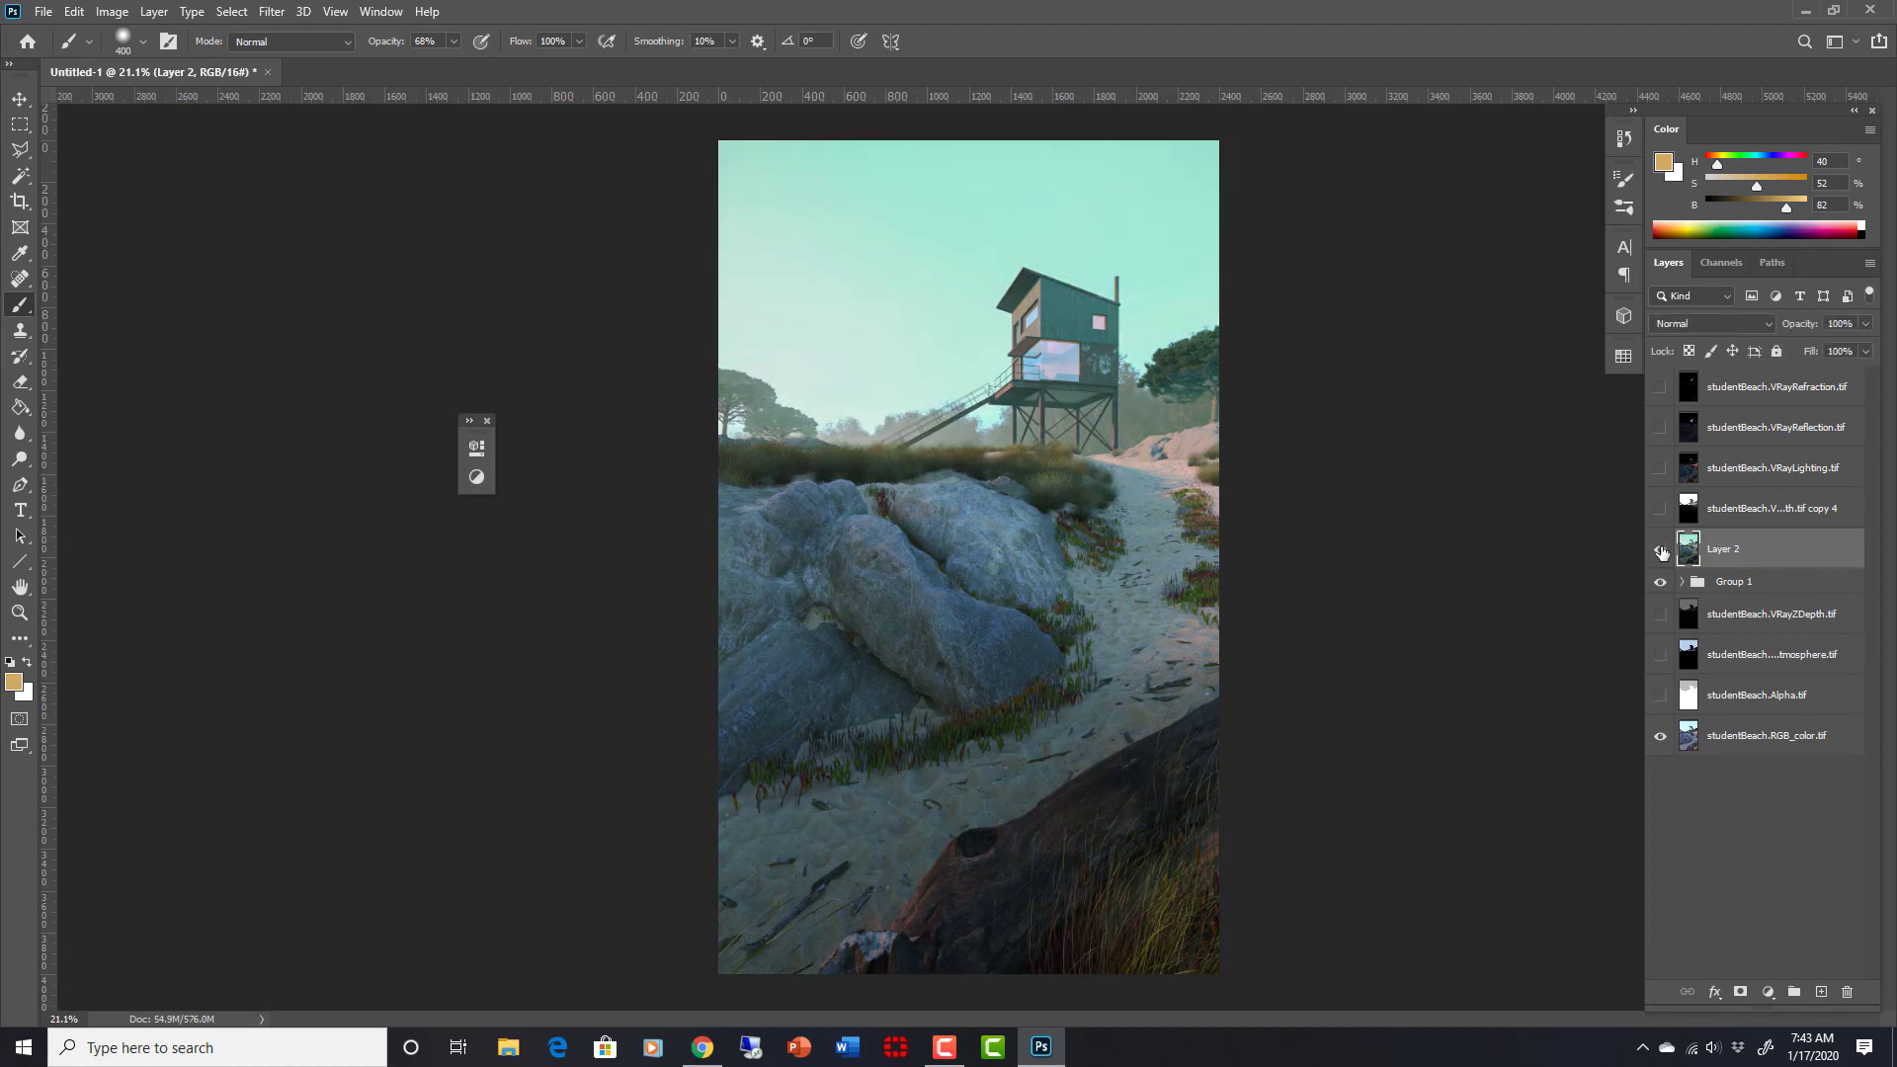
left_click(1661, 550)
left_click(1661, 549)
left_click(1662, 549)
Step: Stamp visible layers into new Layer 3 and open the Camera Raw Filter
key("ctrl+alt+shift+e")
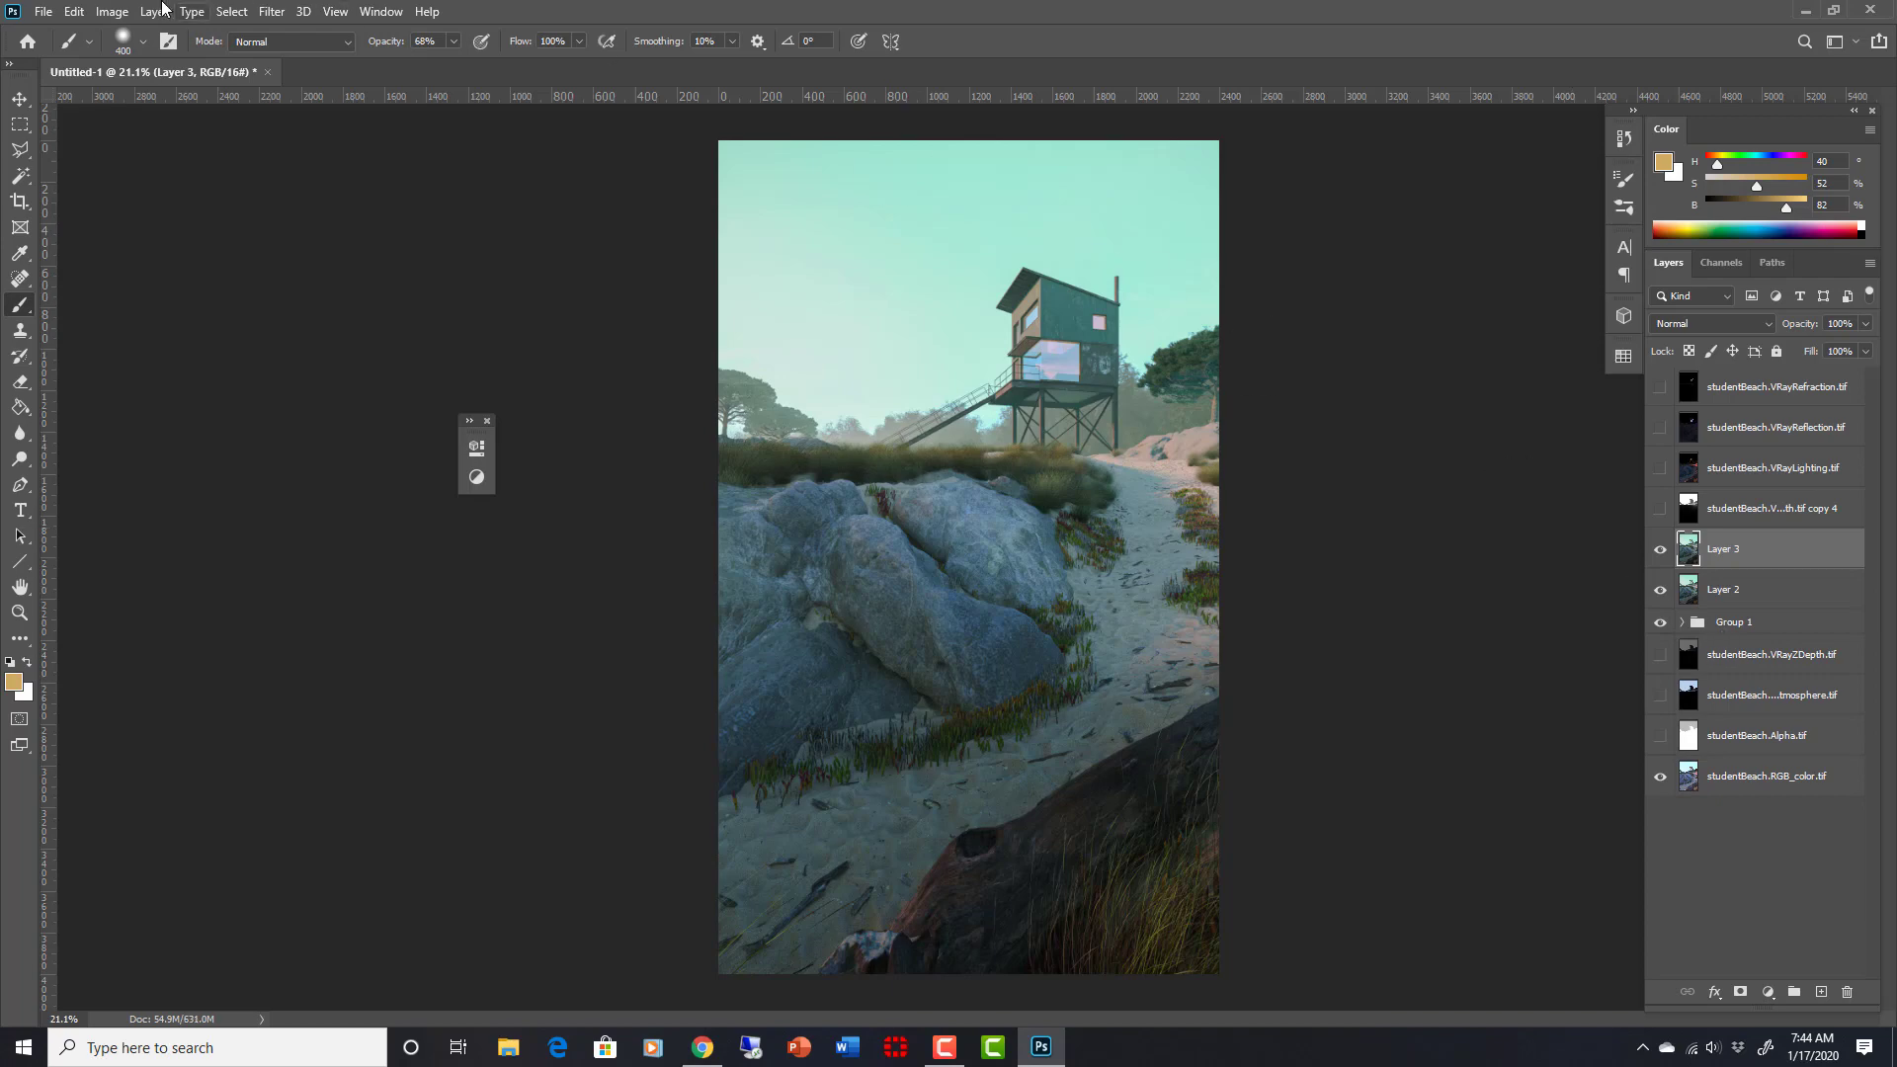
left_click(272, 12)
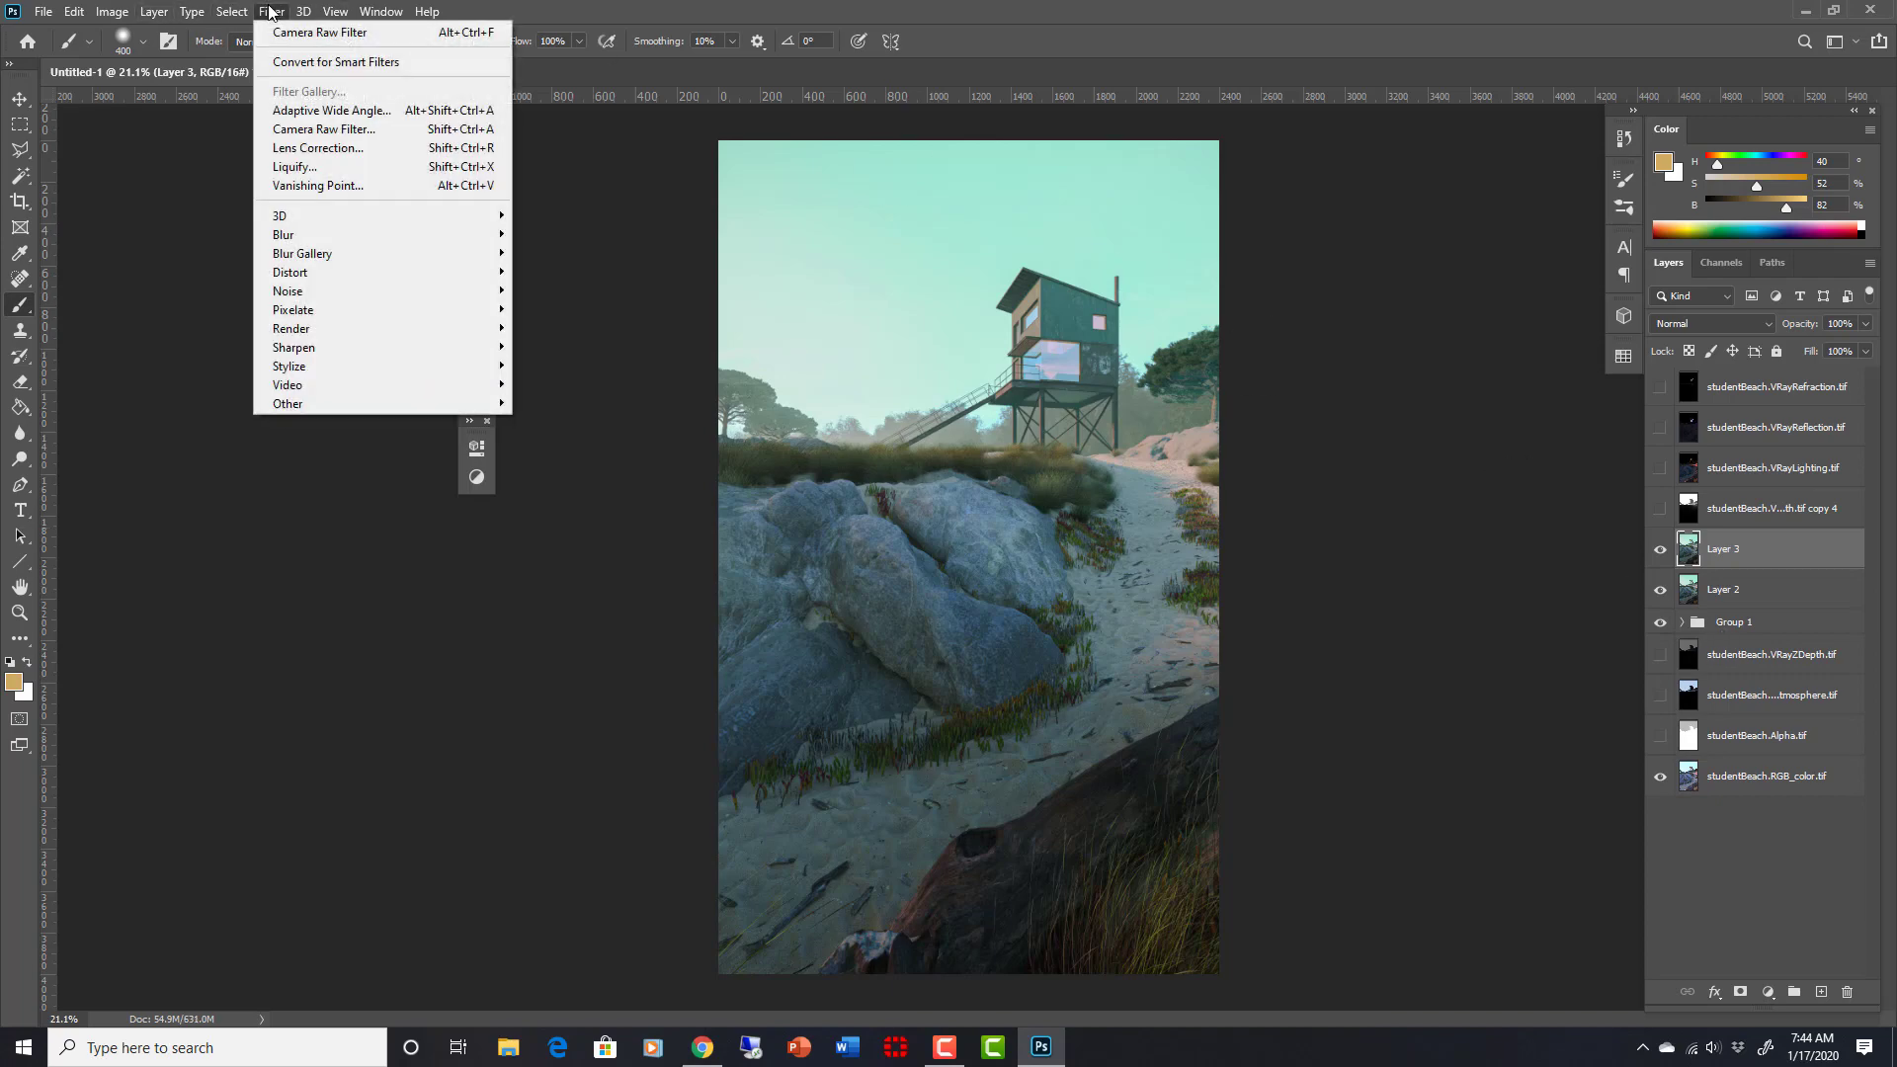
left_click(324, 128)
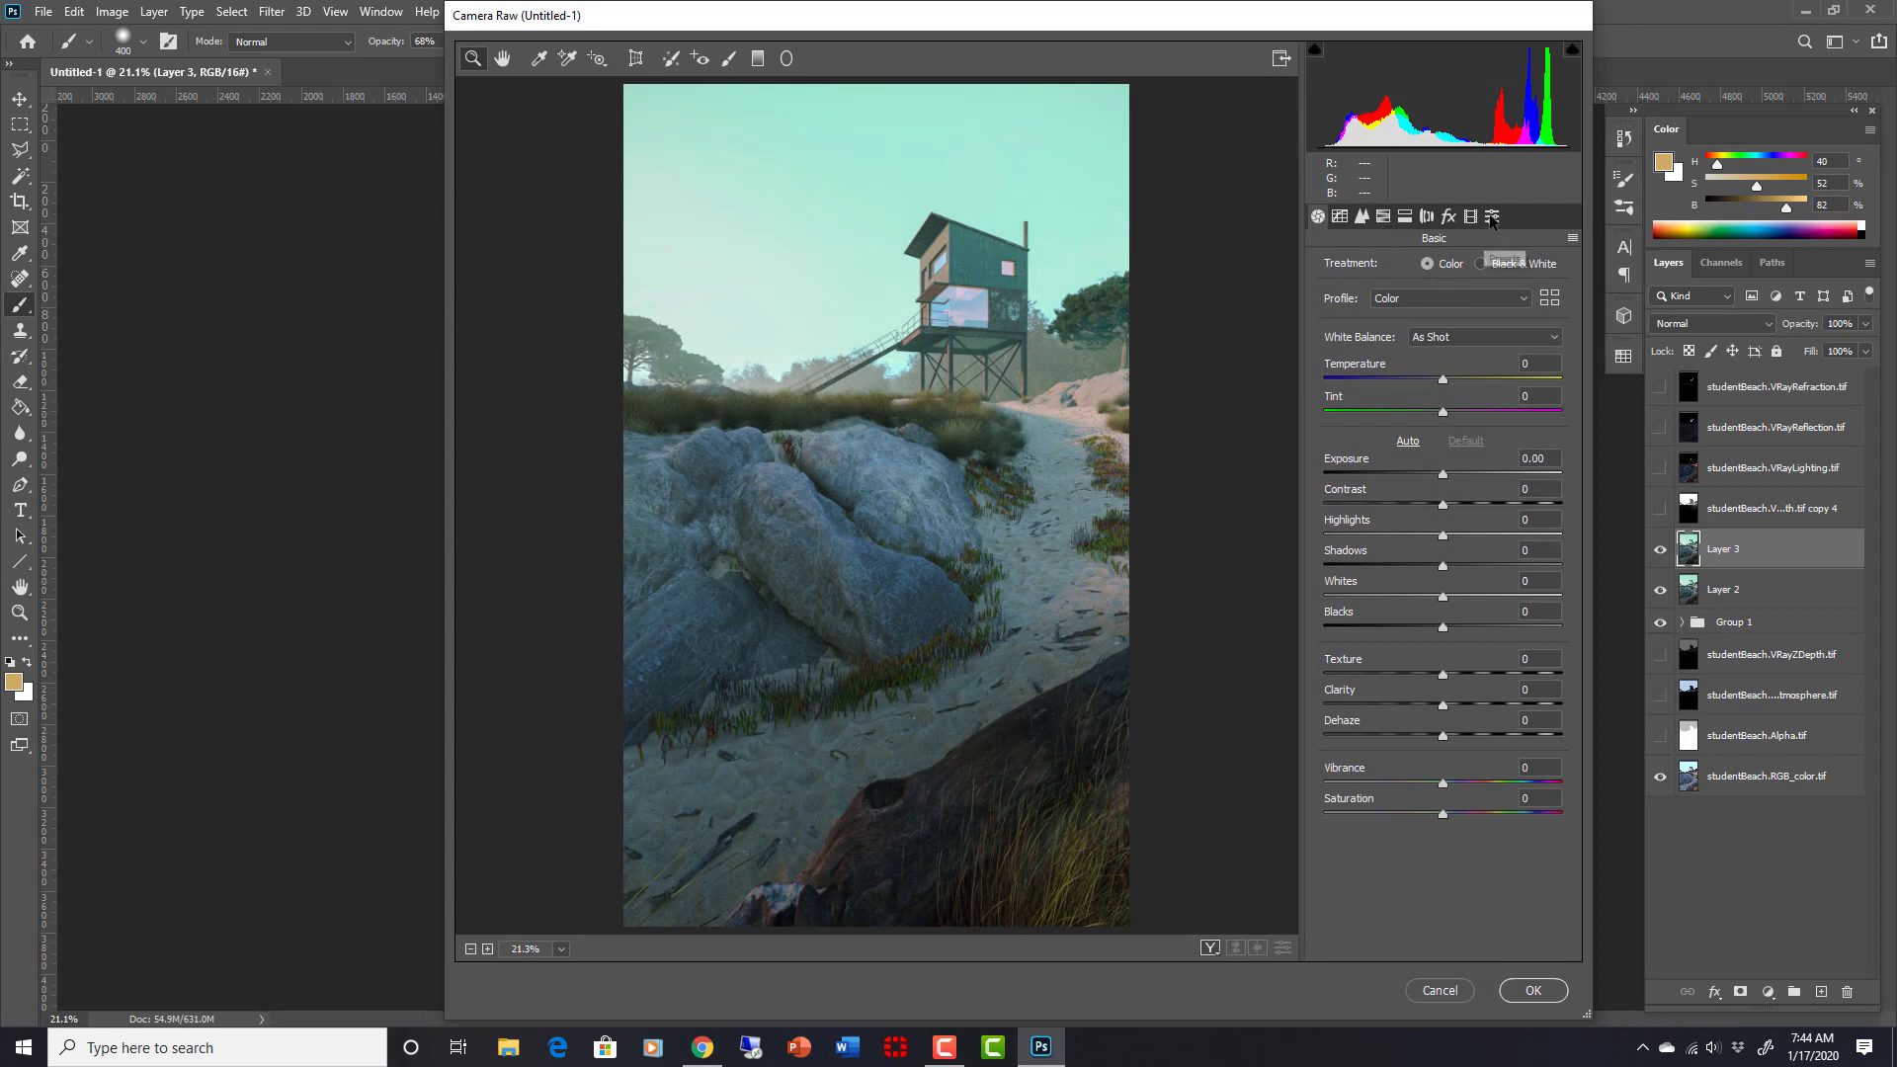
Step: Apply the Matte look plus the Lift Shadows curve preset and commit the grade
left_click(1492, 216)
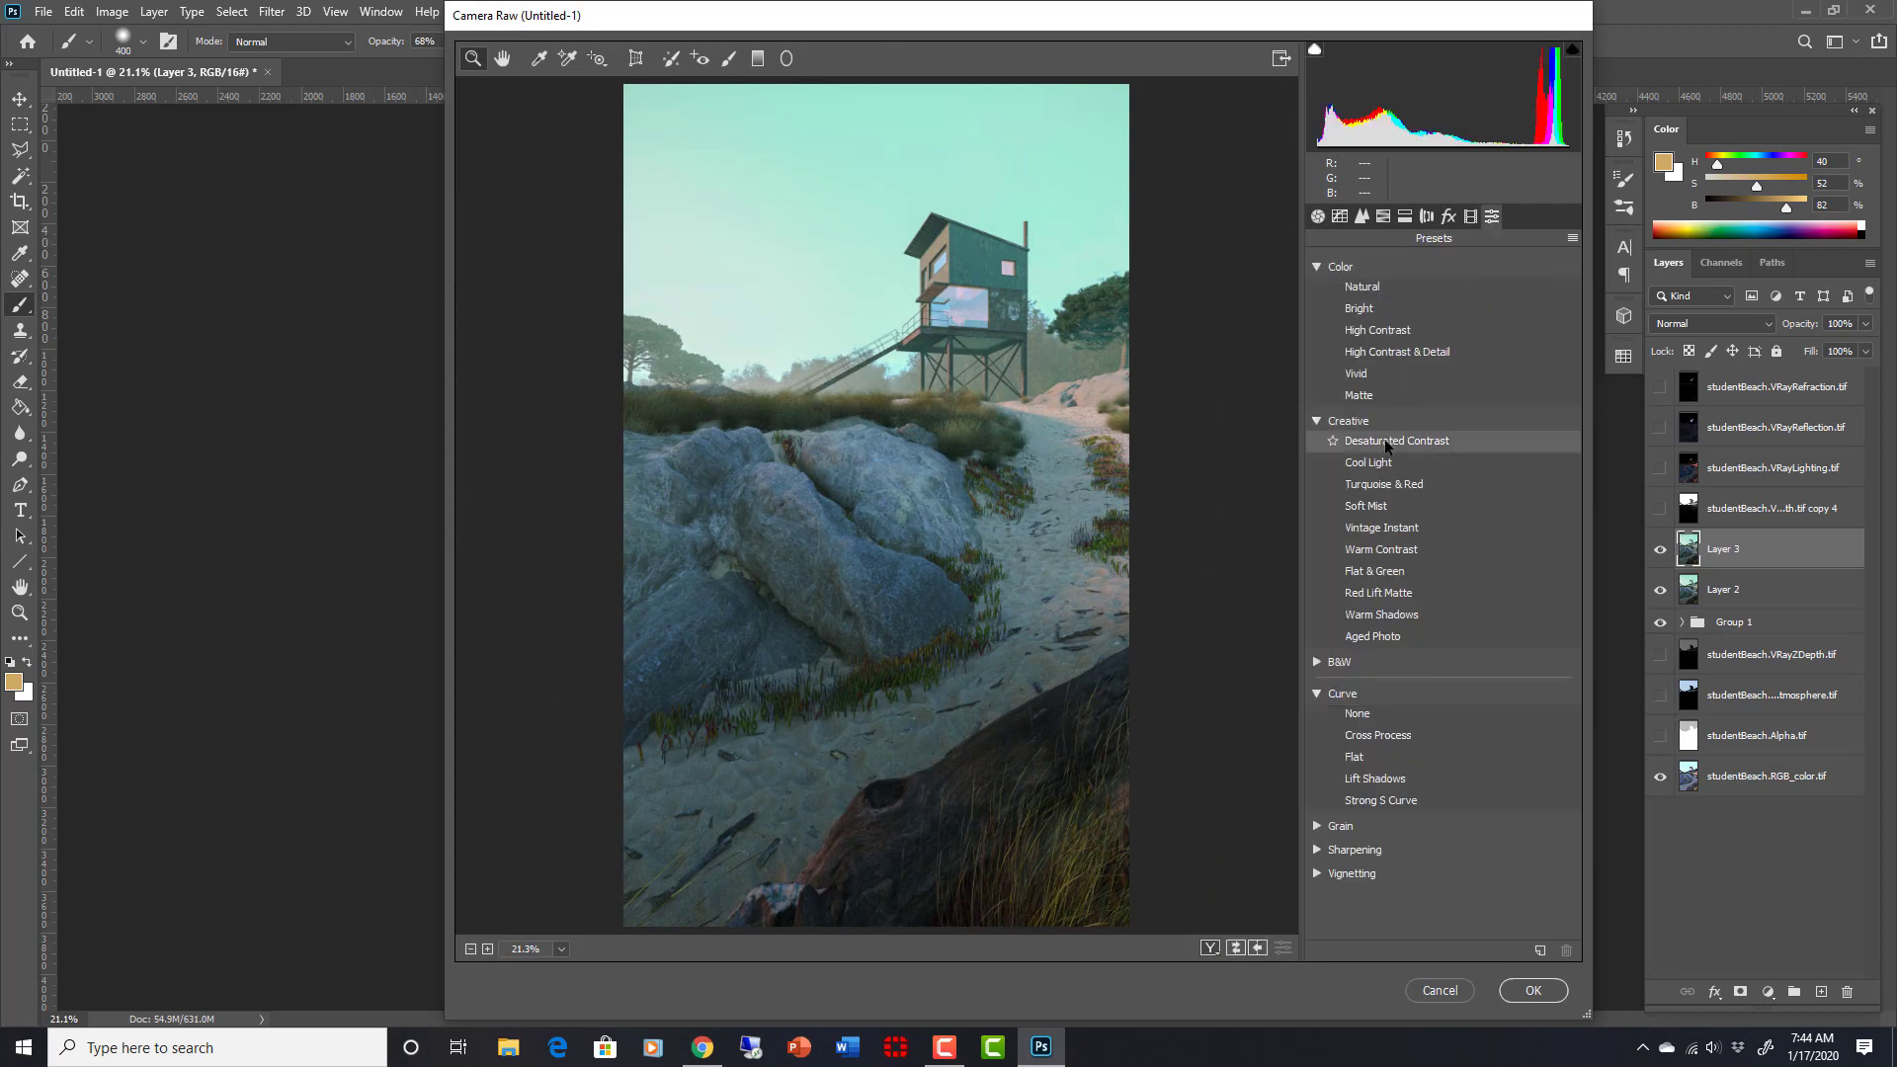
left_click(1394, 439)
left_click(1359, 394)
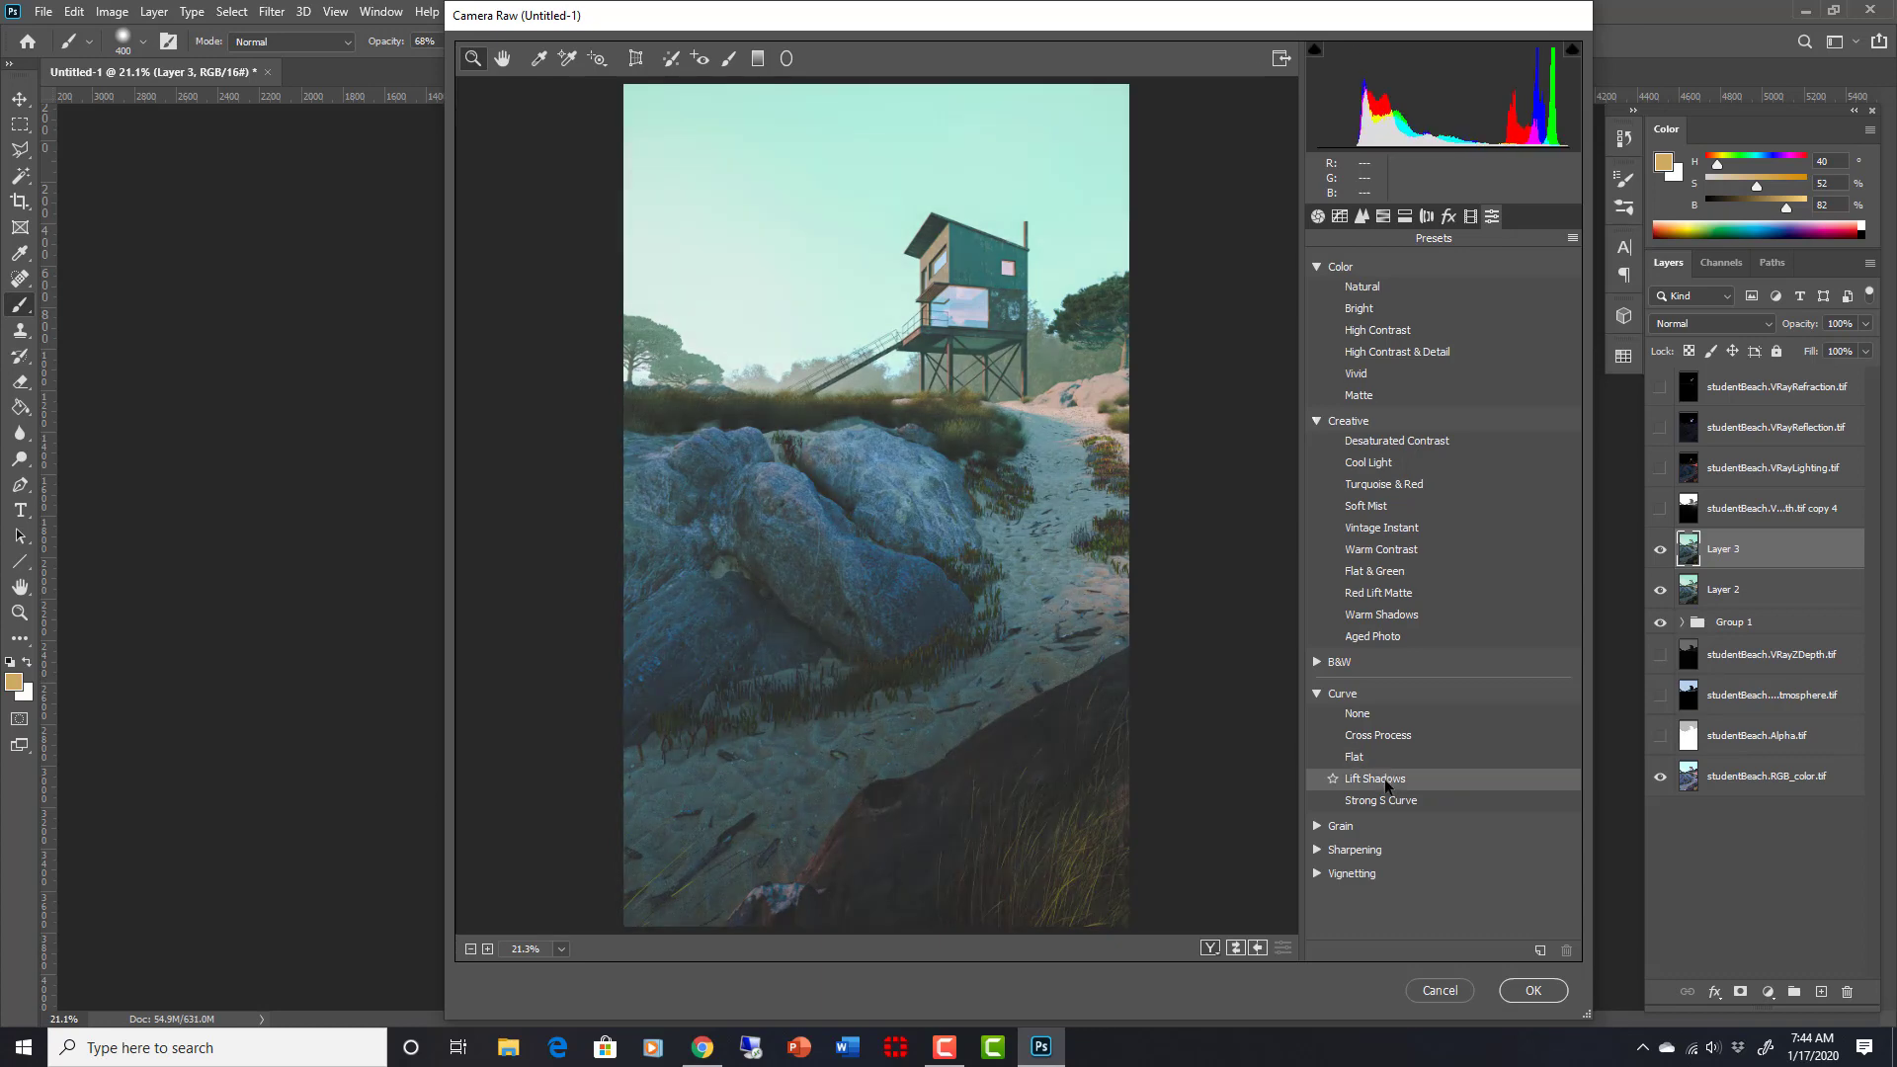
left_click(1384, 778)
left_click(1535, 990)
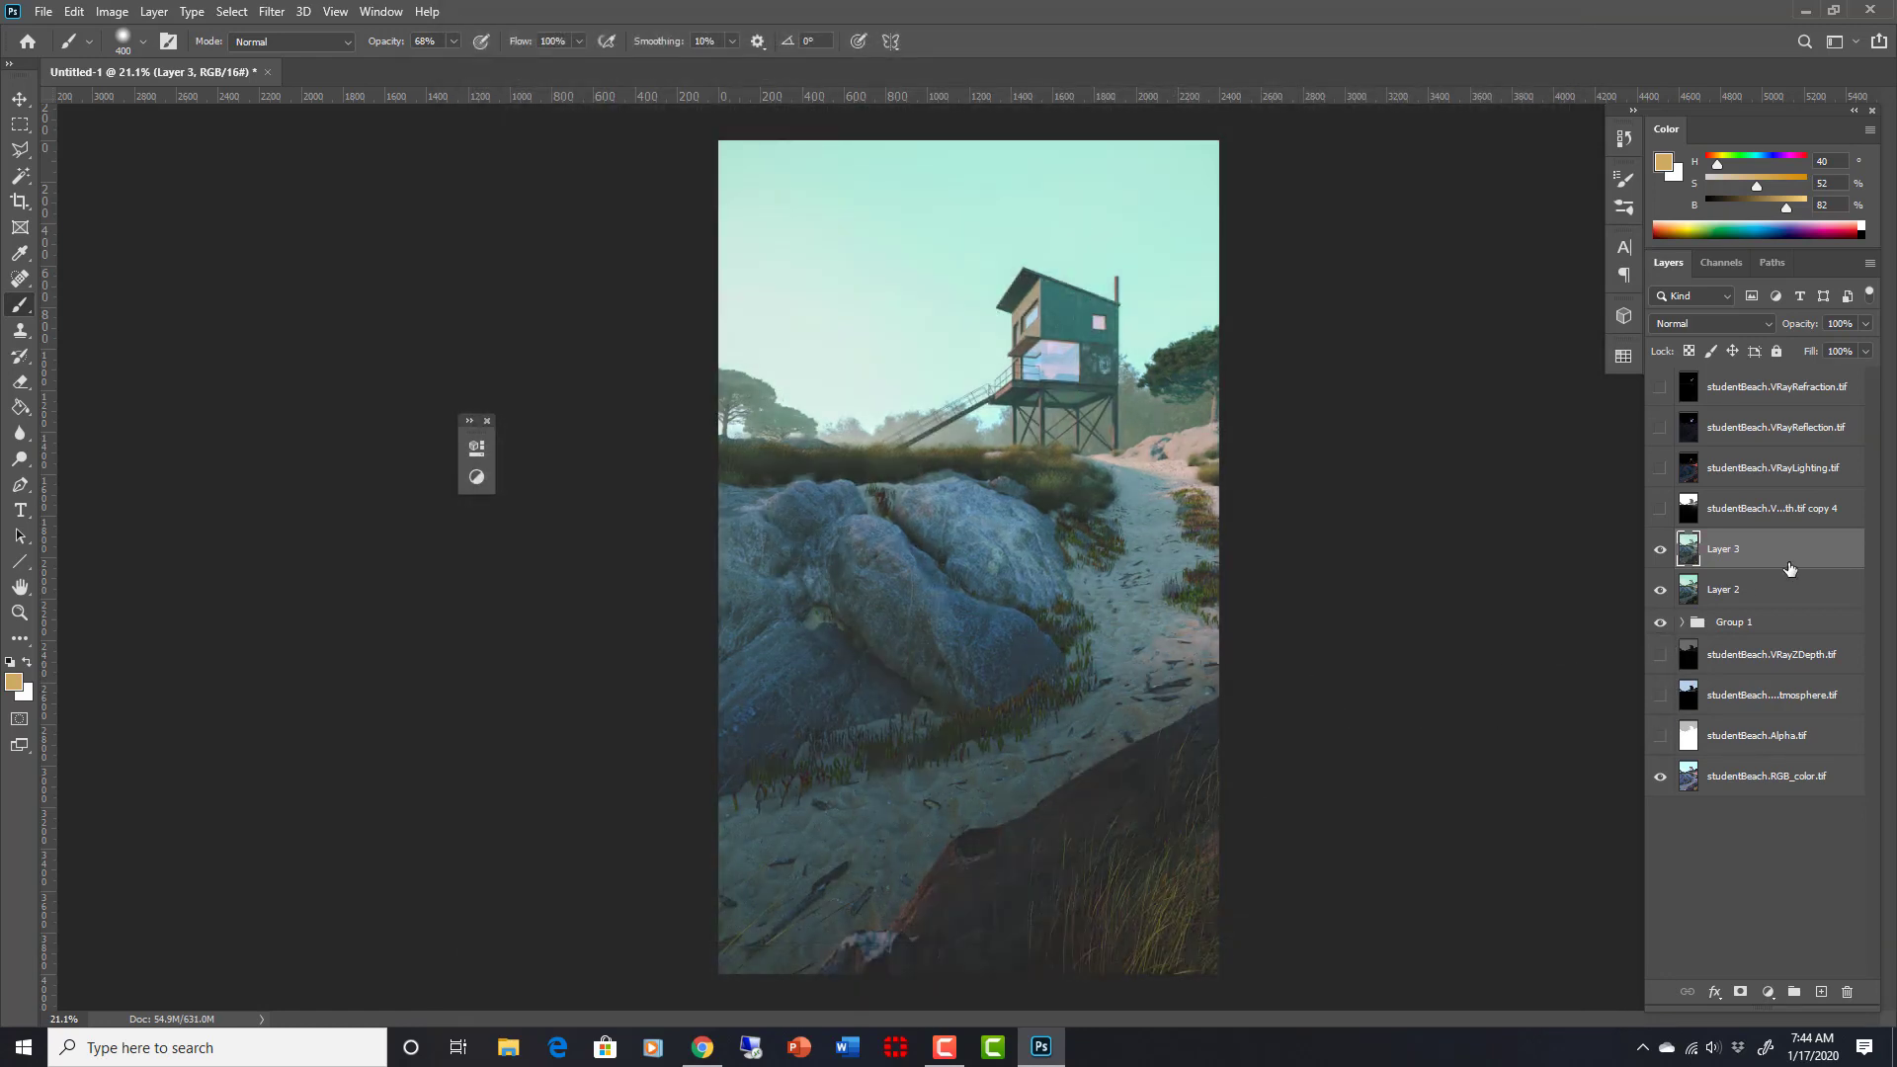
Step: Compare layer visibility, then lower Layer 3's opacity to 59%
left_click(1662, 550)
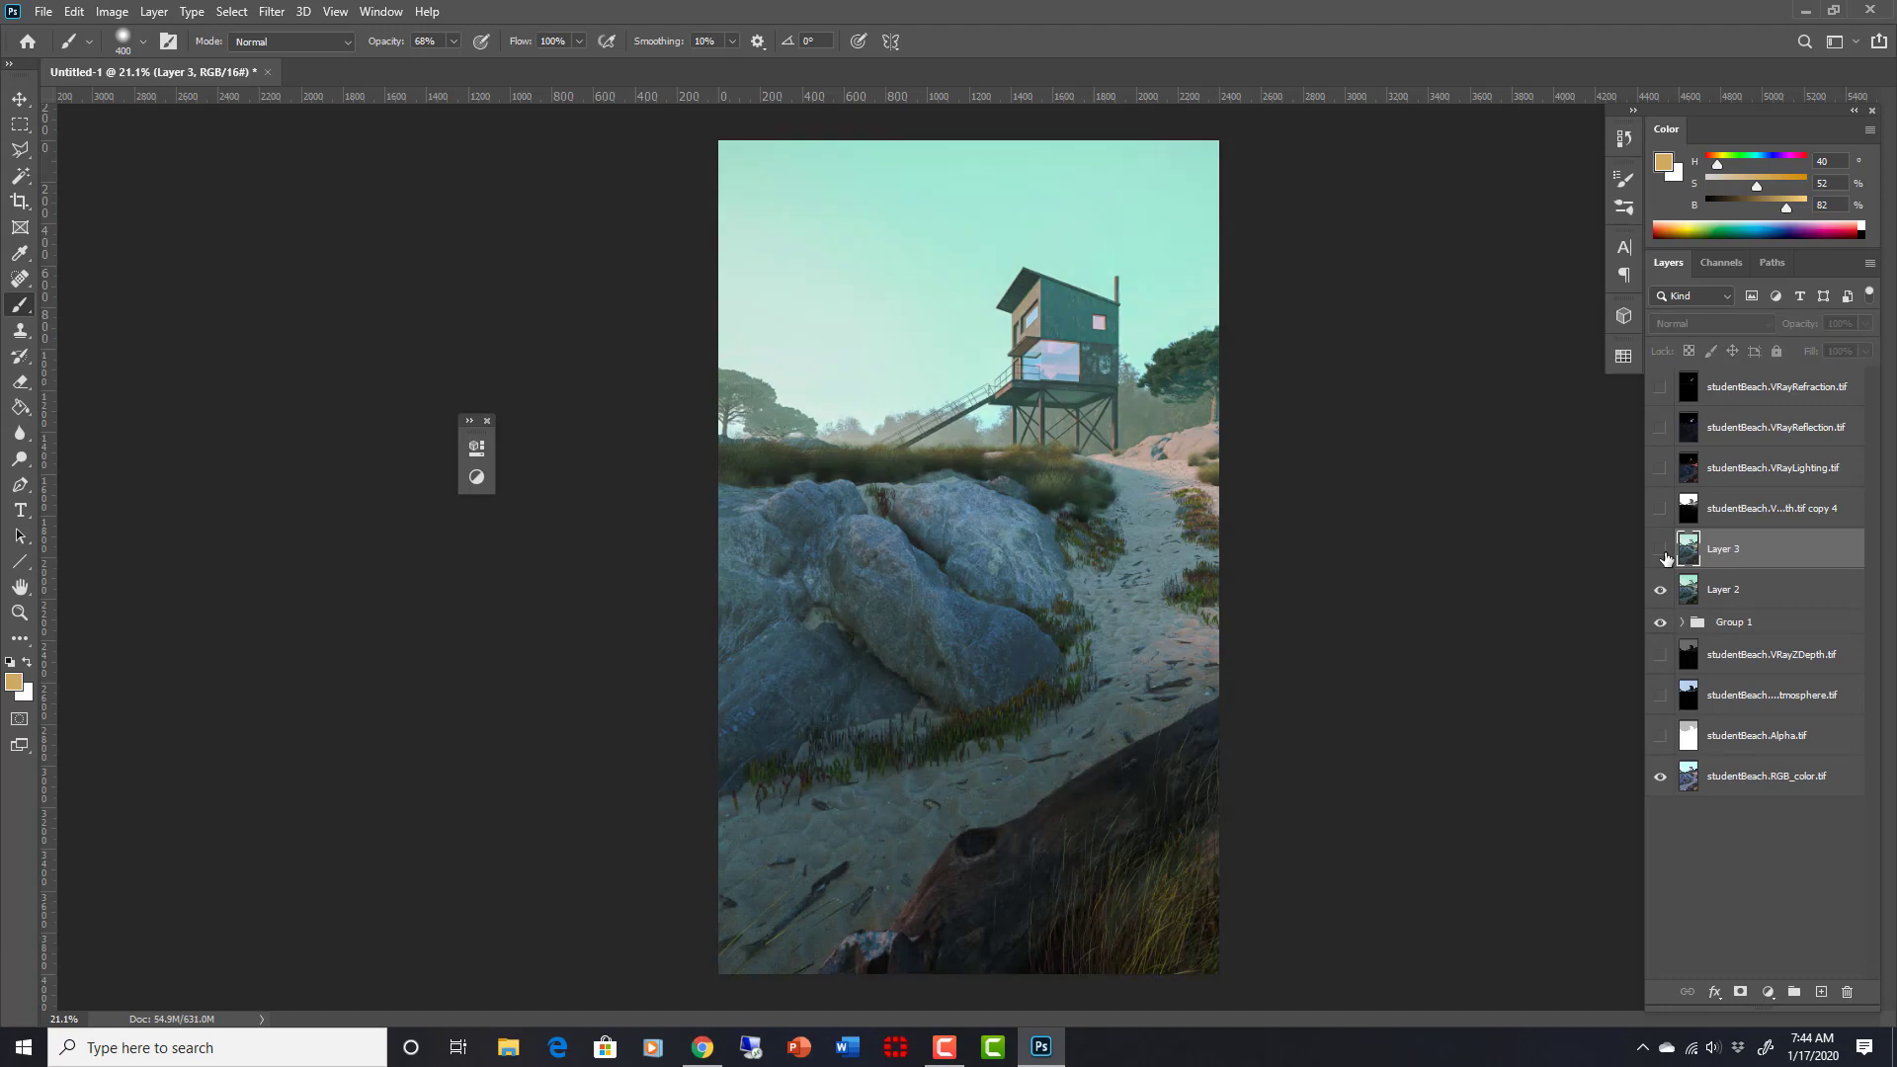
left_click(1662, 549)
left_click(1660, 776)
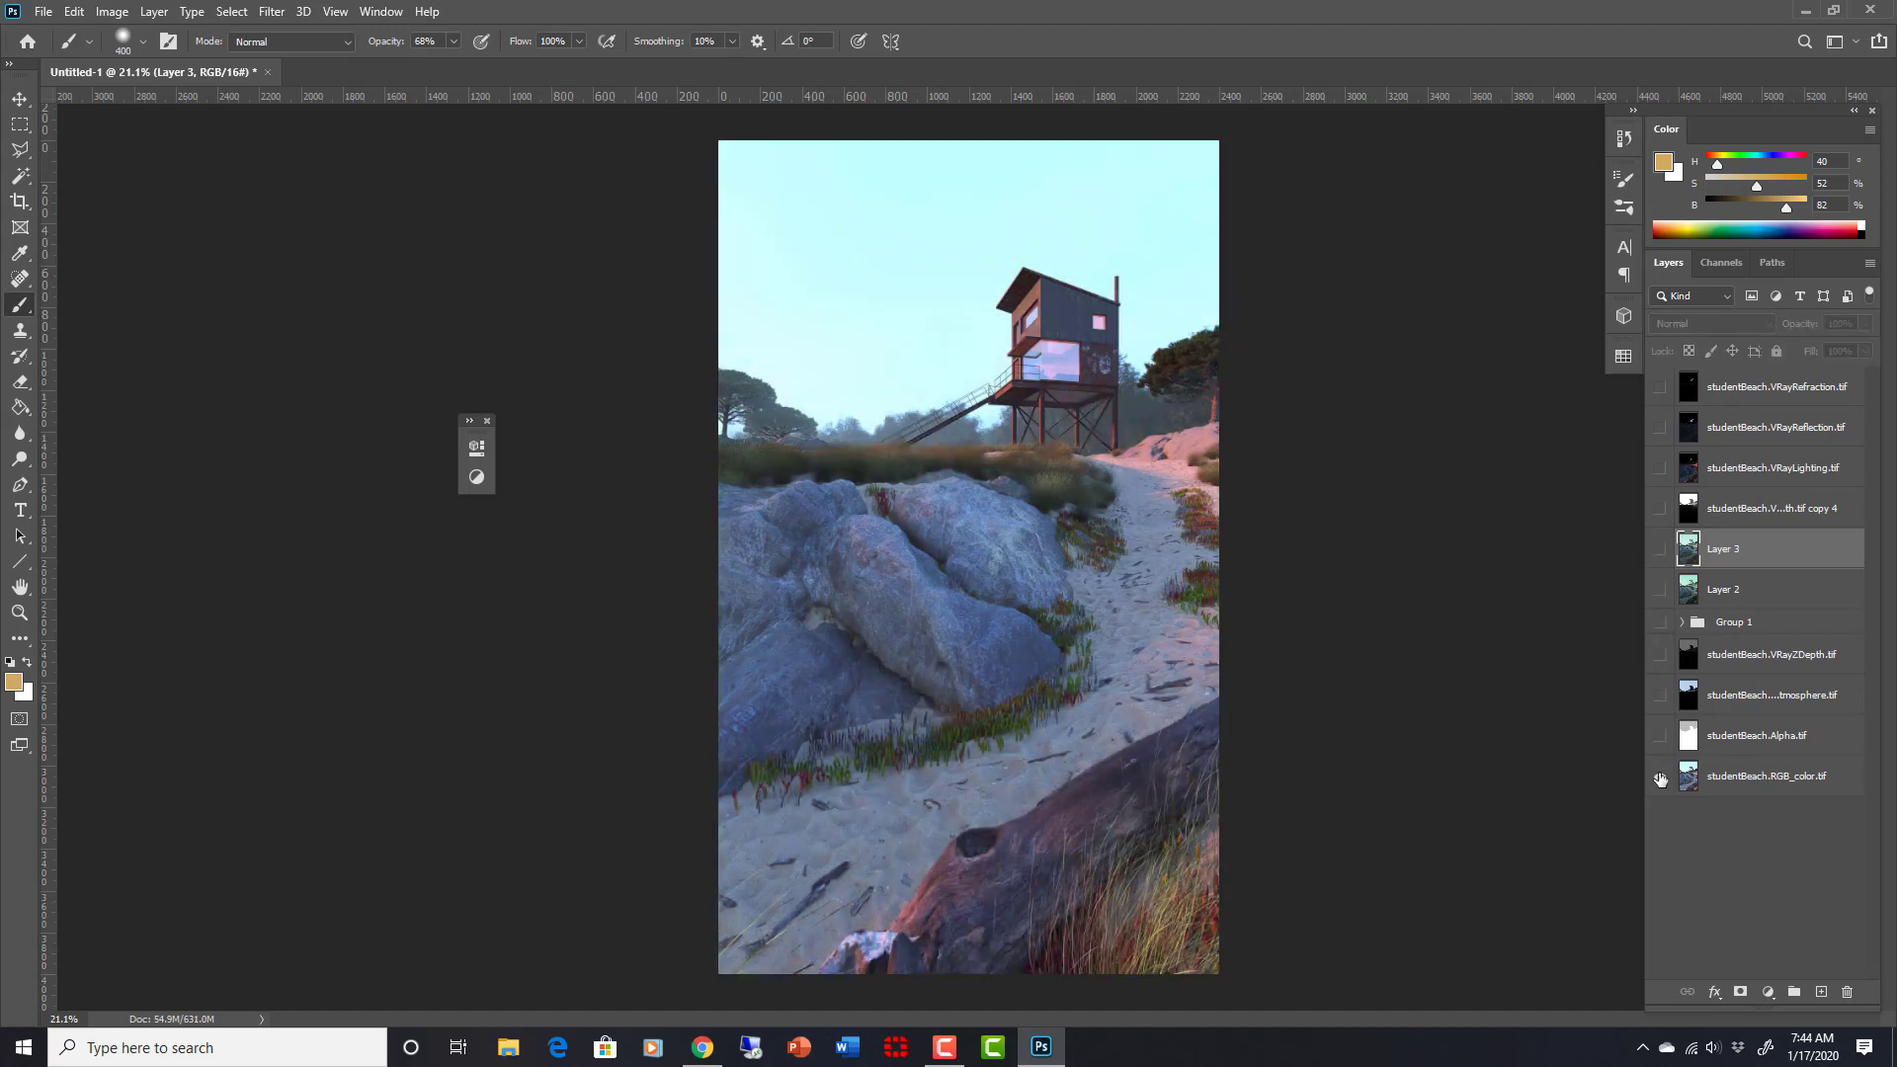
left_click(1661, 777)
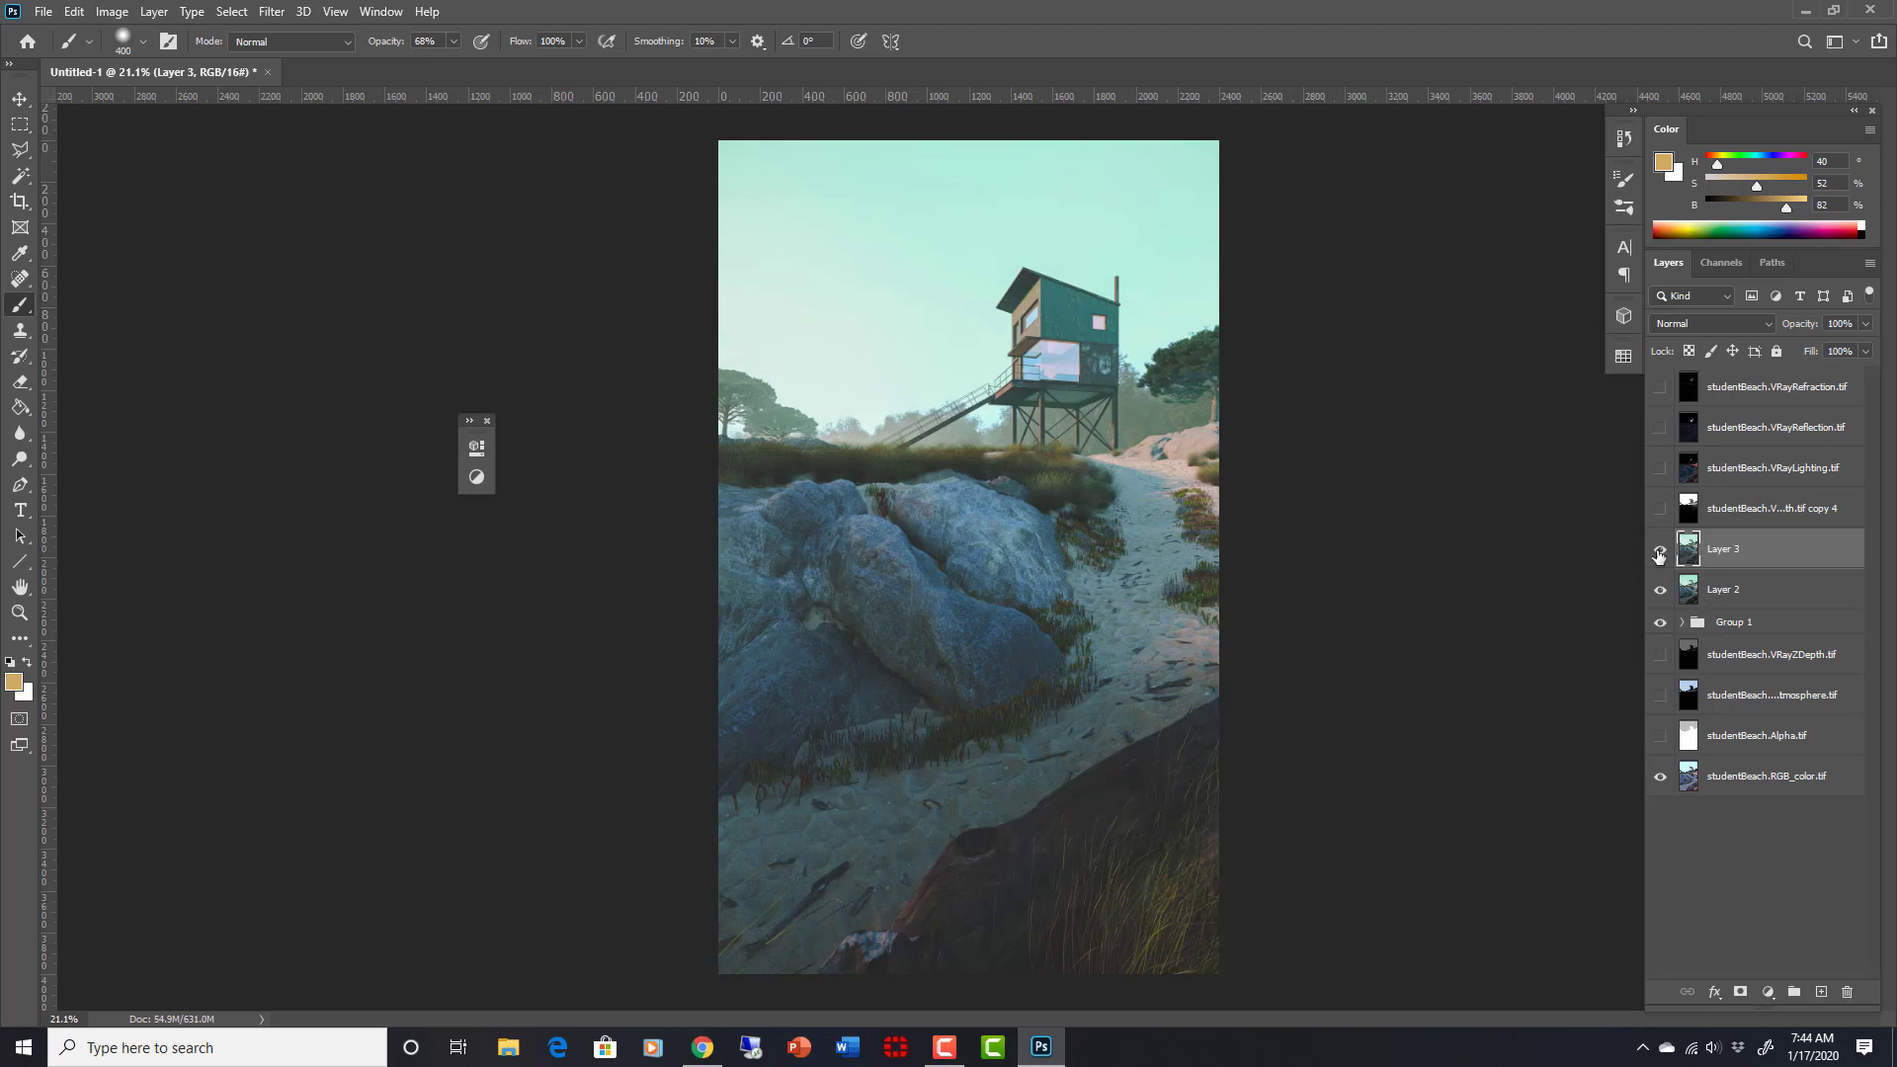
left_click(1660, 554)
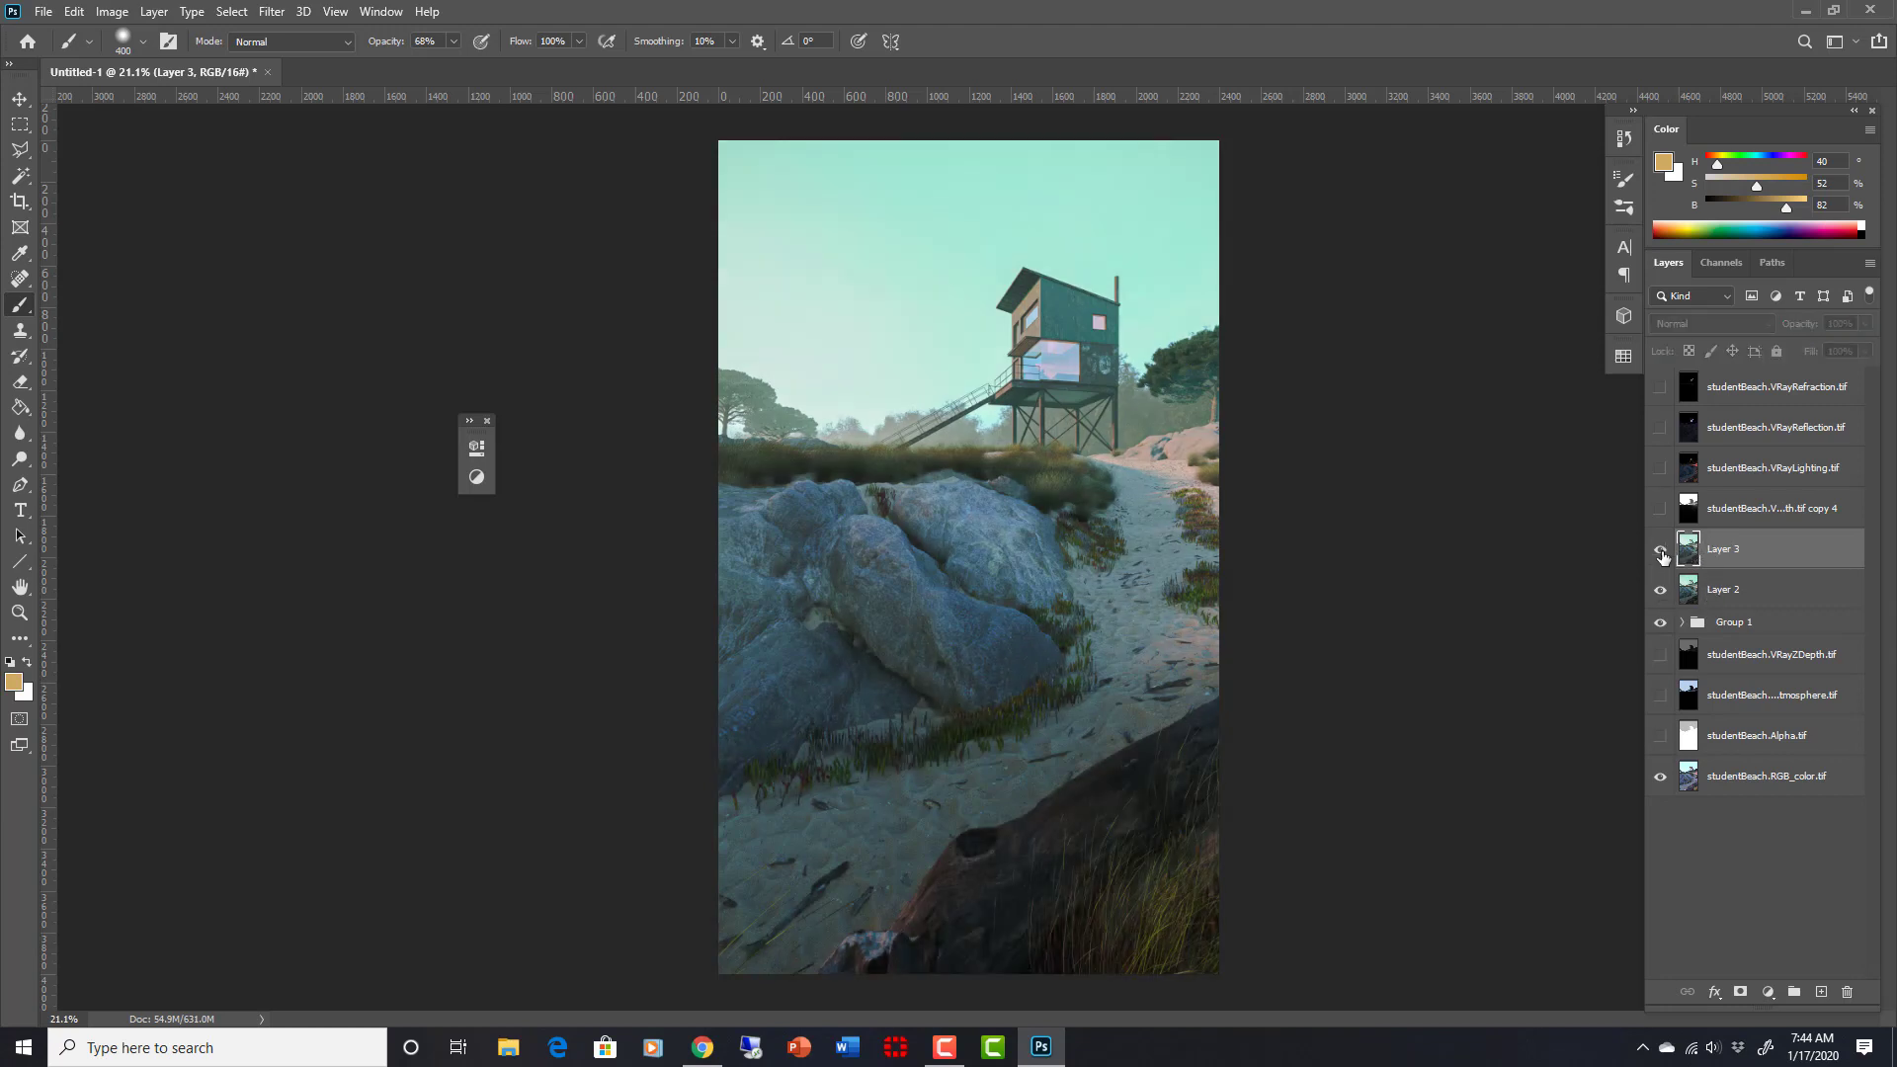
left_click(1659, 553)
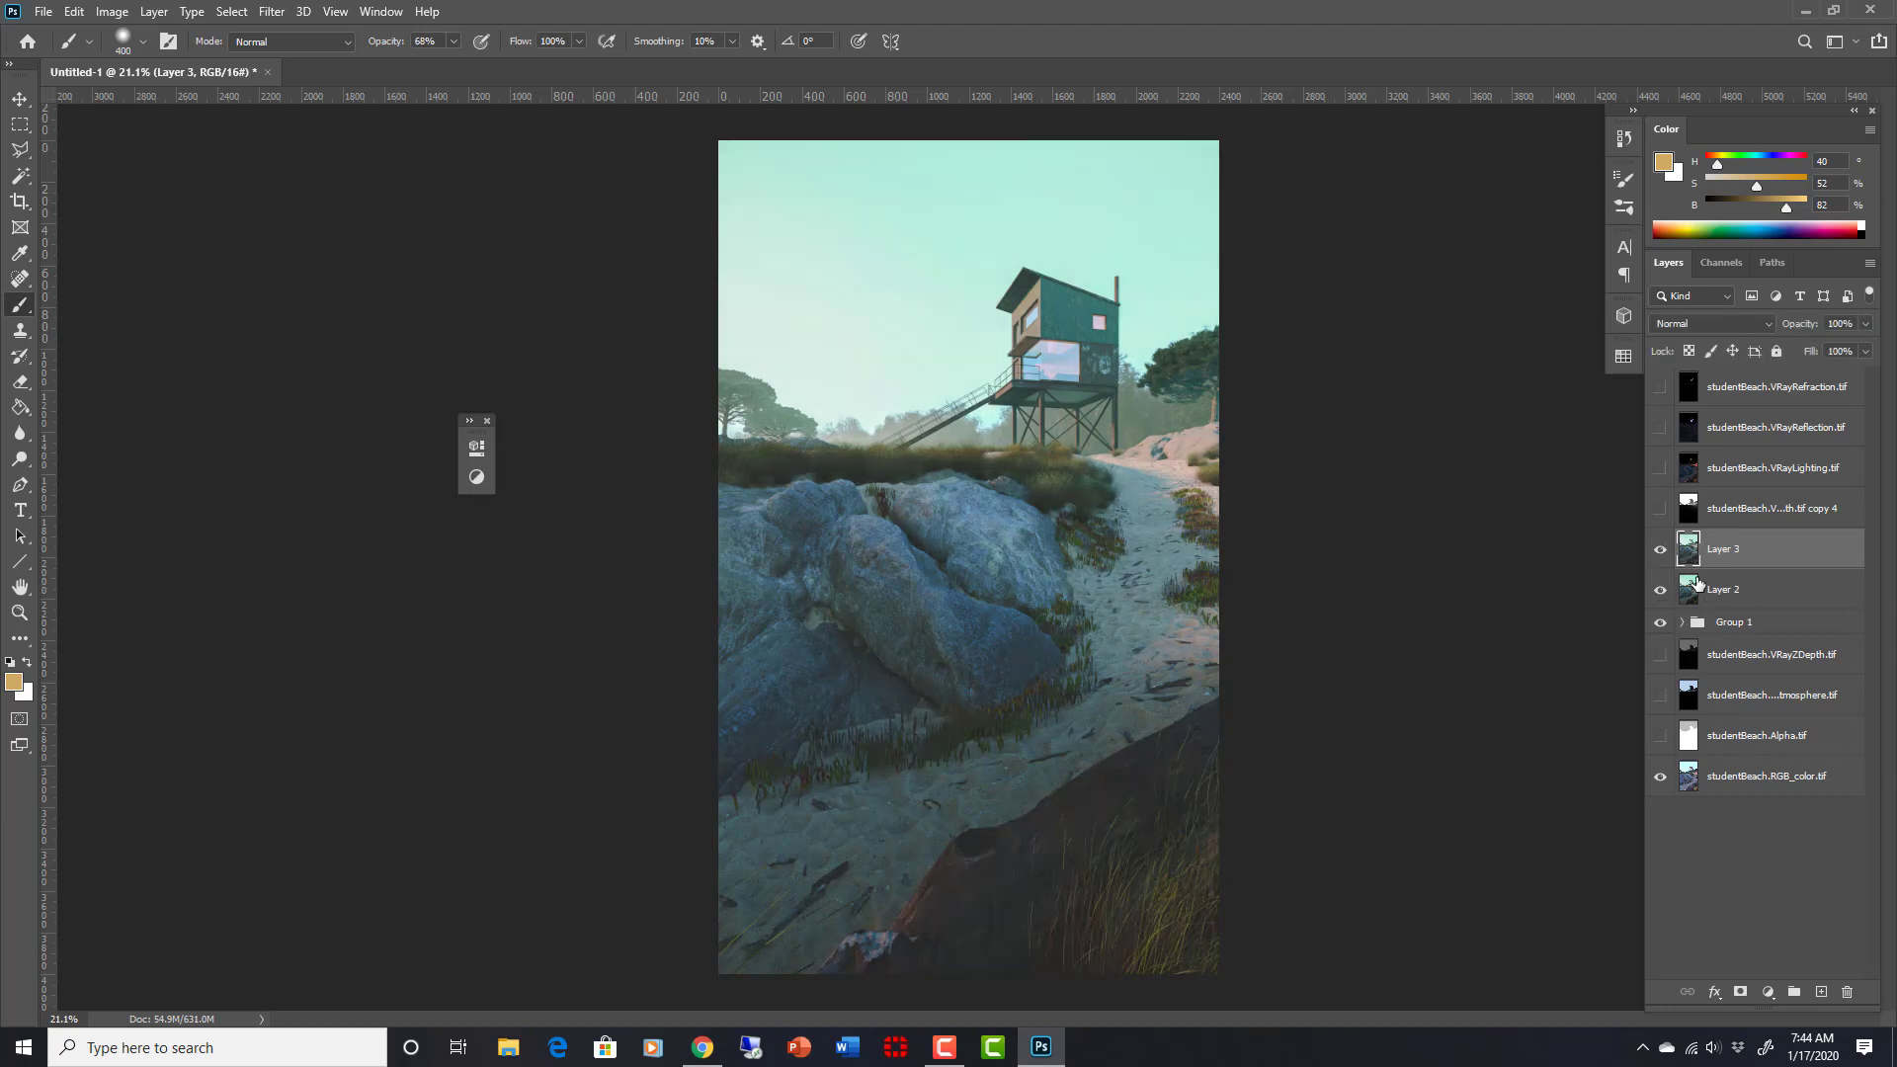
left_click(1863, 326)
mouse_move(1864, 351)
left_mouse_down()
mouse_move(1793, 350)
mouse_move(1829, 346)
left_mouse_up()
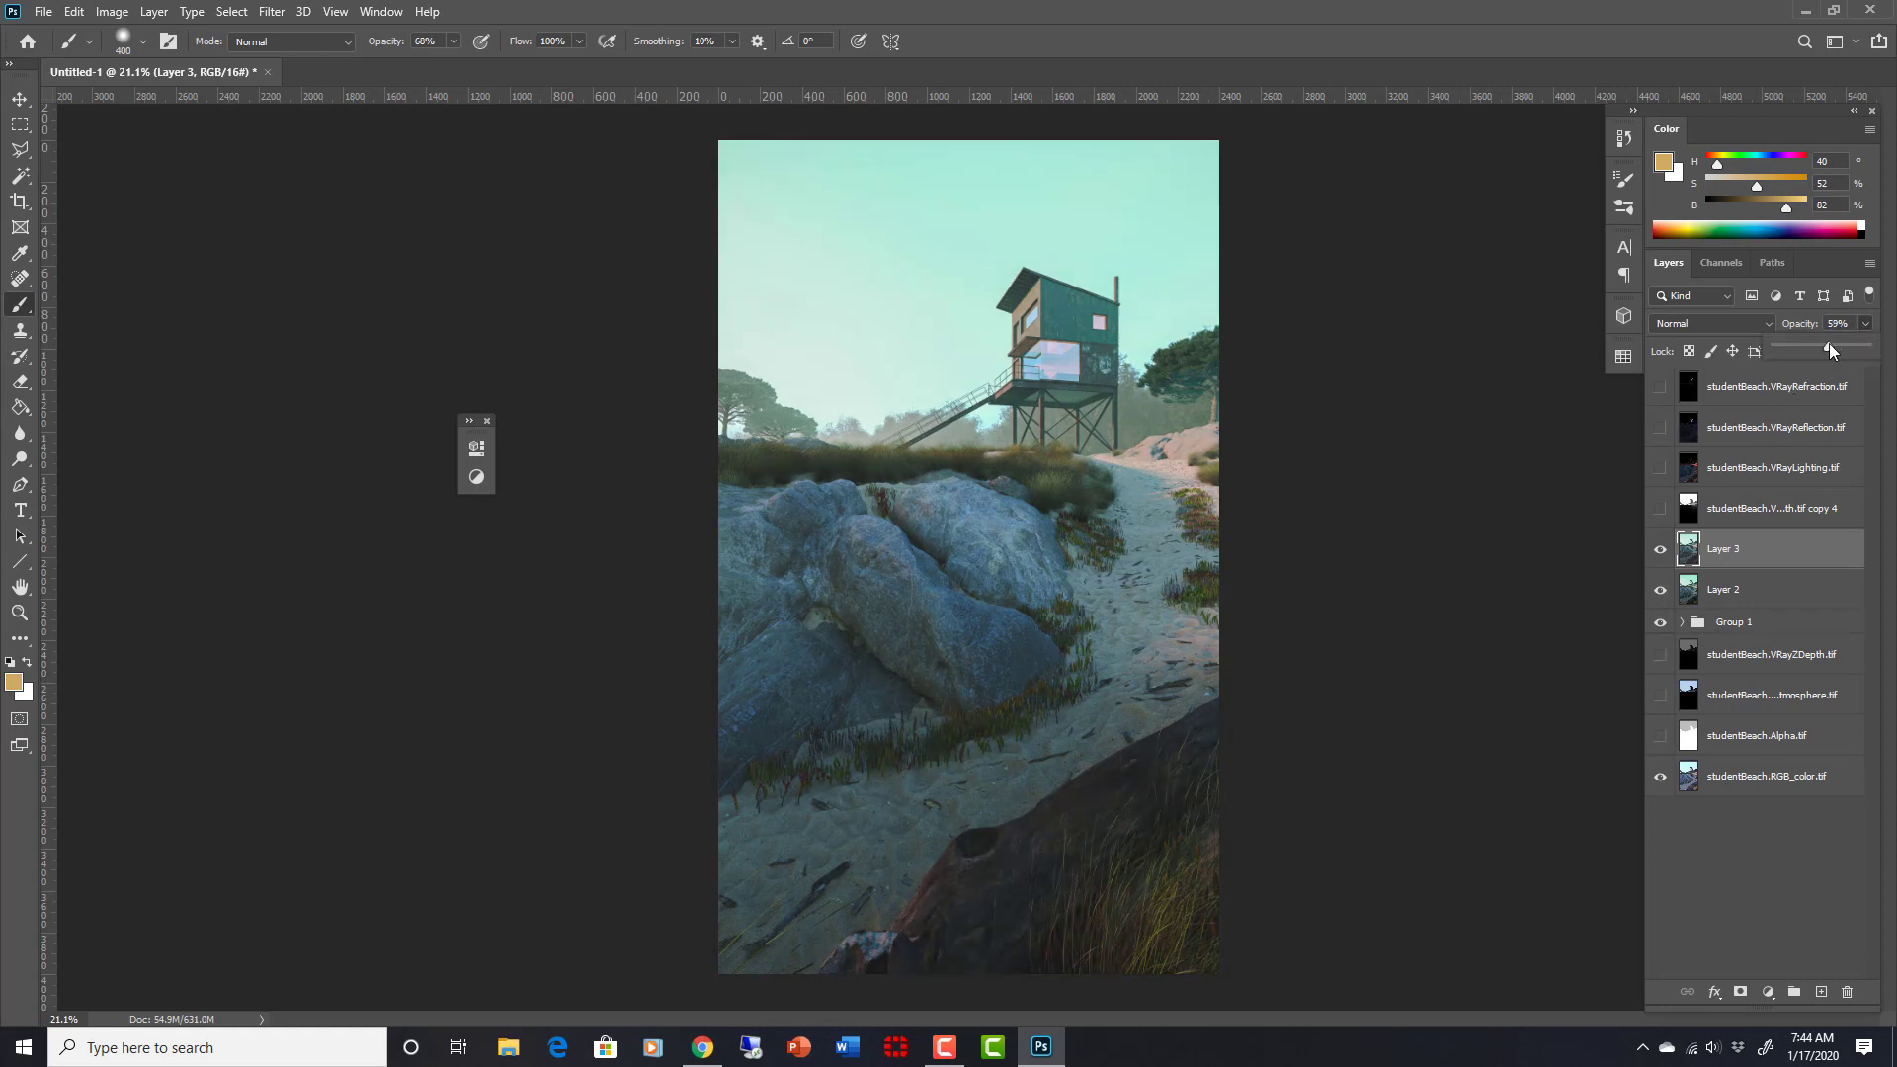
Step: Stamp visible layers into new Layer 4 and open the Camera Raw Filter
key("Return")
key("ctrl+shift+alt+n")
left_click(269, 15)
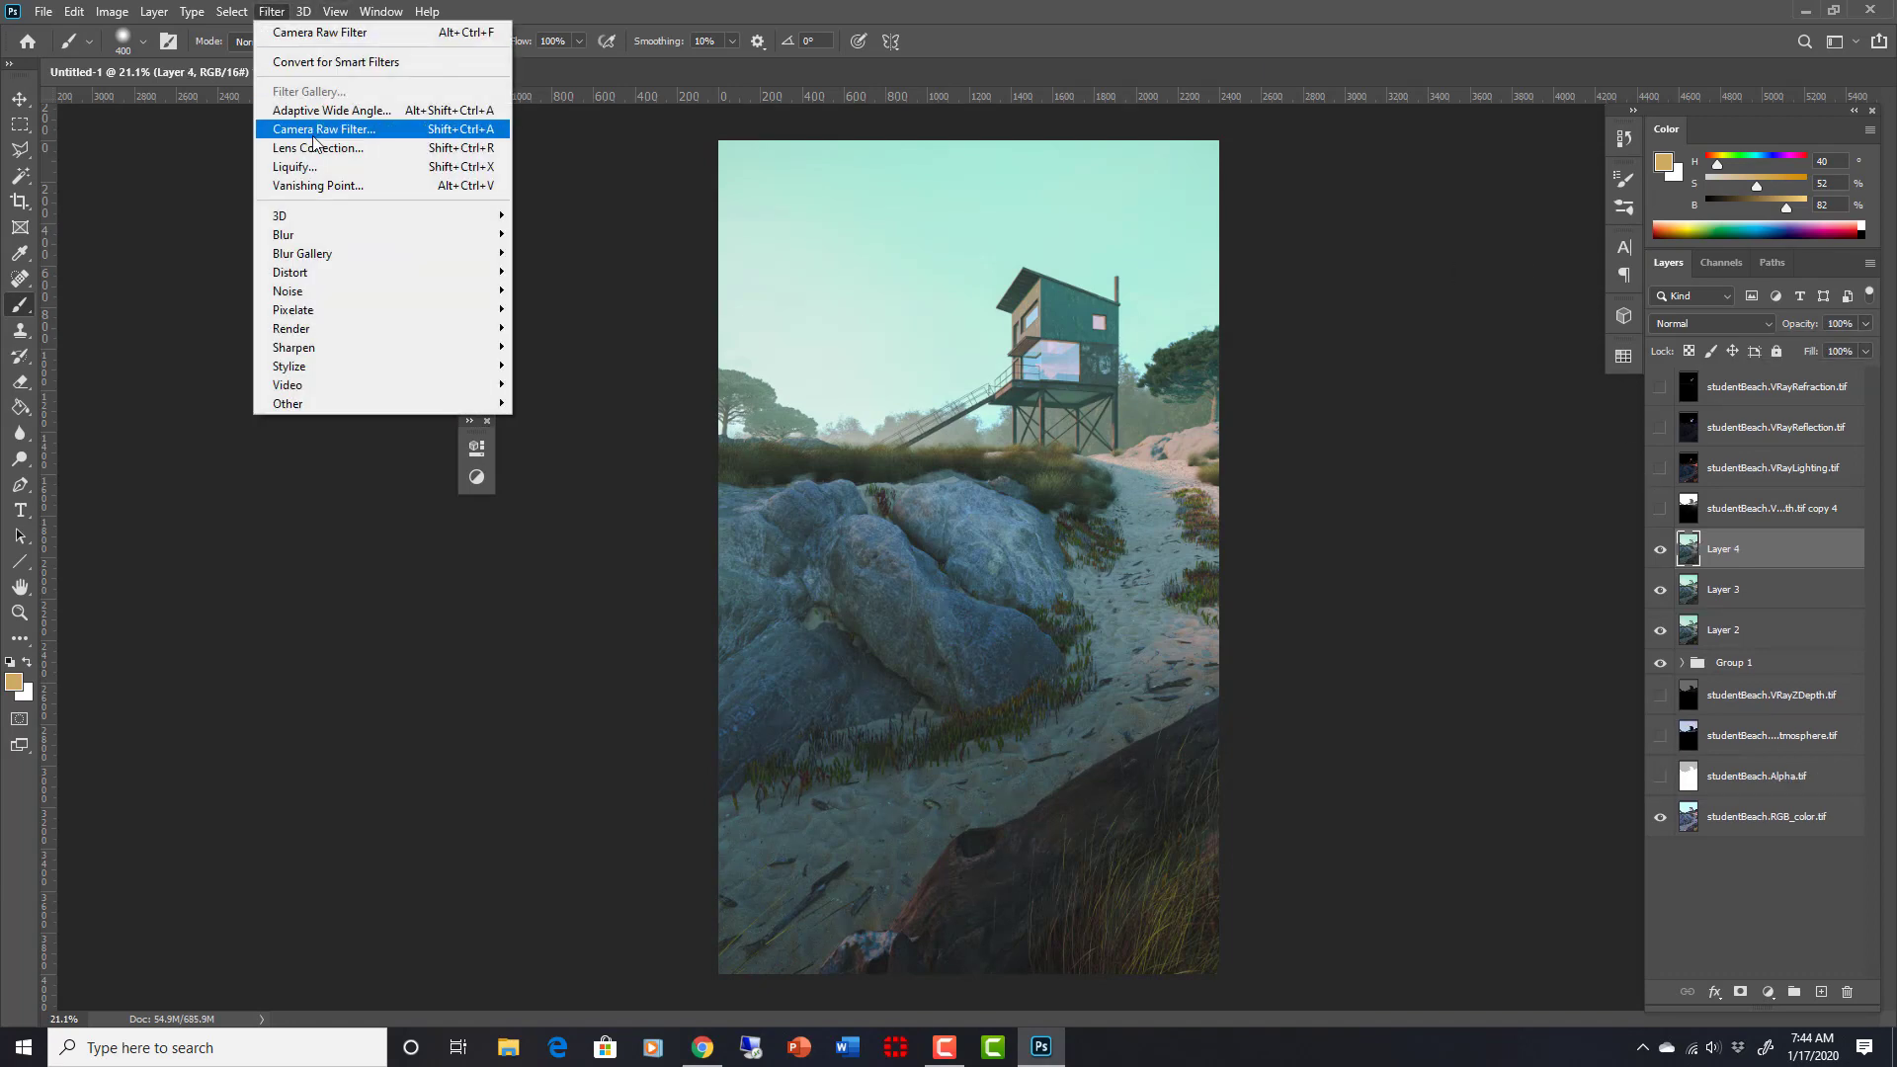
left_click(347, 133)
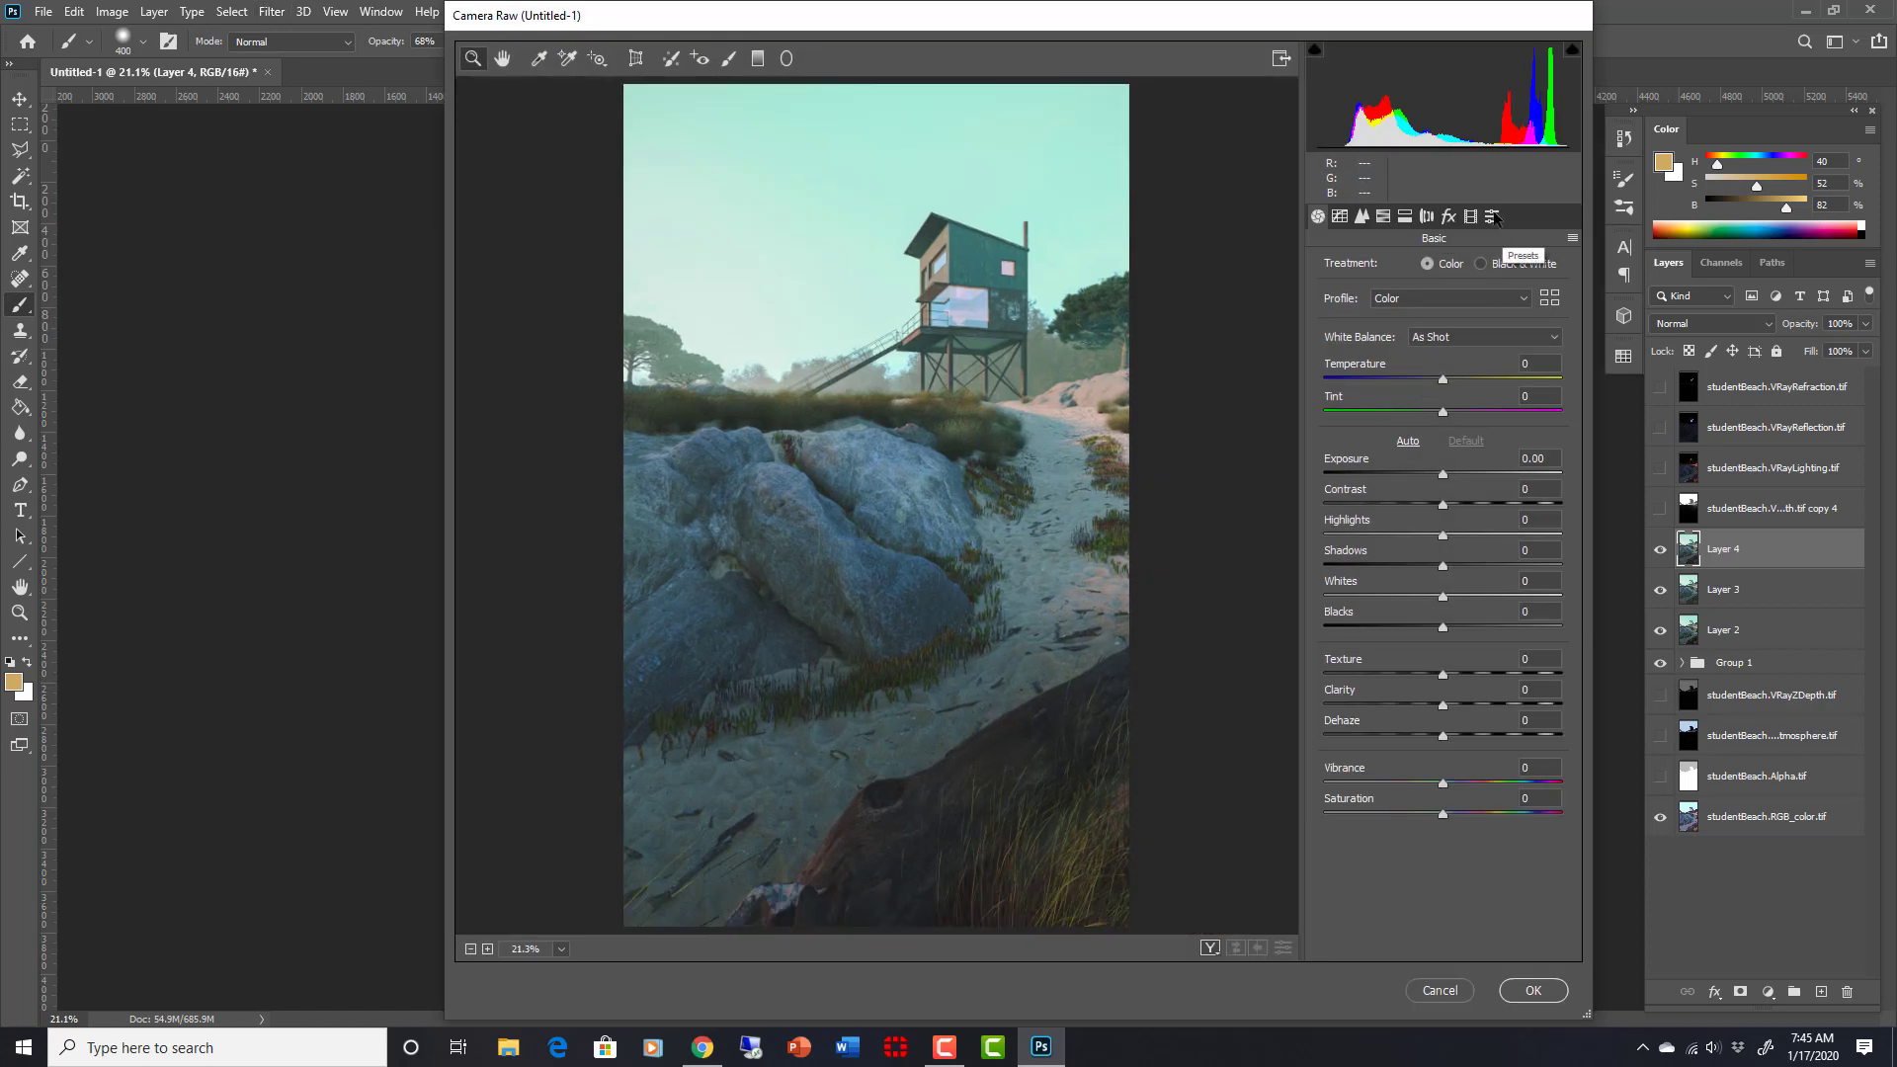
Step: Apply the Bright preset to Layer 4 and commit the grade
left_click(1492, 216)
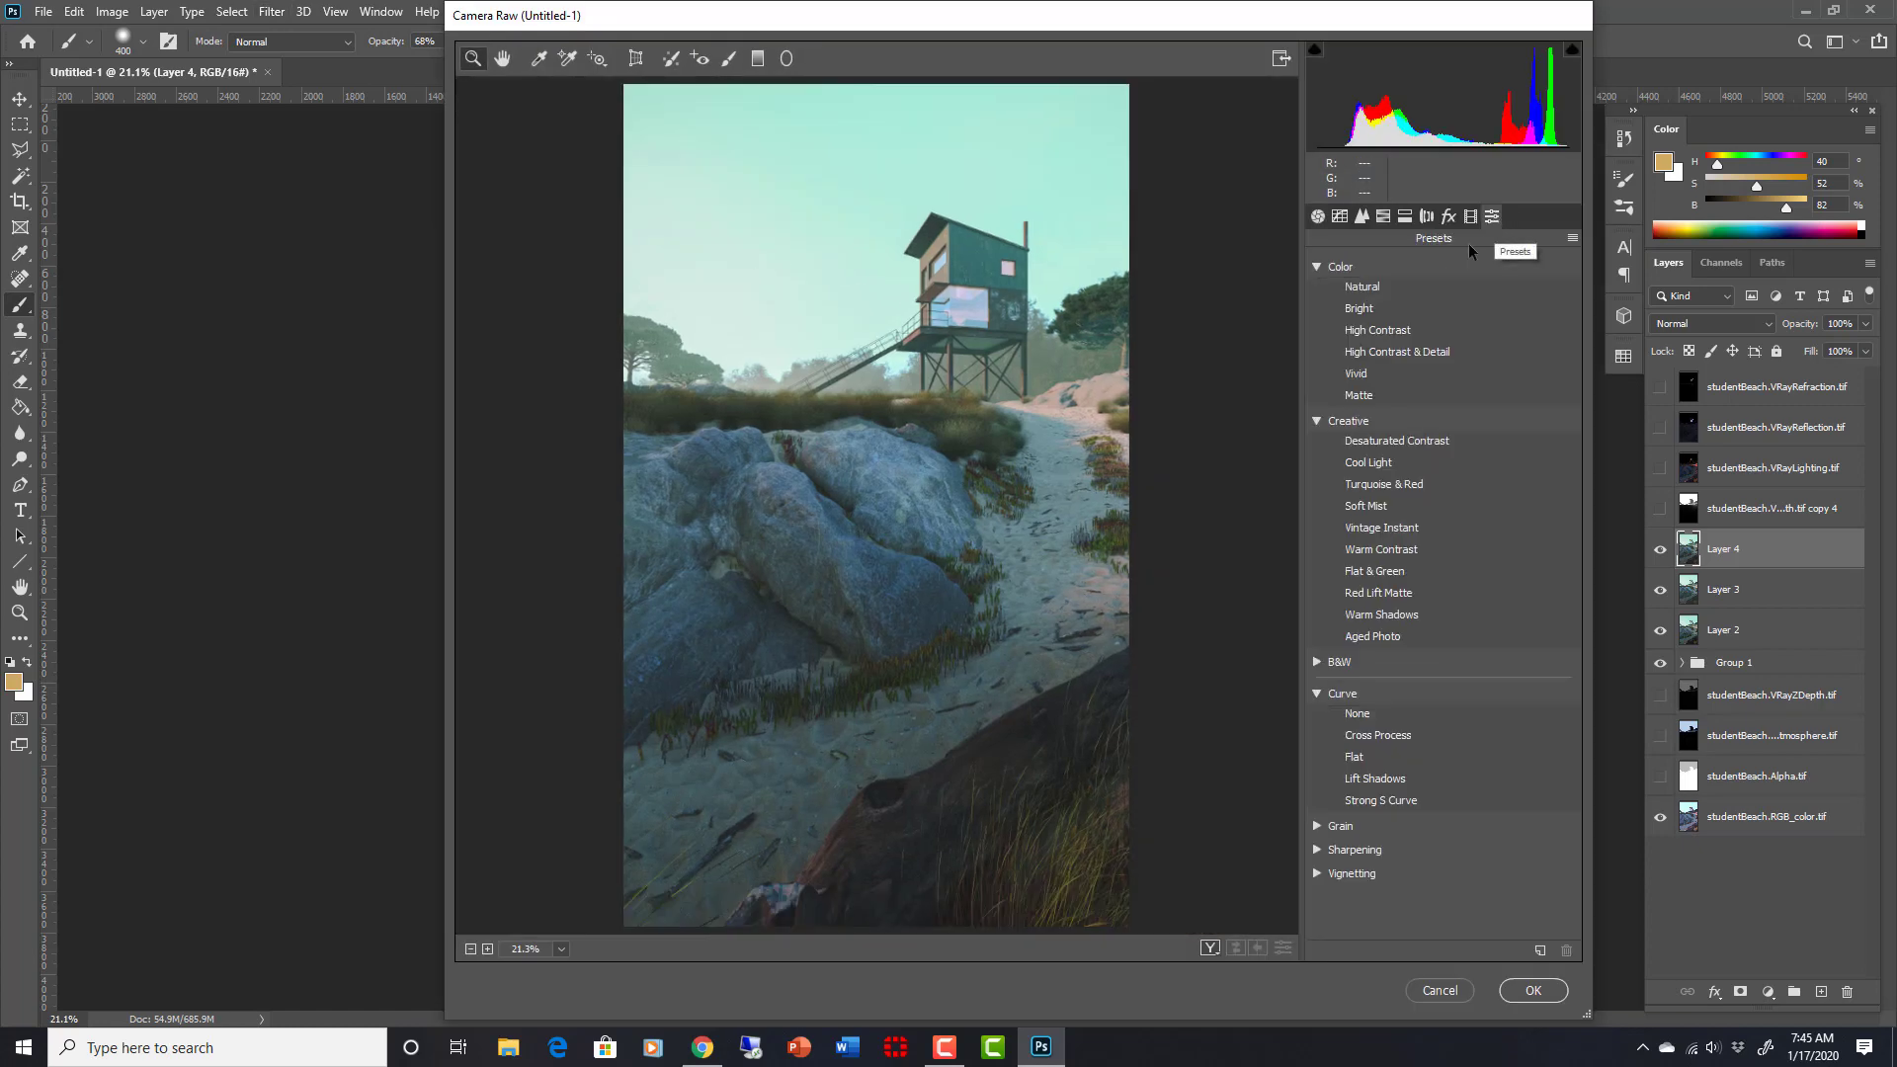
left_click(1392, 438)
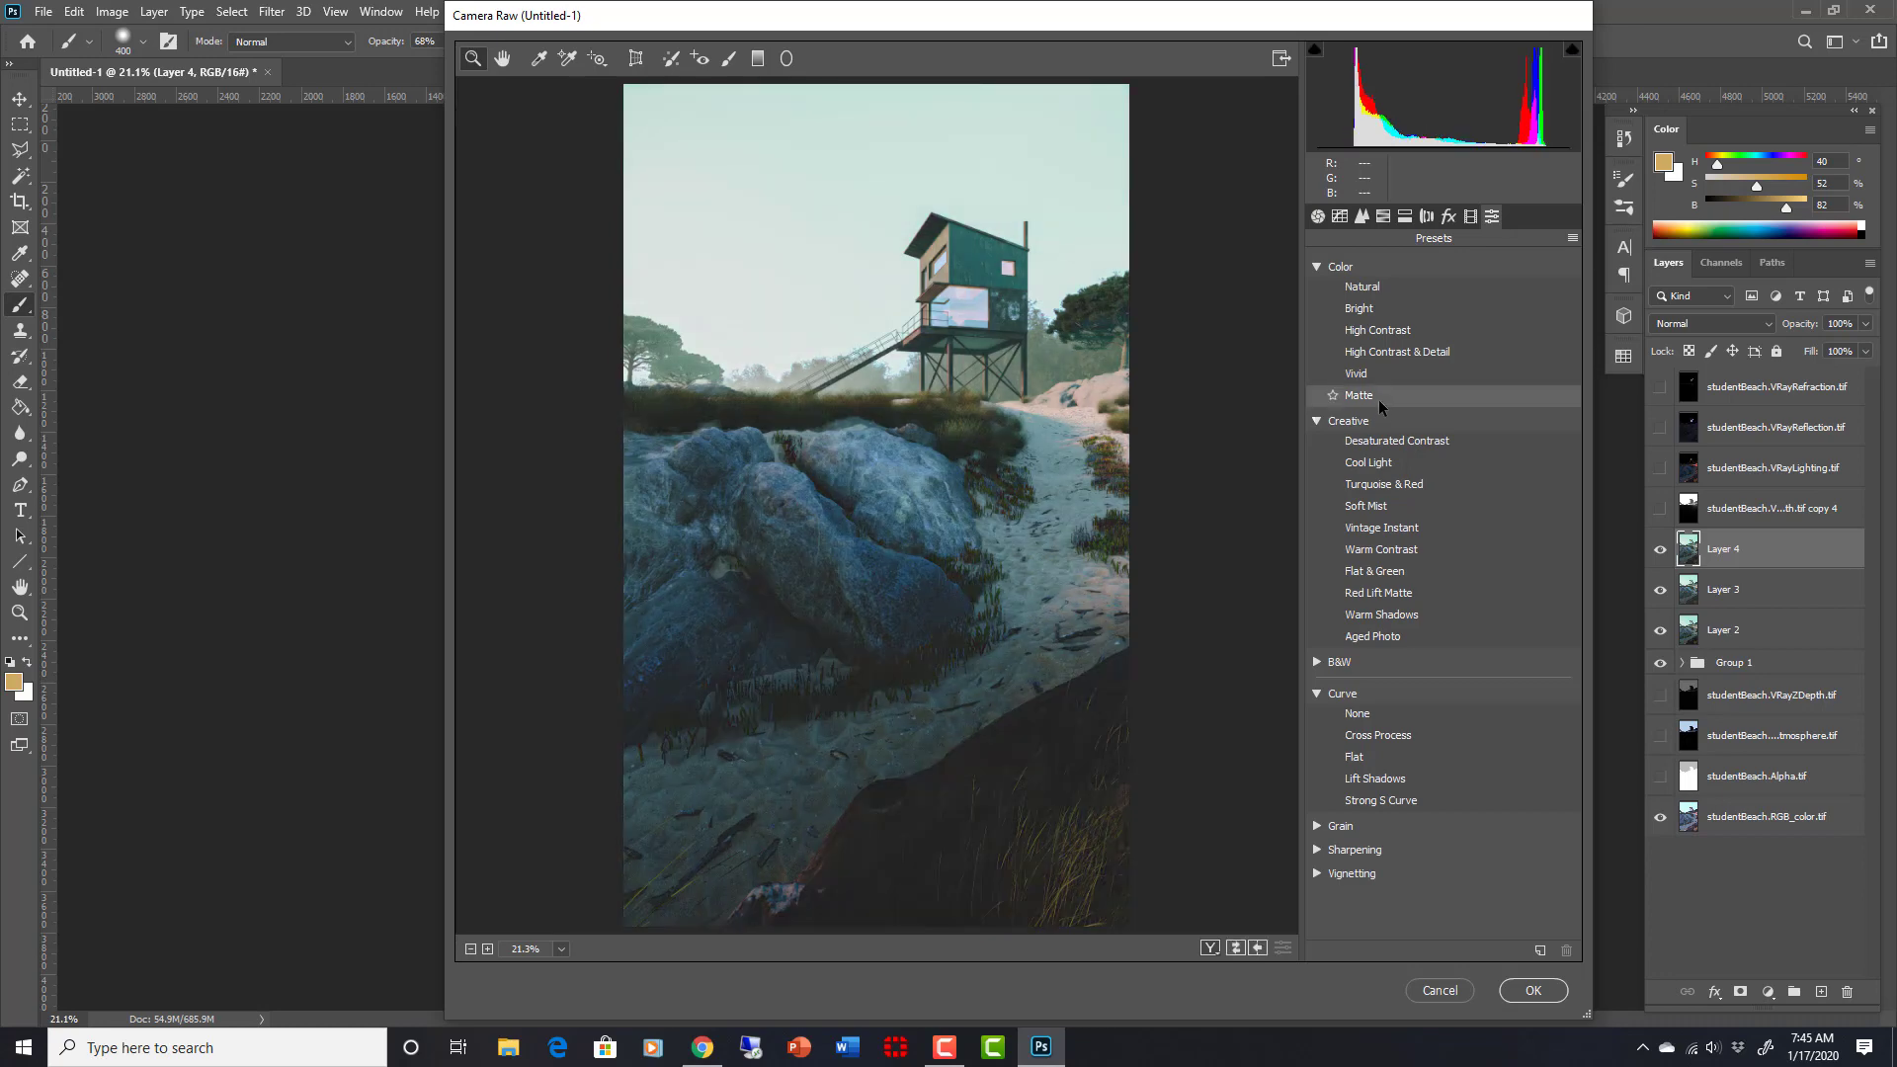
left_click(1360, 307)
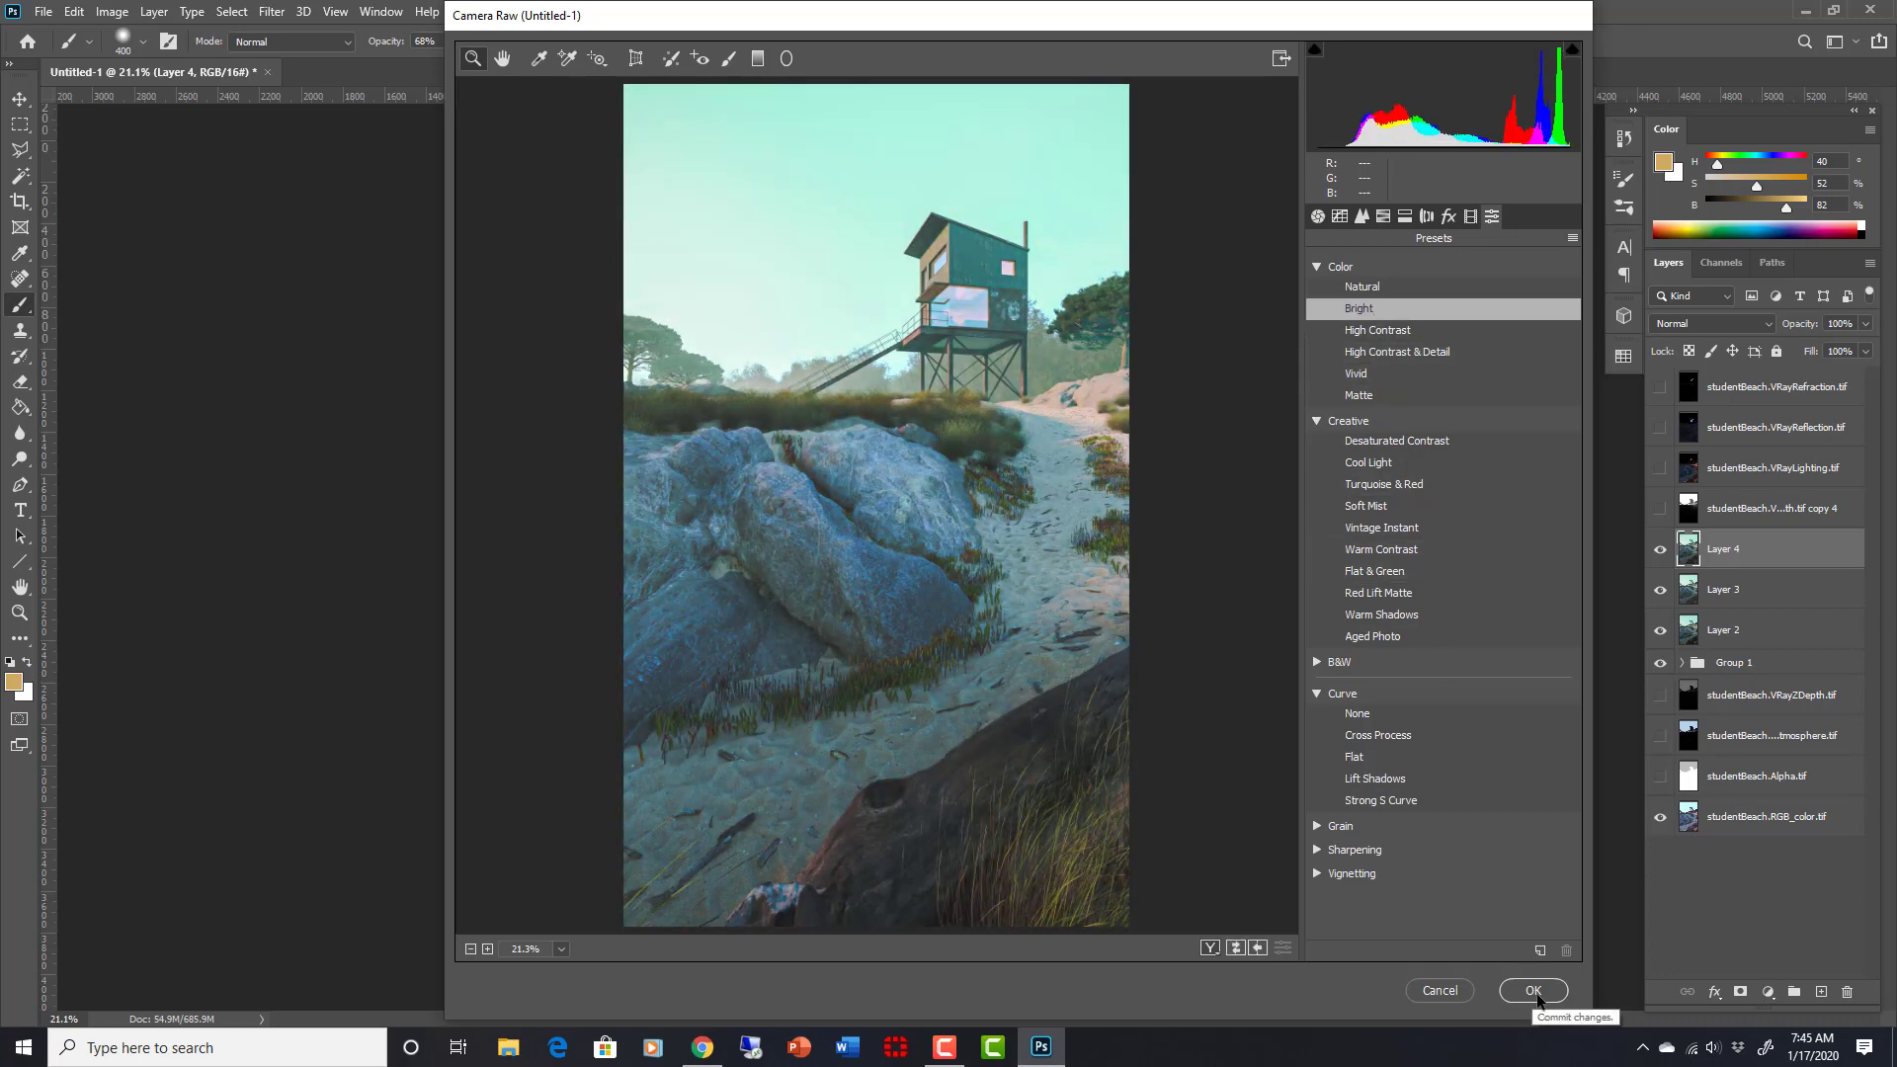
left_click(1532, 991)
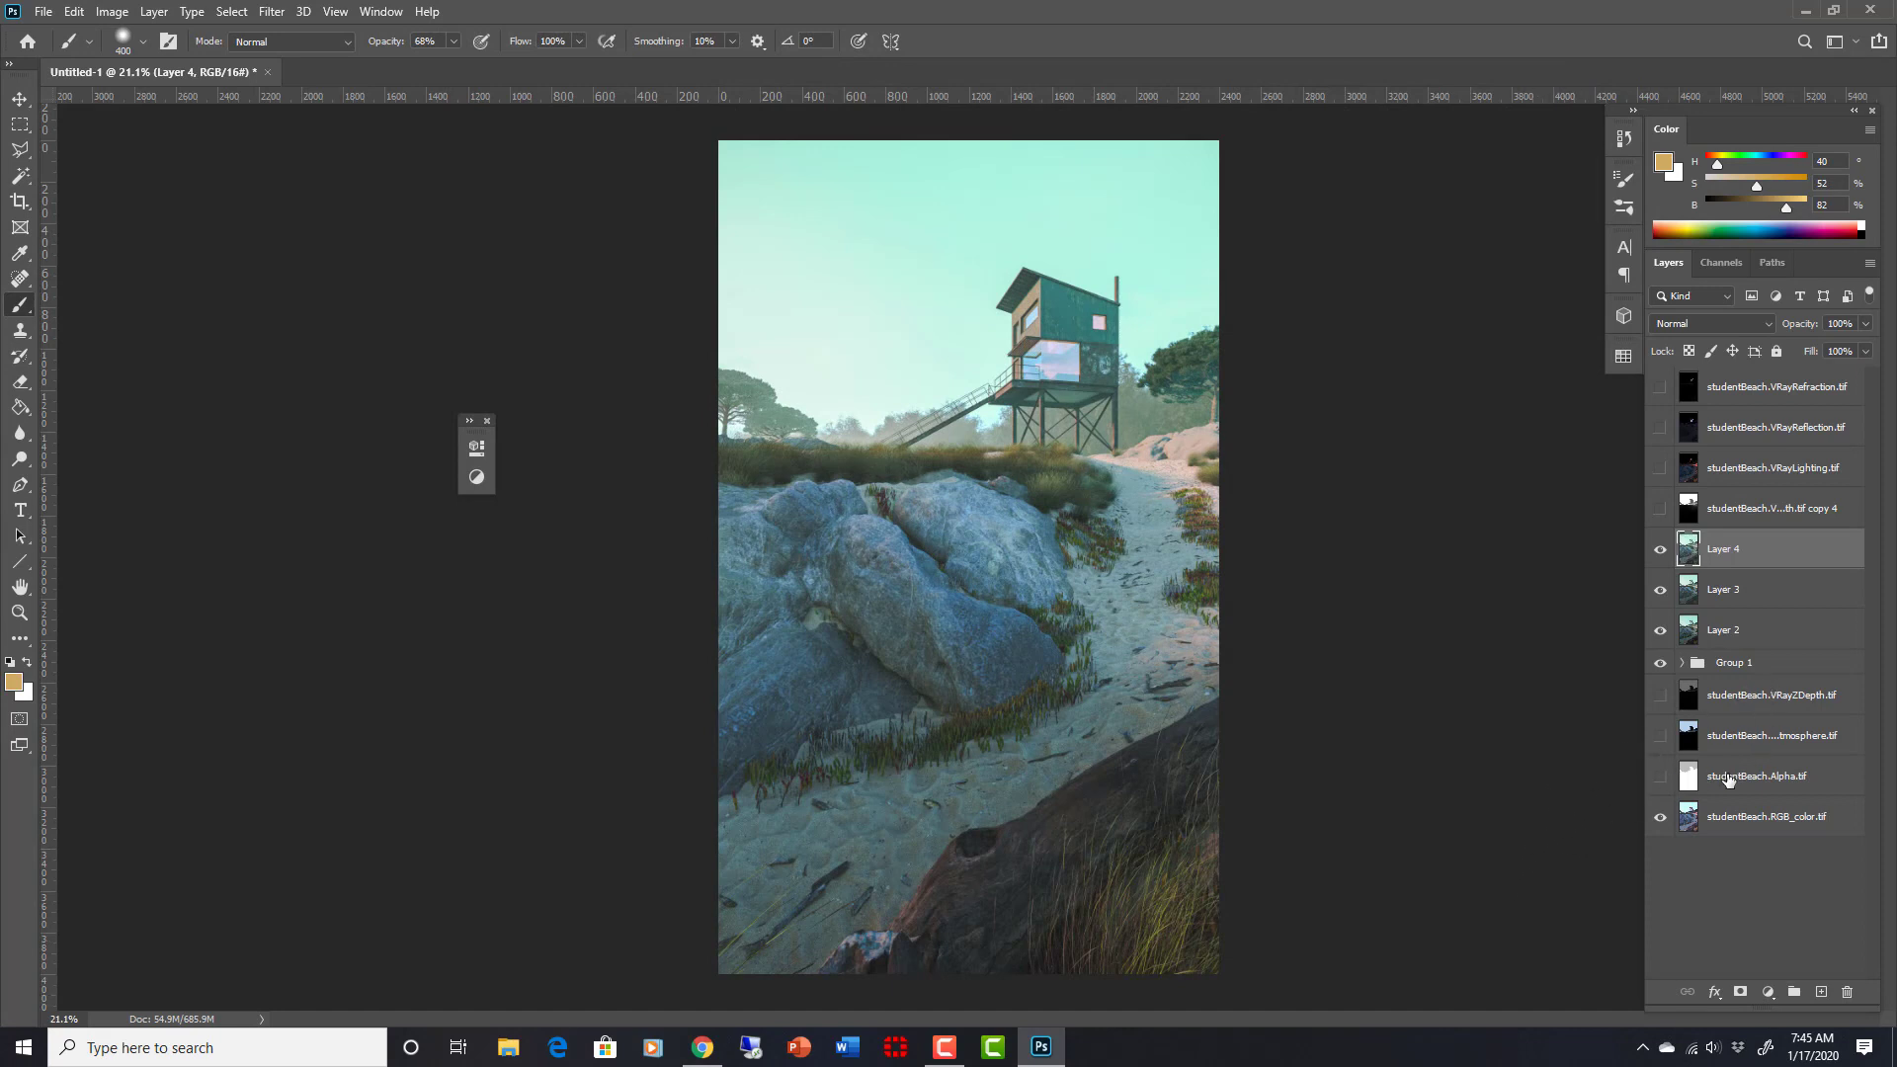
Step: Duplicate the VRayZDepth layer, move the copy to the top and hide it
left_click(1659, 695)
left_click(1722, 696)
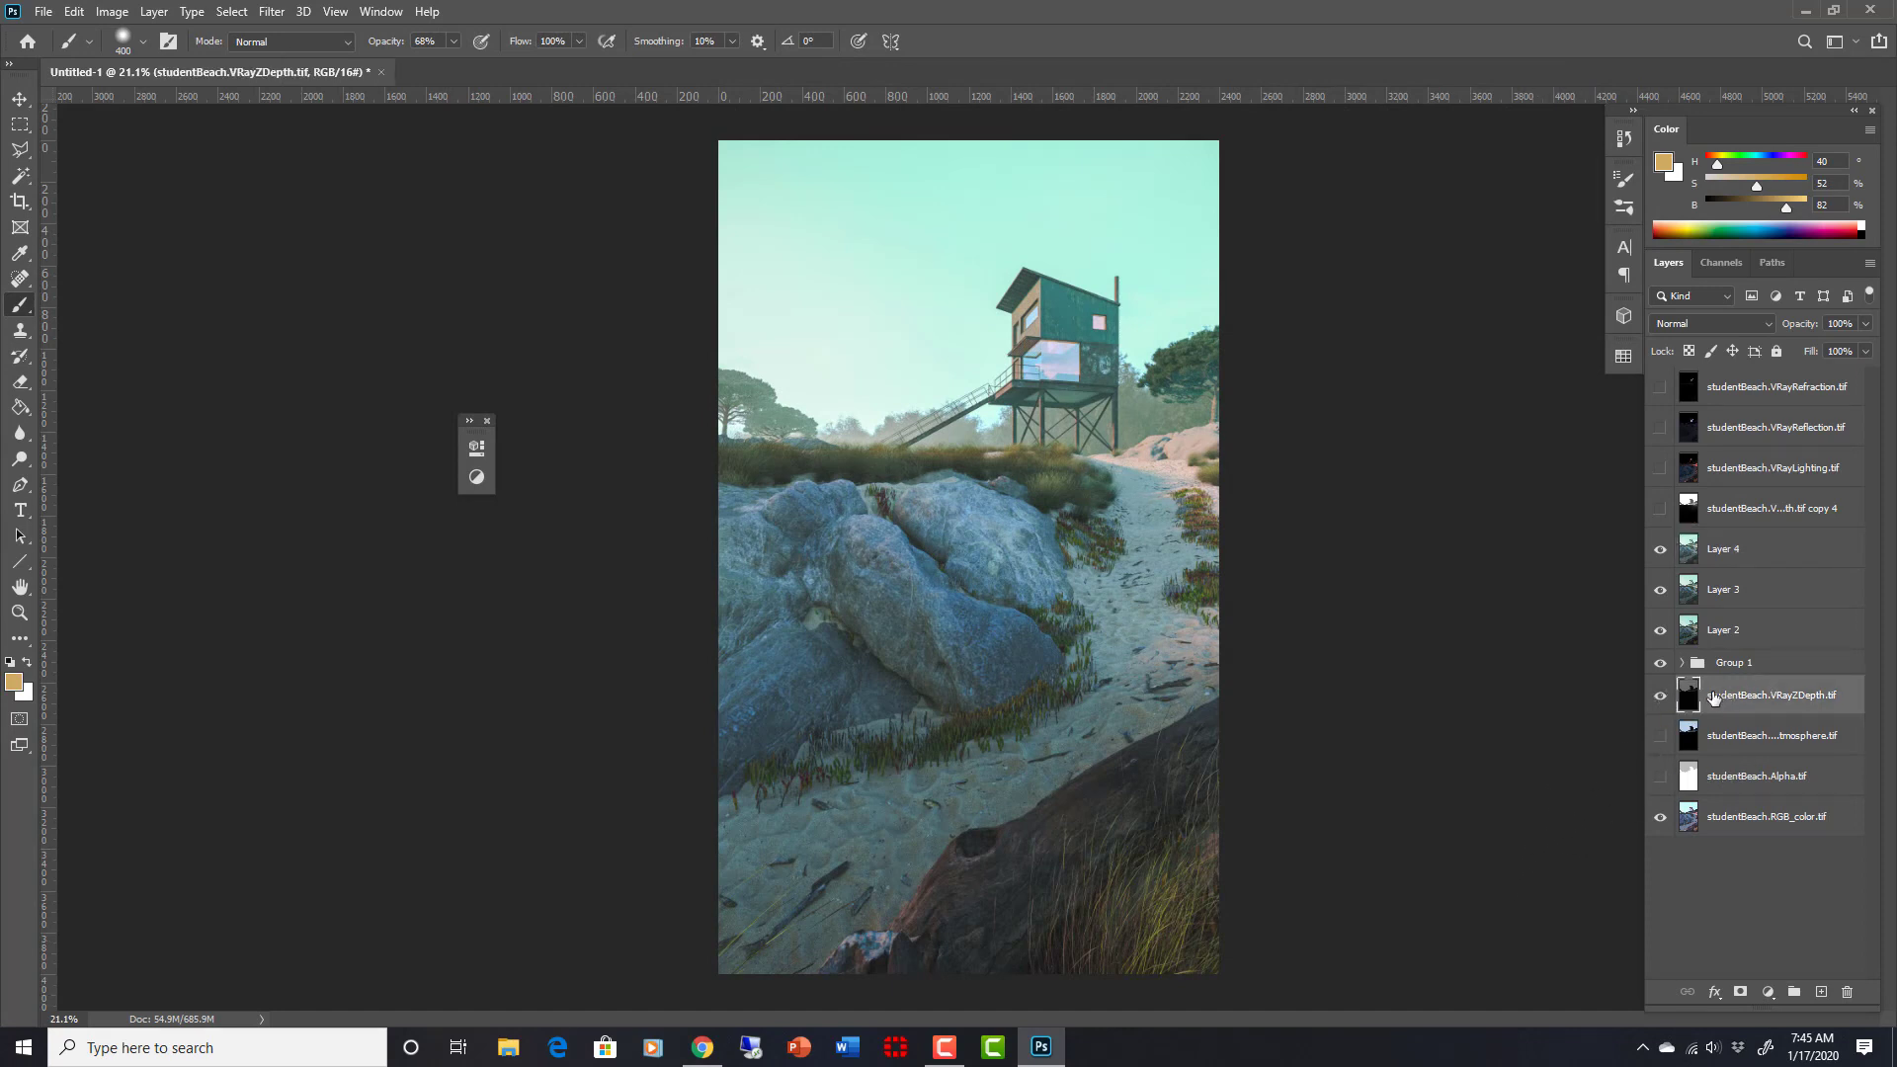
key("ctrl+j")
left_click_drag(1750, 696, 1749, 563)
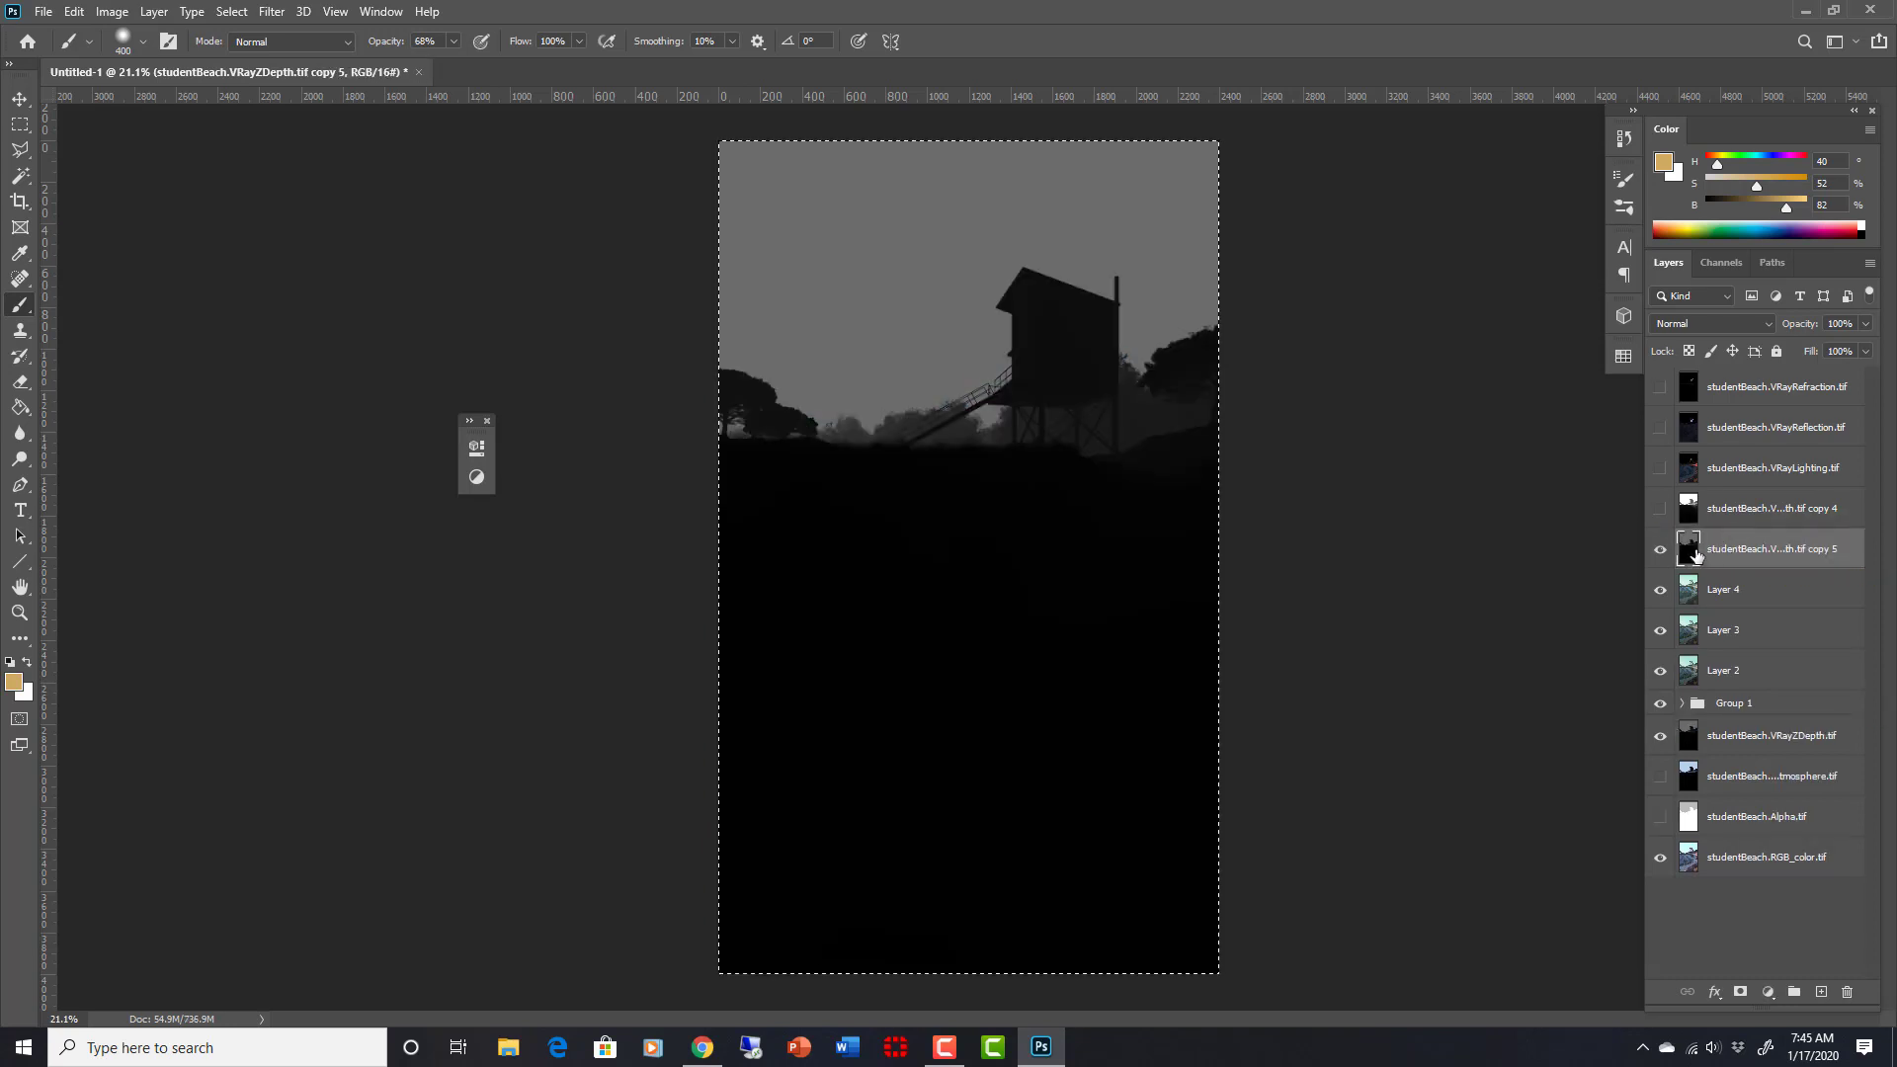
left_click(1660, 549)
Step: Add a layer mask to Layer 4 and paste the depth image into it
left_click(1716, 587)
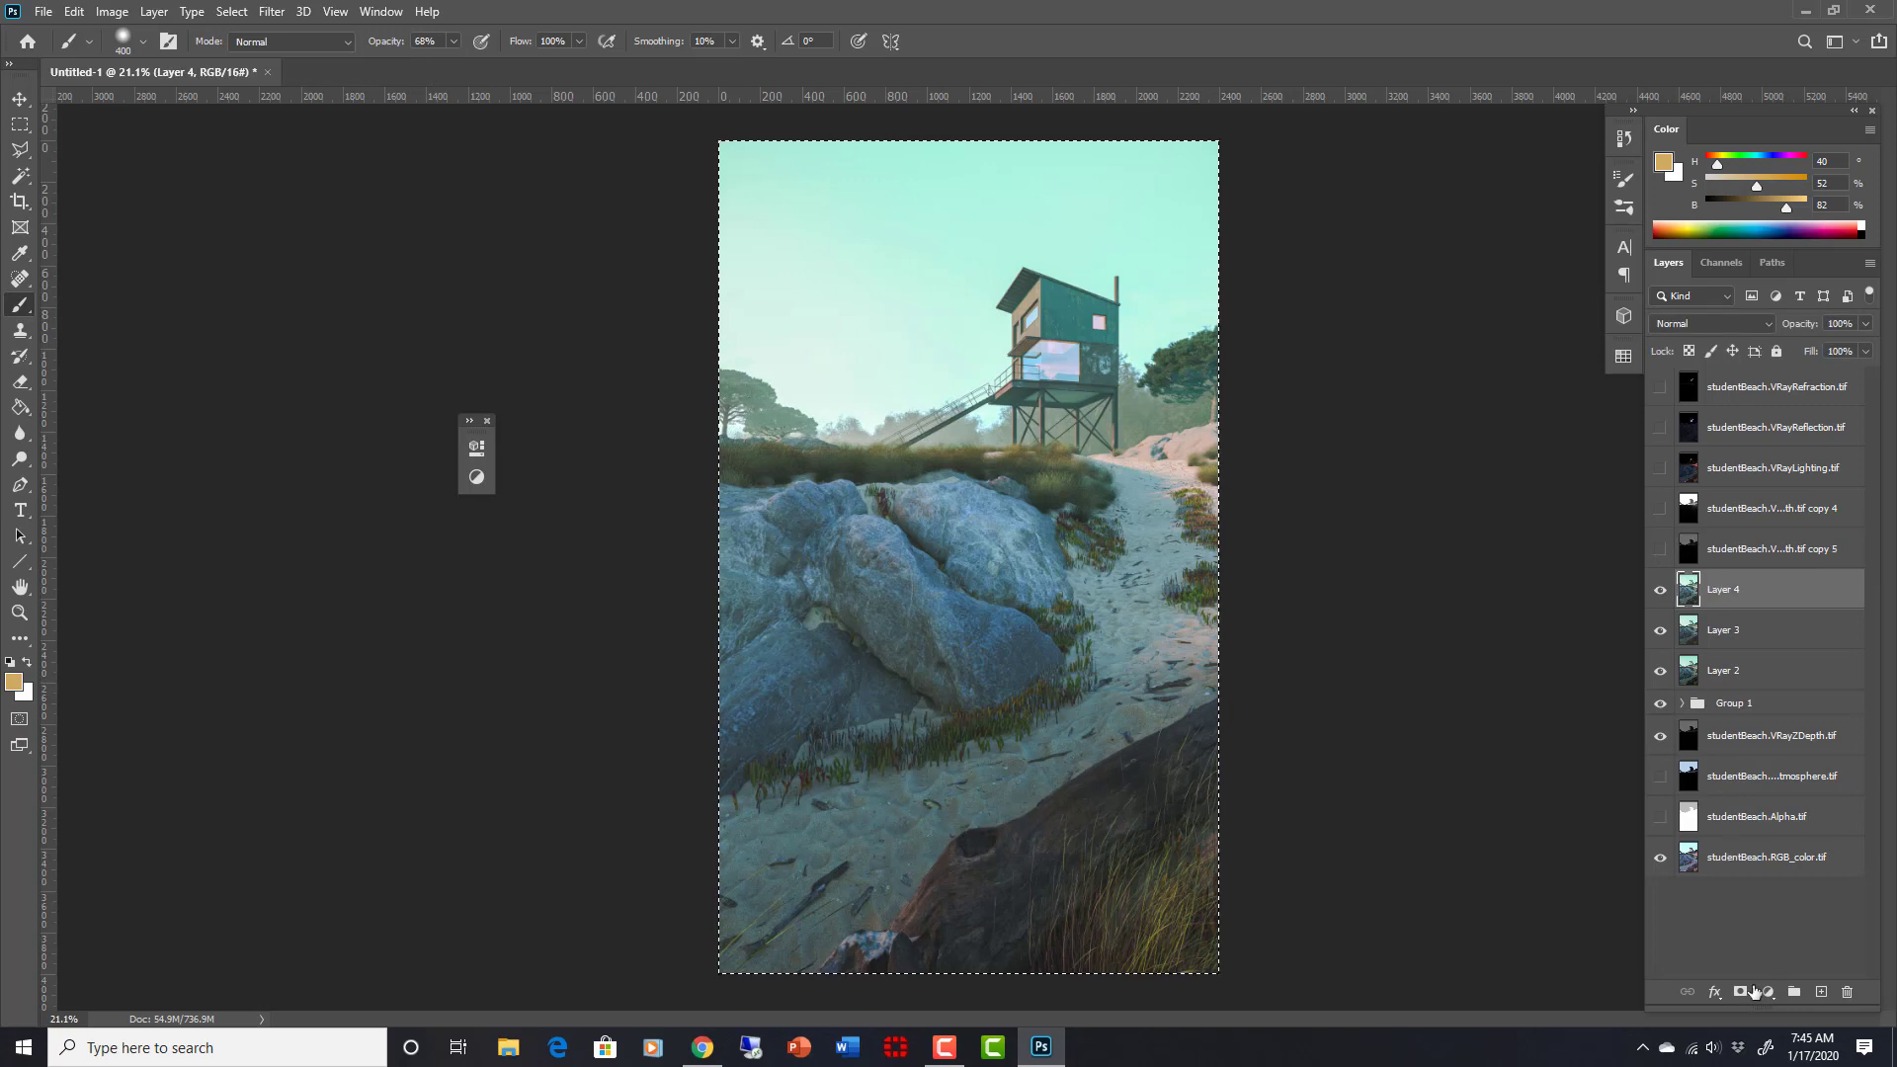
left_click(1743, 993)
left_click(1723, 590, "alt")
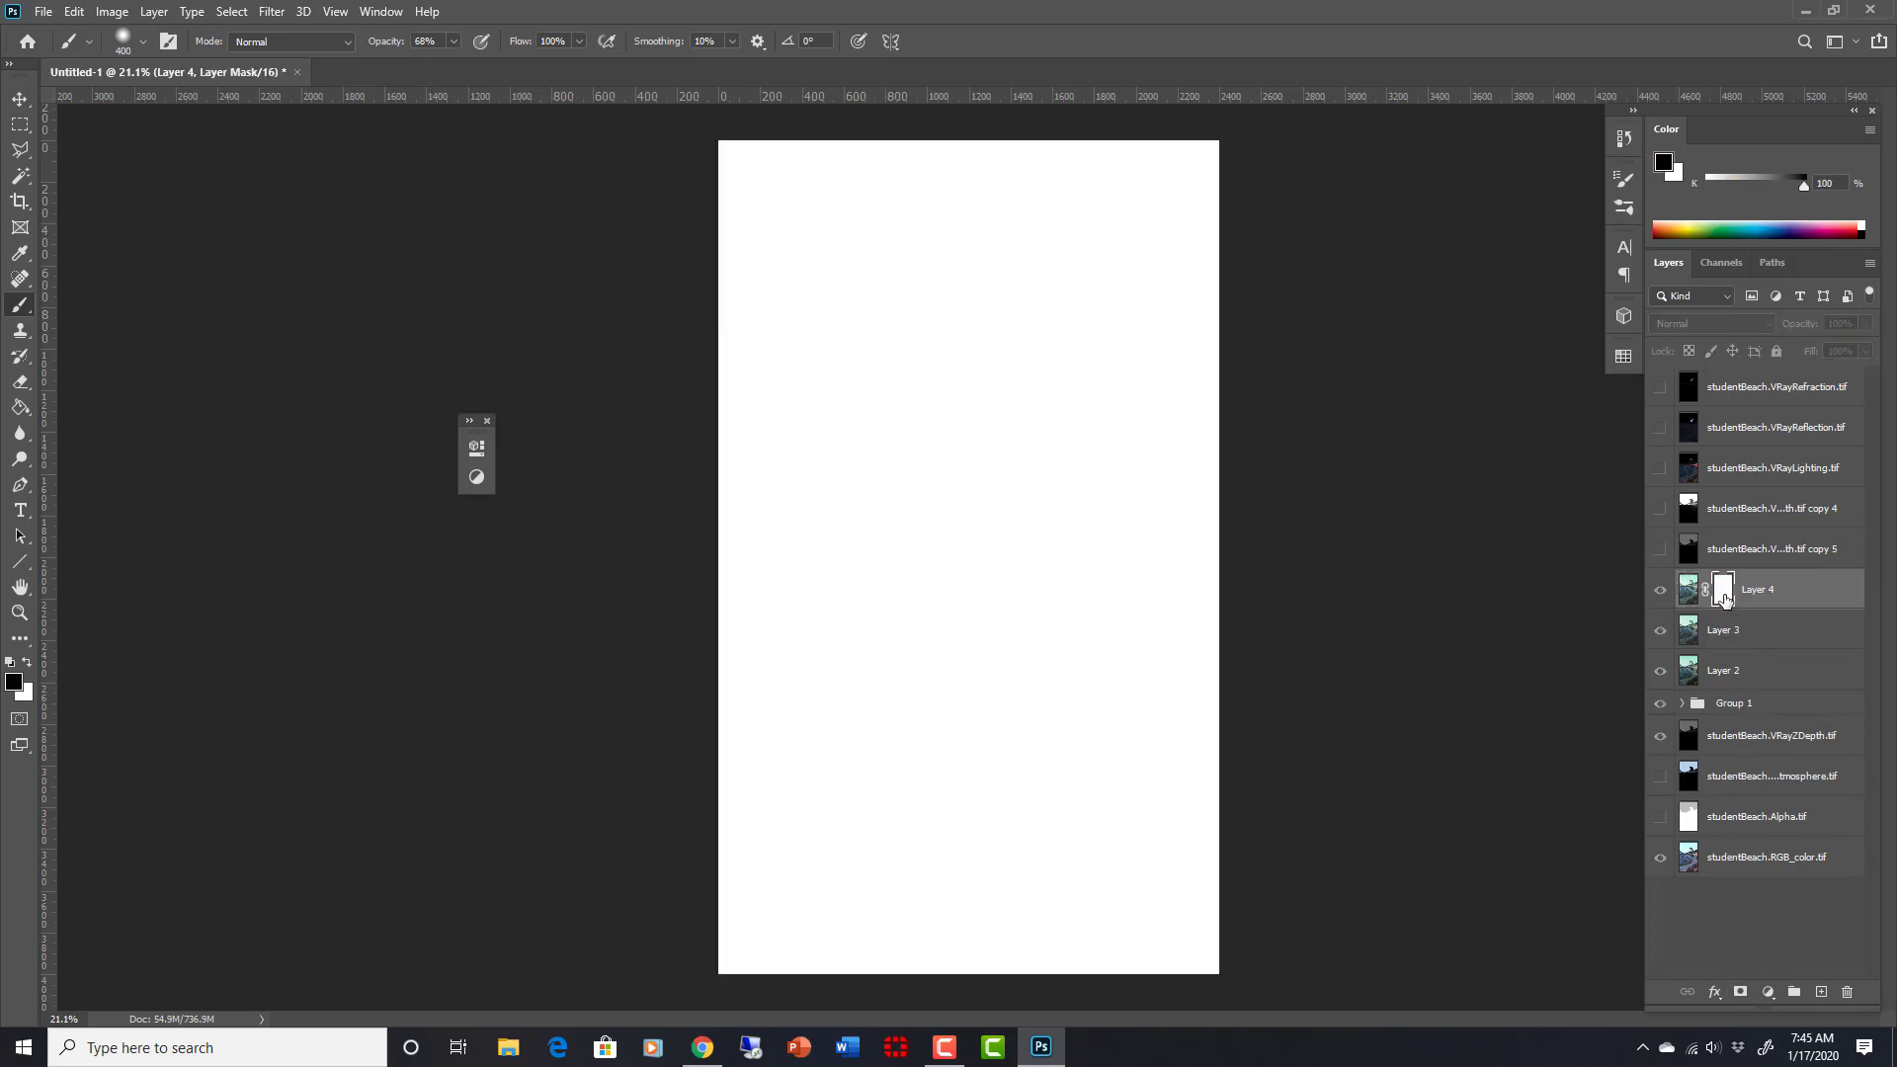
key("ctrl+v")
left_click(1691, 594)
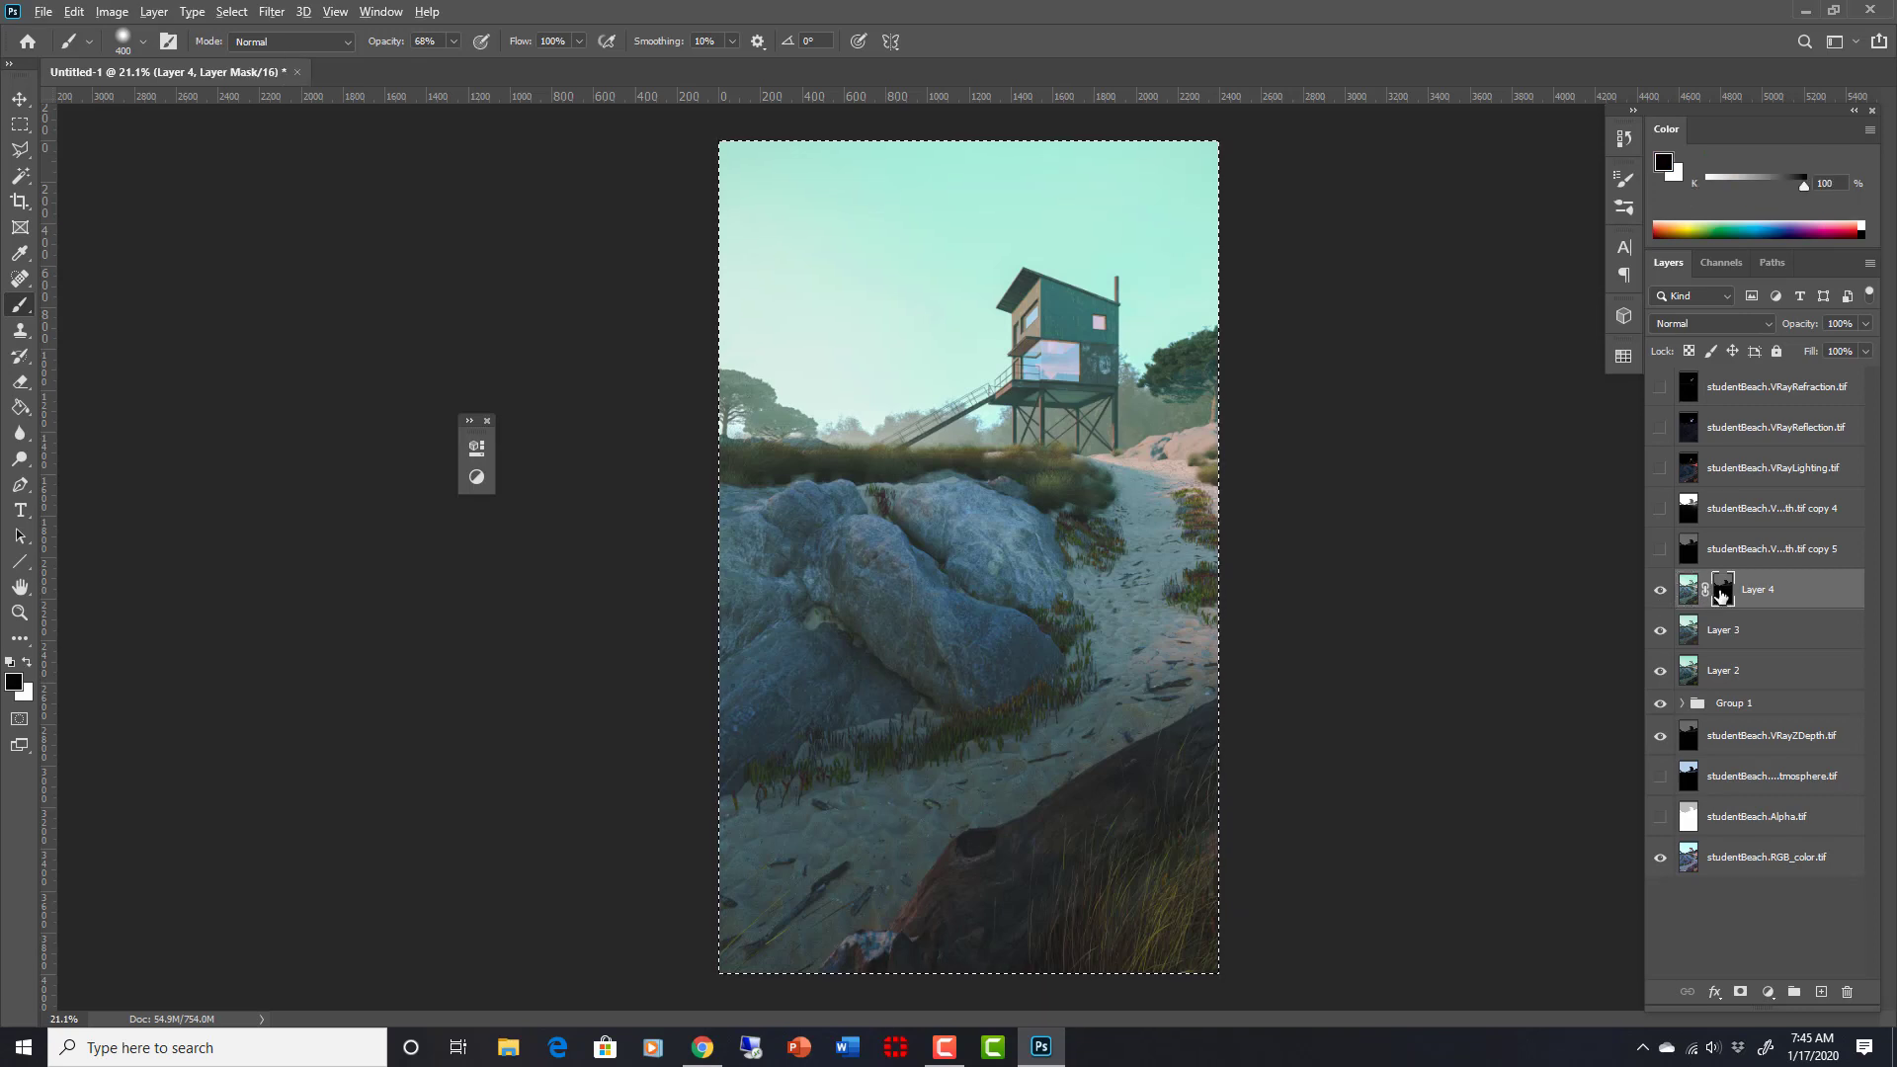
Step: Brighten Layer 4's depth mask with Levels, white input near 31, so sky and distance turn white
left_click(1722, 590, "alt")
left_click(111, 12)
mouse_move(142, 62)
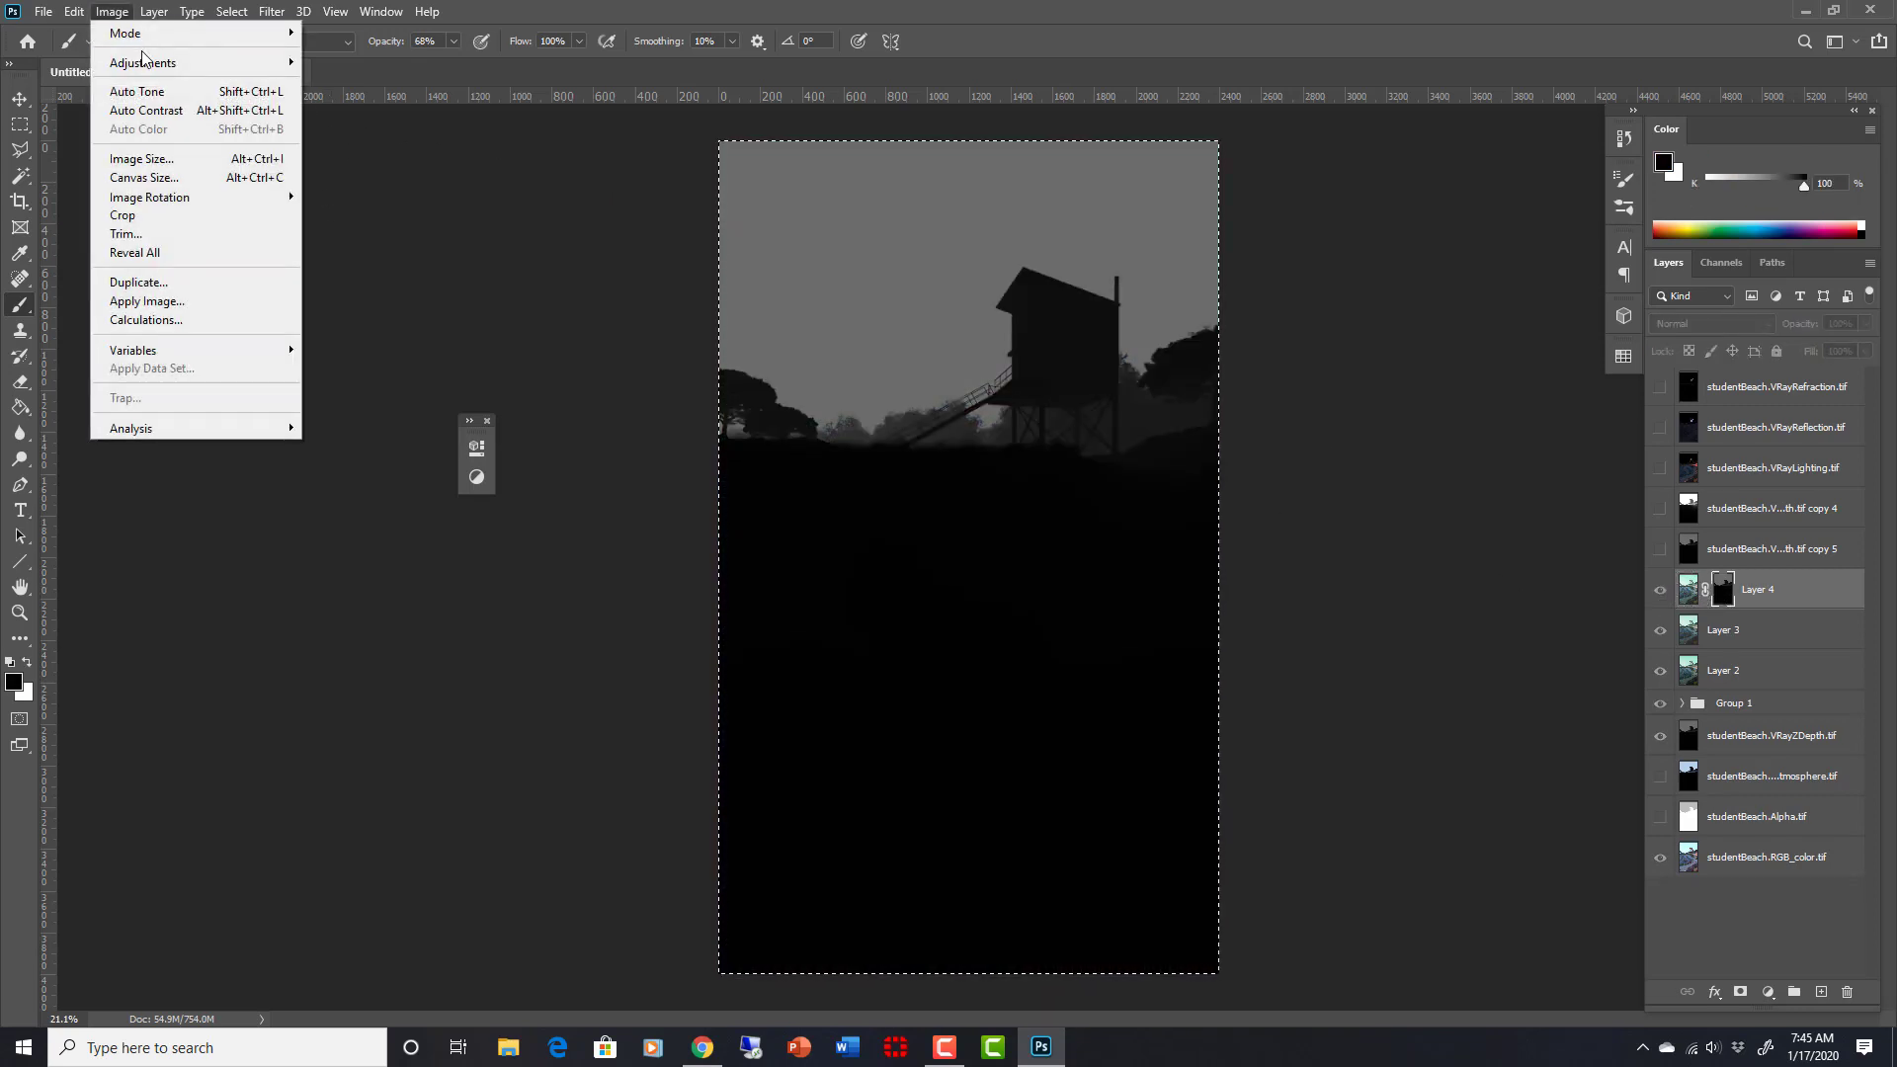
left_click(334, 82)
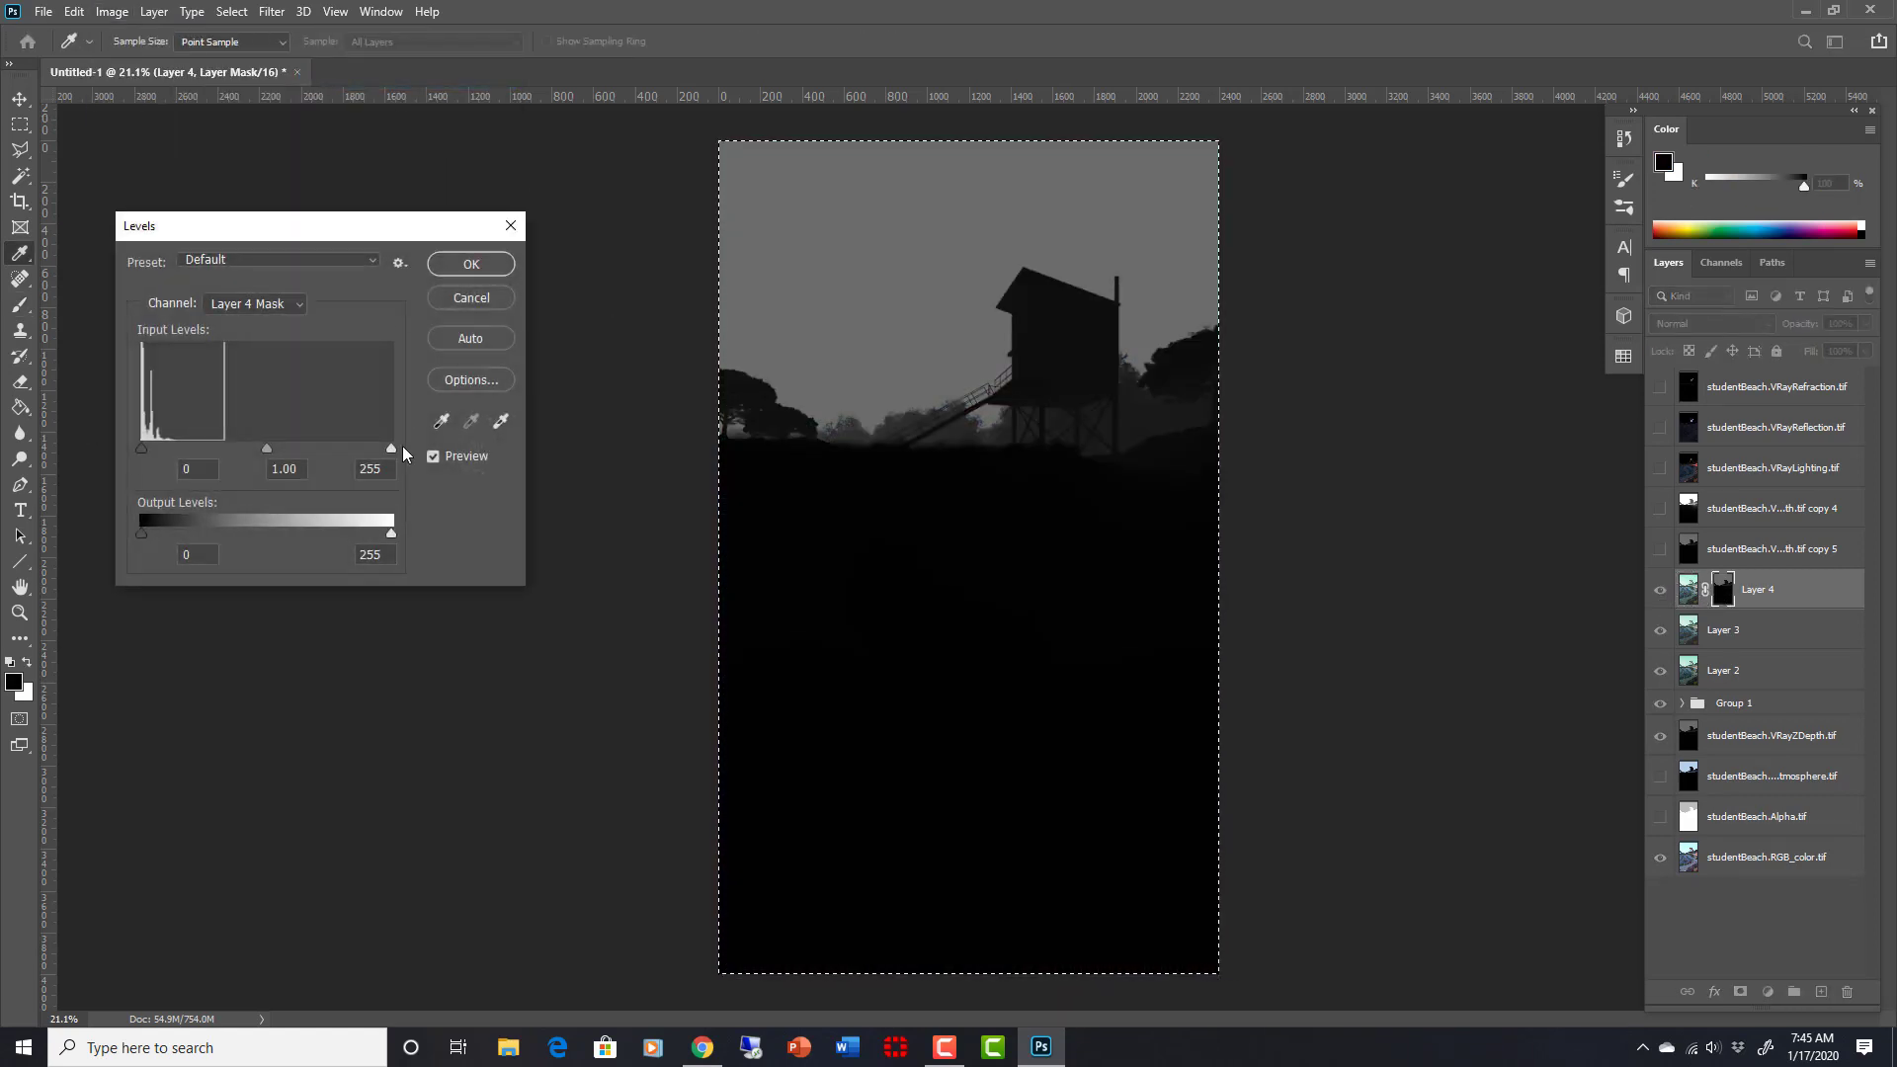
left_click_drag(392, 452, 173, 445)
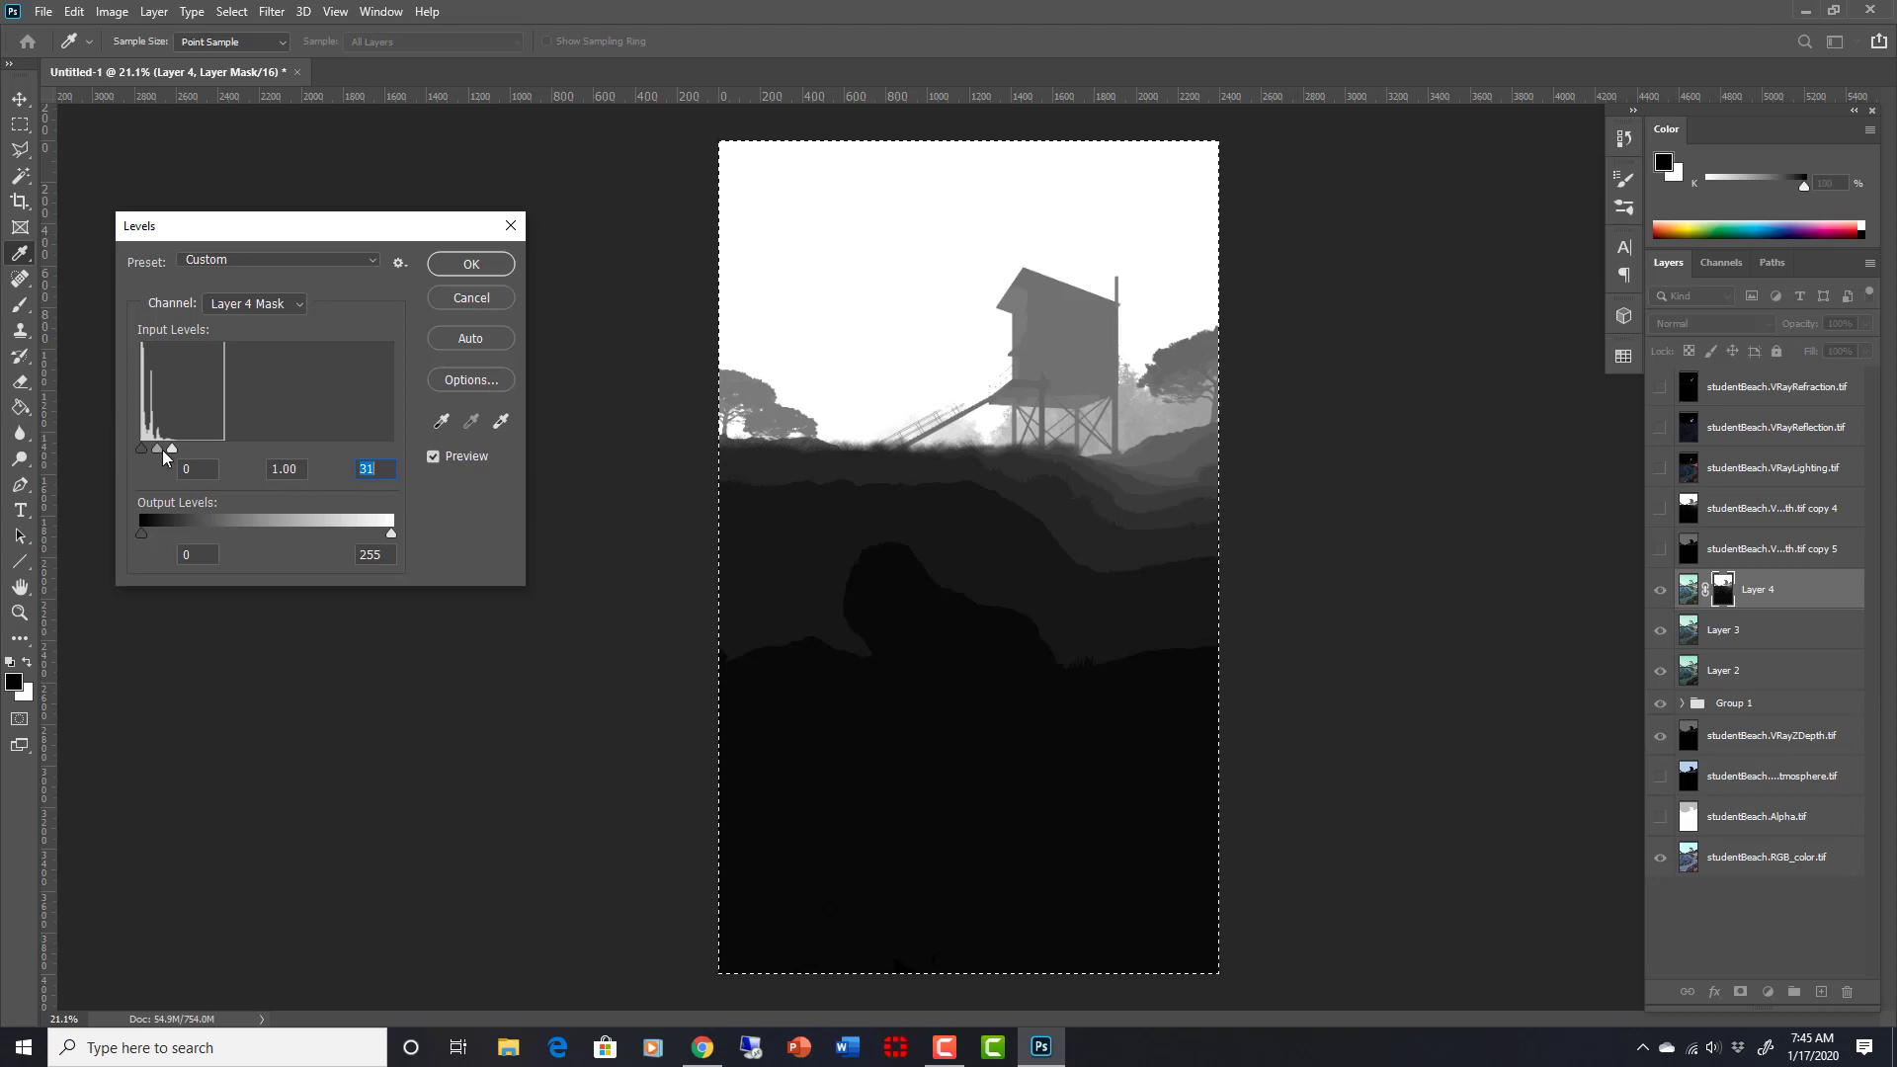
left_click(472, 265)
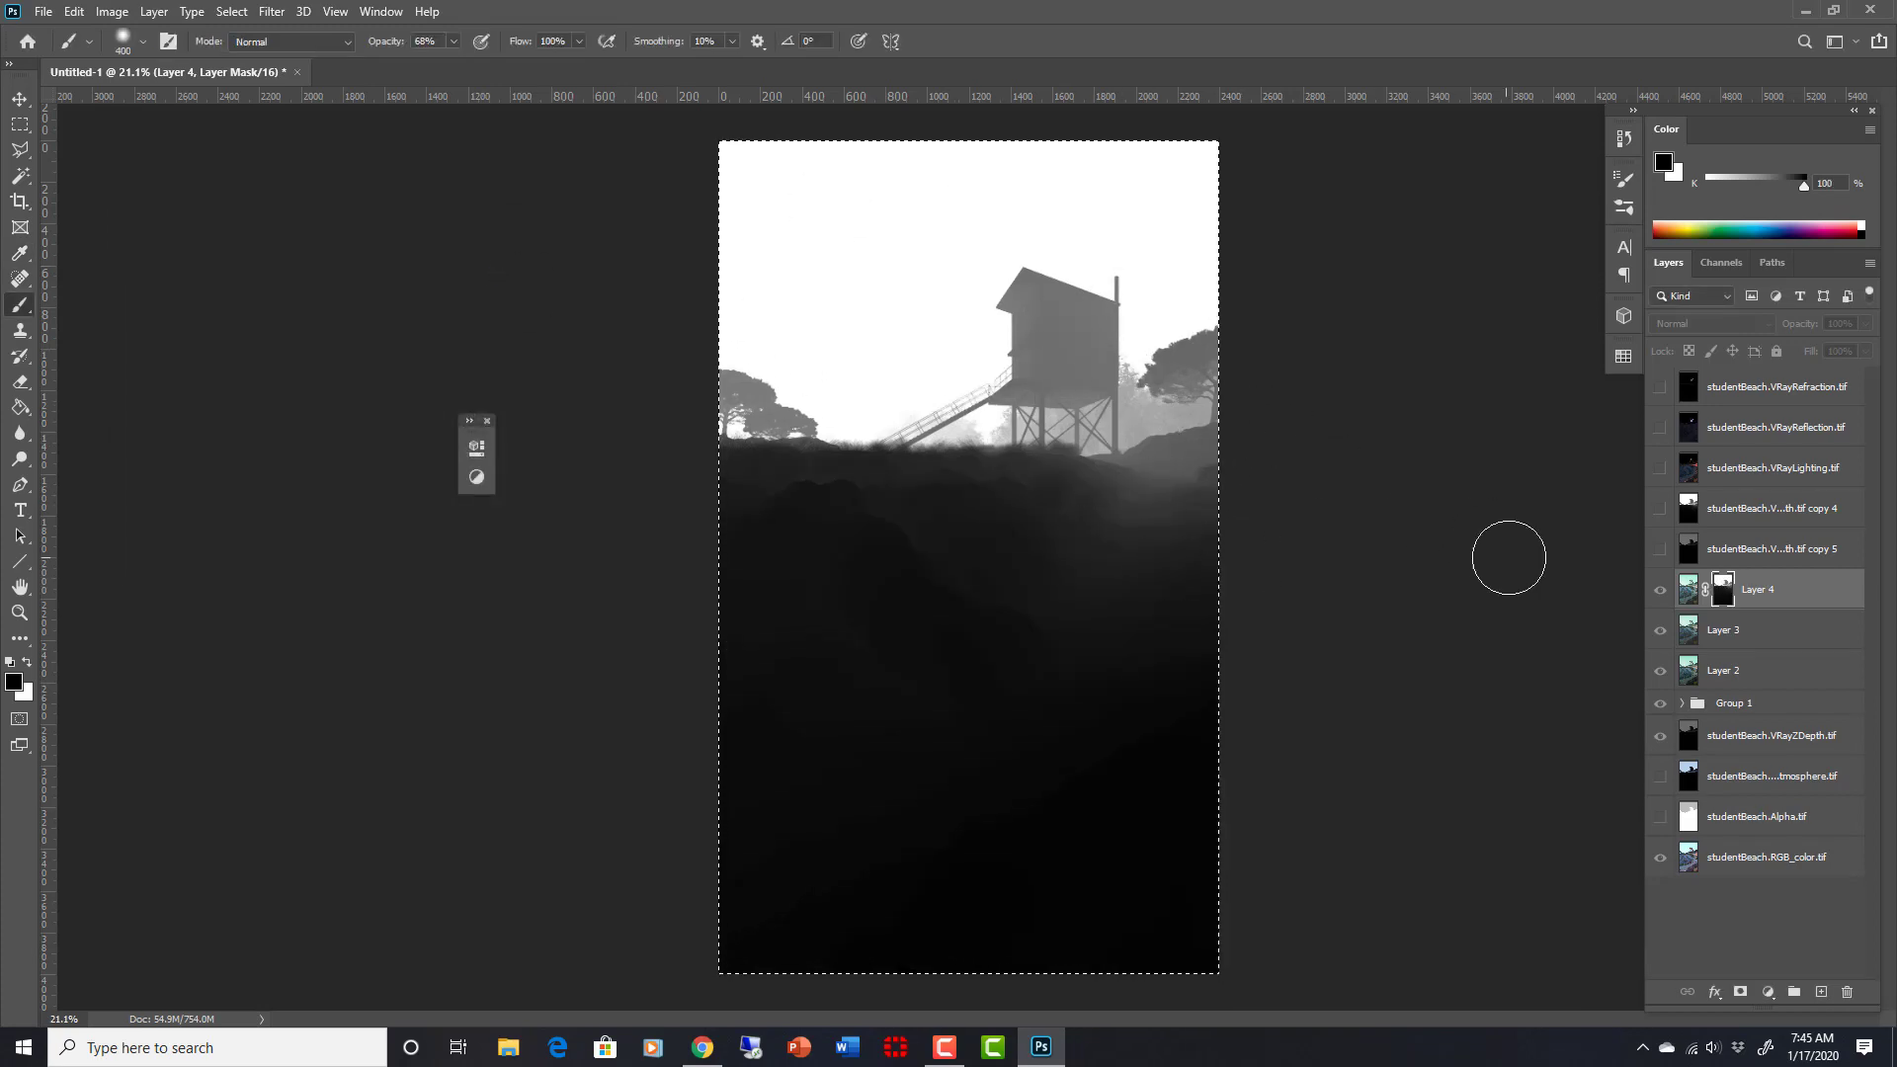
Step: Compare the colour composite with and without Layer 4's grade
left_click(1690, 588)
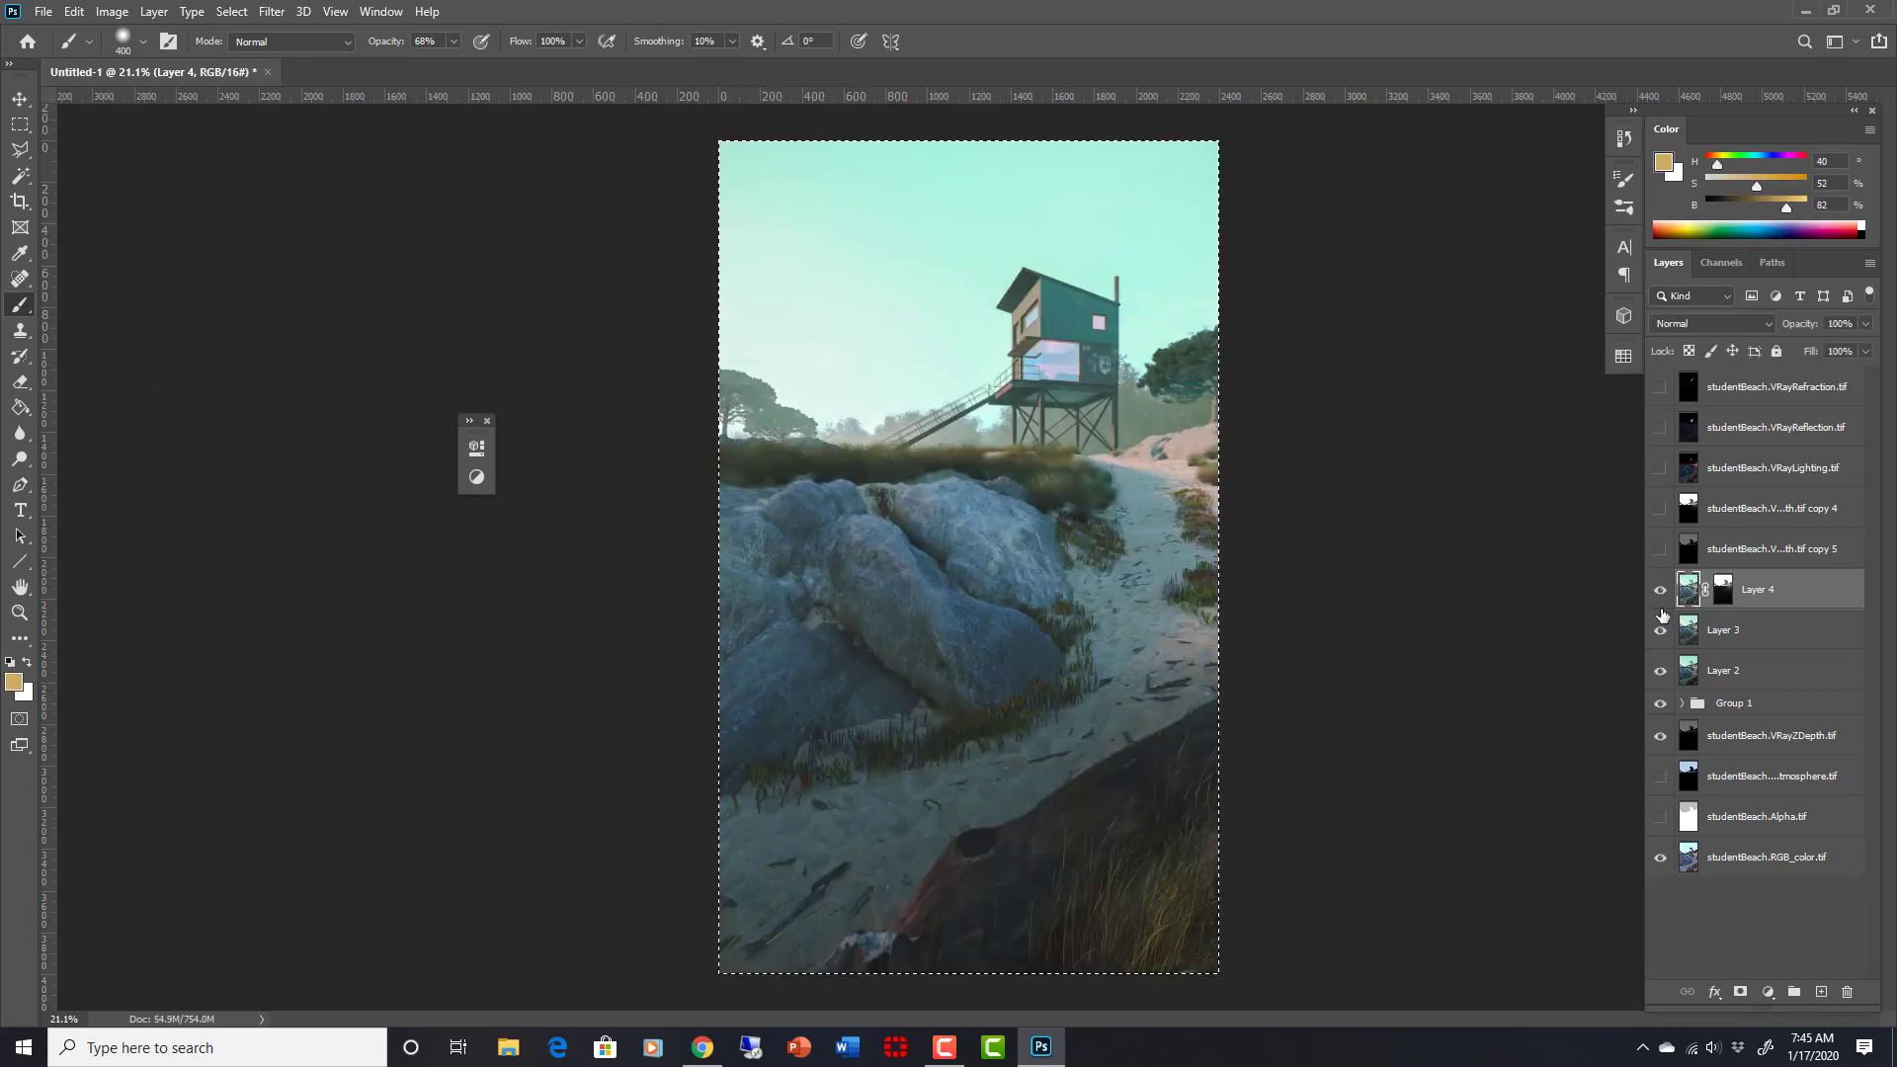
left_click(1657, 590)
left_click(1659, 590)
left_click(1659, 590)
left_click(1660, 590)
left_click(1660, 590)
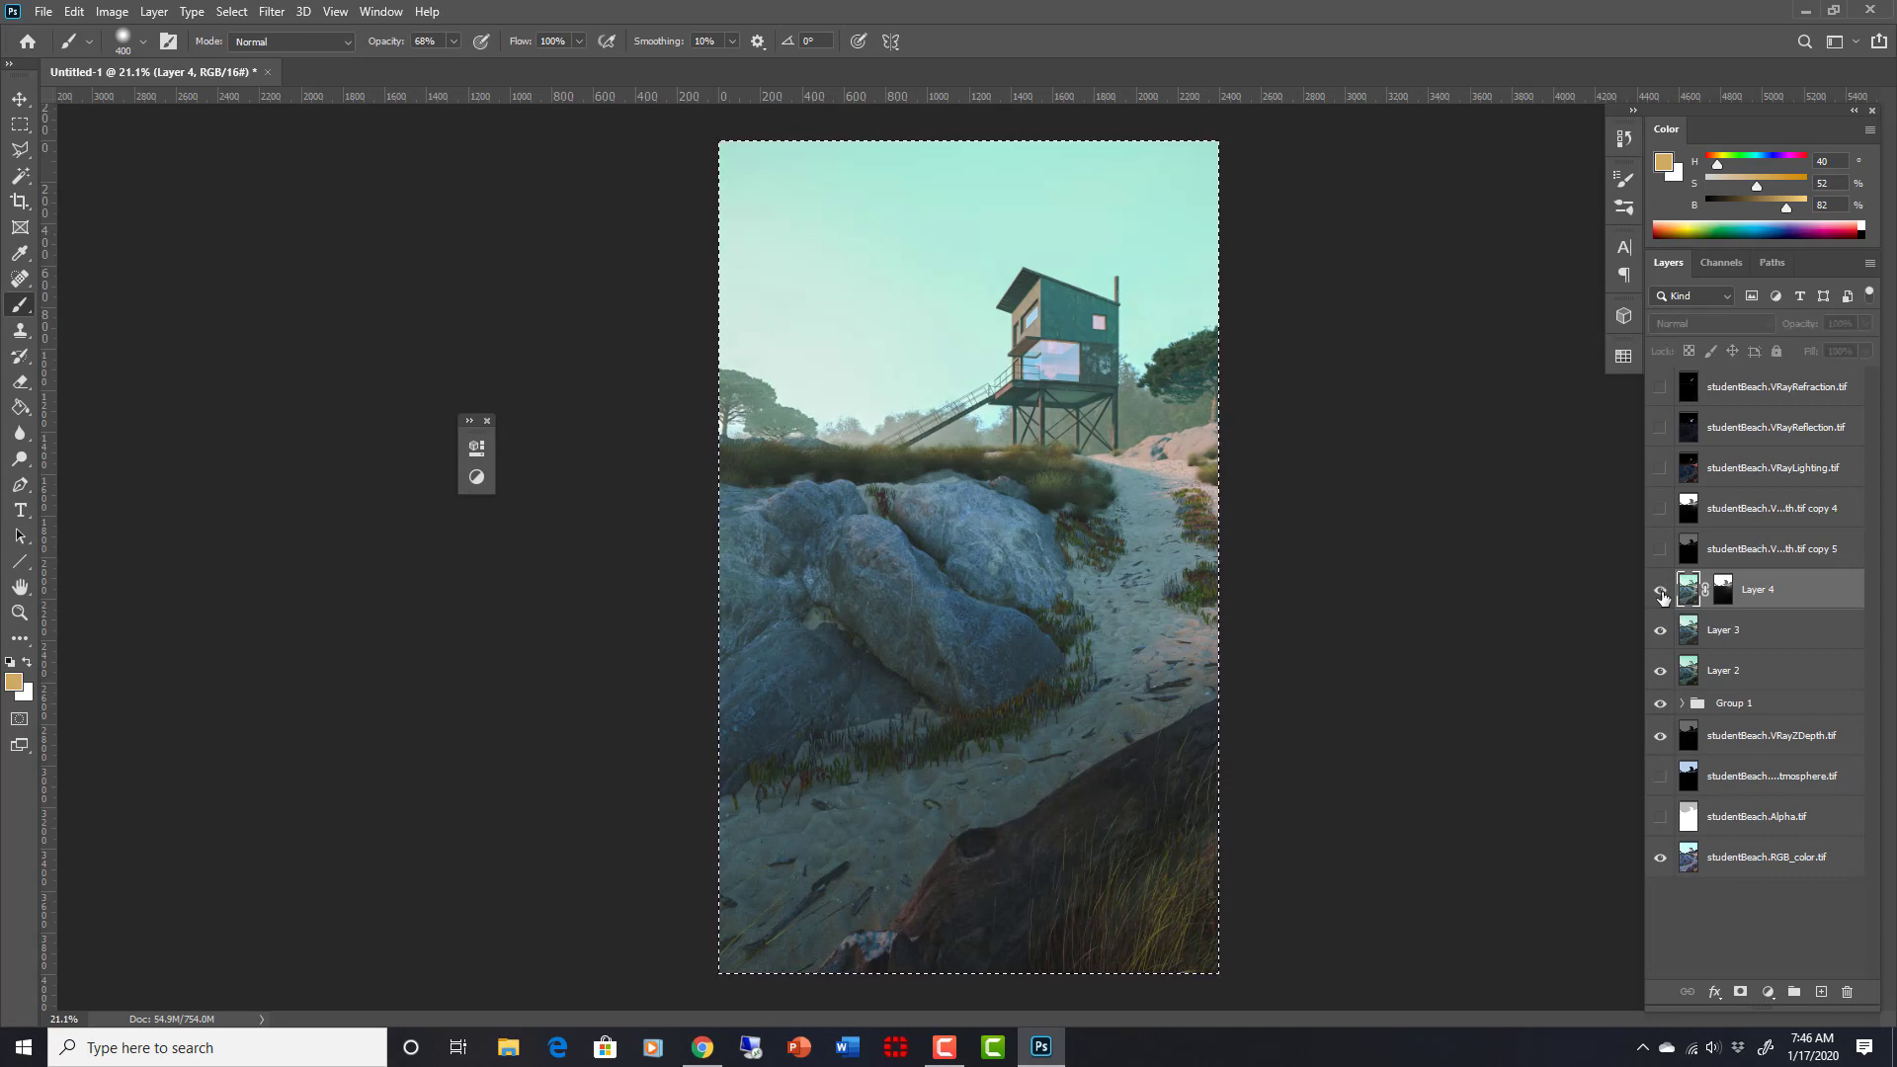
left_click(1661, 595)
left_click(1662, 595)
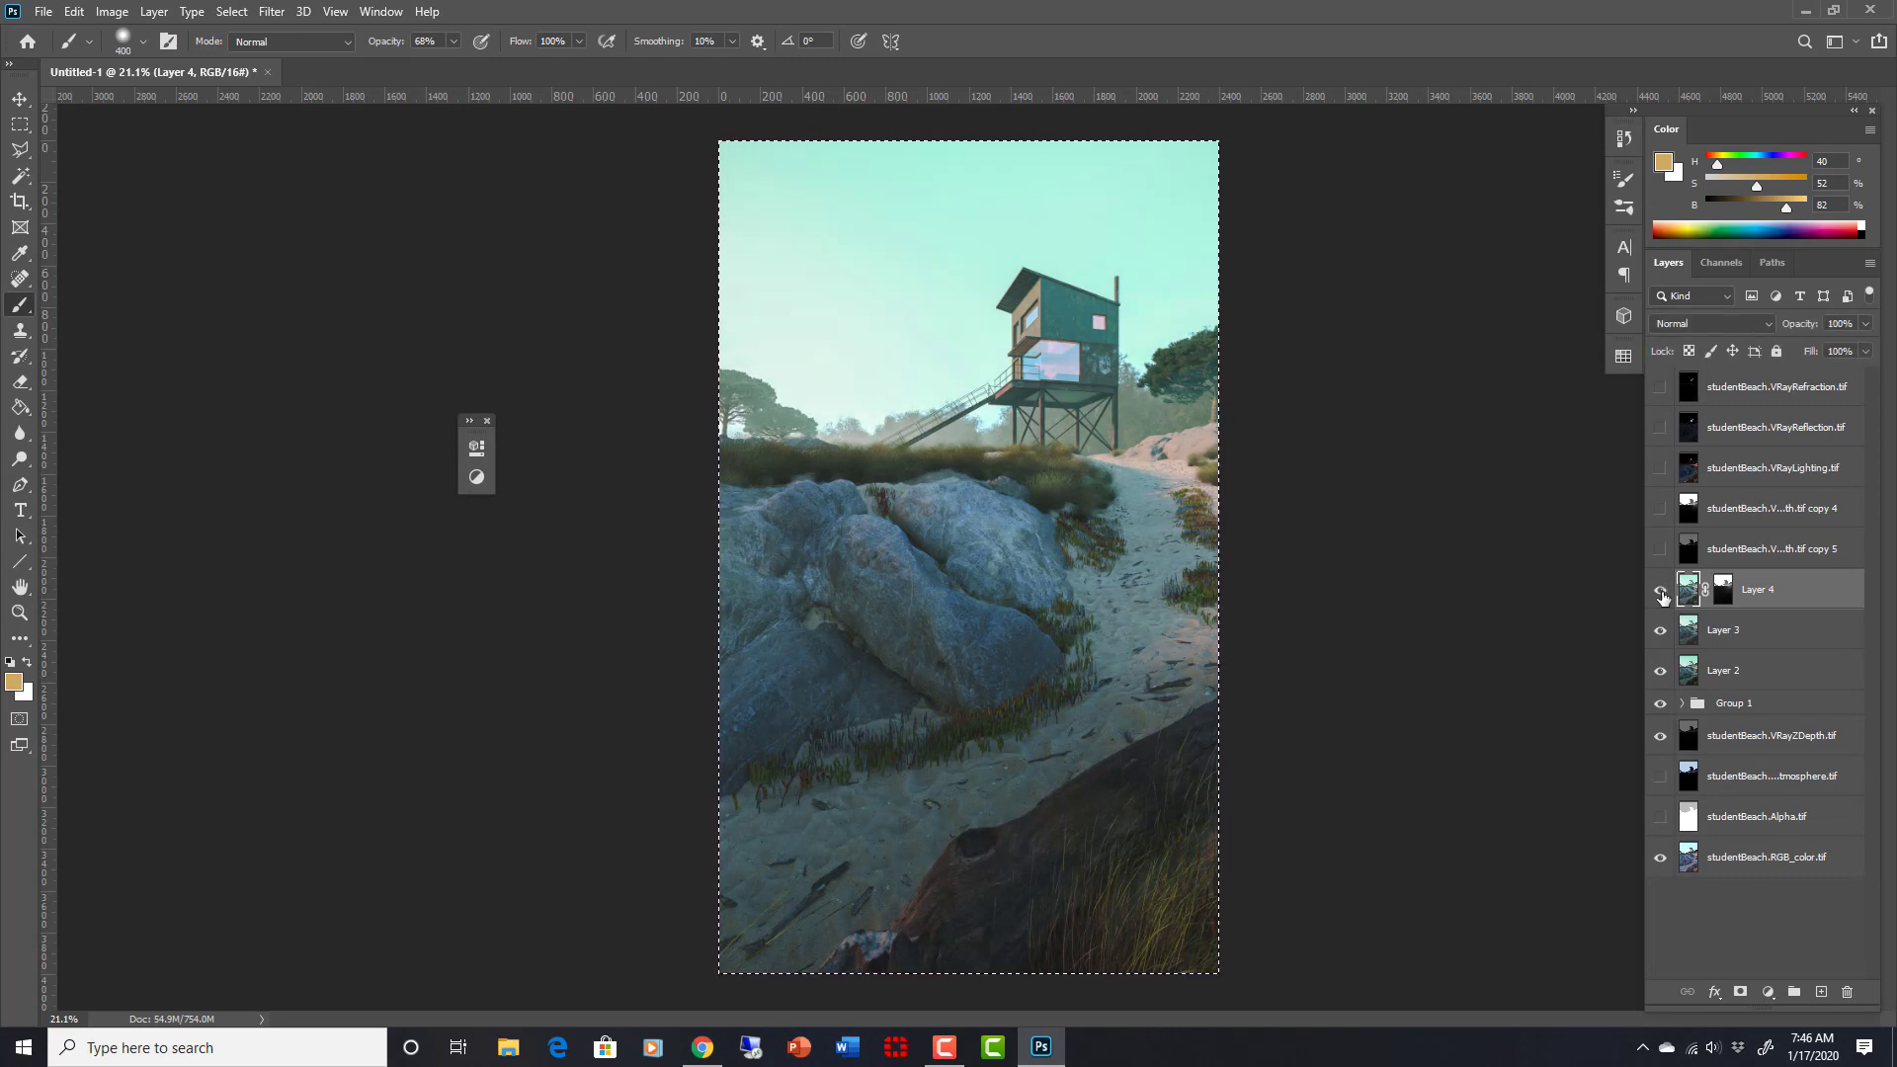
left_click(1662, 594)
Step: Select Layer 3 and add a layer mask to it
left_click(1690, 629)
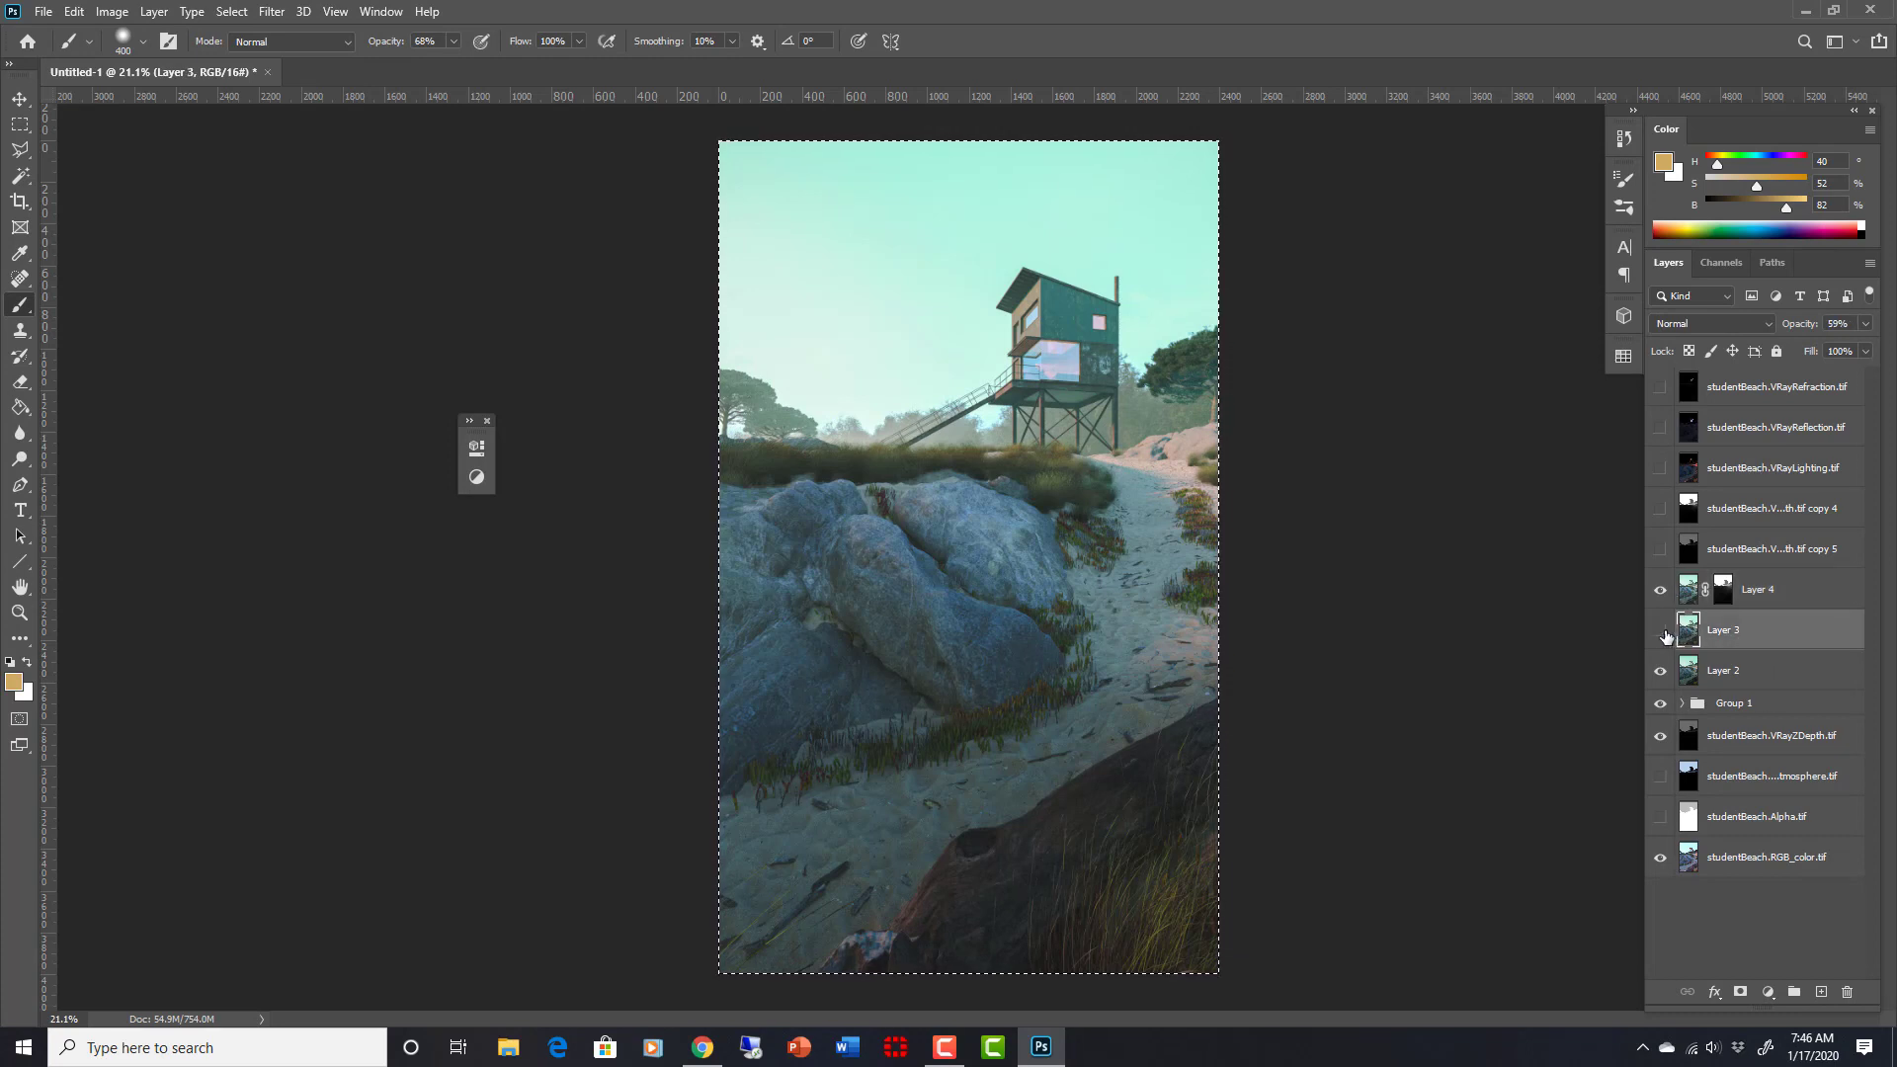
left_click(1660, 634)
left_click(1741, 992)
Step: Invert Layer 3's mask to black and compare the result with the mask on and off
key("ctrl+i")
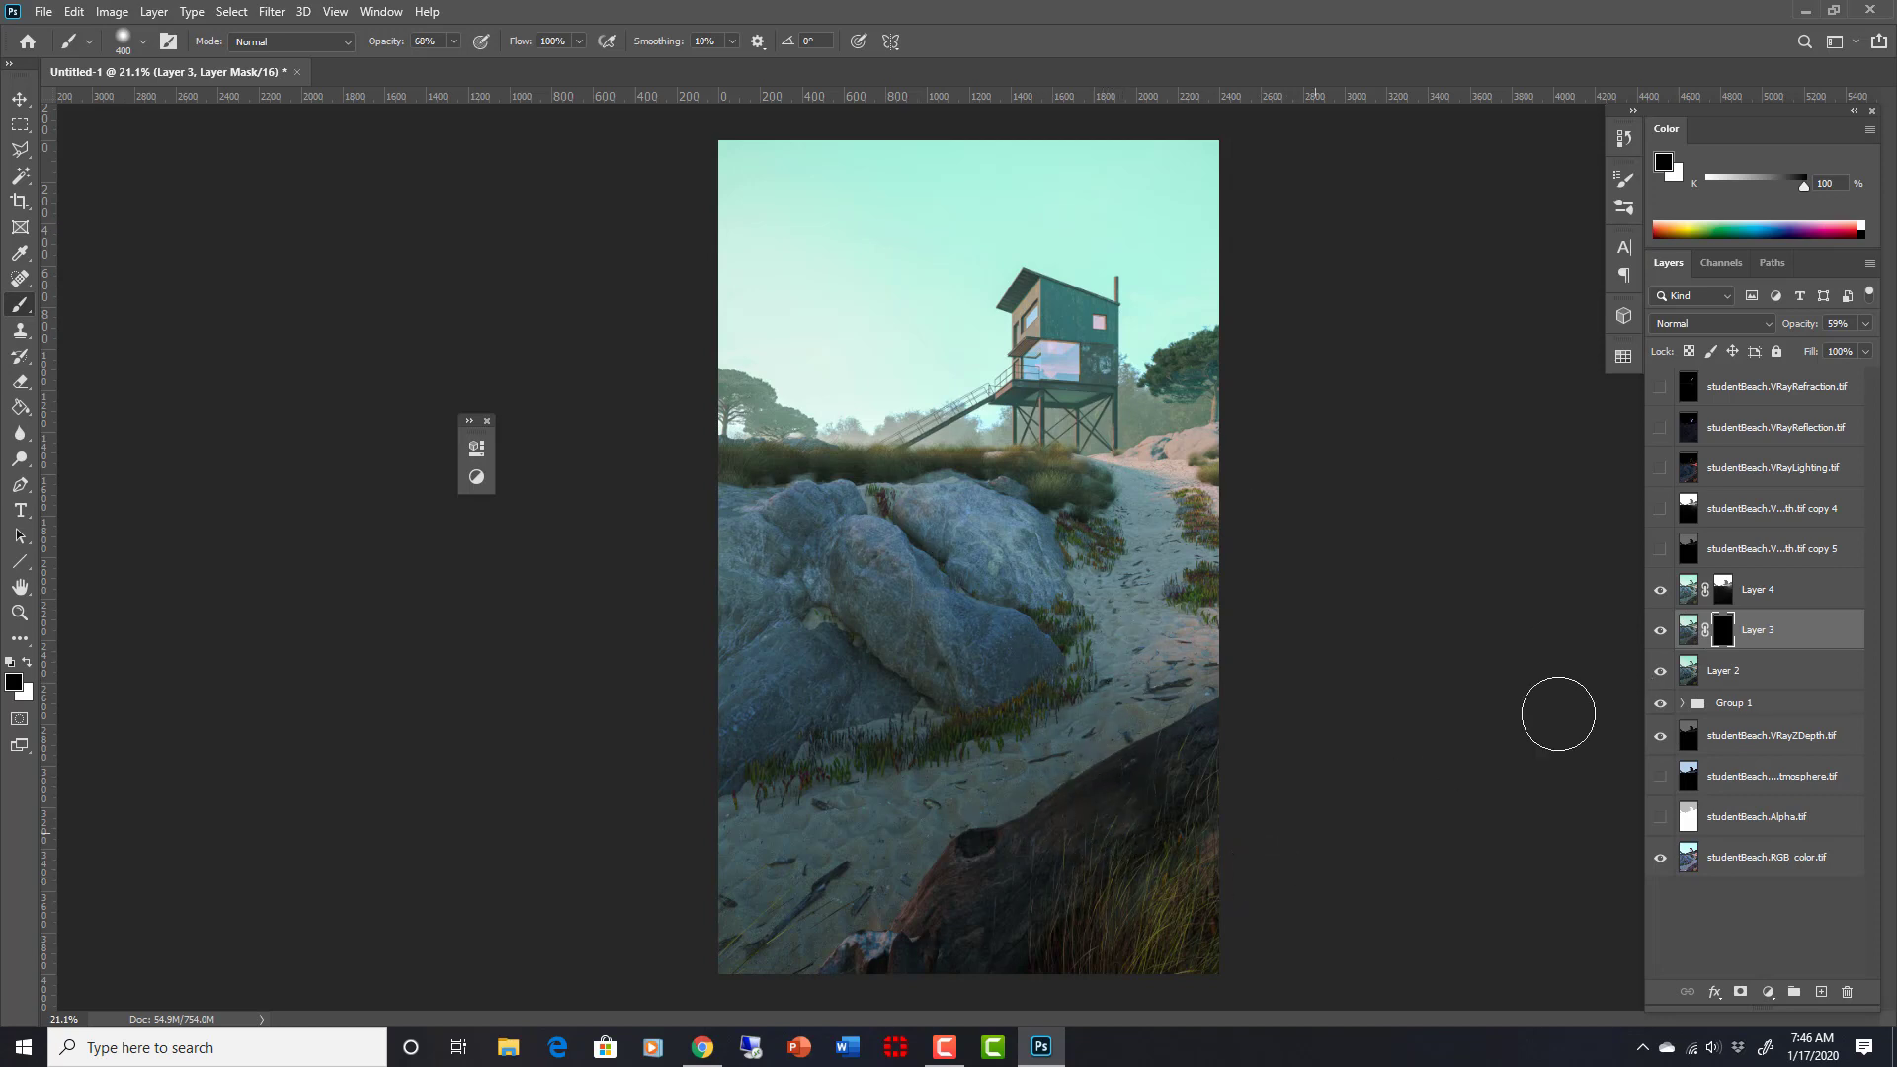
left_click(1722, 630, "shift")
left_click(1722, 629, "shift")
left_click(1722, 630, "shift")
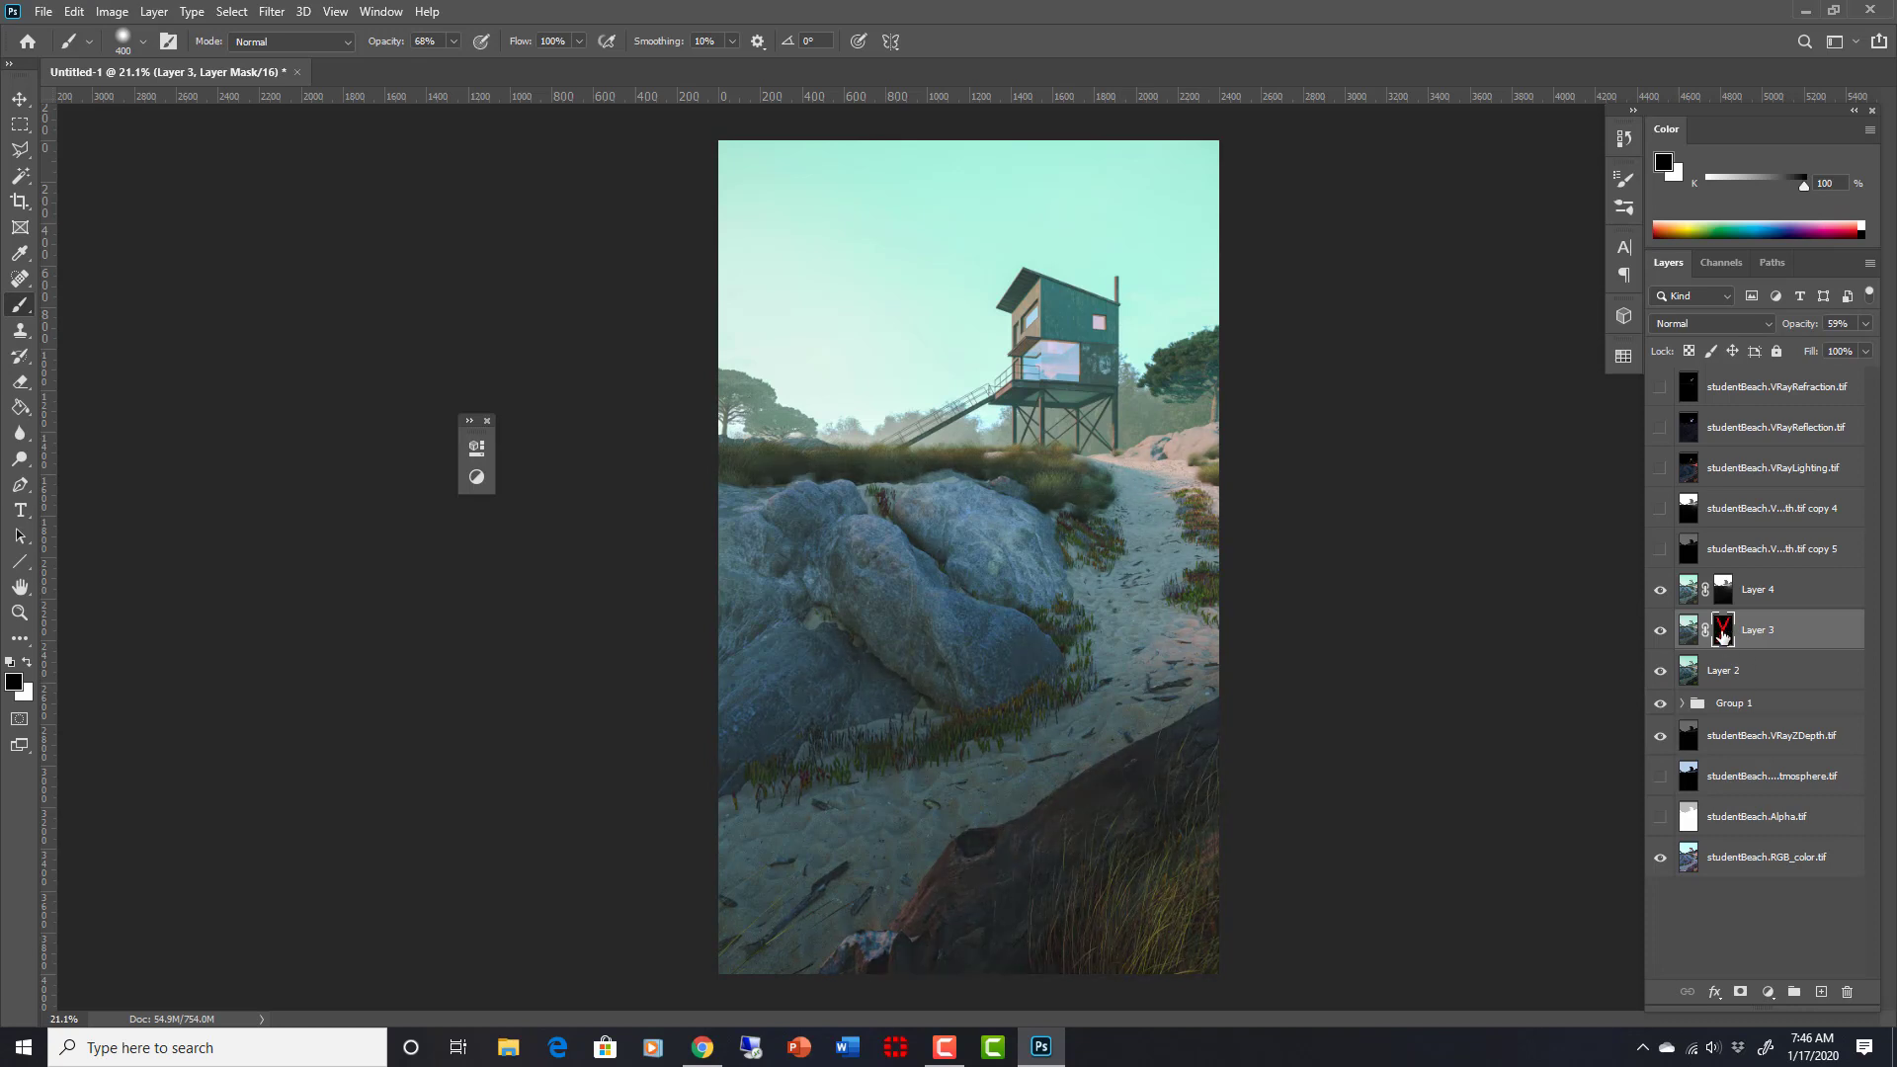
left_click(1722, 630, "shift")
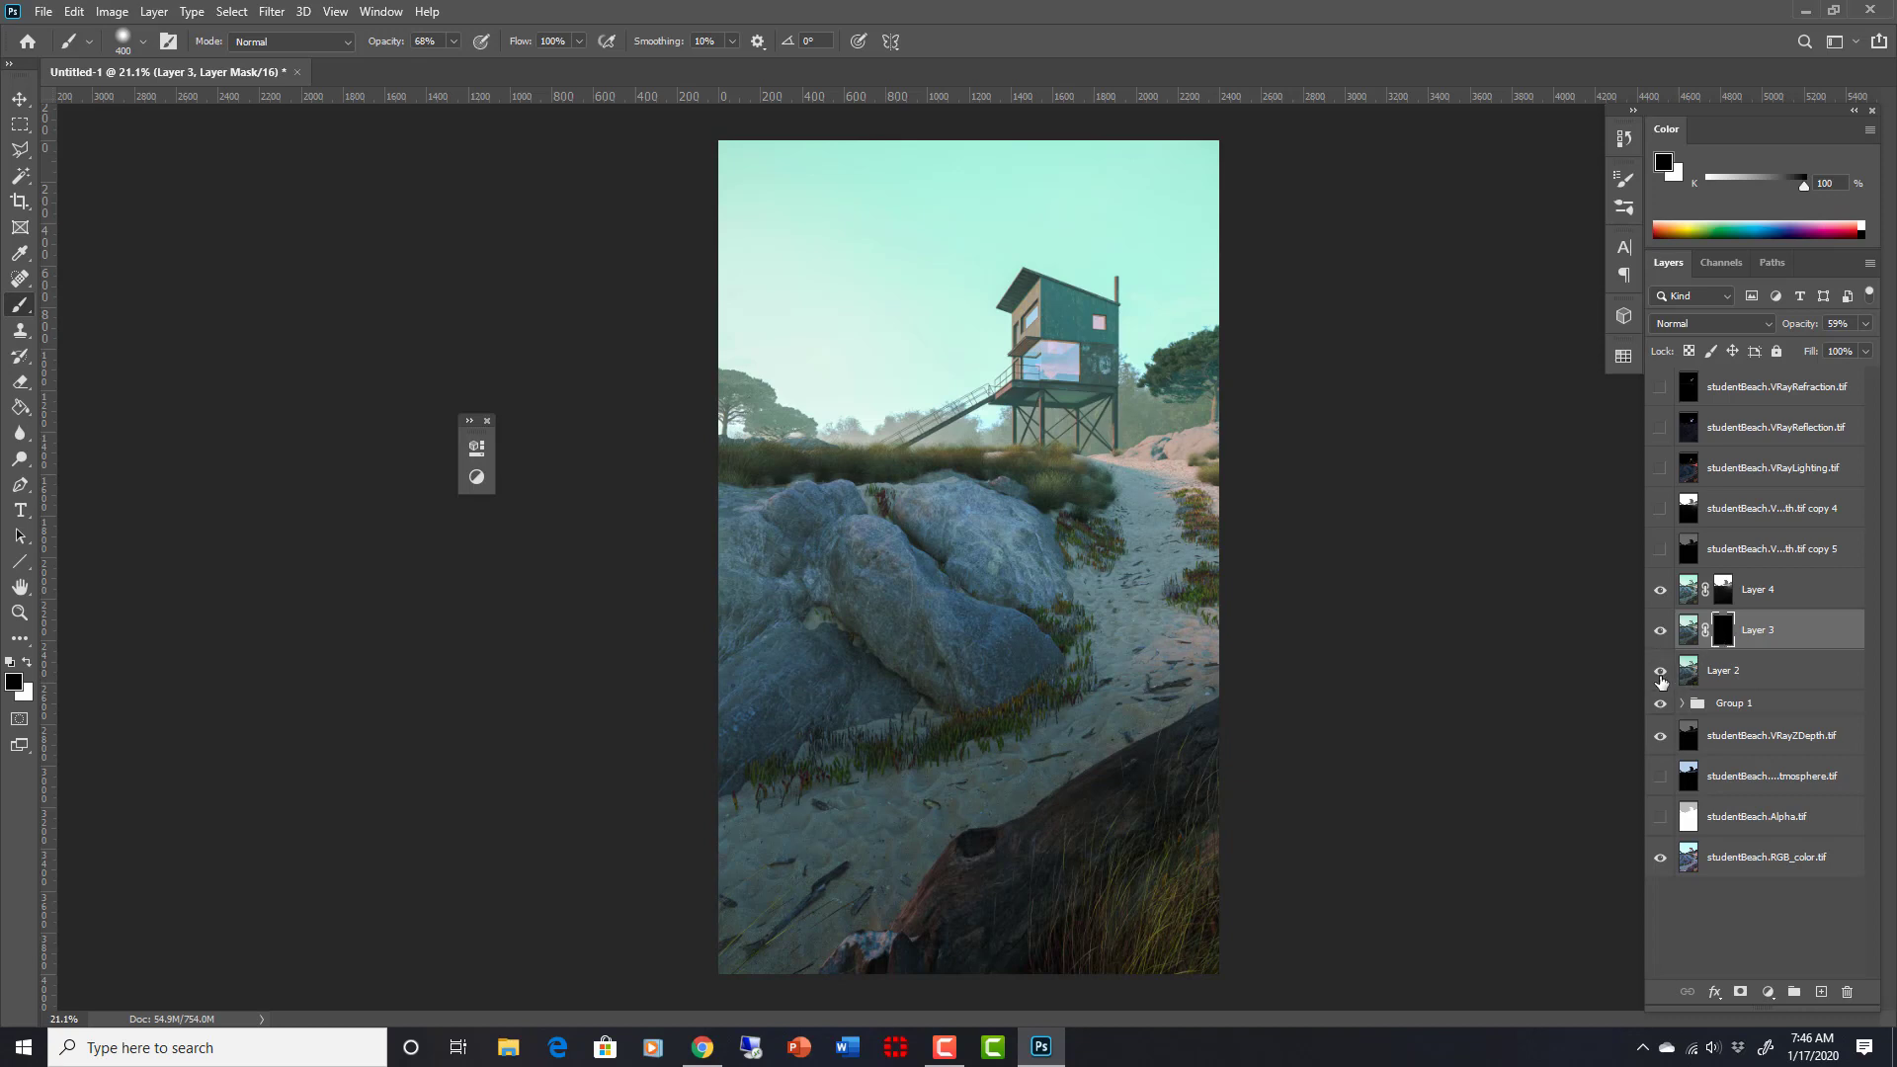
Step: Group Layers 2, 3 and 4 into Group 2
left_click(1690, 672)
left_click(1749, 588, "shift")
key("ctrl+g")
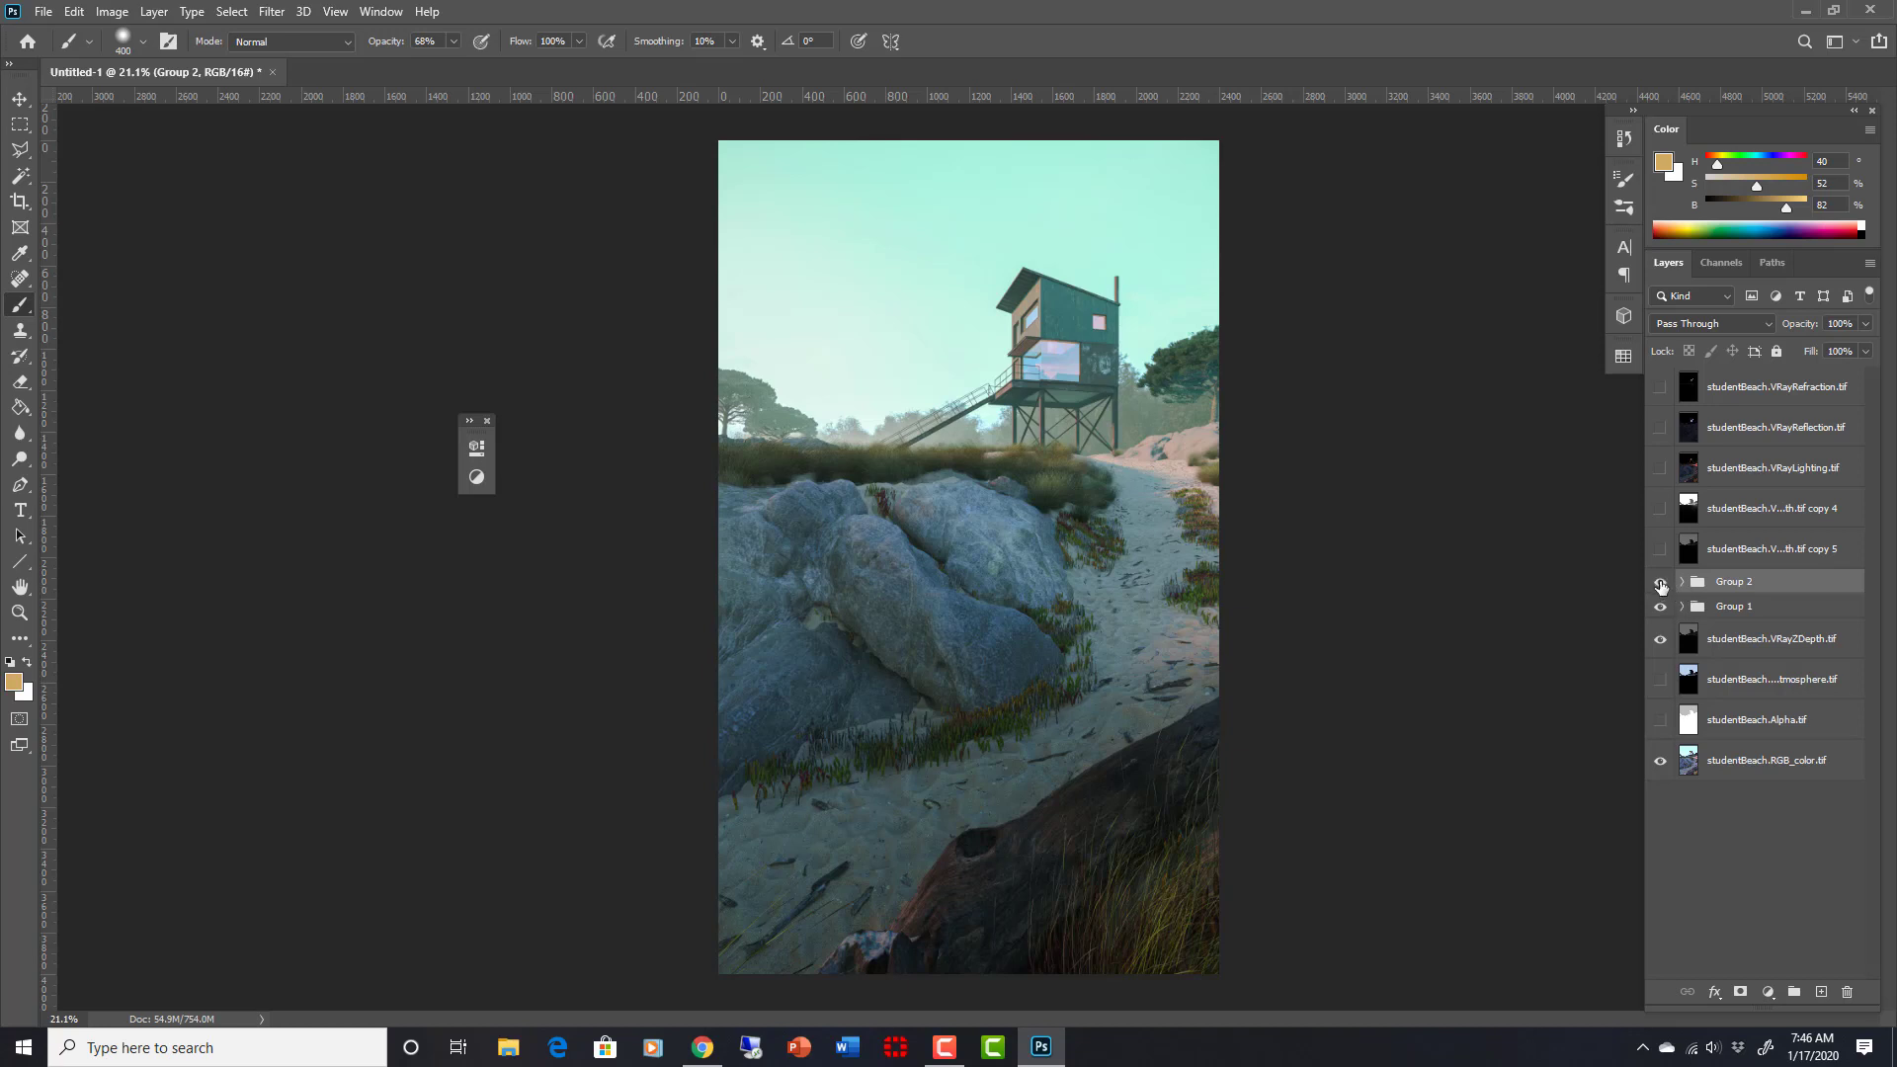
Step: Compare the render with and without Group 2's teal grade, leaving Group 2 hidden
left_click(1660, 584)
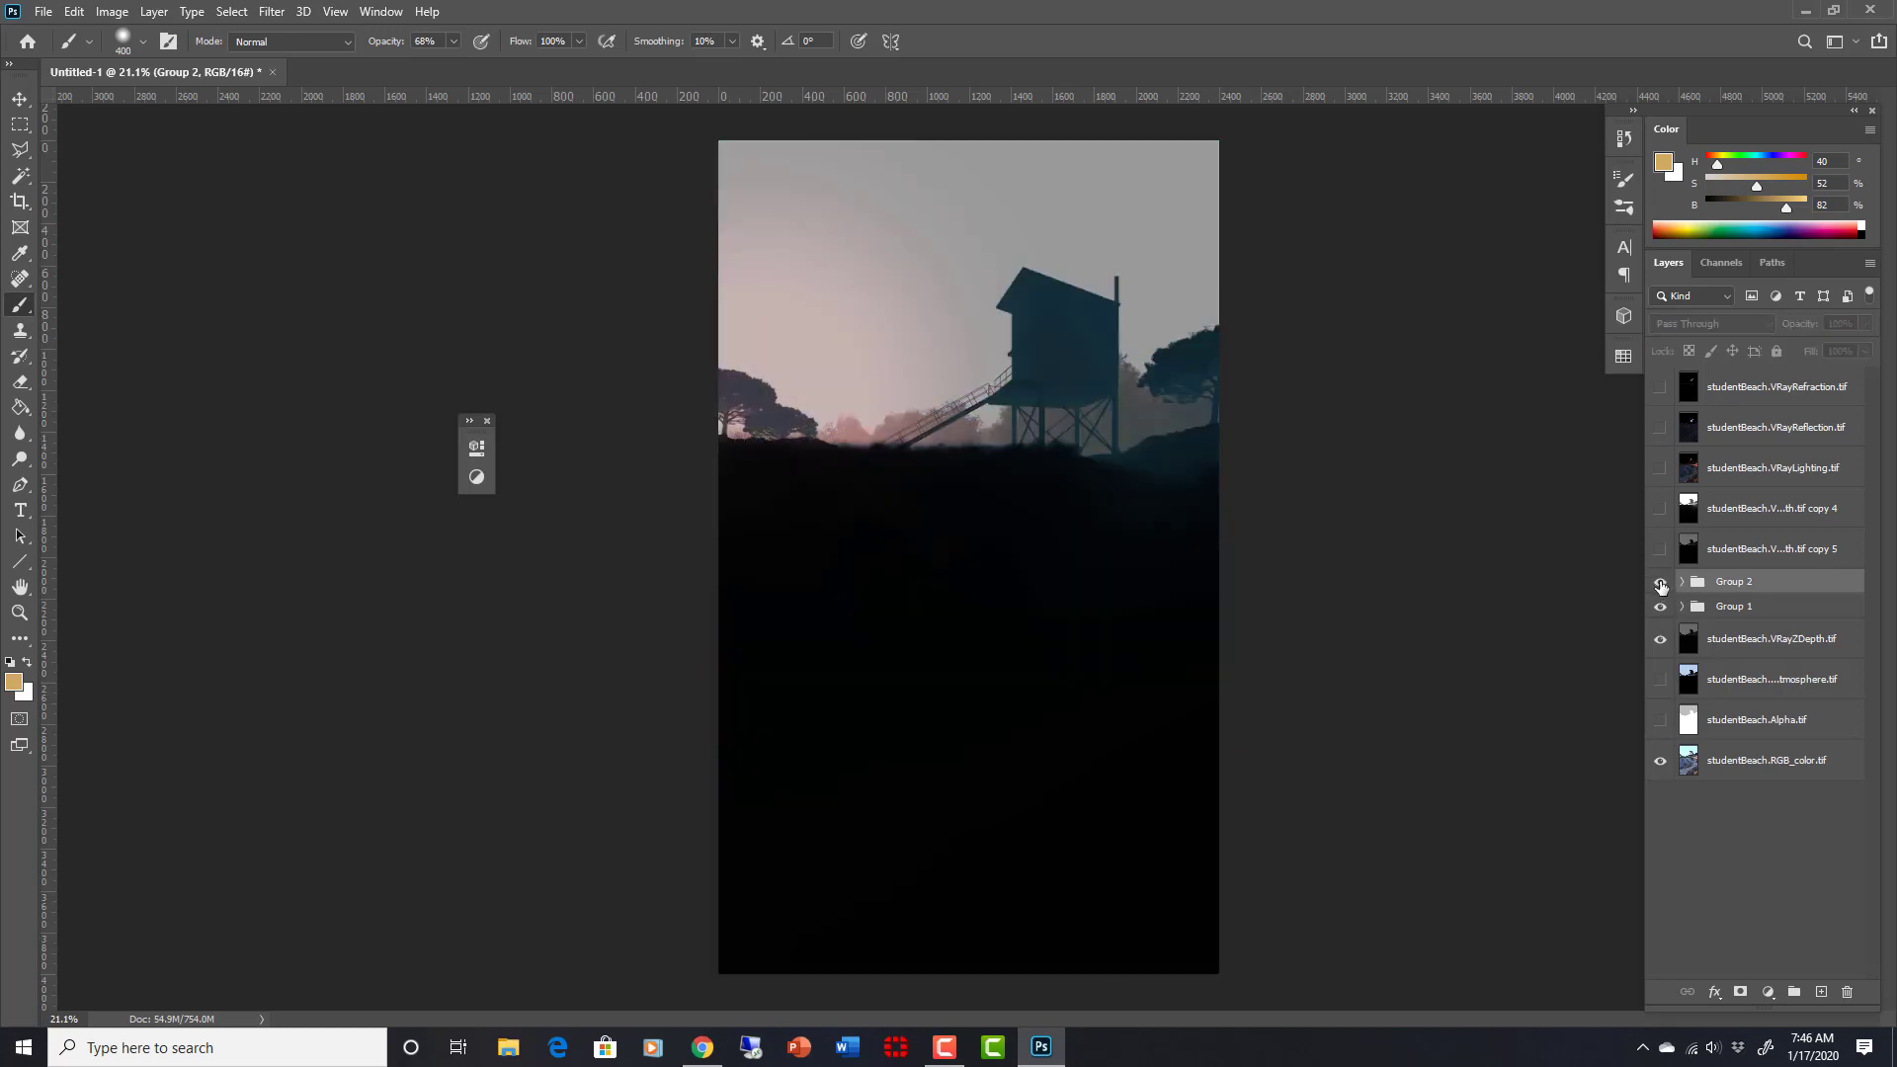
left_click(1662, 584)
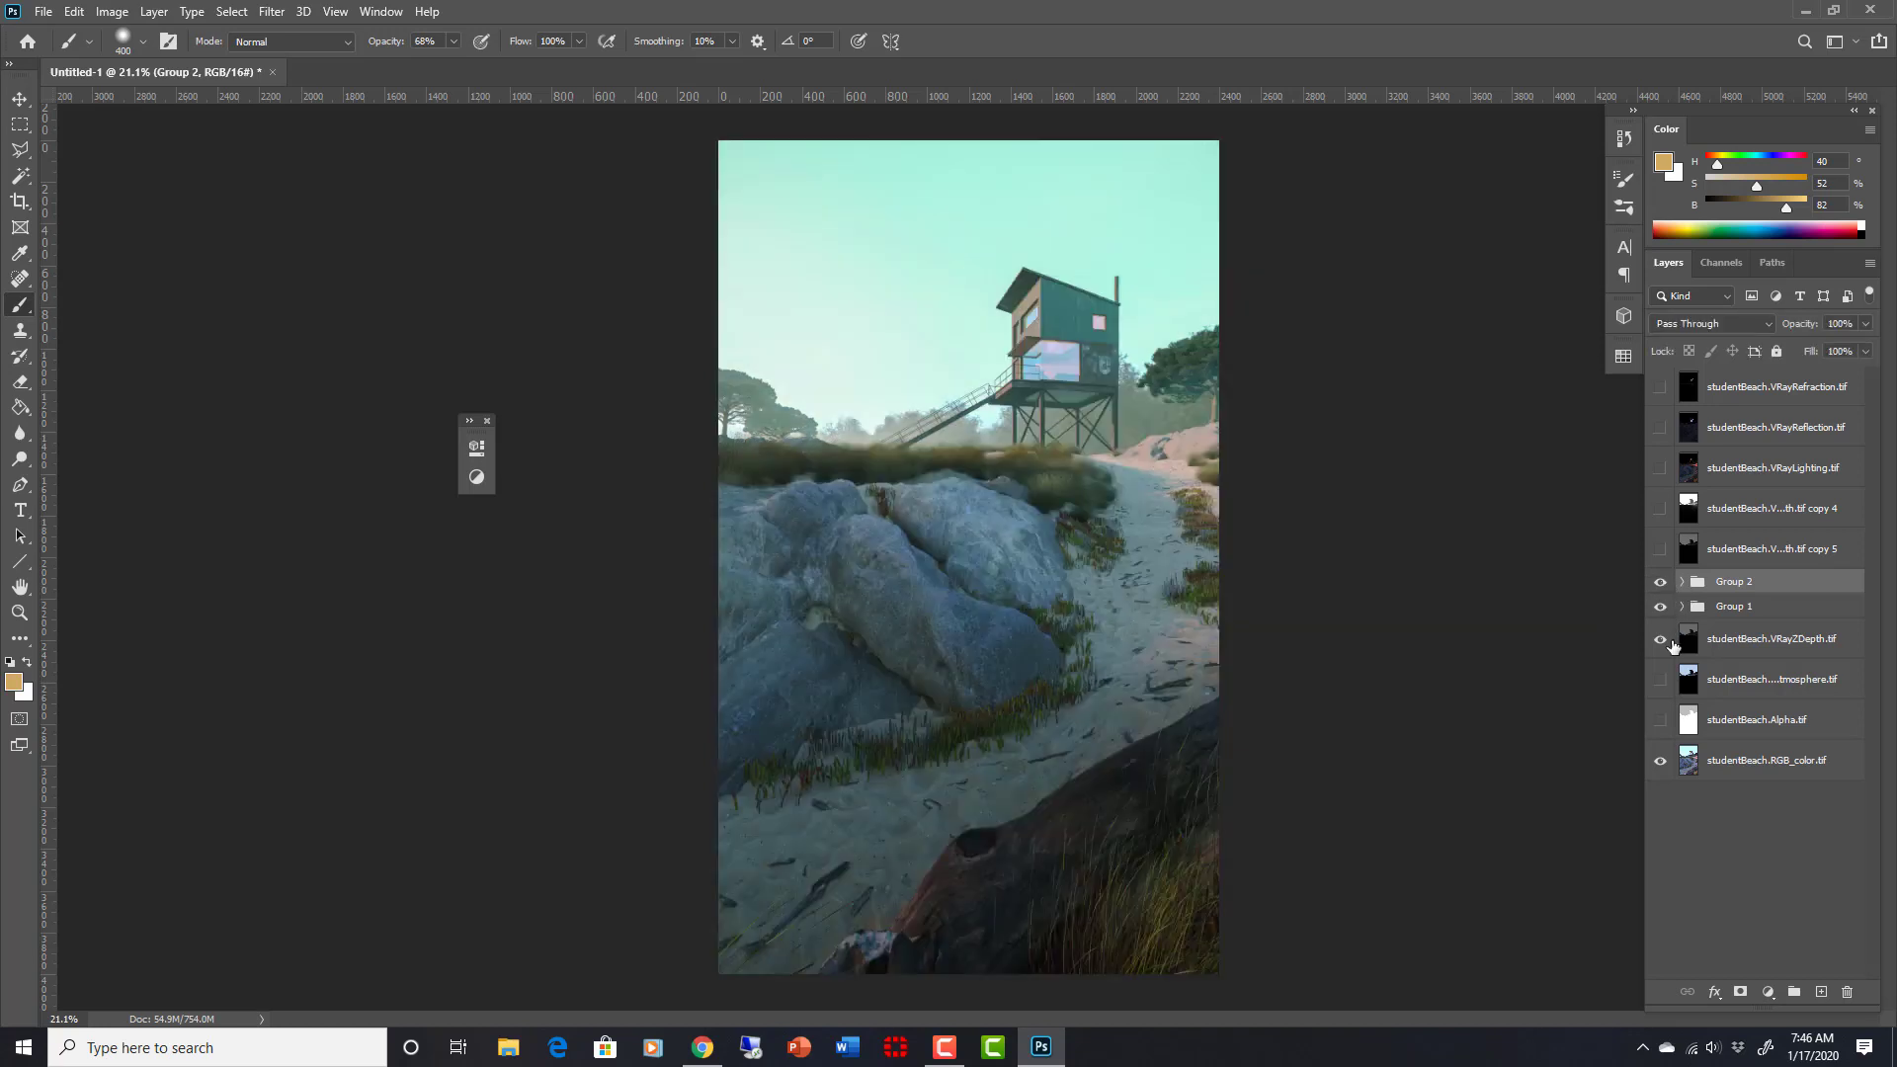
left_click(1661, 584)
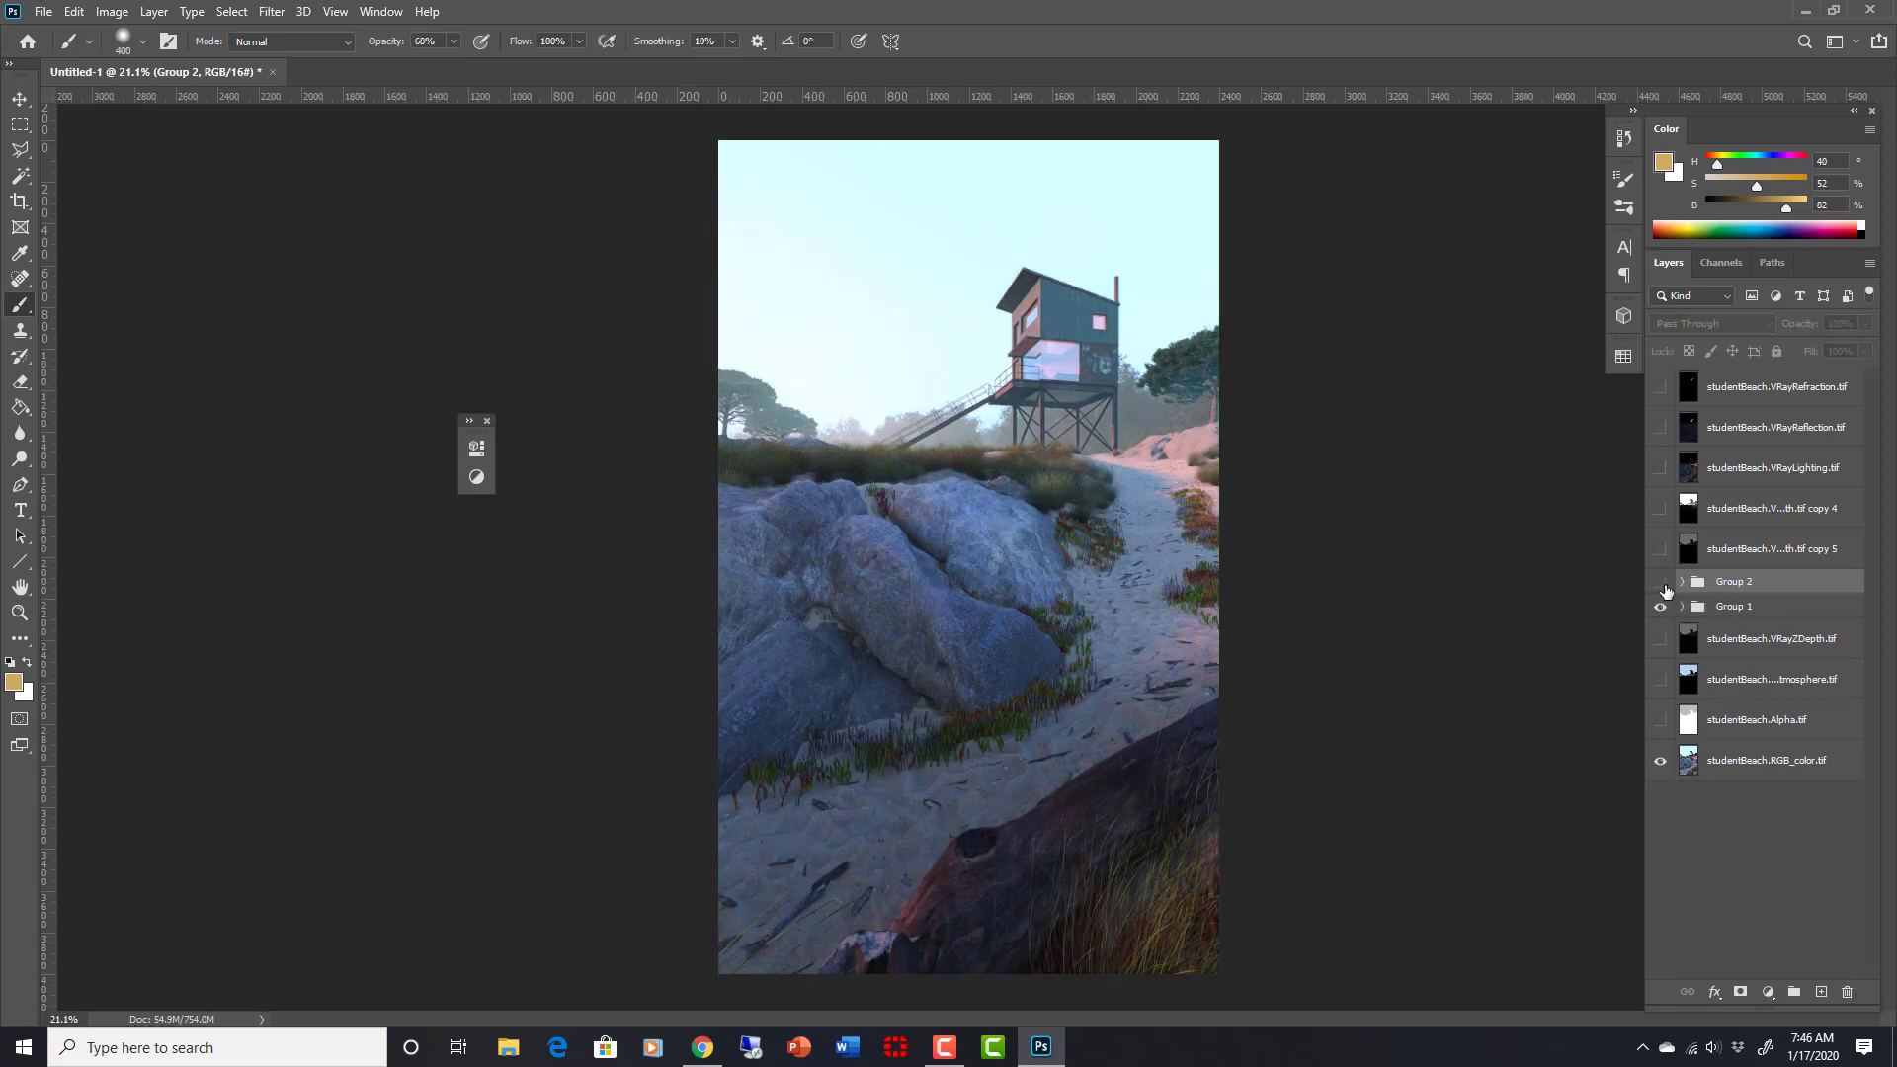
left_click(1660, 585)
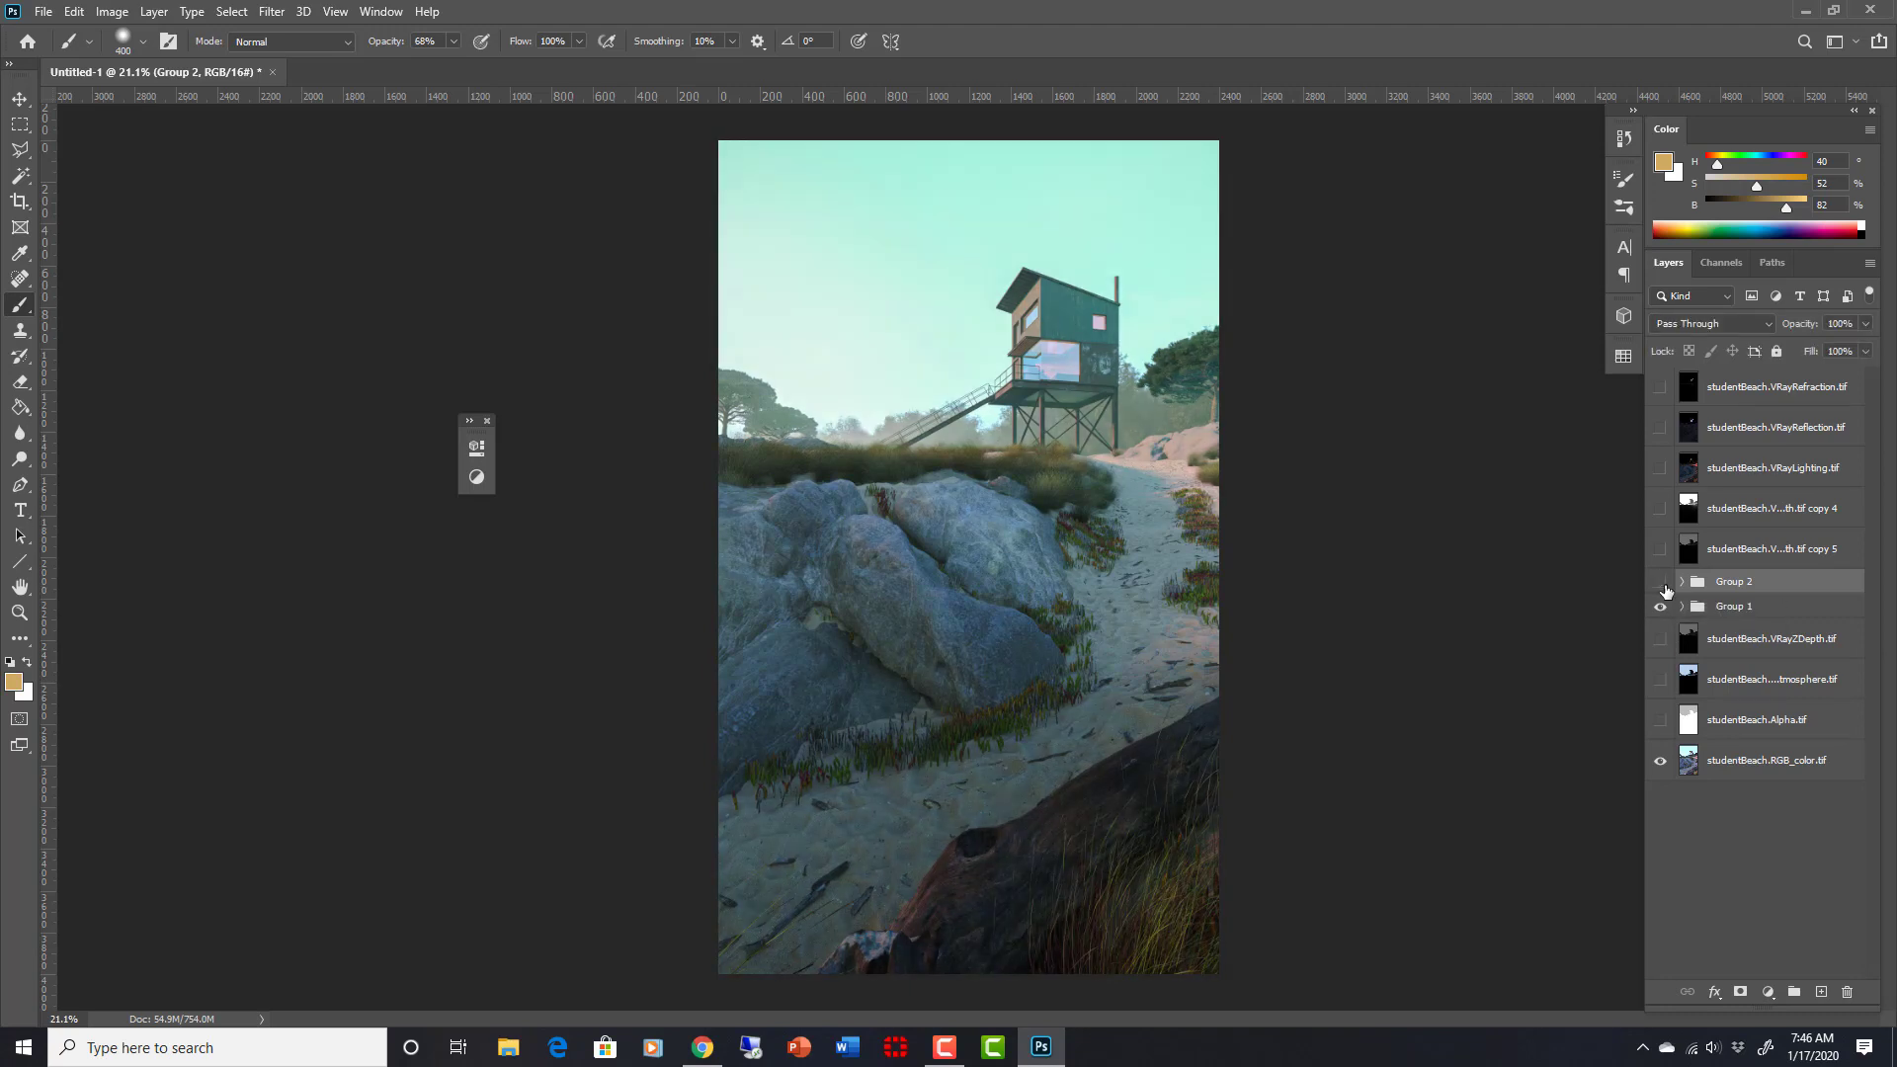
left_click(1662, 584)
left_click(1660, 585)
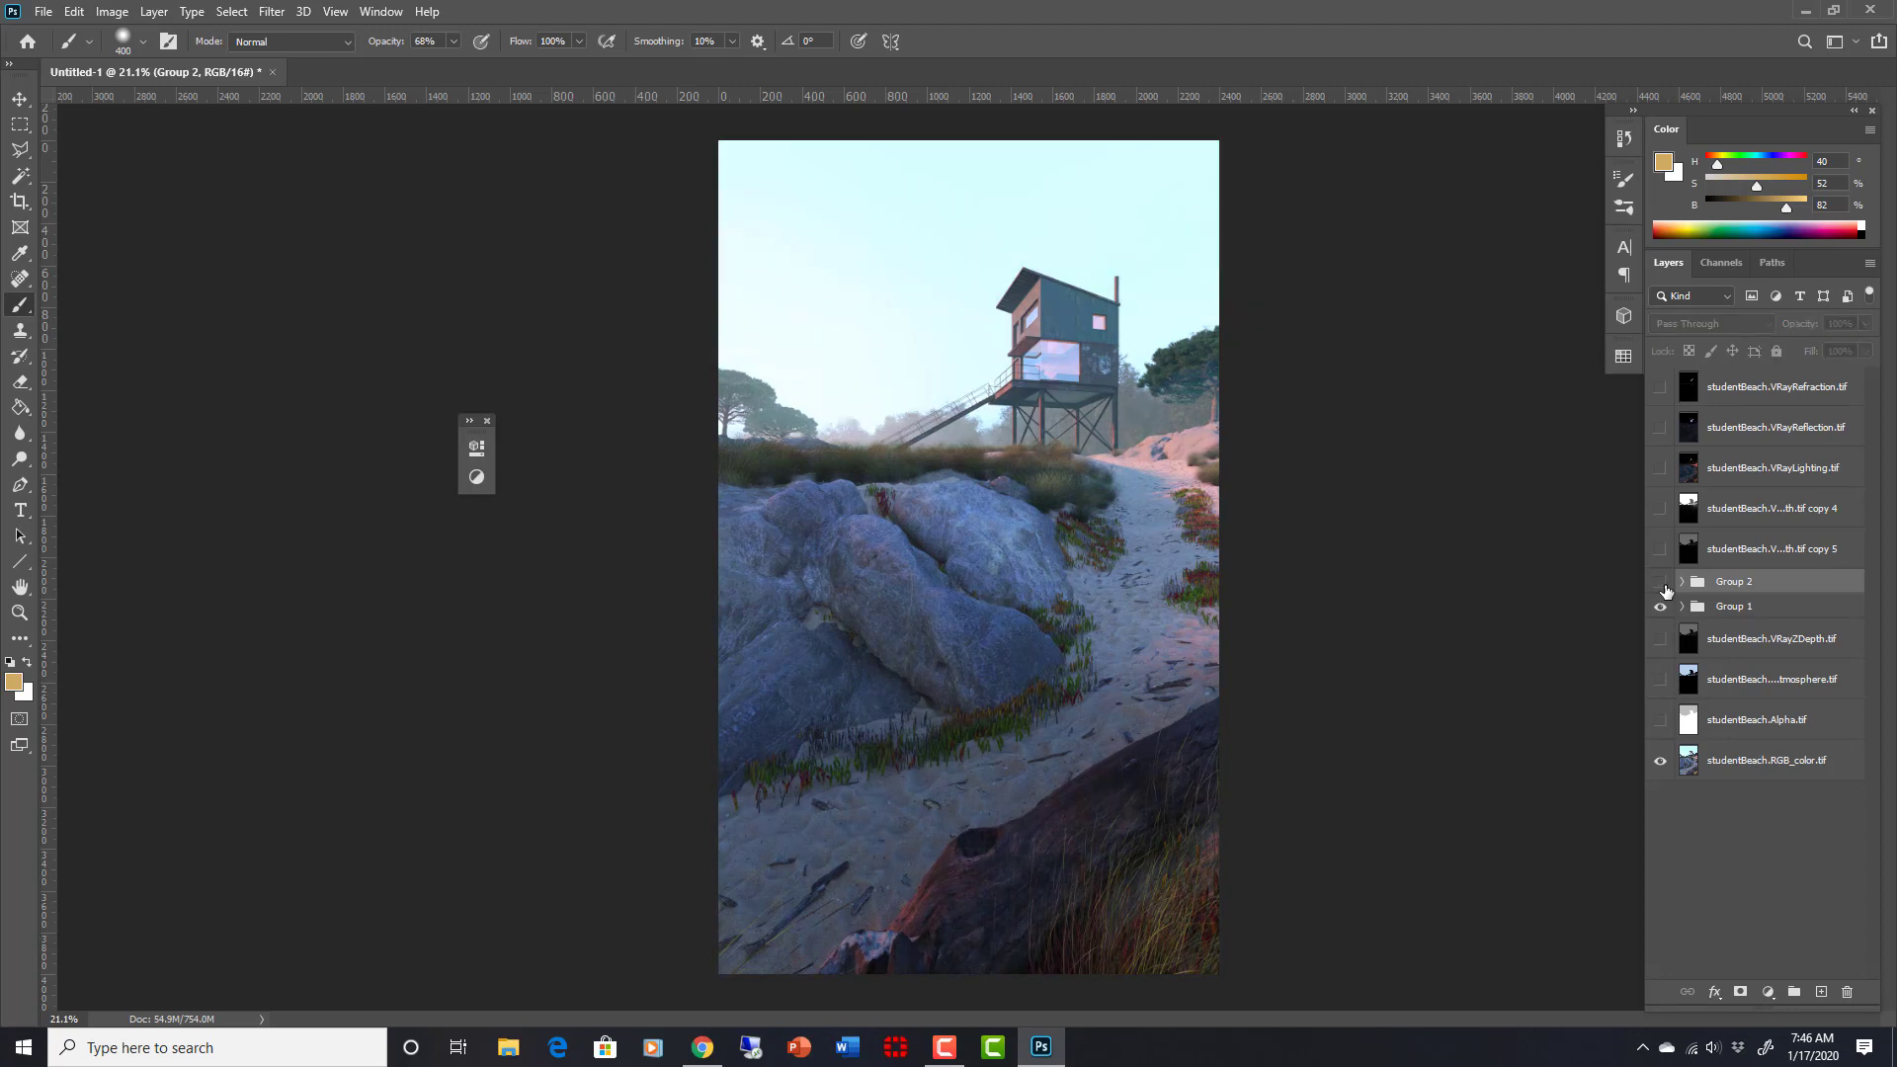
left_click(1660, 585)
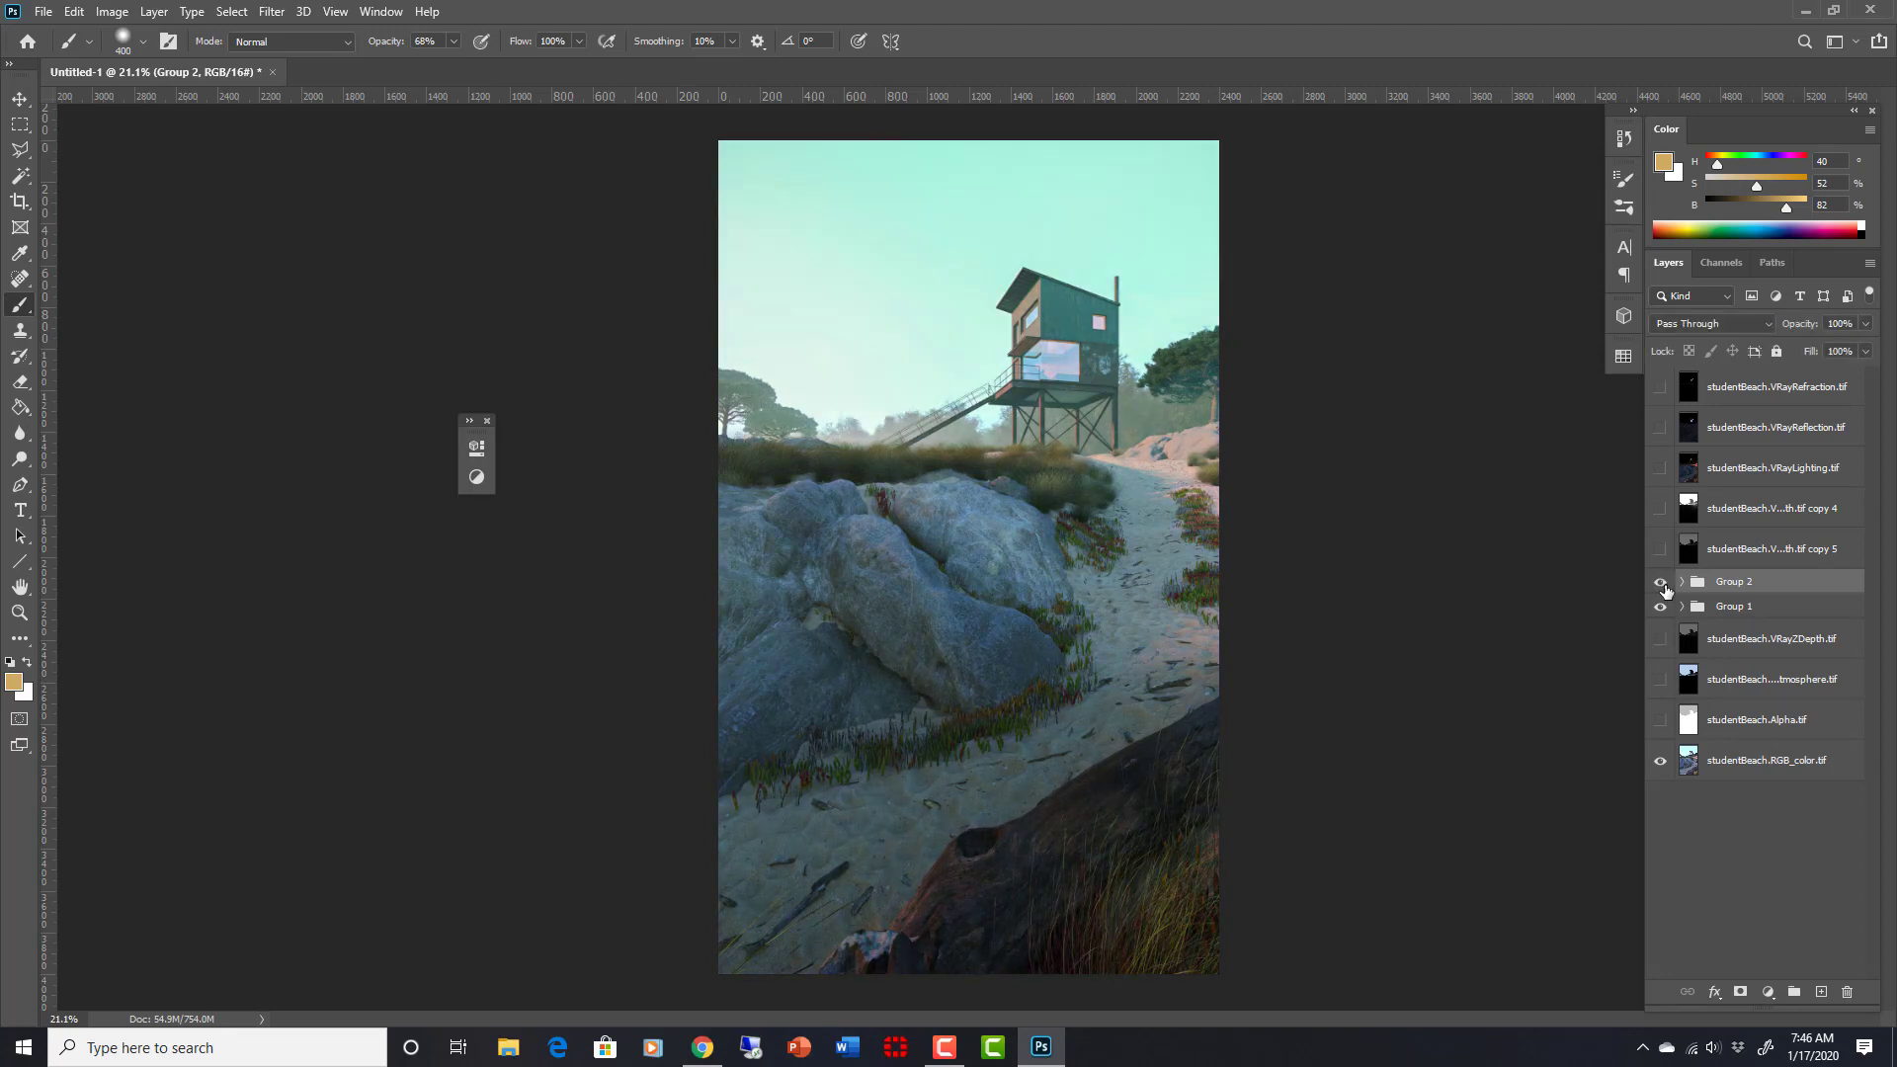
left_click(1661, 585)
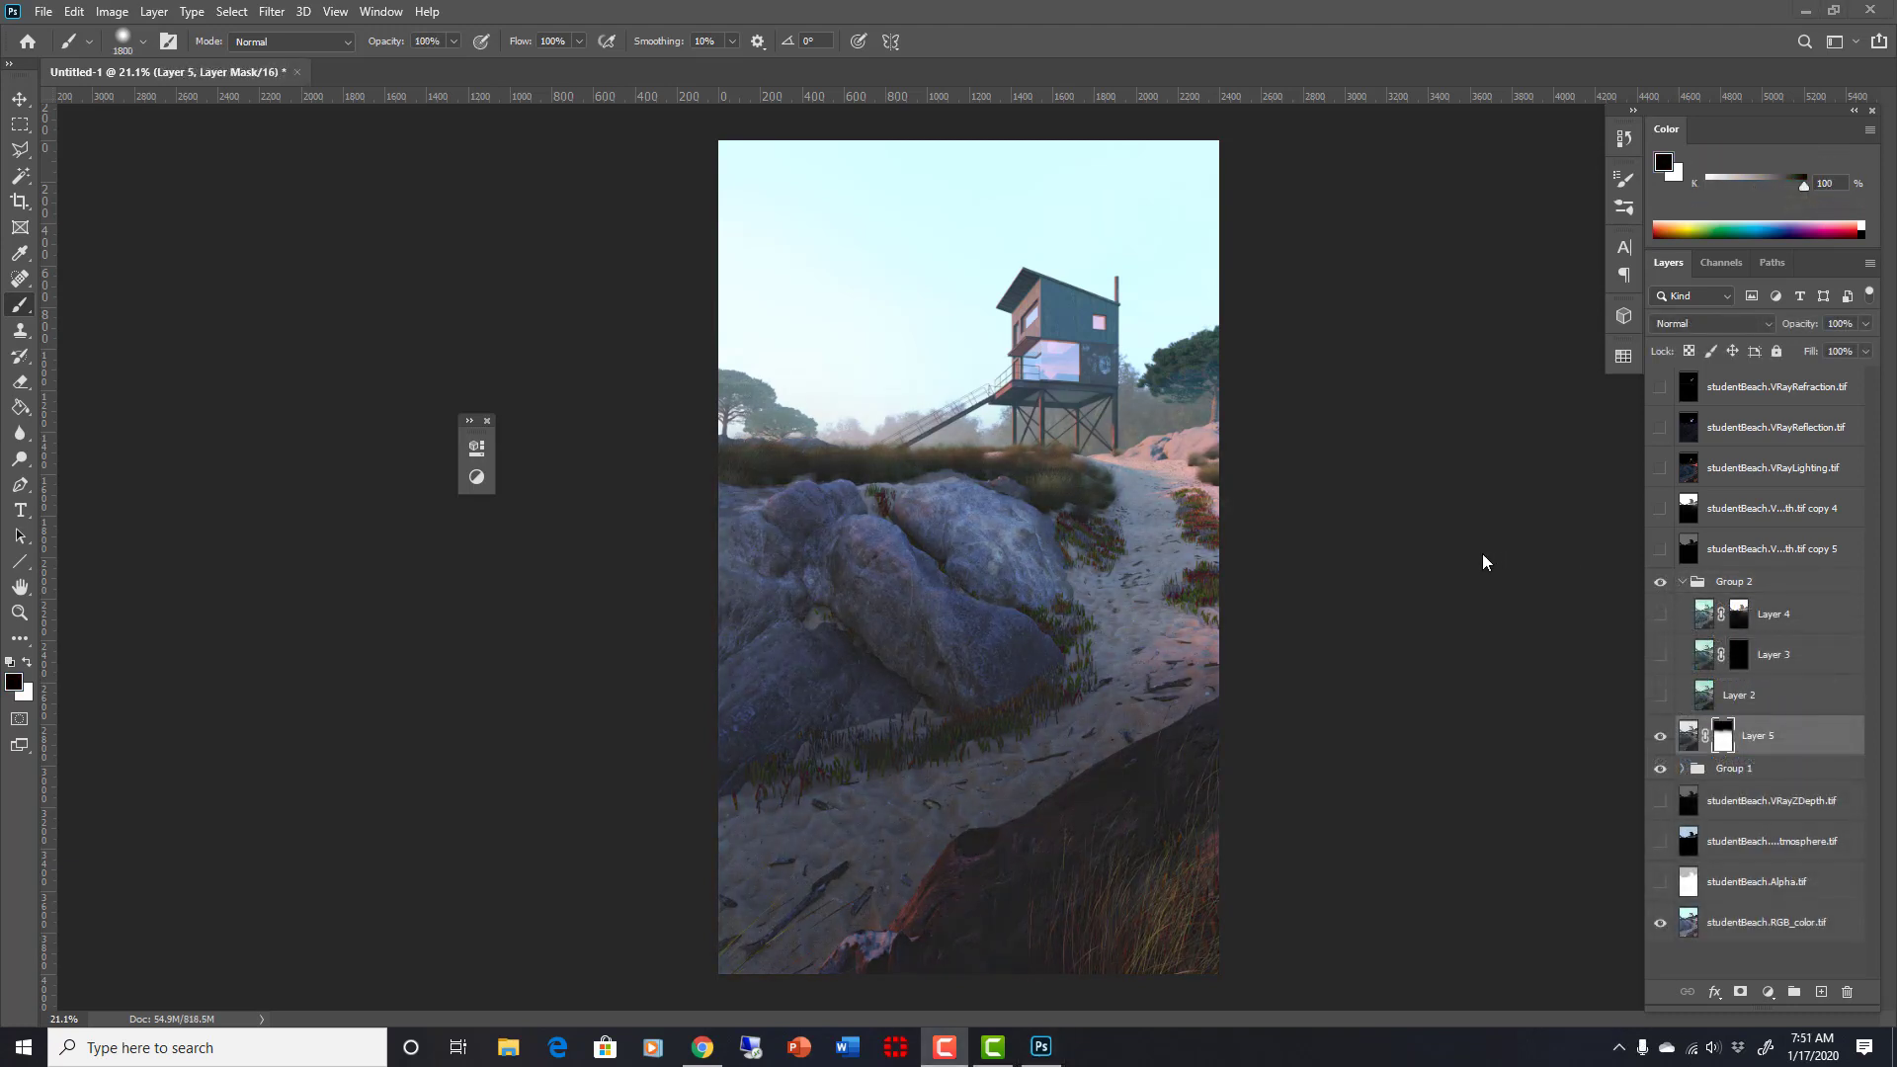
Step: Compare the image with Layer 5 and its mask toggled on and off
left_click(1661, 737)
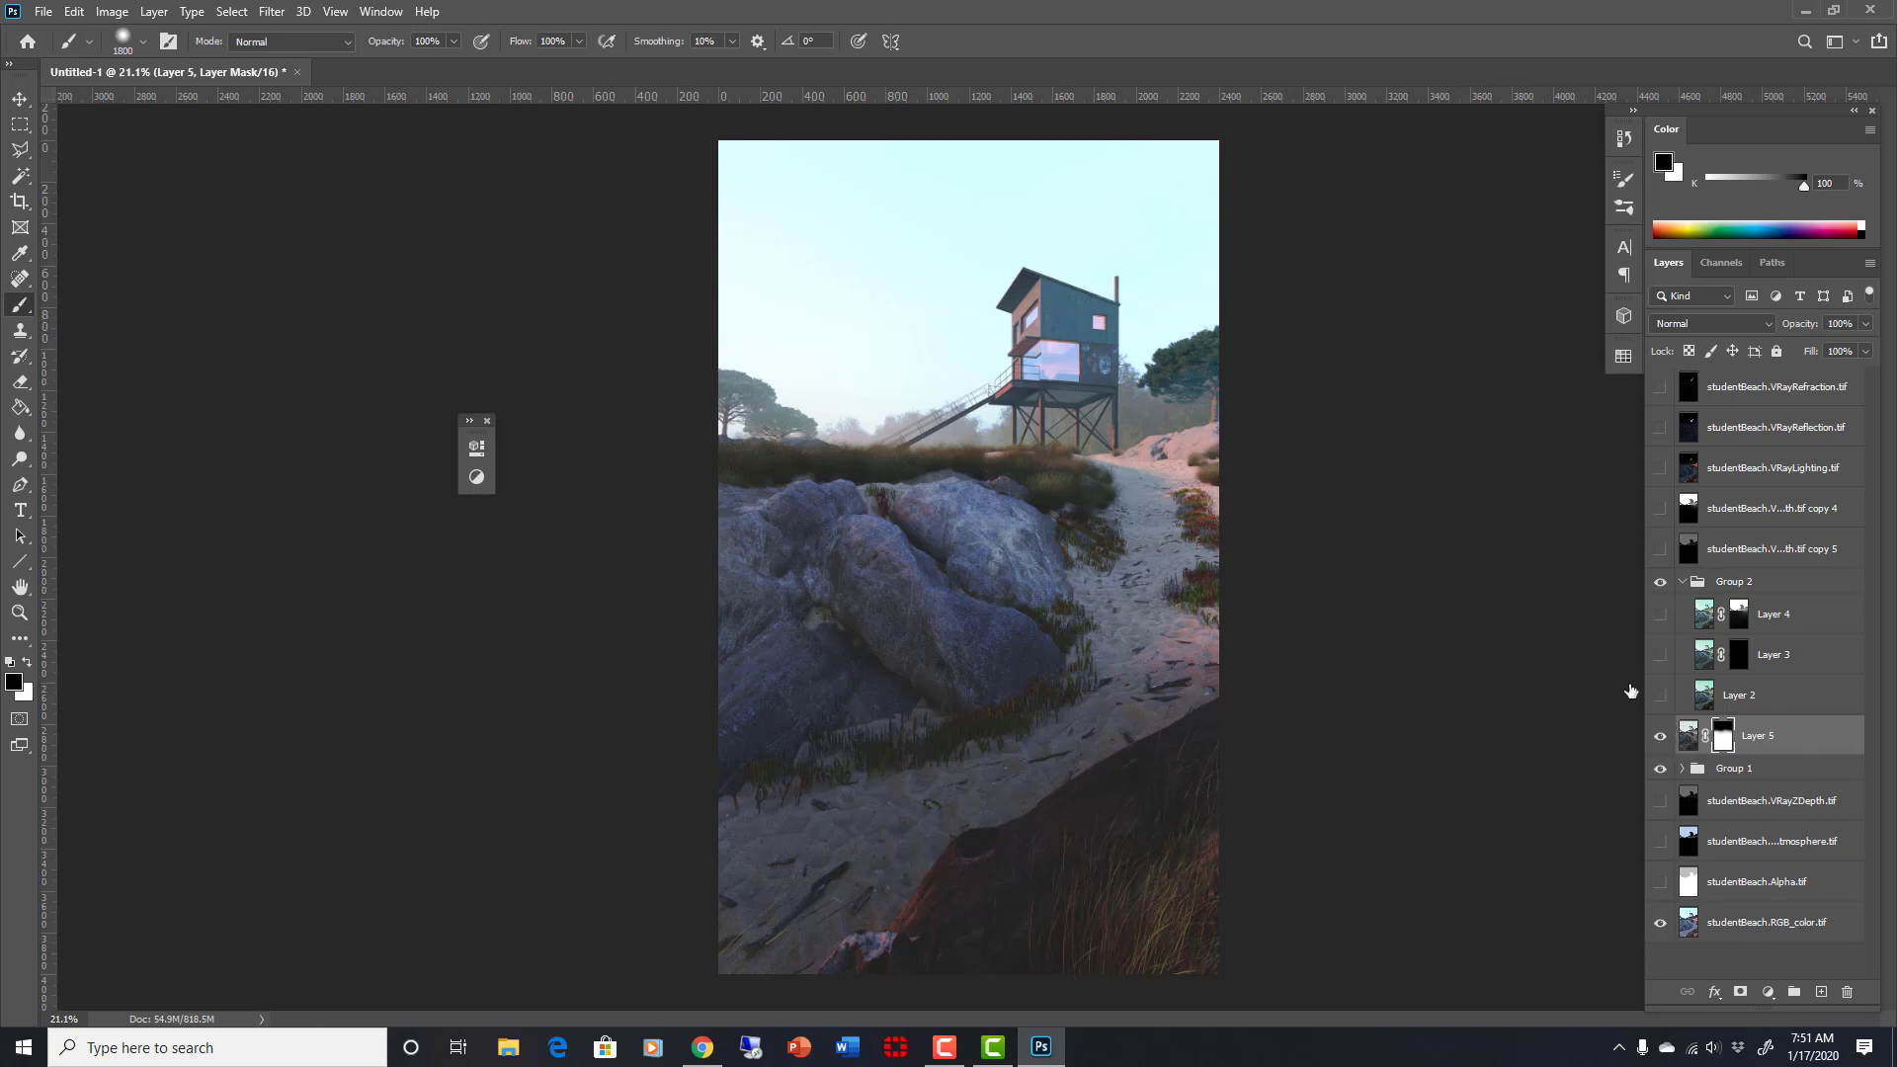
left_click(1723, 737, "shift")
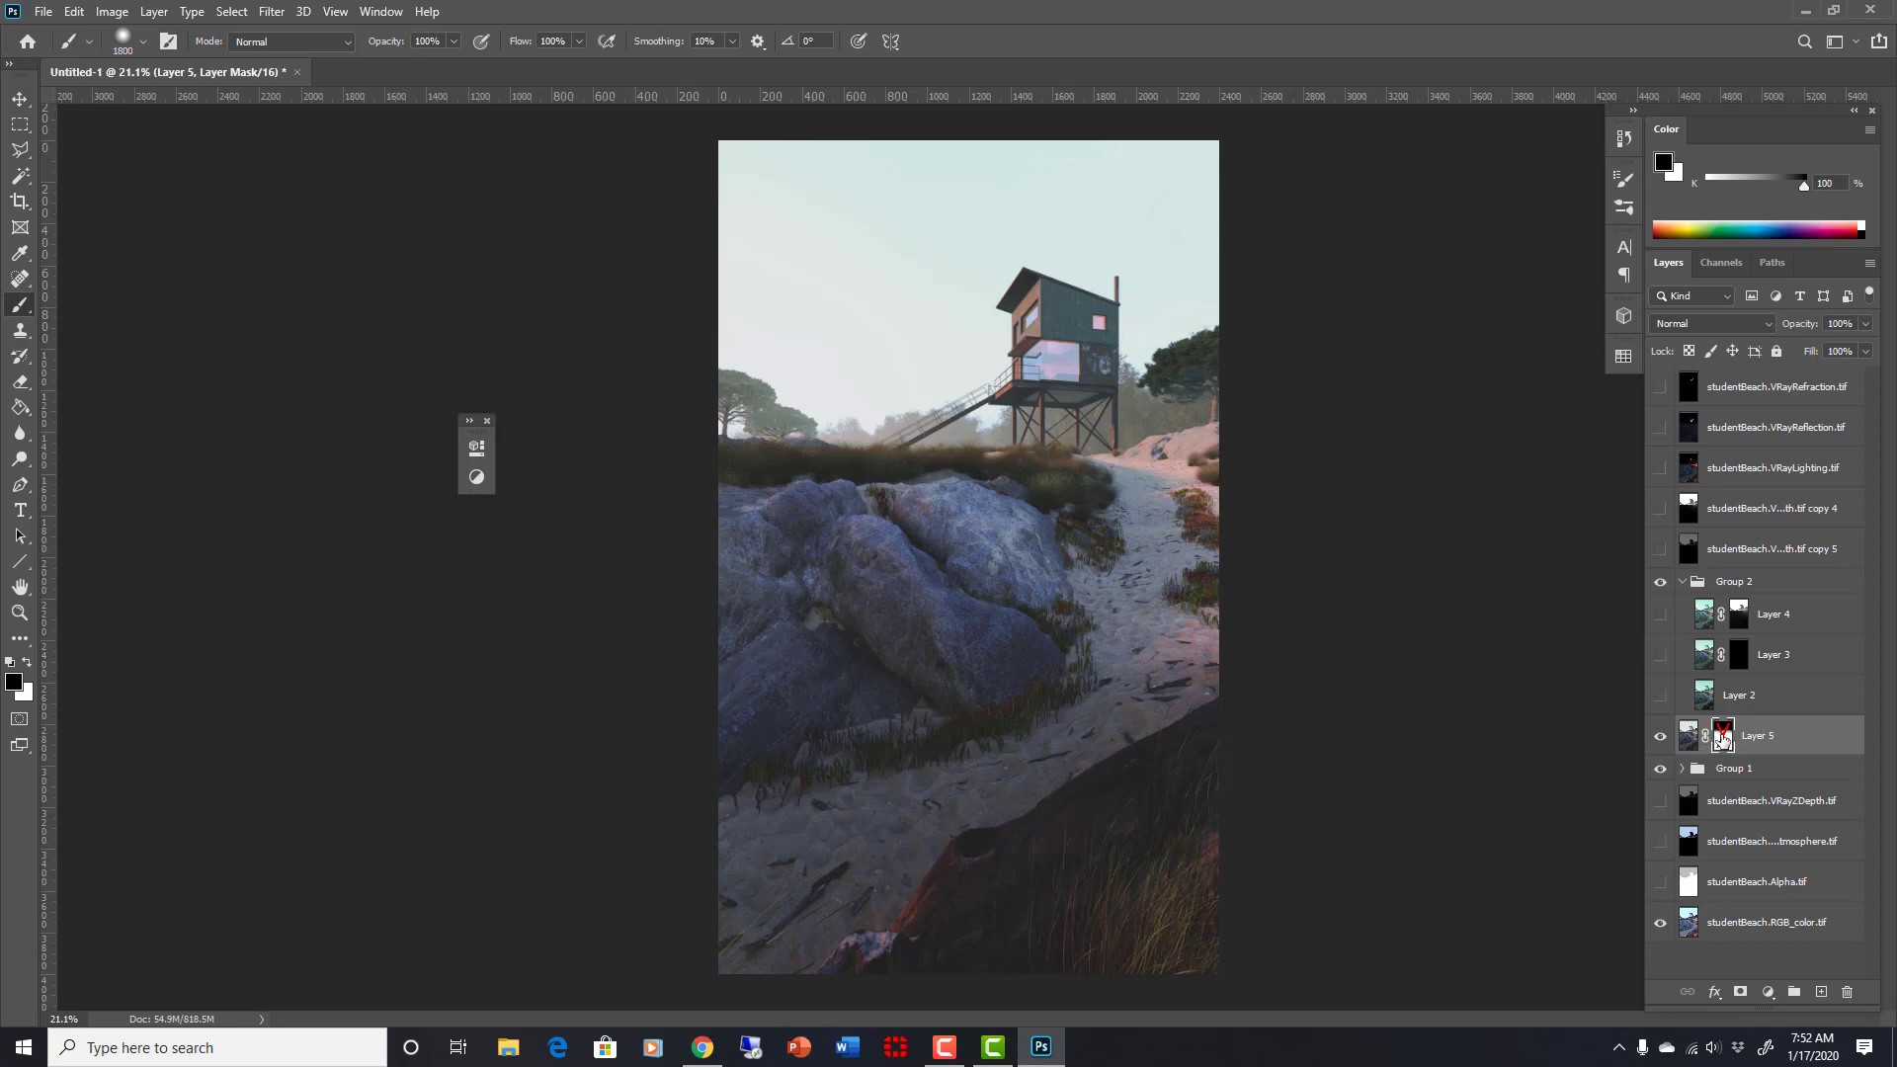
left_click(1722, 735, "shift")
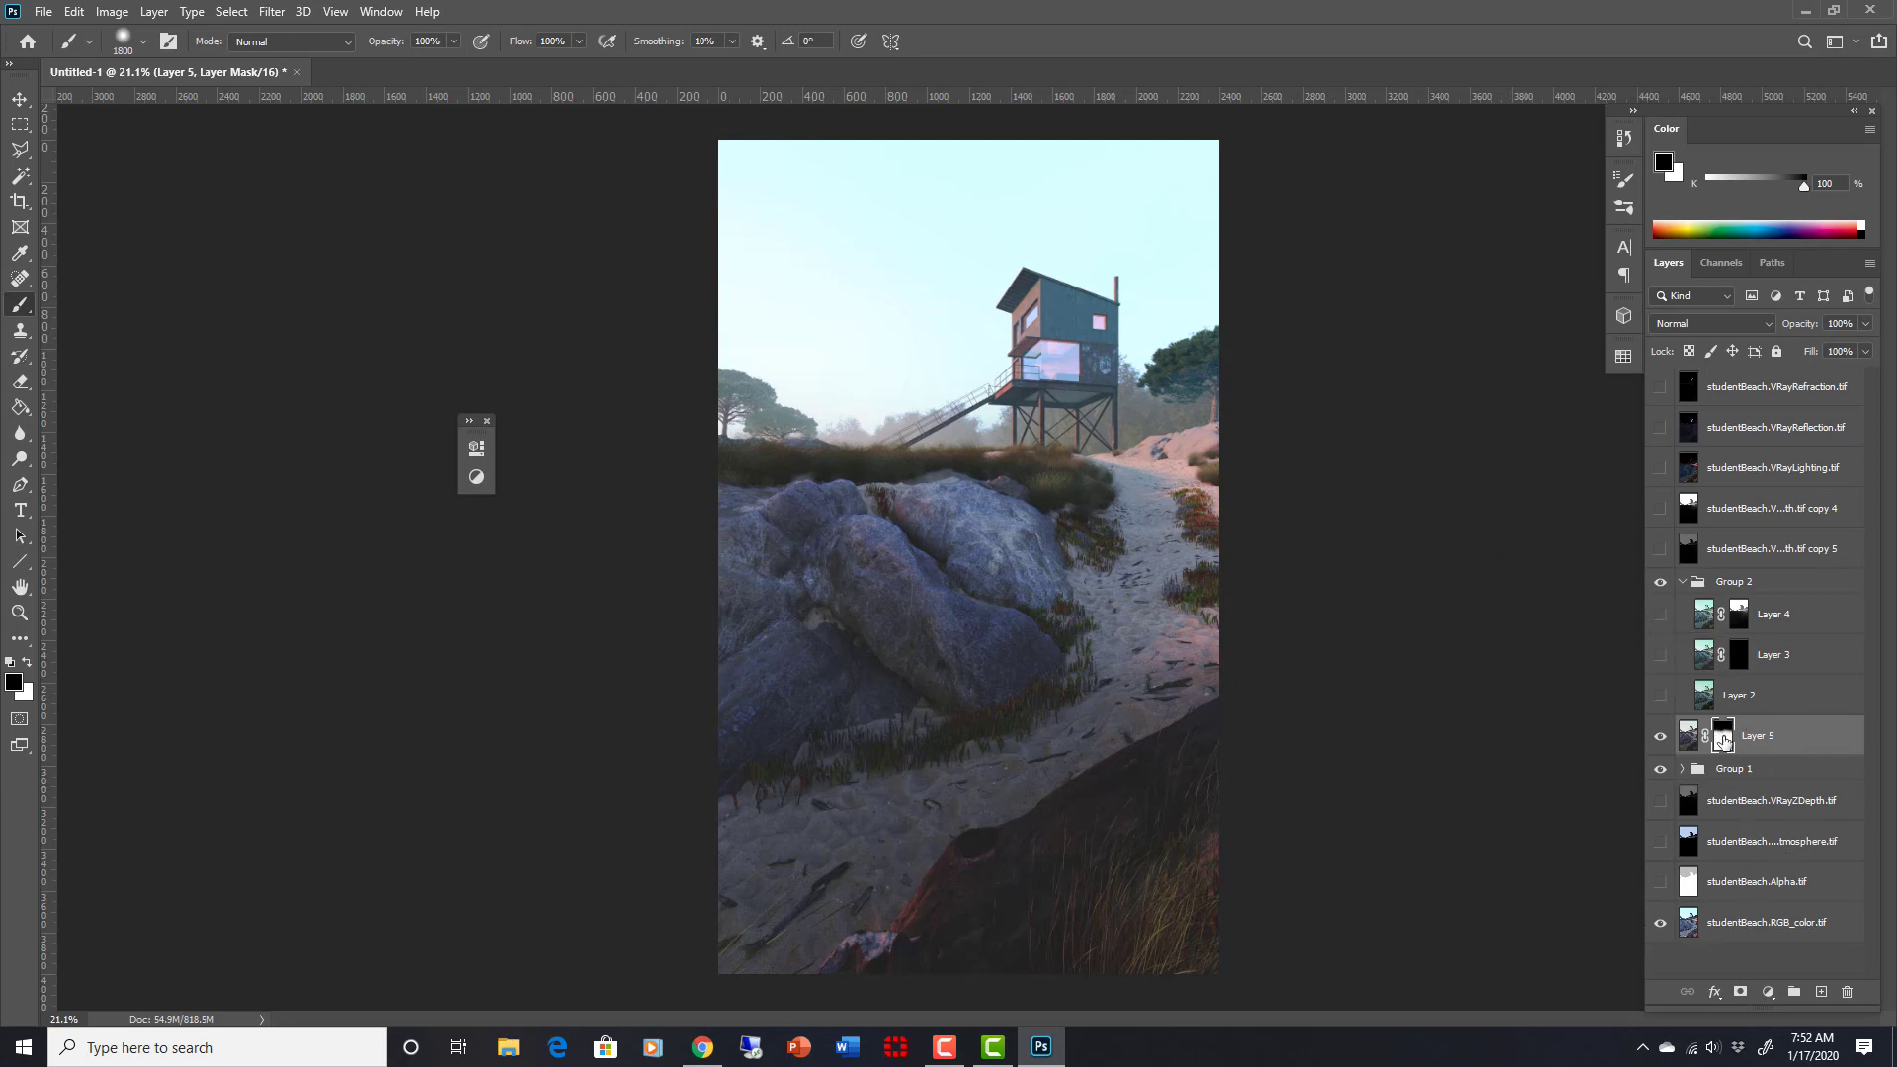
left_click(1662, 739)
left_click(1662, 739)
left_click(1661, 737)
Step: Lower Layer 5's opacity to about 73%
left_click(1690, 735)
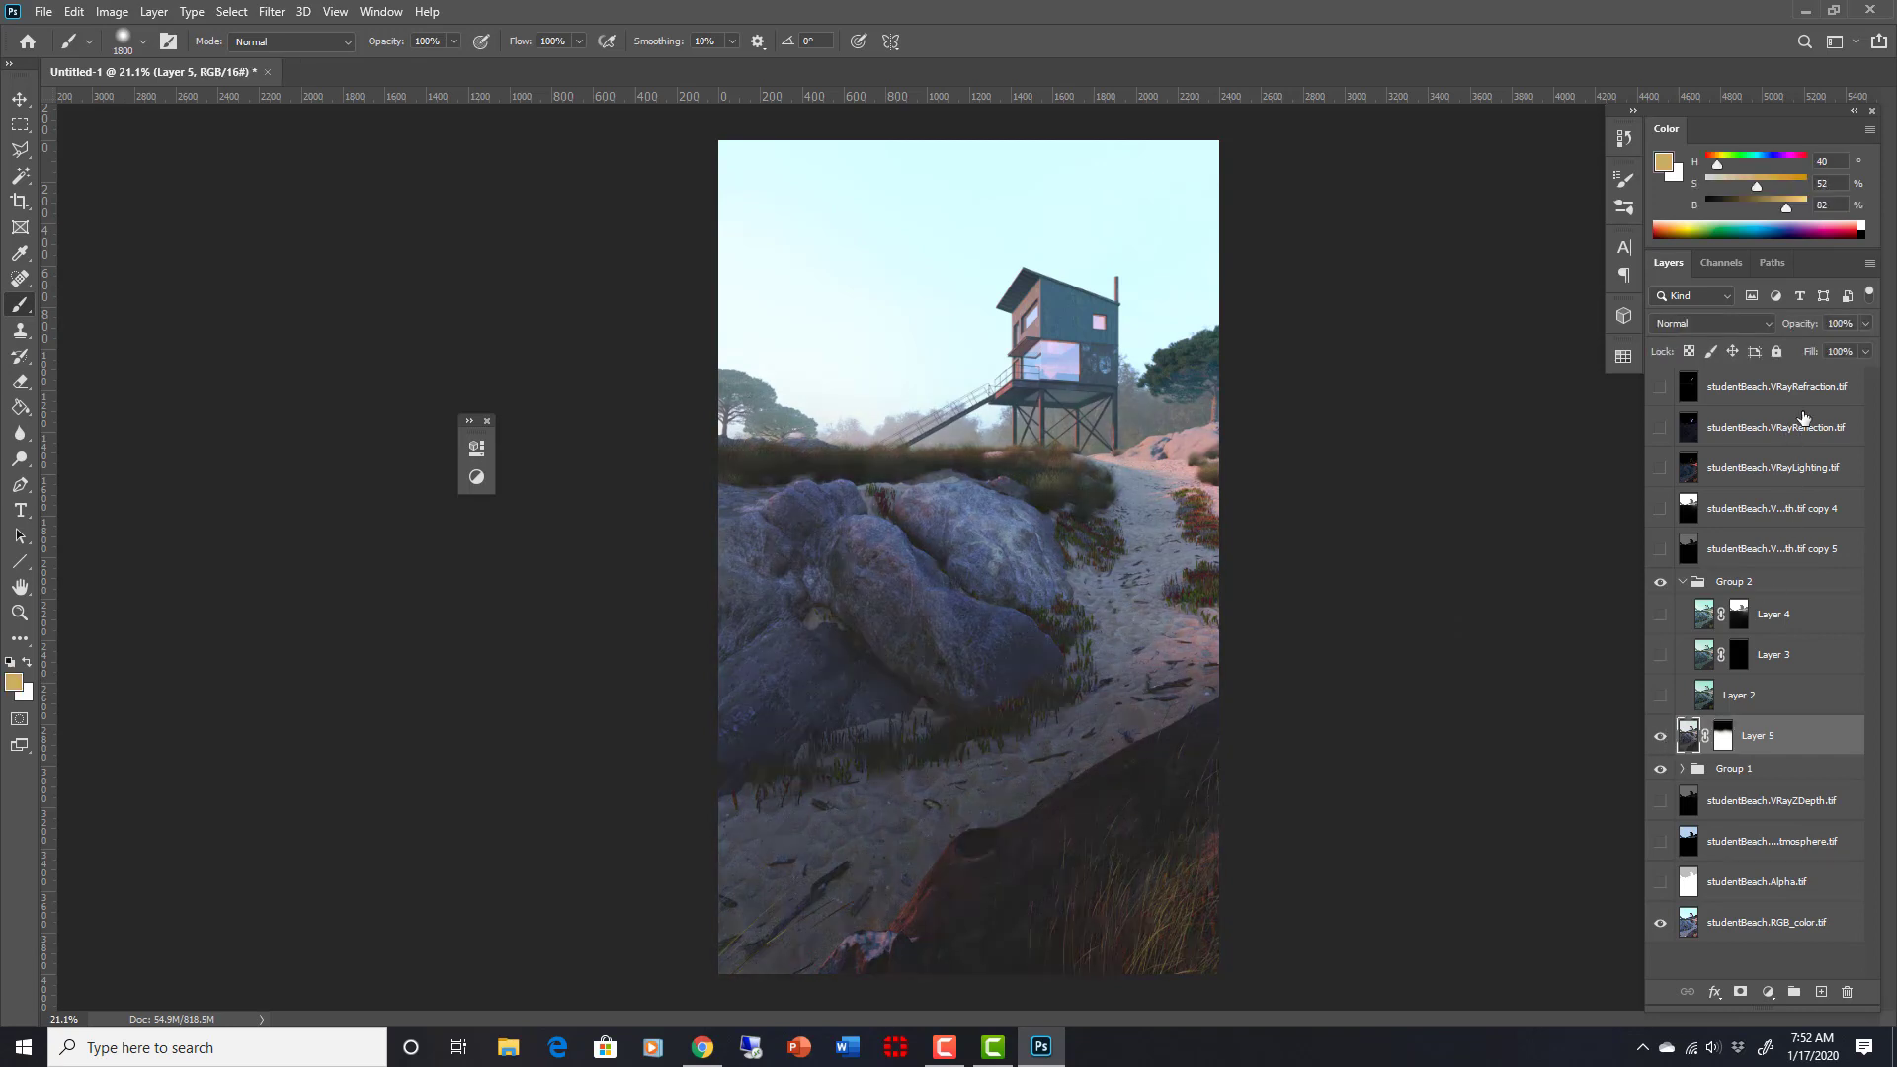
left_click(1866, 351)
left_click_drag(1854, 351, 1847, 351)
Step: Compare the image with Layer 5 hidden and shown
left_click(1662, 737)
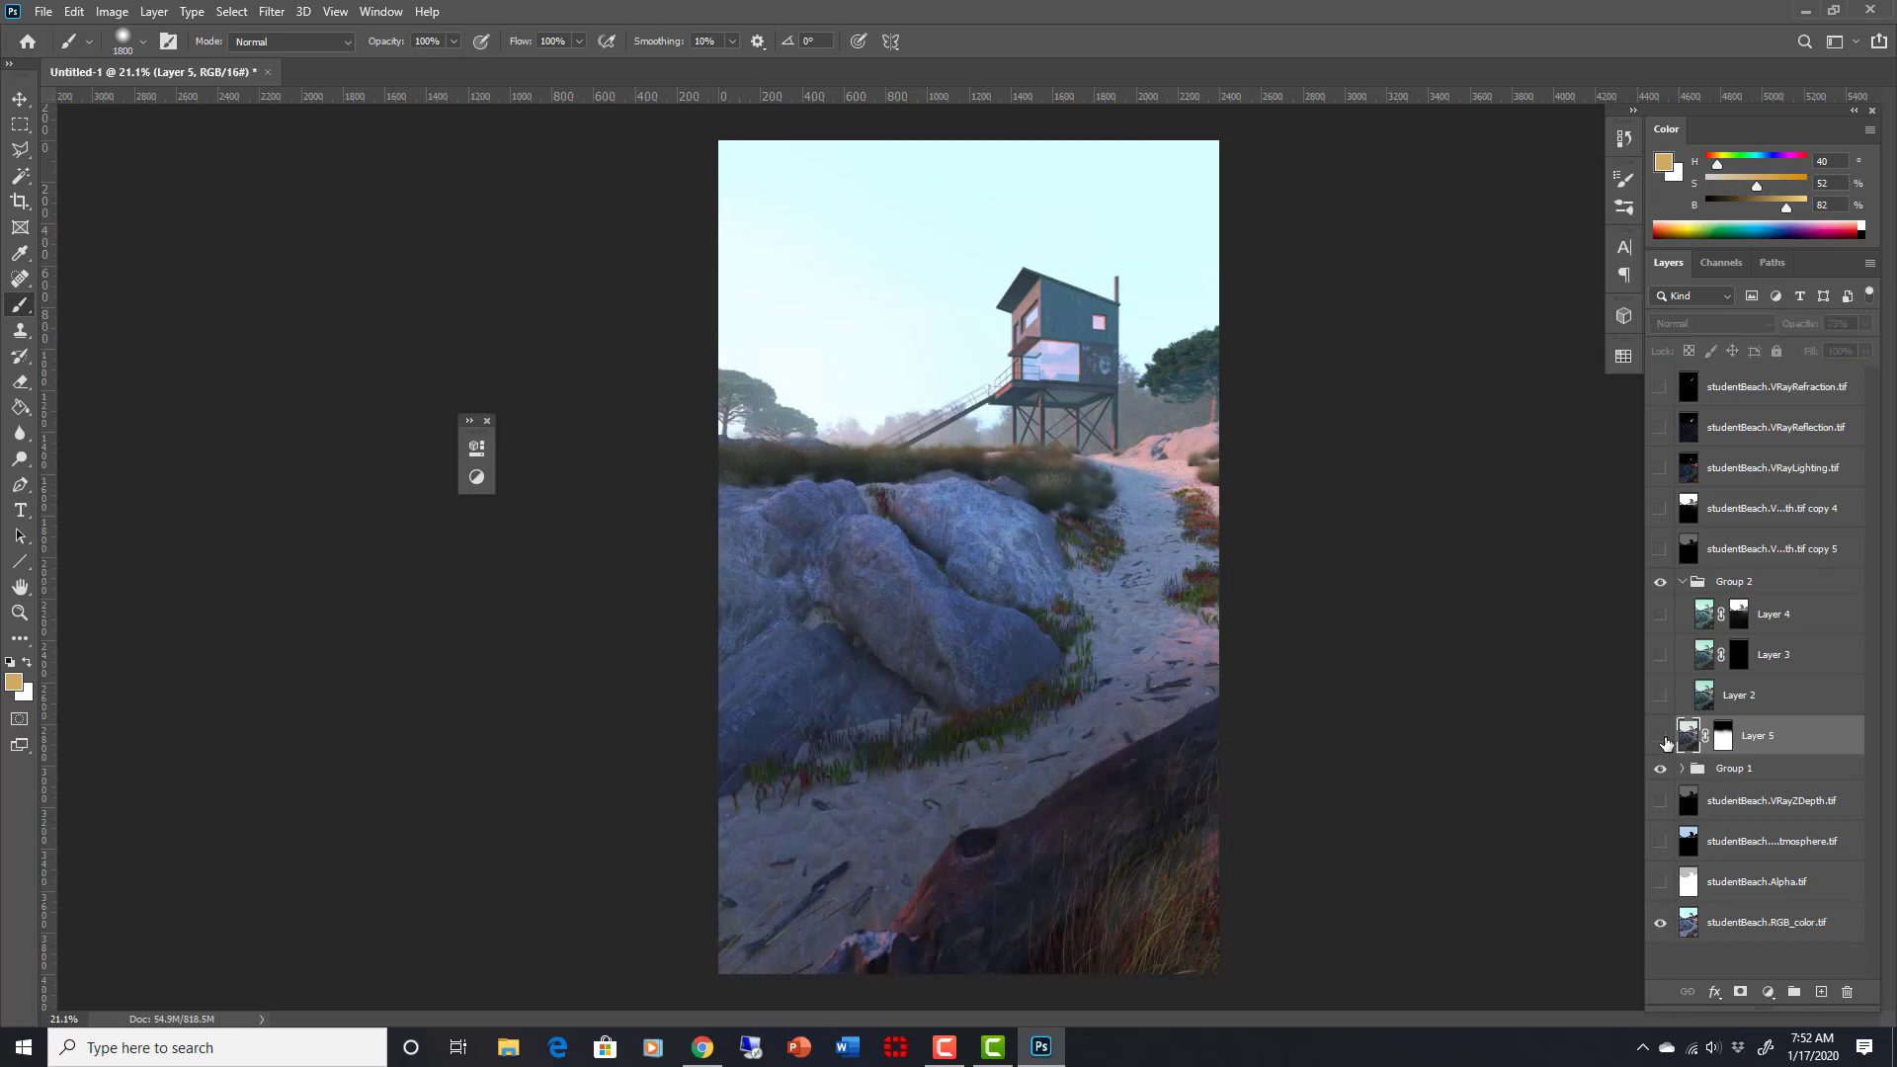
left_click(1662, 737)
left_click(1661, 736)
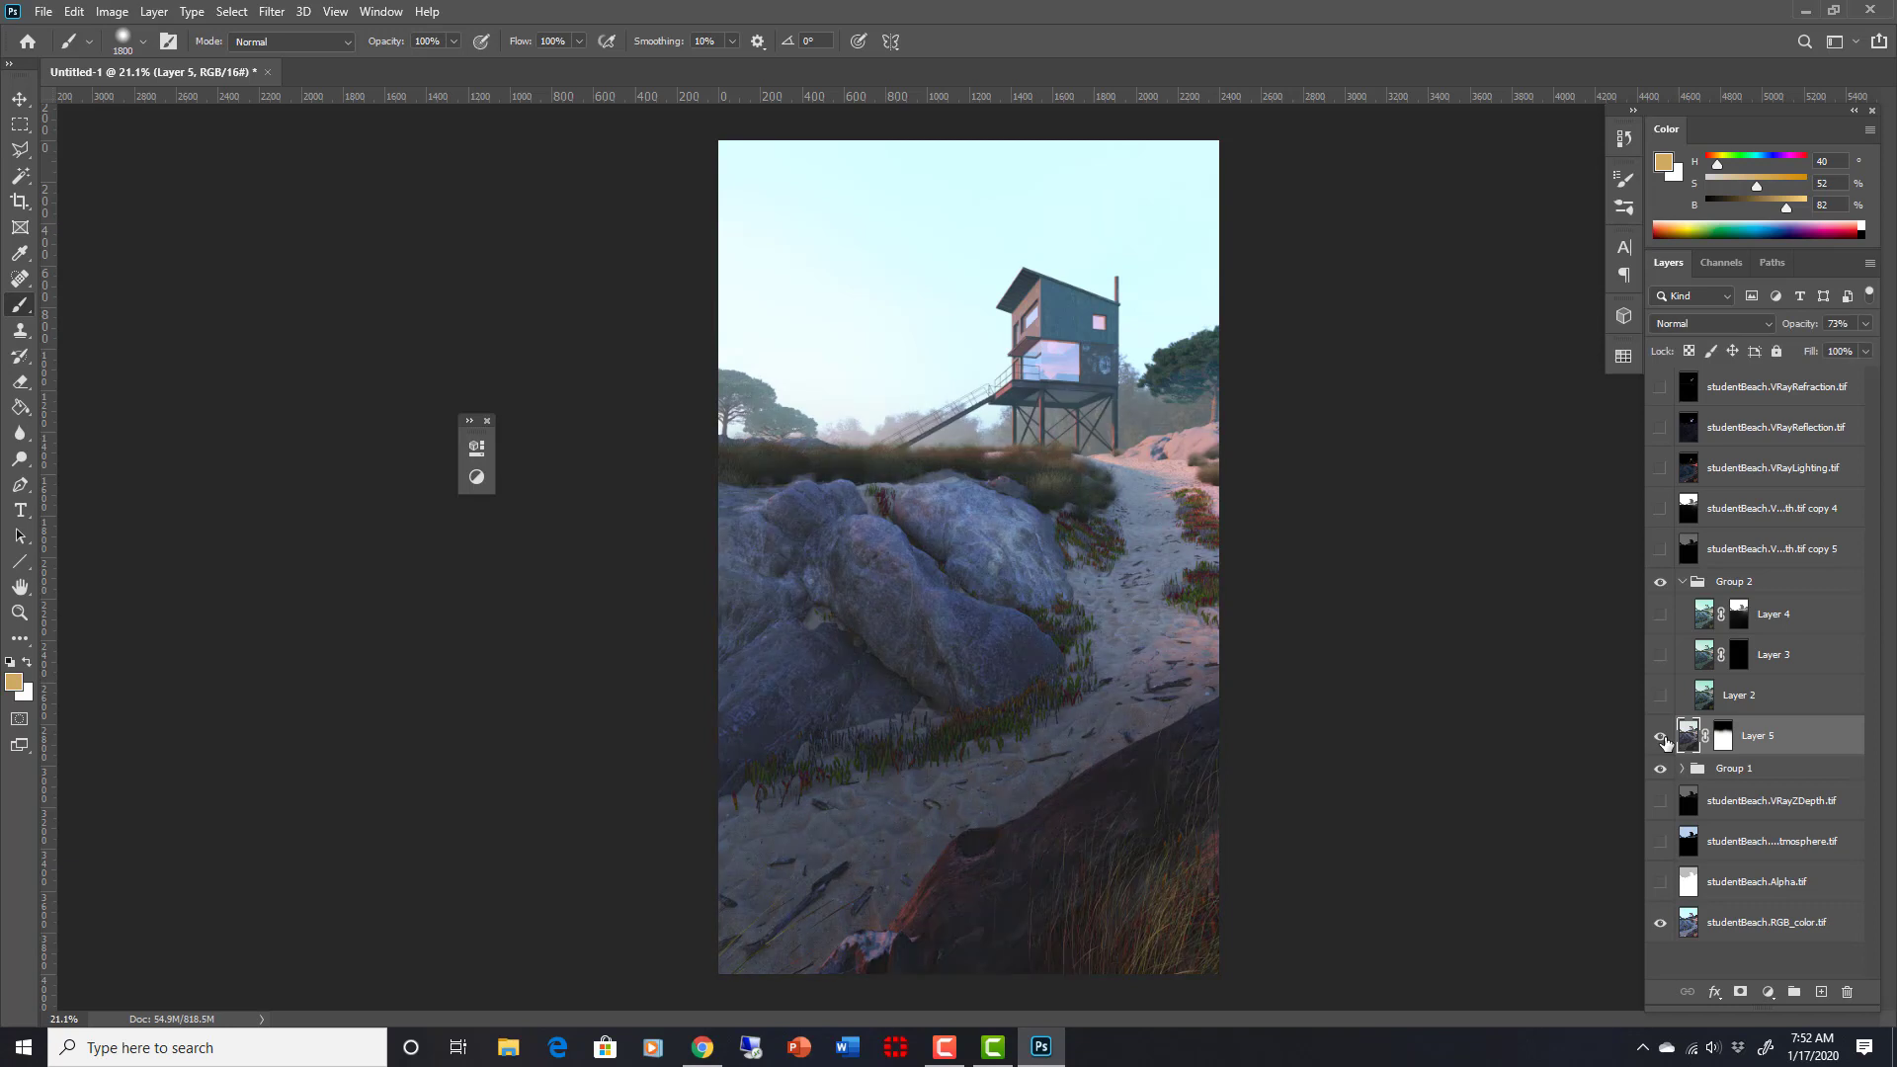
Step: Collapse Group 2, turn it on, and solo the base RGB_color render
left_click(1681, 582)
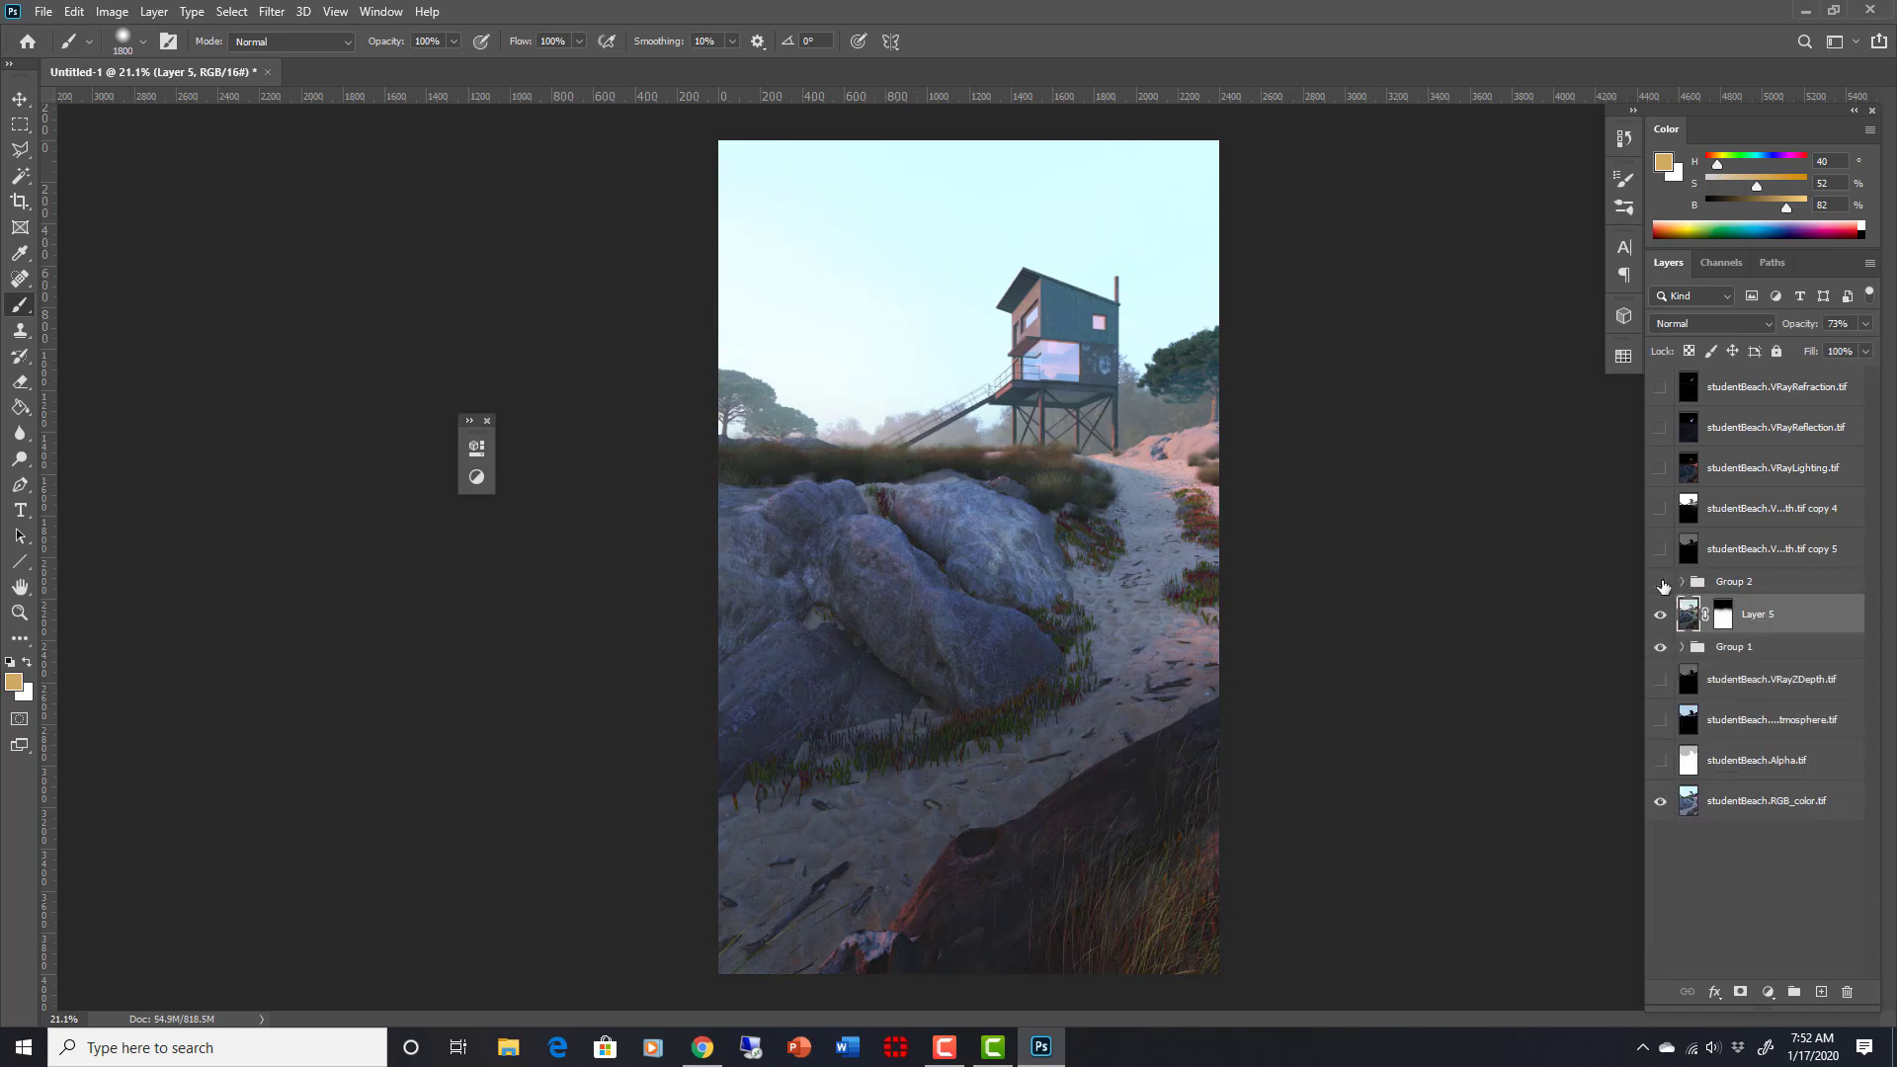
left_click(1661, 583)
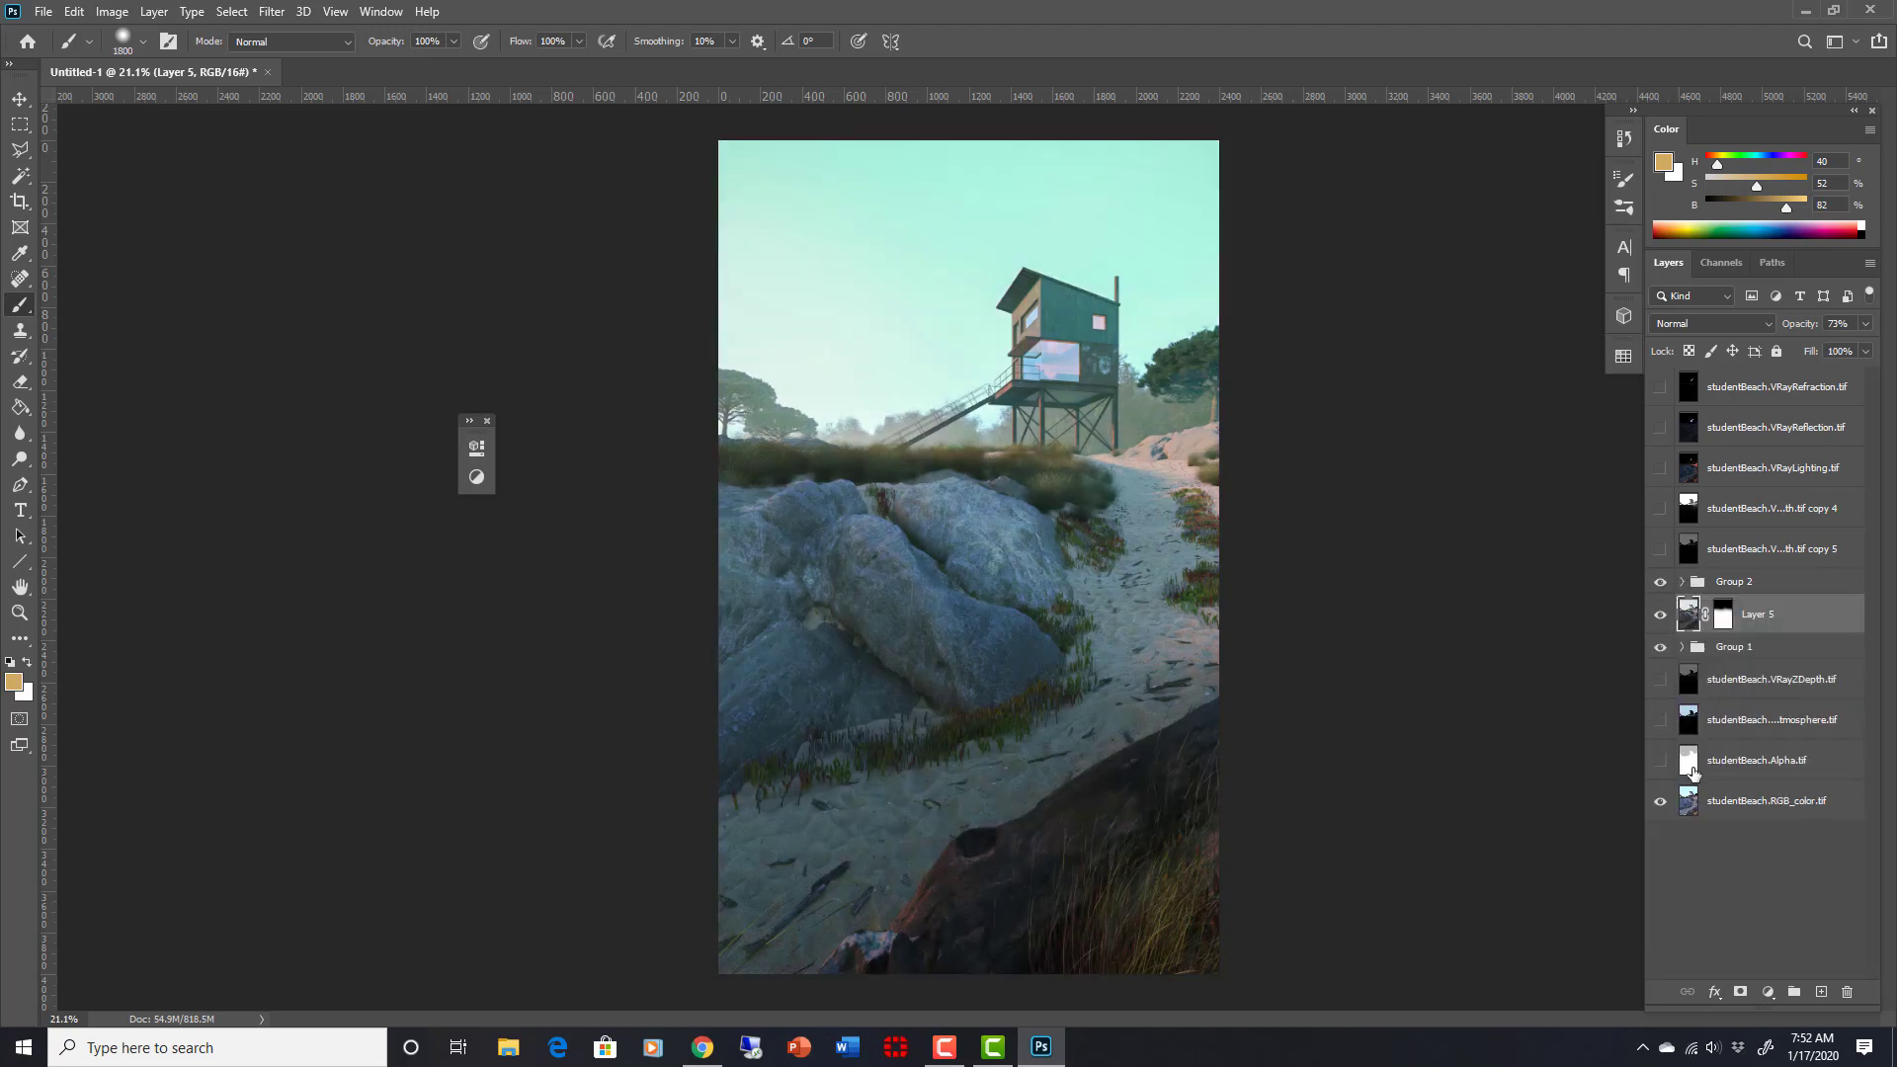
left_click(1661, 803, "alt")
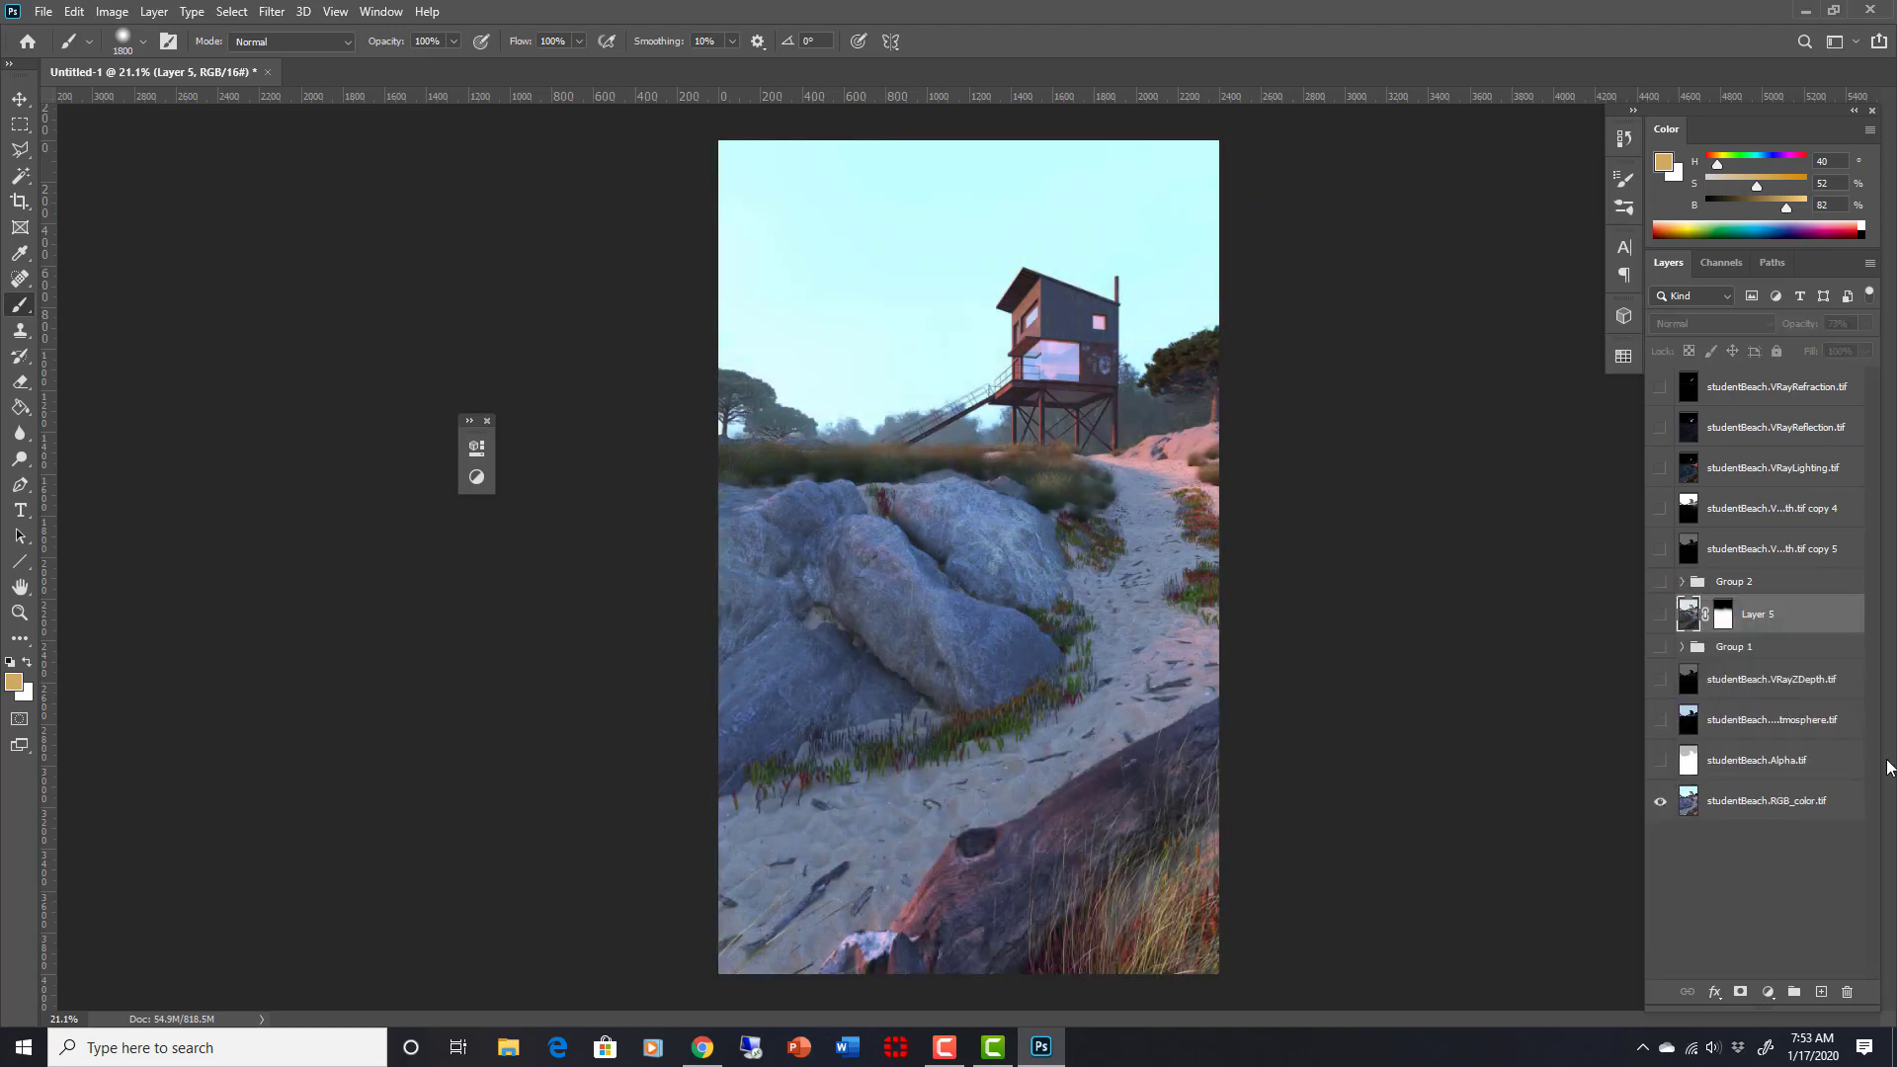